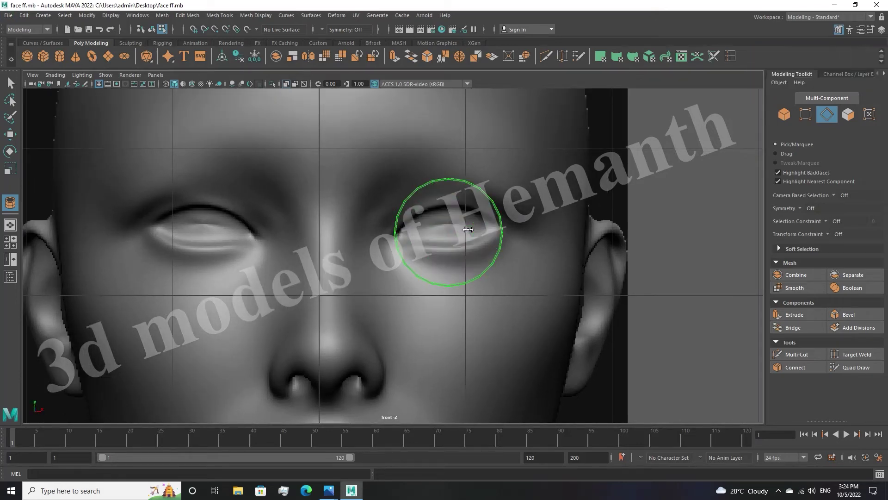
Finish creating the pipe ring and set up the four-view layout to position it
key(r)
key(ctrl+1)
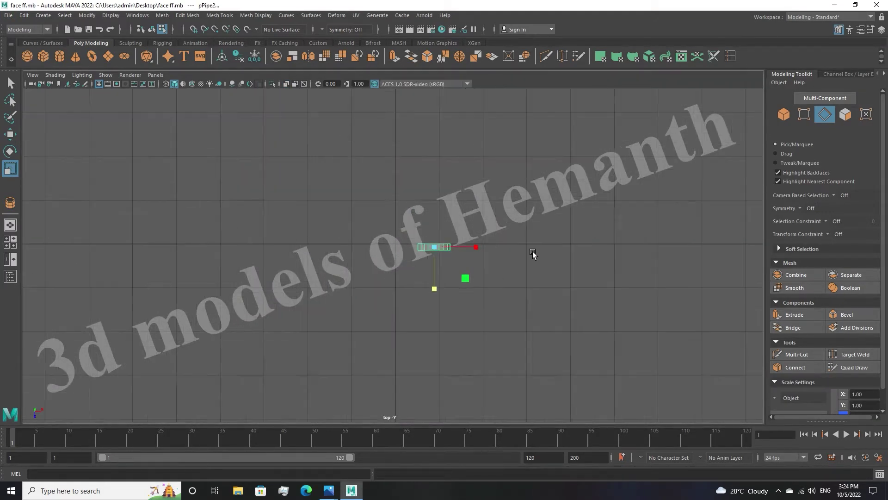
key(ctrl+F11)
key(space)
key(F8)
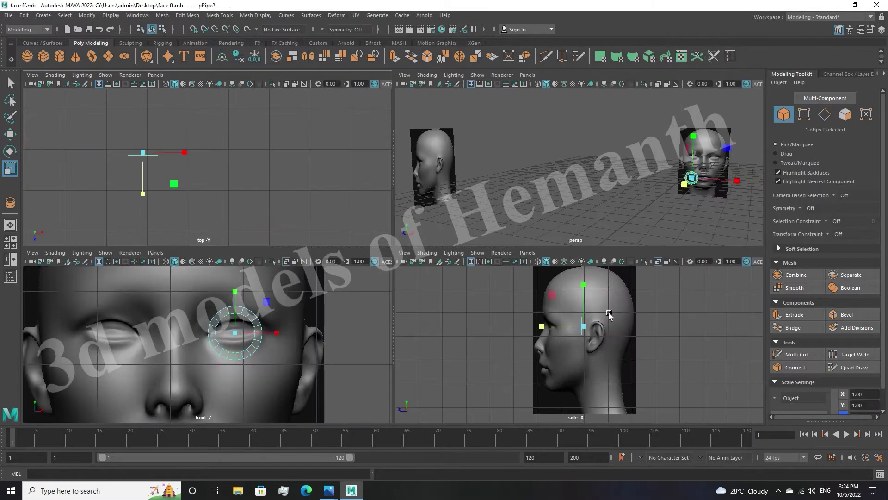
key(w)
key(space)
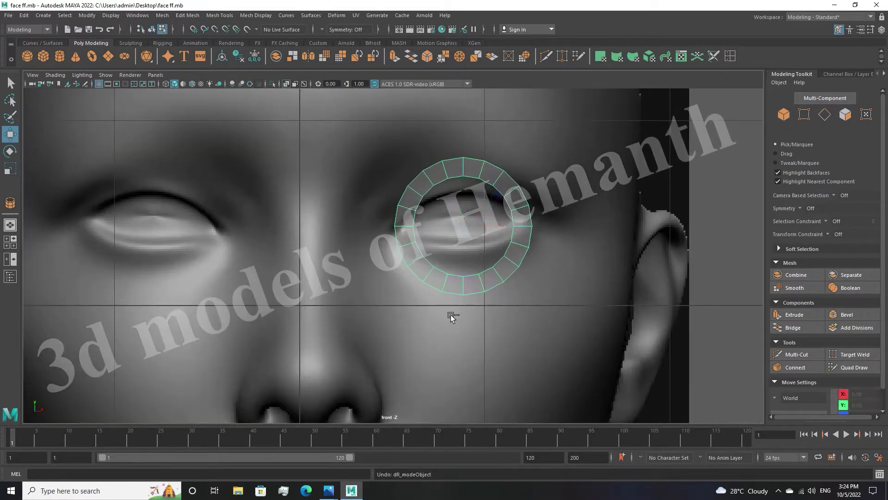
key(space)
Select the pipe ring over the right eye and switch it into component editing
click(838, 74)
drag(614, 346, 593, 323)
click(781, 74)
click(837, 75)
right_drag(602, 234, 645, 202)
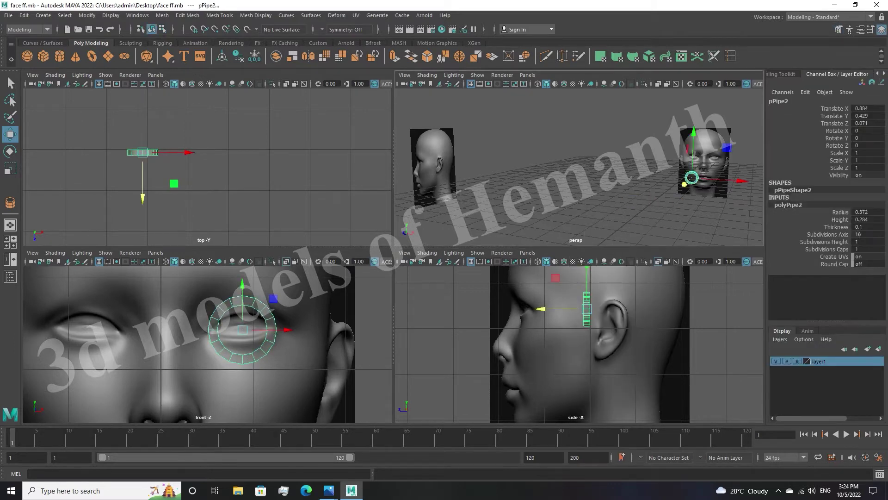
click(600, 325)
key(space)
right_drag(263, 226, 238, 175)
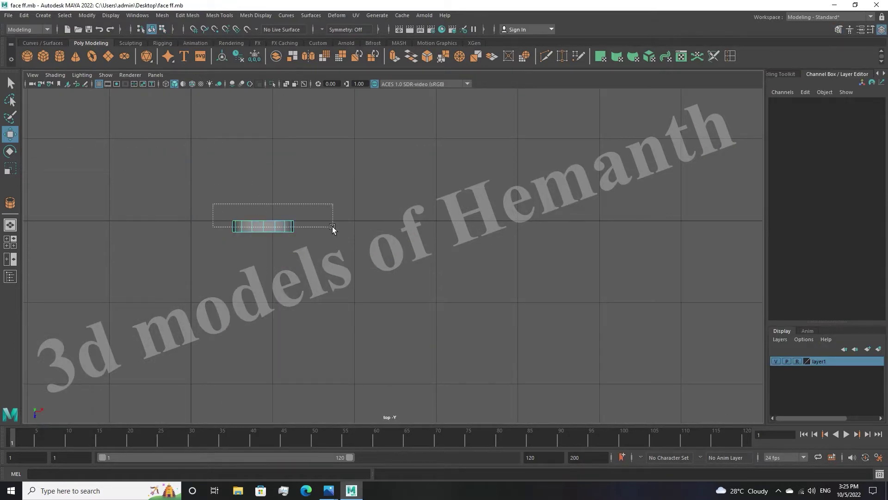
click(227, 212)
key(space)
key(space)
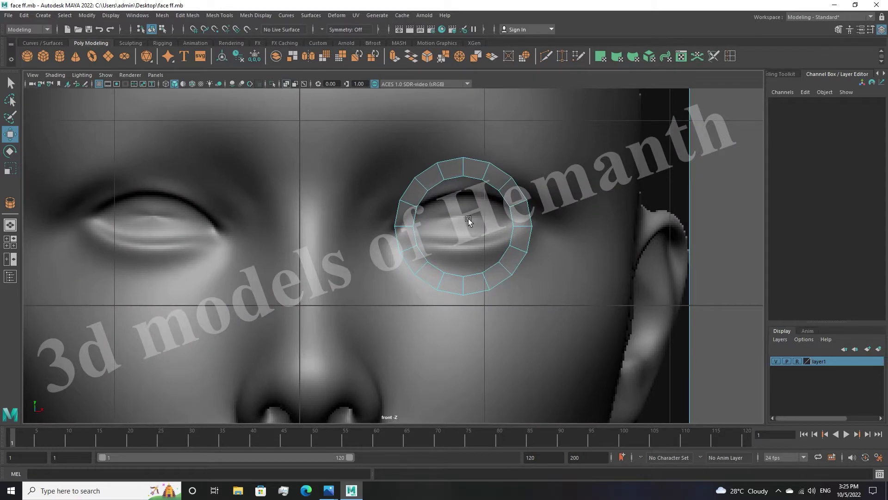
Select the ring's inner edge loop and scale it flat along Y into an almond shape
click(781, 74)
click(825, 114)
scroll(460, 248, up, 2)
drag(389, 221, 386, 230)
key(w)
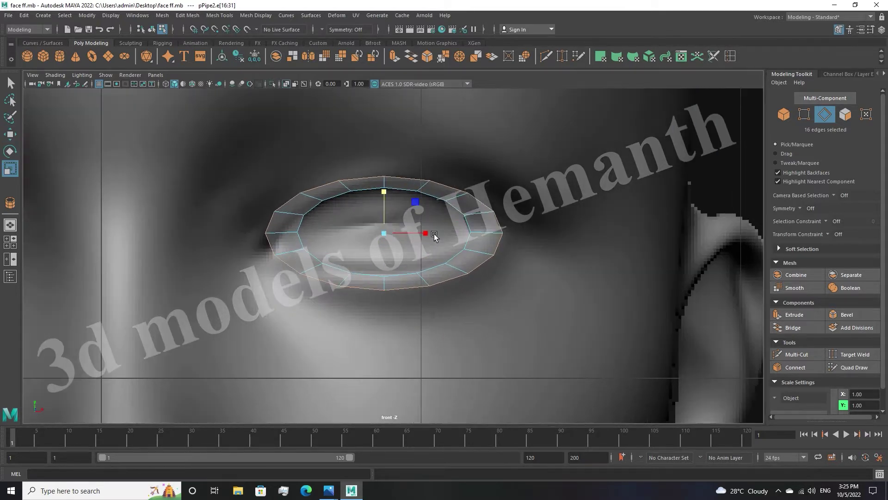
Widen the inner edge loop along X and reselect the whole pipe ring
scroll(416, 275, up, 2)
drag(426, 232, 442, 238)
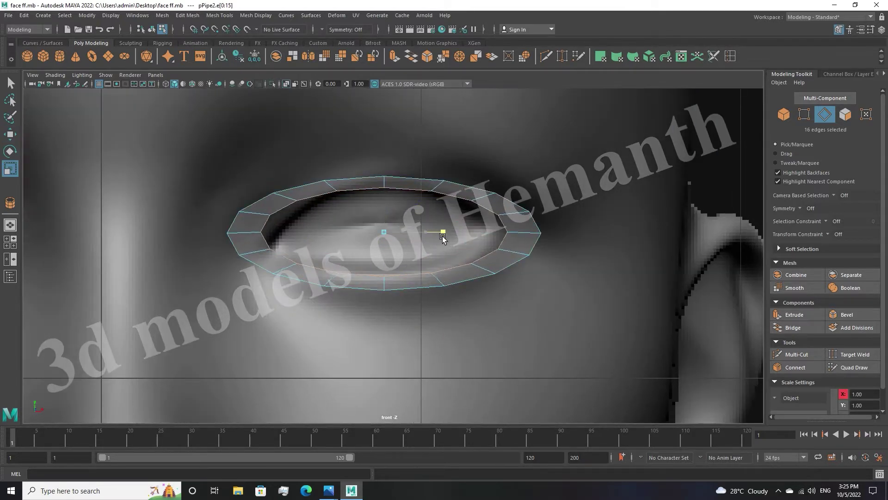
key(space)
key(e)
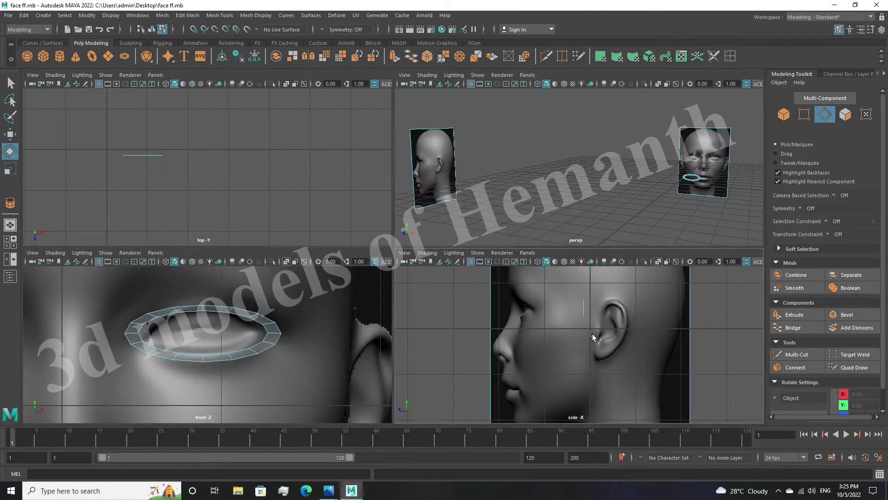
click(847, 75)
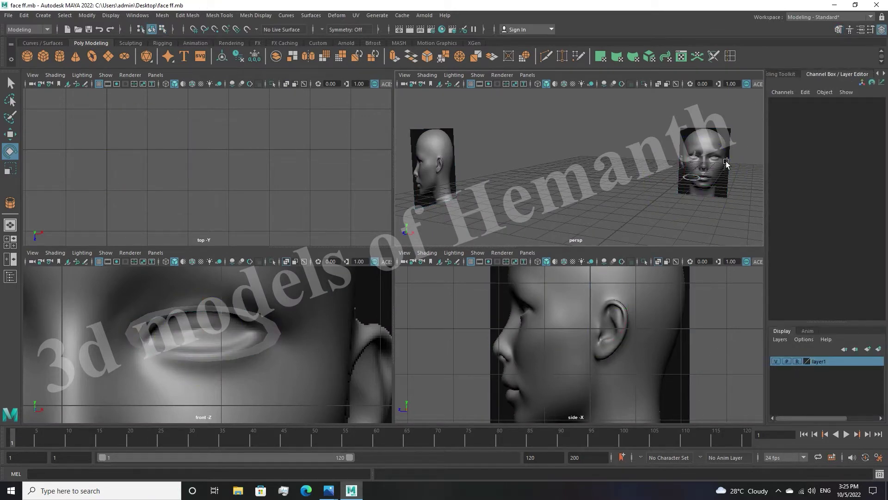
drag(726, 162, 629, 180)
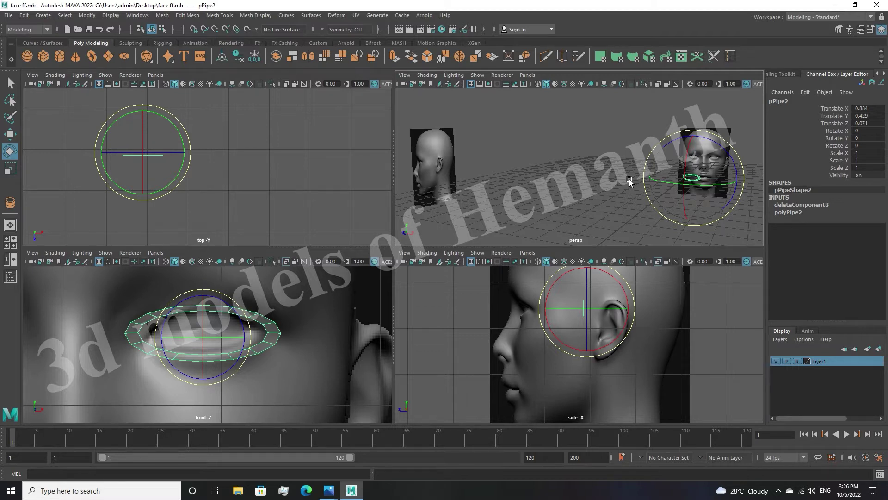
In vertex mode, move the ring's lower-right and upper-right vertices to follow the eyelid
scroll(579, 325, up, 1)
key(w)
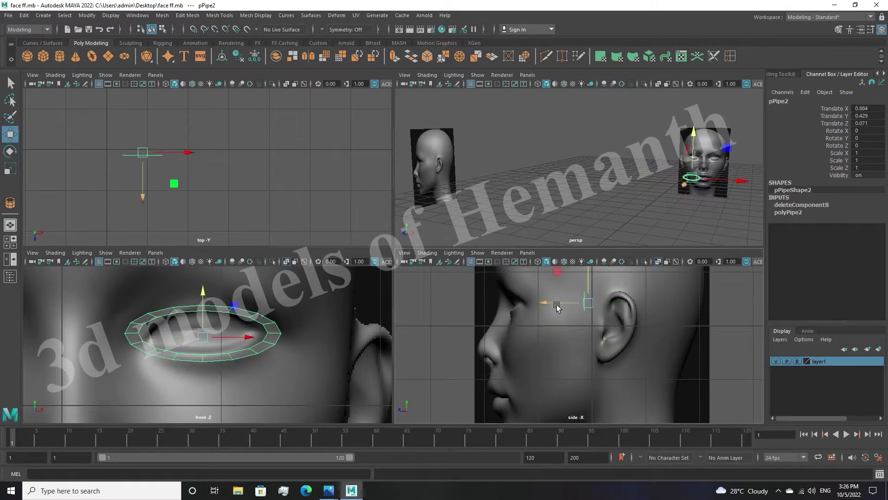
key(space)
key(F9)
drag(517, 214, 550, 230)
drag(241, 224, 276, 220)
mouse_move(553, 304)
mouse_down()
mouse_move(486, 256)
mouse_move(515, 274)
mouse_up()
drag(499, 232, 550, 225)
In the top view, push the ring's middle vertices along Z into a V-shaped dip
click(654, 200)
scroll(378, 146, up, 1)
key(space)
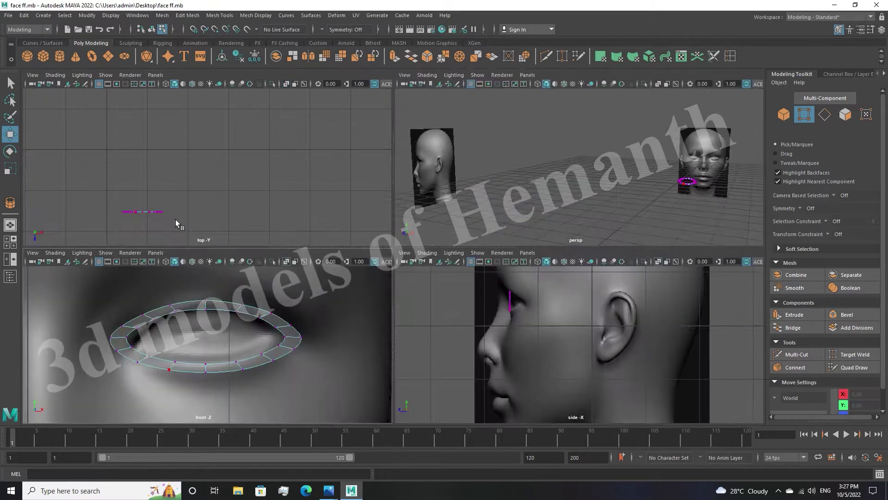
key(space)
key(space)
key(space)
key(space)
scroll(191, 173, up, 2)
drag(198, 178, 198, 190)
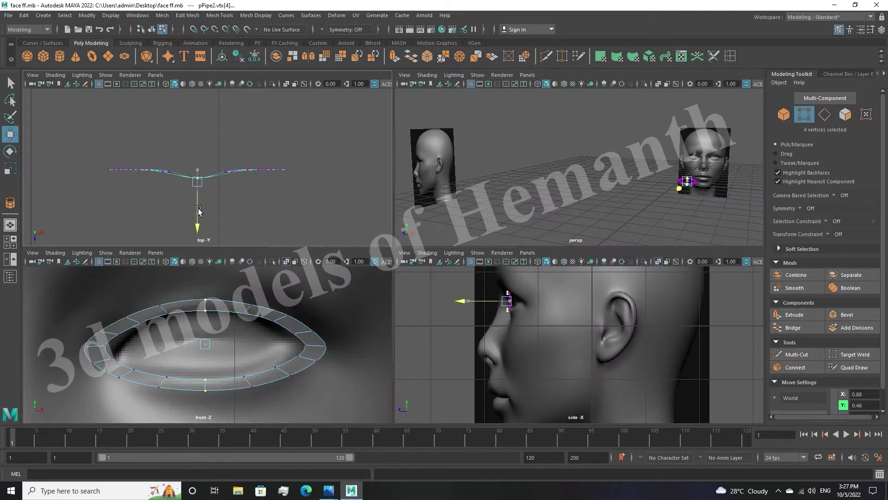
shift+drag(247, 173, 260, 192)
drag(91, 196, 368, 193)
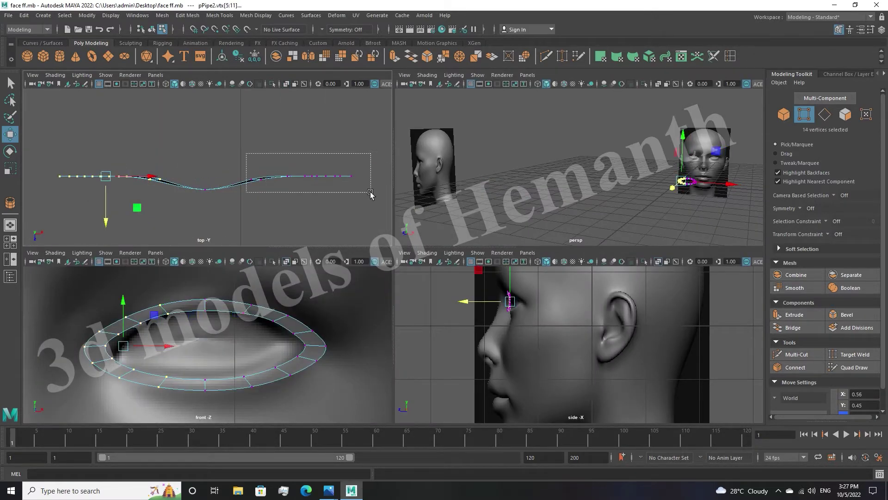
Move the outer vertices on both sides and select the vertices at the right end
click(67, 146)
drag(67, 146, 140, 187)
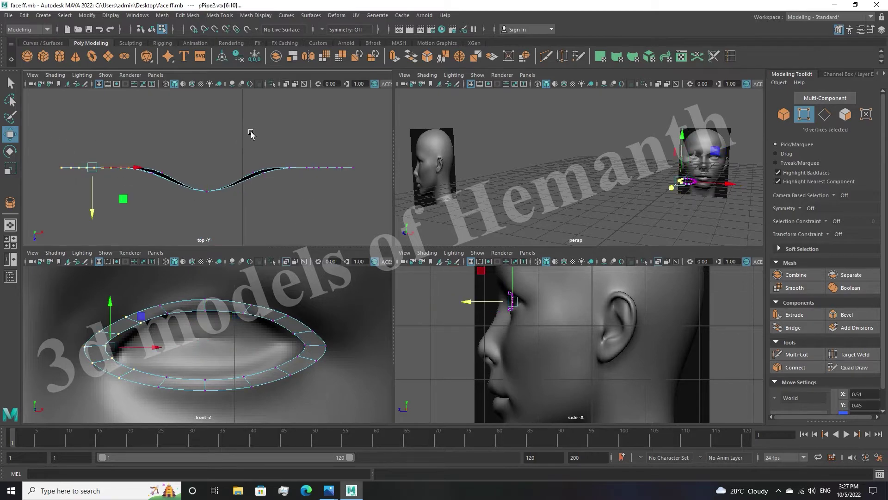
shift+drag(368, 200, 367, 199)
drag(208, 198, 174, 192)
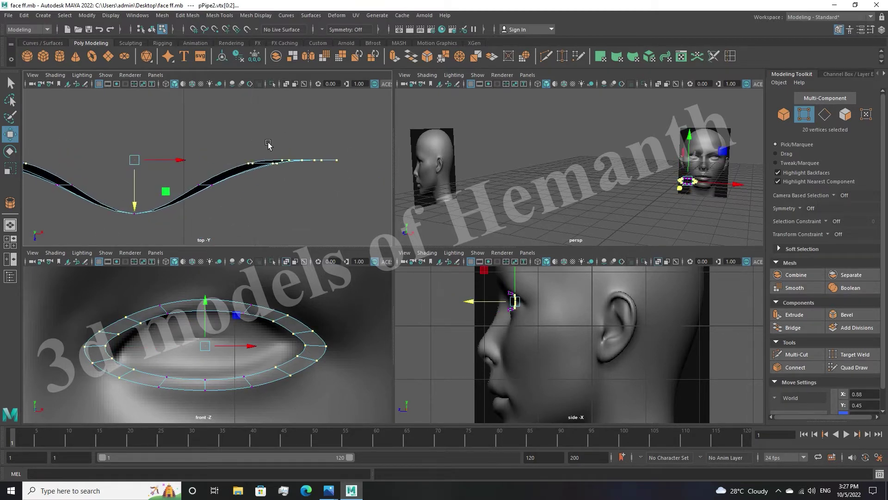
key(space)
alt+drag(459, 161, 594, 202)
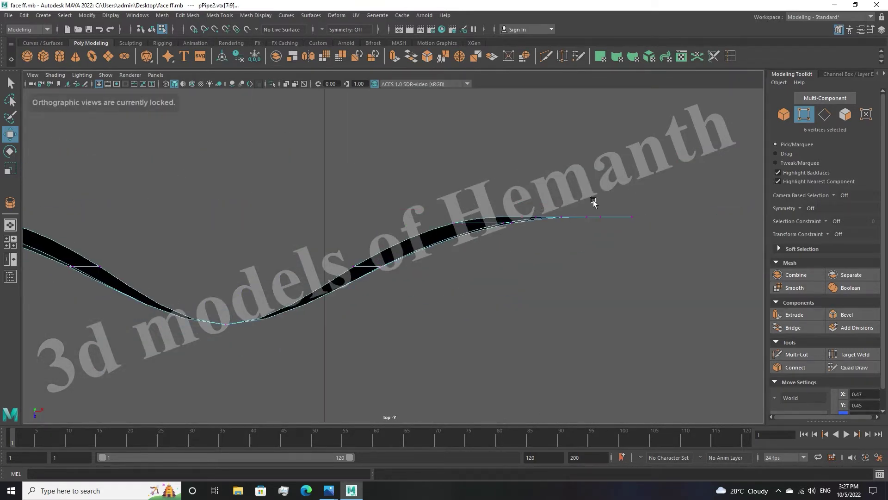
drag(454, 180, 504, 200)
drag(642, 220, 643, 220)
Try scaling the mid vertices outward along X, then undo it
key(space)
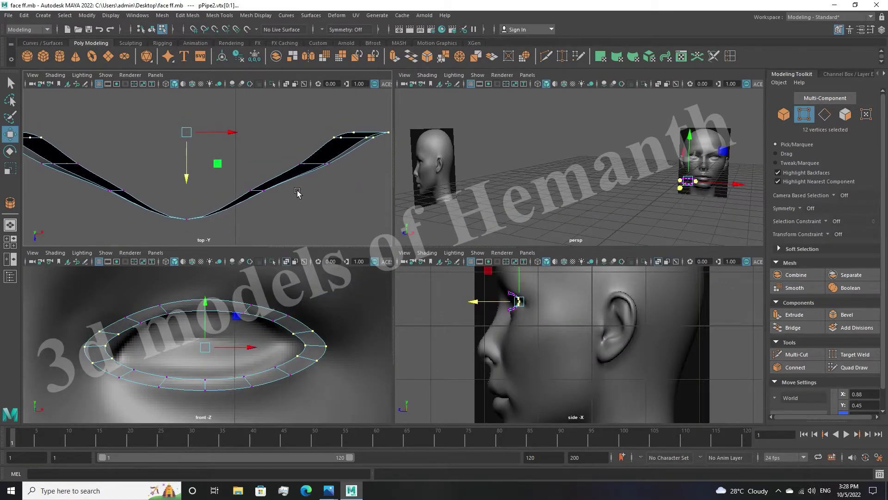
key(space)
scroll(417, 263, down, 3)
scroll(473, 297, up, 3)
click(472, 296)
drag(472, 297, 266, 263)
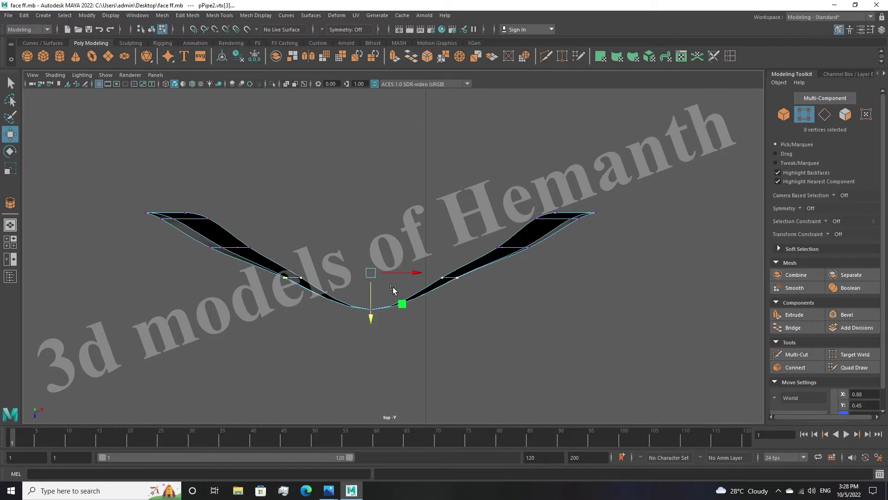
key(r)
drag(413, 273, 421, 273)
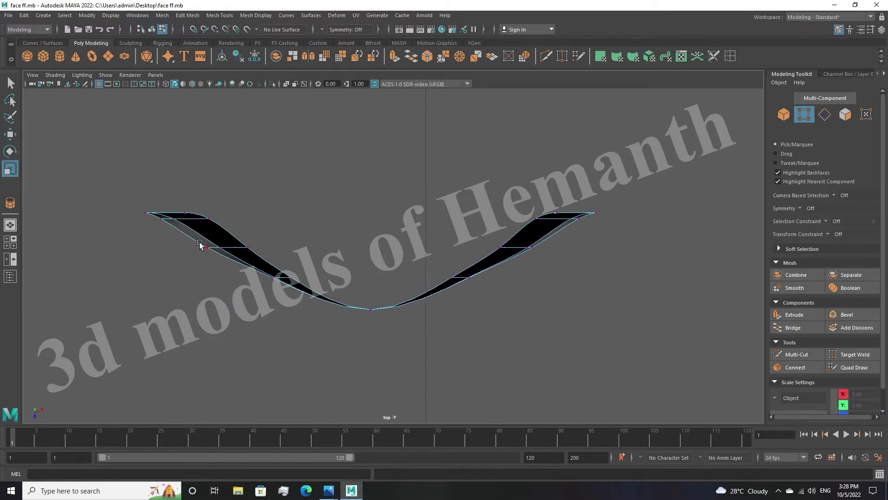
key(ctrl+z)
key(ctrl+z)
key(ctrl+z)
key(ctrl+z)
key(ctrl+z)
key(ctrl+z)
key(ctrl+z)
Move the left vertices to bend the ring into a deeper, wider V
drag(60, 267, 242, 373)
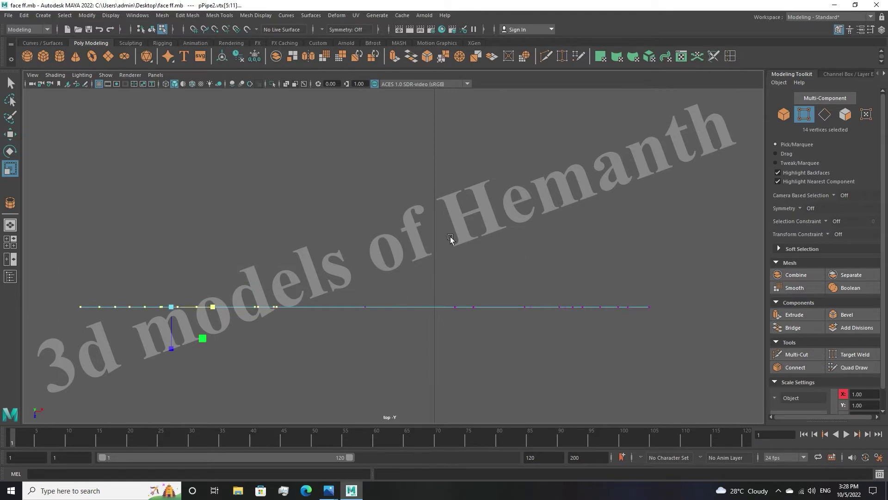
key(w)
drag(363, 307, 518, 294)
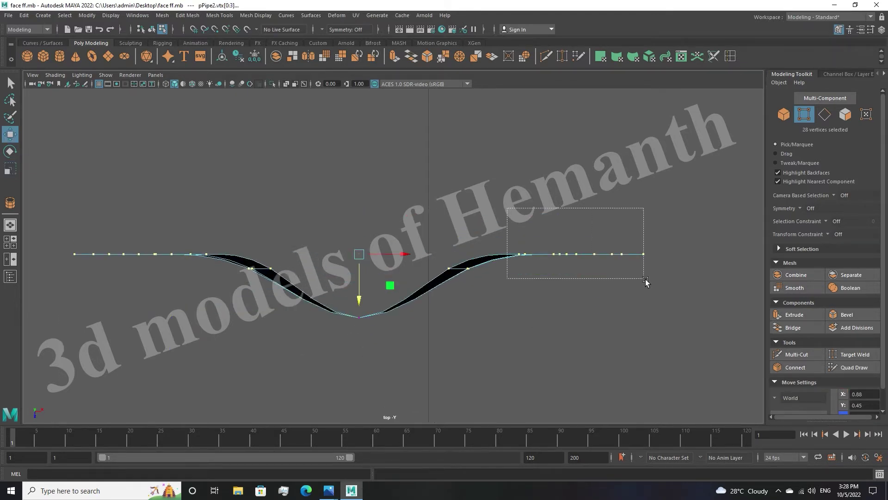
drag(340, 295, 340, 342)
Raise the end vertices on both sides of the V, then return to four views
drag(70, 214, 179, 254)
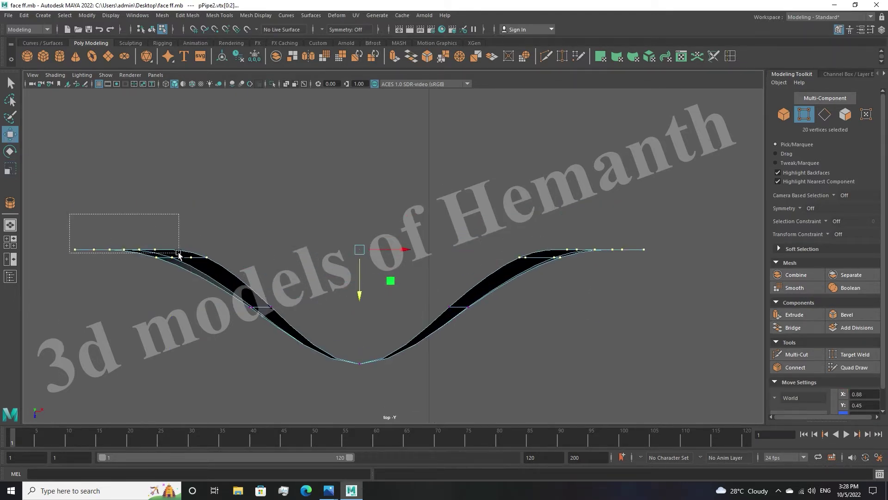
shift+drag(656, 253, 656, 254)
drag(364, 250, 363, 216)
drag(66, 197, 137, 221)
middle_drag(625, 231, 625, 213)
click(189, 227)
alt+middle_drag(189, 227, 307, 226)
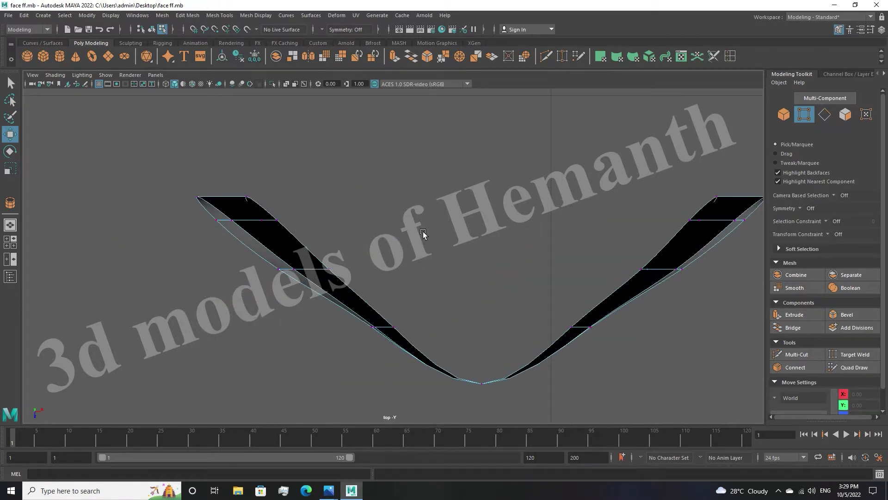
key(space)
key(space)
key(F8)
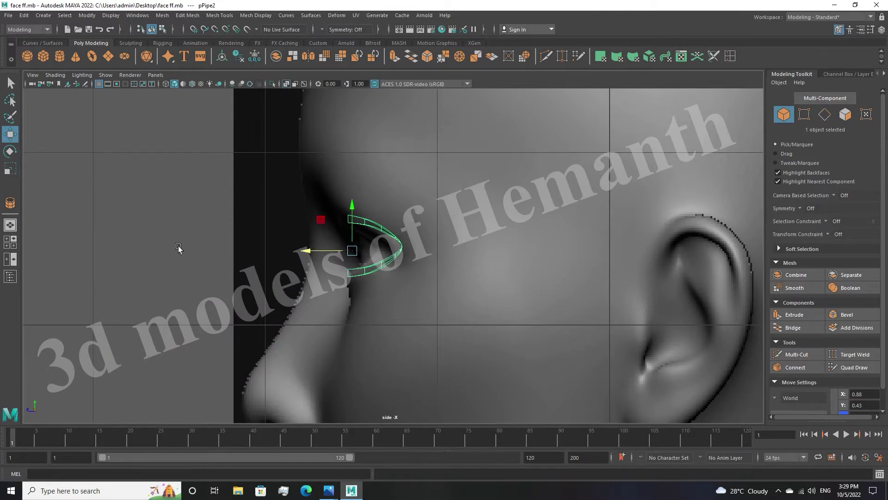
In the top view, move the inner vertices on both sides down to follow the eye
key(space)
key(space)
scroll(404, 208, down, 5)
key(F10)
scroll(273, 262, up, 5)
drag(273, 262, 434, 273)
middle_drag(188, 217, 187, 233)
drag(357, 270, 359, 278)
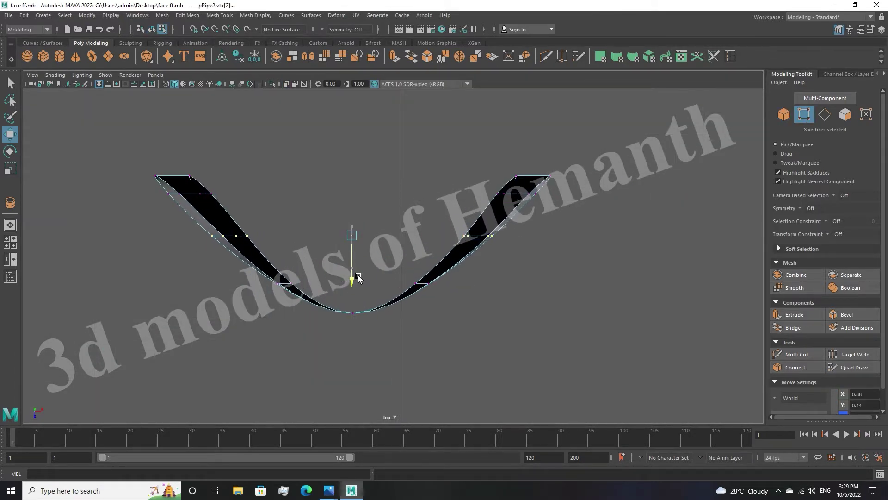
middle_drag(374, 236, 360, 244)
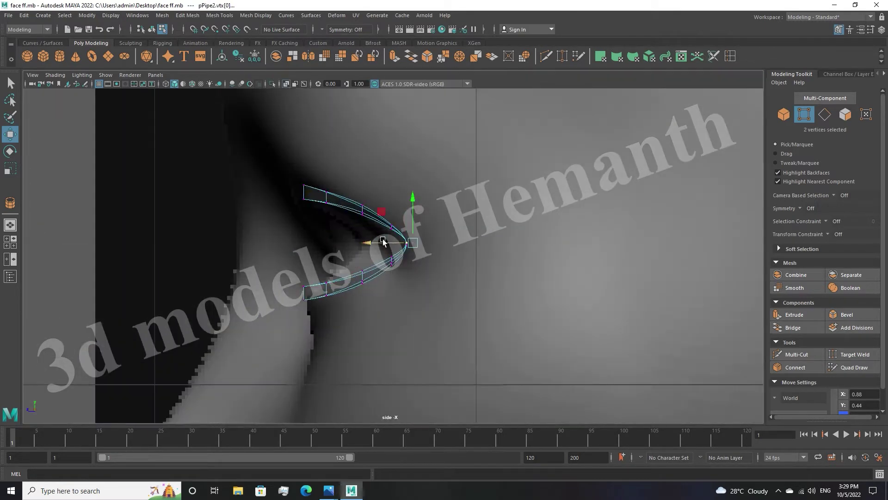
Scale the vertices near the eye corner and along the ring's front curve to fit the eyelid
scroll(397, 242, up, 3)
scroll(397, 242, up, 3)
click(376, 294)
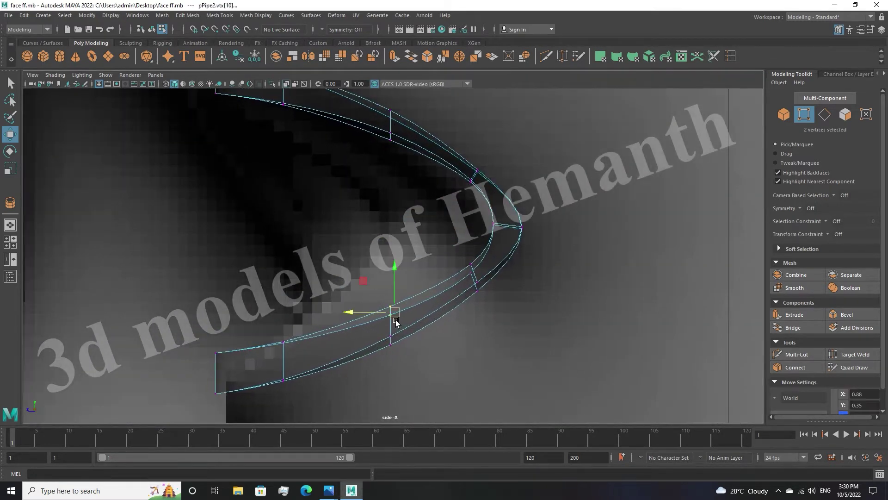
key(r)
drag(405, 332, 324, 360)
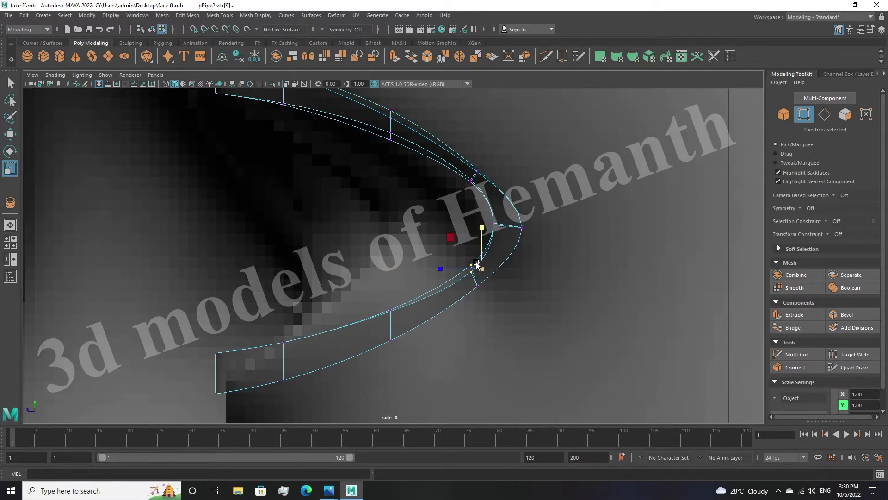
alt+middle_drag(378, 201, 411, 296)
drag(411, 197, 432, 218)
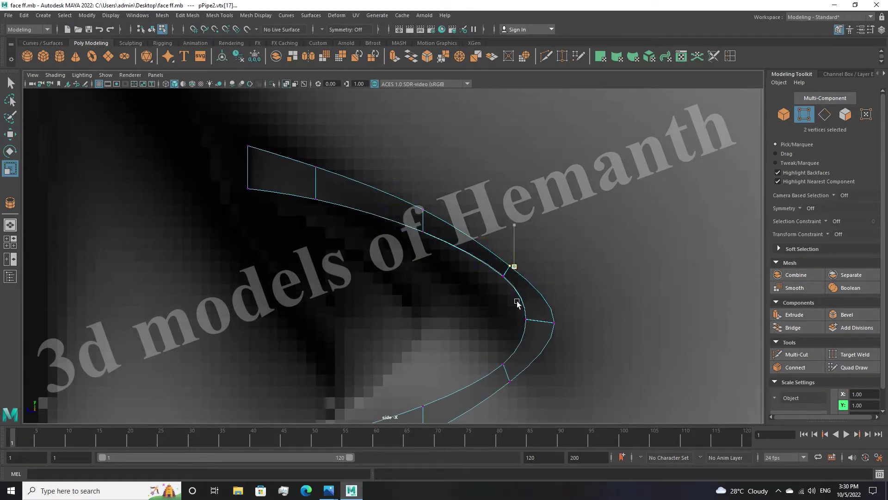
drag(530, 331, 532, 333)
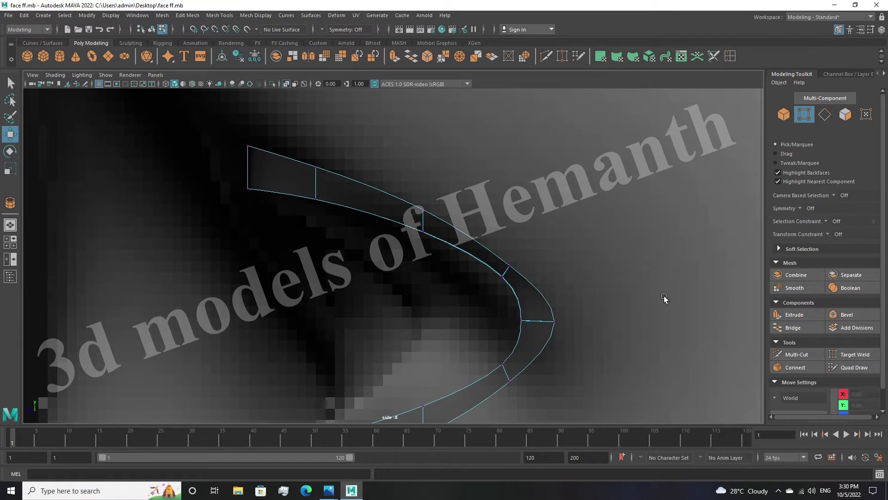
Move the front-curve vertices into place, return to four views and clear the selection
key(space)
key(space)
key(w)
key(space)
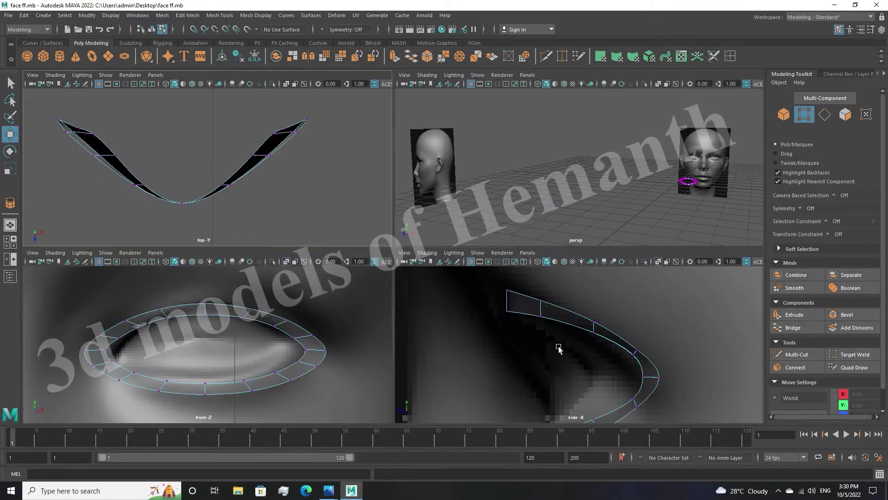
key(space)
click(519, 193)
scroll(400, 263, down, 5)
key(space)
key(f)
click(640, 170)
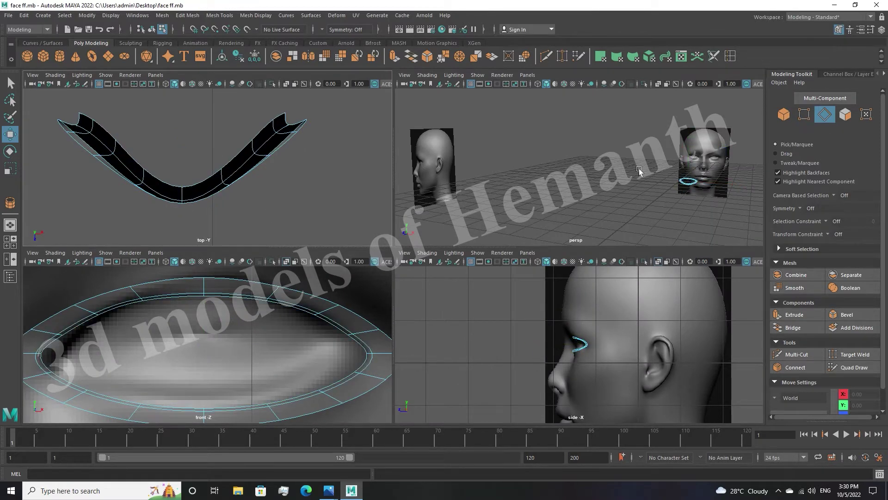
Extrude the outer eye-ring loop twice in the front view, widening each new loop and making the second narrower and taller
key(space)
scroll(397, 278, up, 5)
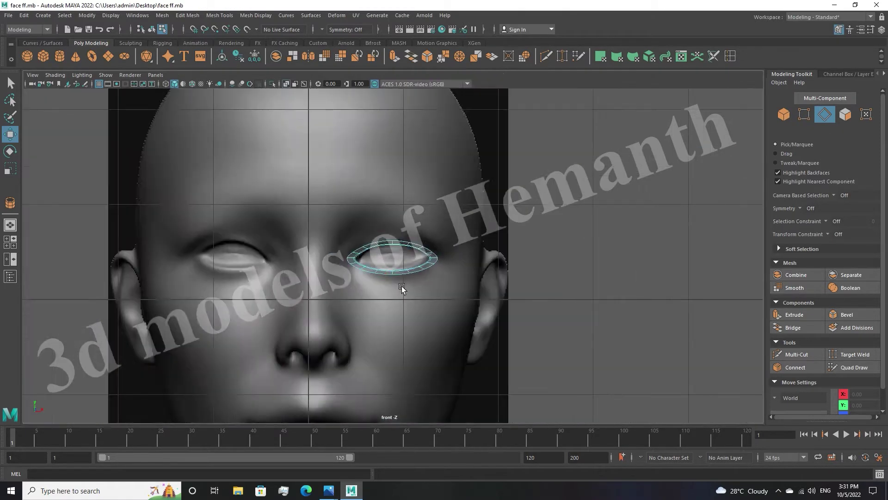
scroll(411, 317, up, 3)
drag(432, 267, 429, 267)
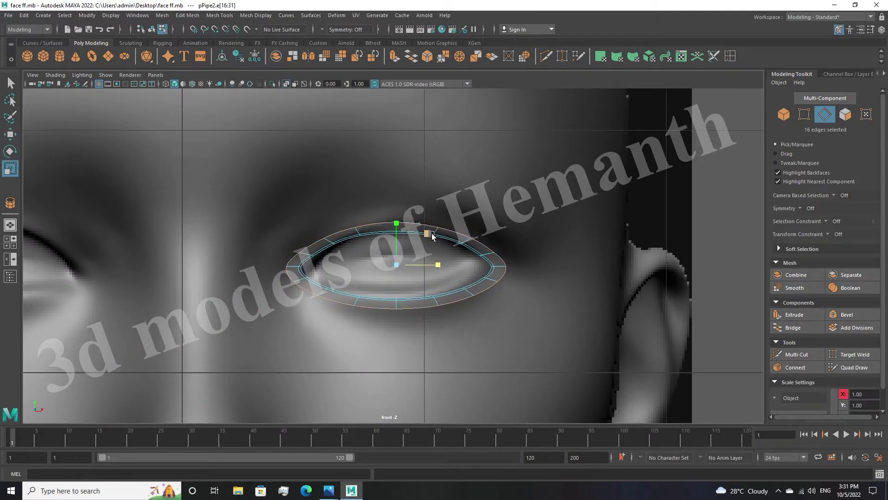
shift+drag(430, 237, 442, 229)
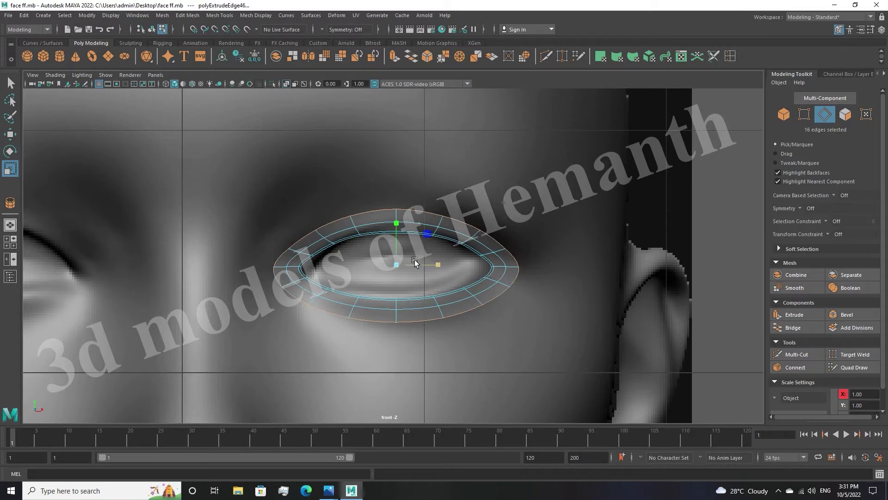
scroll(422, 258, down, 5)
scroll(426, 222, up, 3)
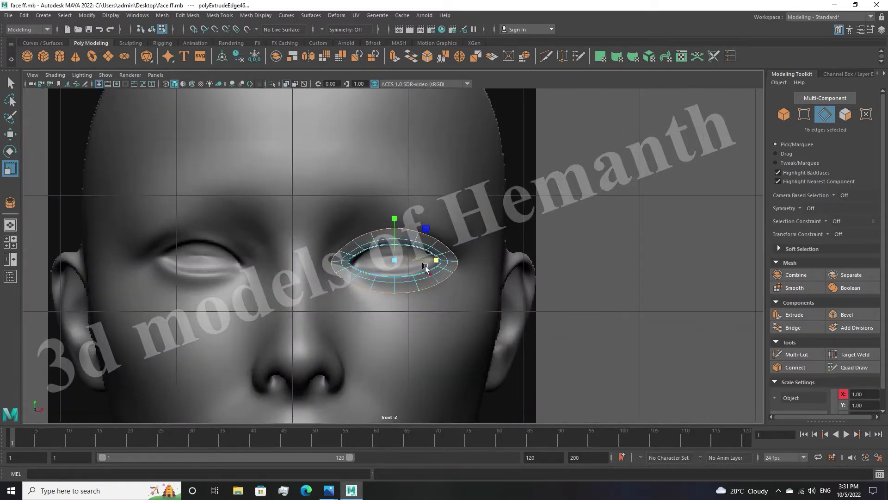
shift+drag(430, 260, 423, 260)
drag(394, 234, 397, 215)
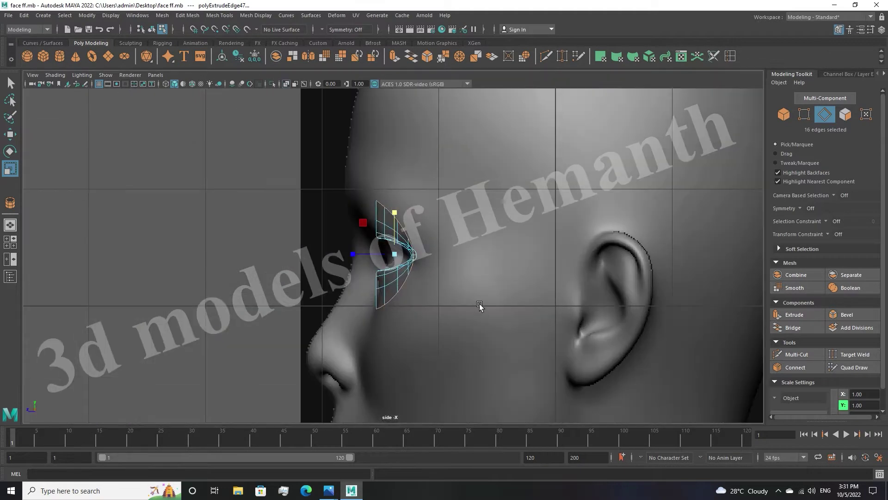
Undo the last extrusion, frame the eye edges, and re-extrude the outer loop
key(space)
key(f)
key(ctrl+z)
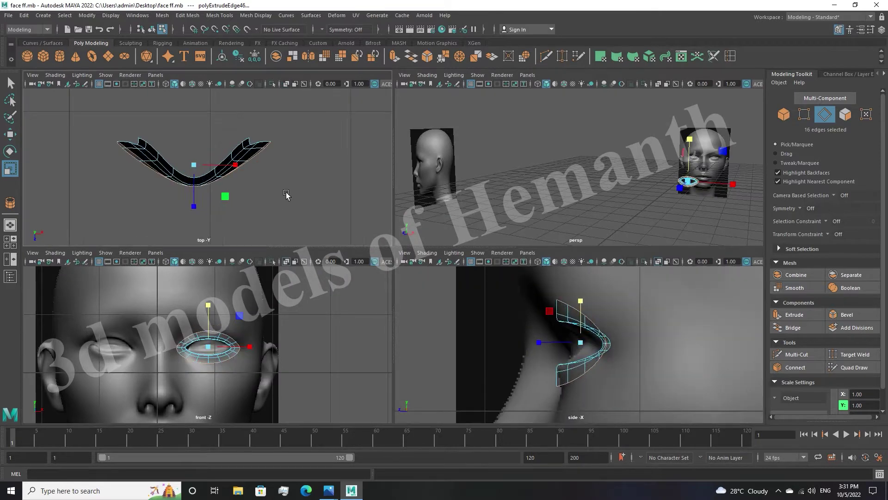
key(f)
key(space)
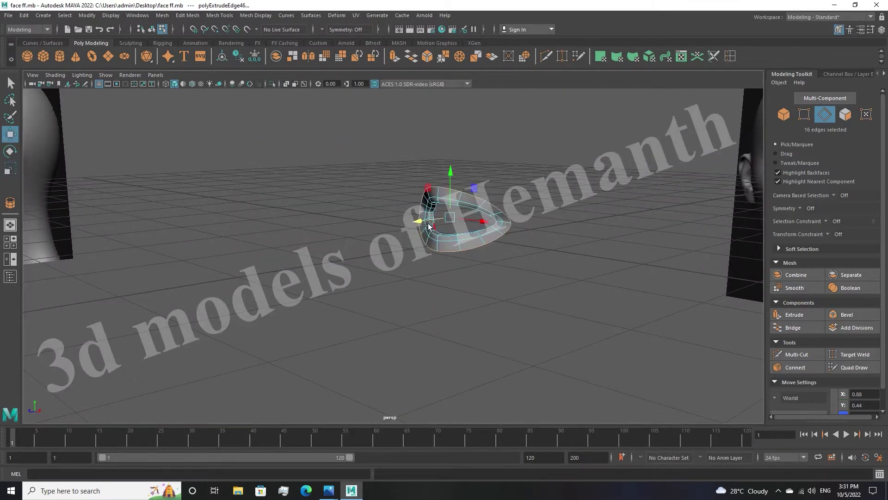
key(space)
key(space)
key(r)
key(ctrl+e)
Try pushing the outer loop back in depth, then undo the changes and clear the selection
click(804, 119)
scroll(308, 248, up, 2)
click(307, 245)
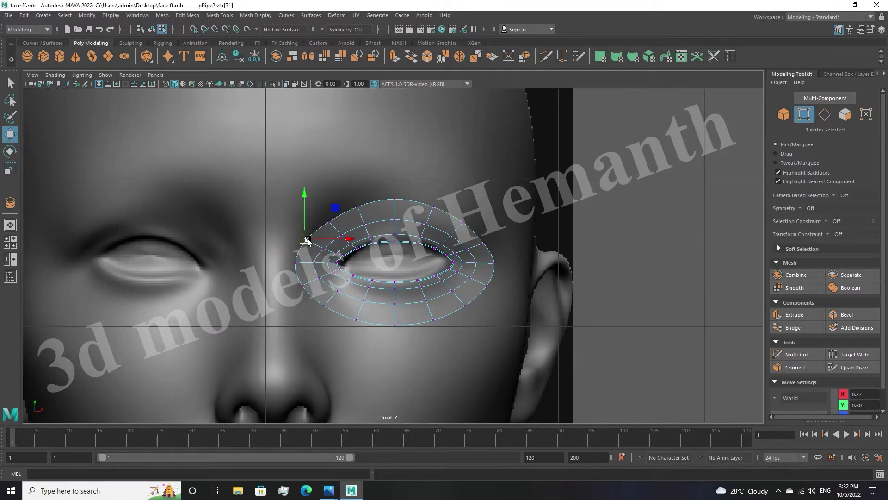
key(space)
key(F10)
mouse_move(487, 241)
alt+mouse_down()
mouse_move(594, 154)
mouse_move(620, 153)
alt+mouse_up()
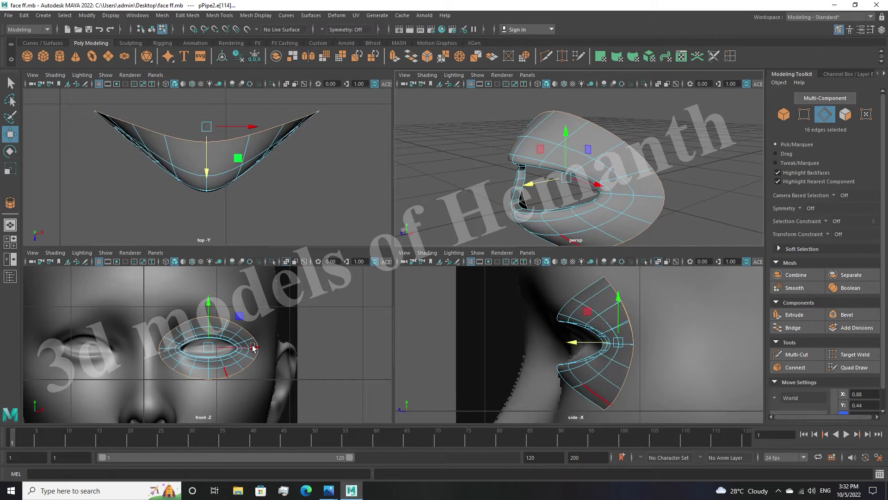
scroll(299, 327, down, 3)
middle_drag(264, 185, 180, 199)
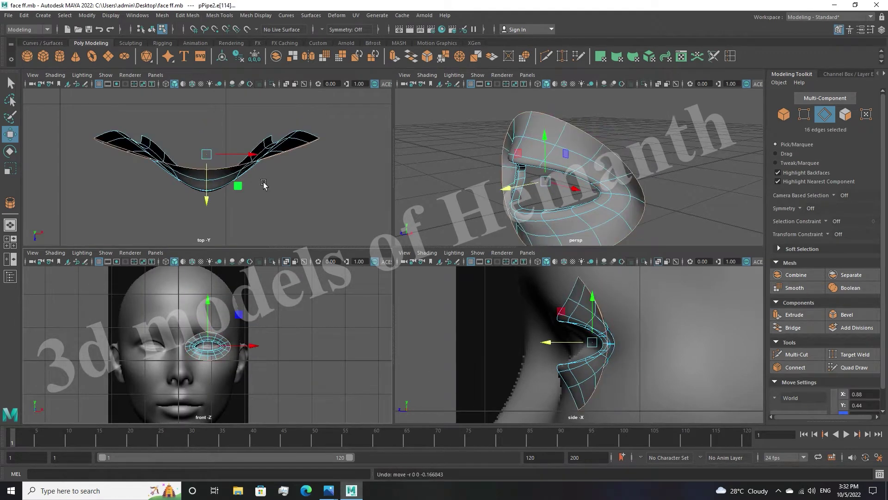
key(ctrl+z)
key(ctrl+z)
key(ctrl+z)
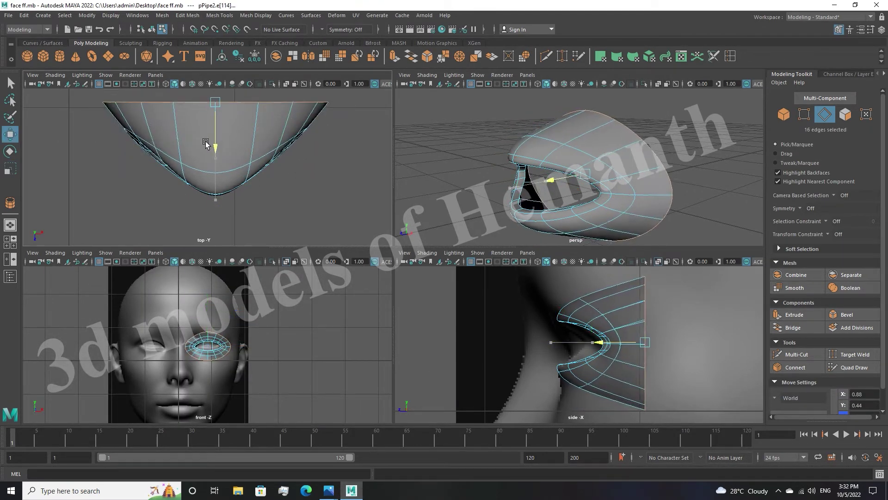
key(ctrl+z)
key(ctrl+z)
click(301, 209)
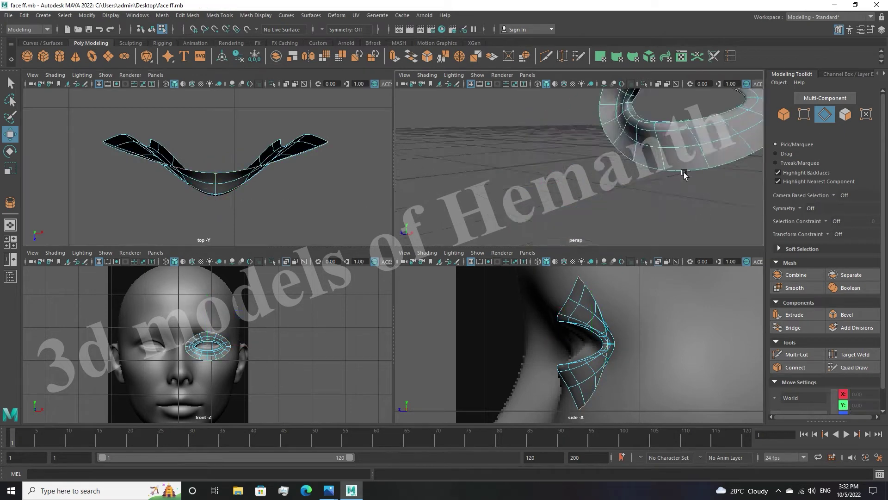
Move a ring vertex at the eye's outer corner onto the face surface and back toward the skull
scroll(673, 214, up, 3)
scroll(278, 350, up, 5)
scroll(278, 350, up, 3)
double_click(282, 351)
key(r)
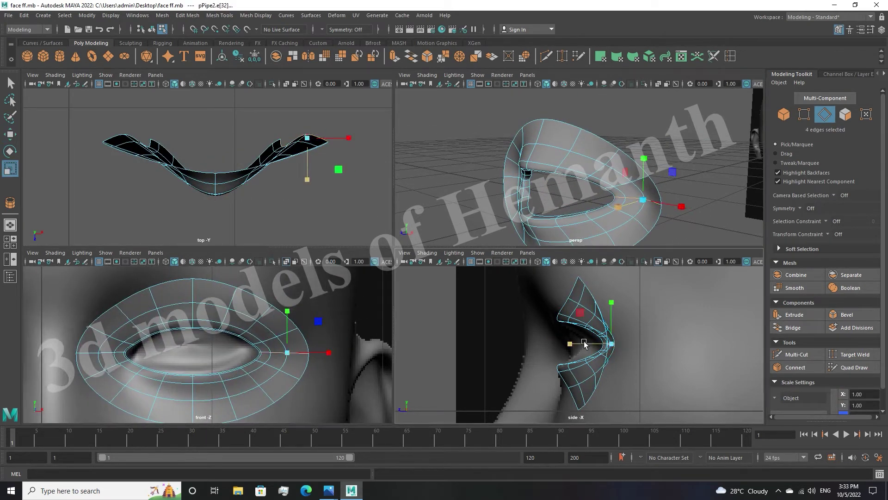
key(F9)
click(610, 352)
key(w)
mouse_move(610, 351)
mouse_down()
mouse_move(612, 324)
mouse_move(624, 320)
mouse_up()
scroll(611, 320, up, 2)
drag(283, 313, 266, 295)
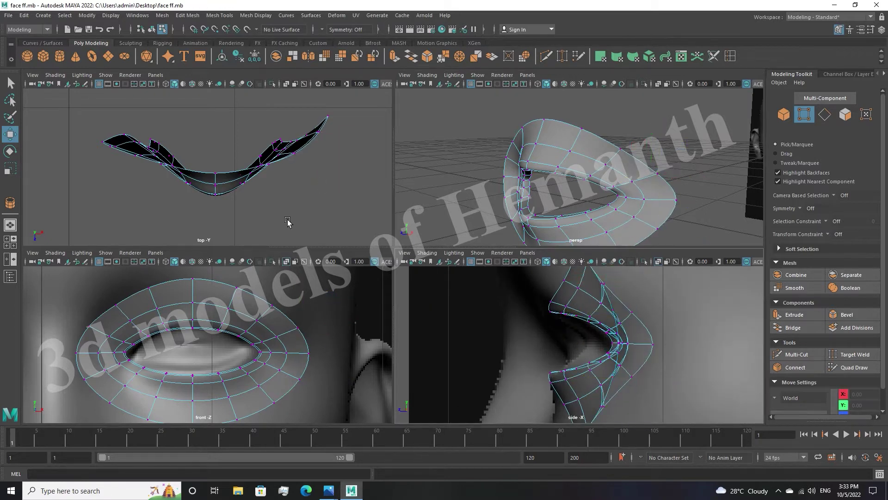
Scale the three vertices at the eye's inner corner along the horizontal axis
drag(605, 367, 575, 318)
click(462, 323)
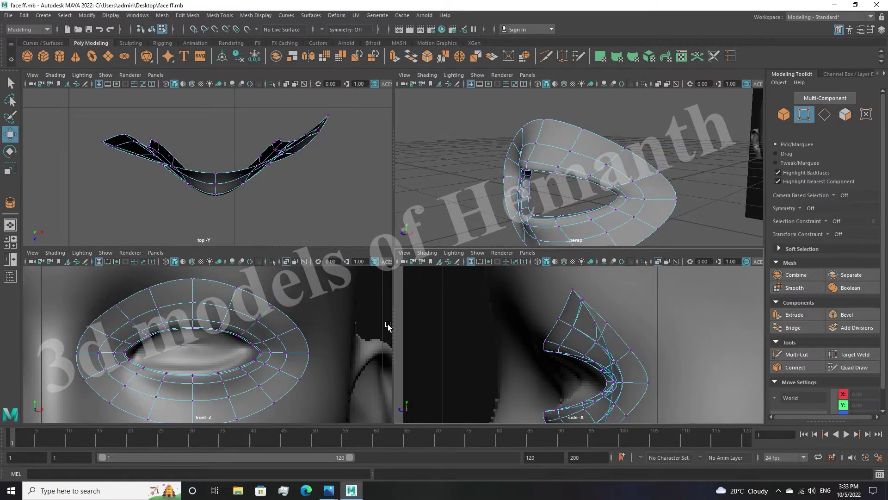
scroll(234, 321, up, 1)
alt+middle_drag(234, 321, 255, 320)
mouse_move(95, 311)
mouse_down()
mouse_move(120, 360)
mouse_move(145, 380)
mouse_up()
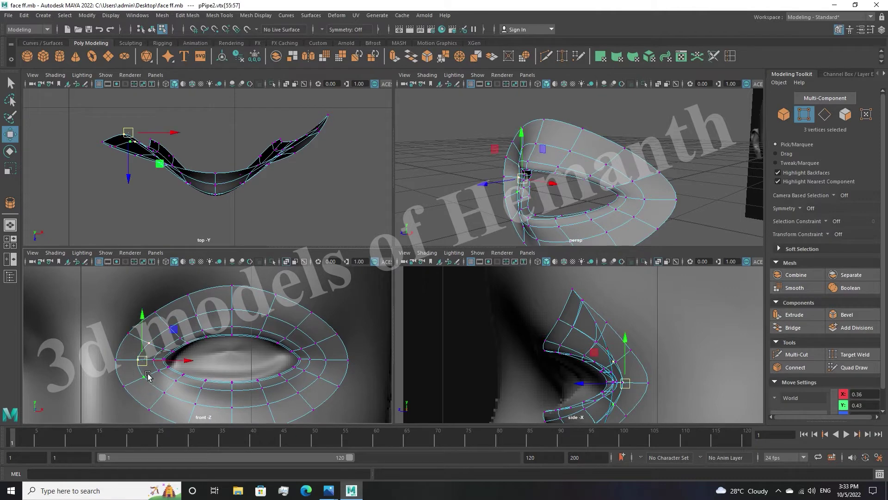
key(r)
click(166, 138)
Extrude the patch's outer border loop and check the result in the front and four-view layouts
key(space)
scroll(324, 309, up, 3)
key(F10)
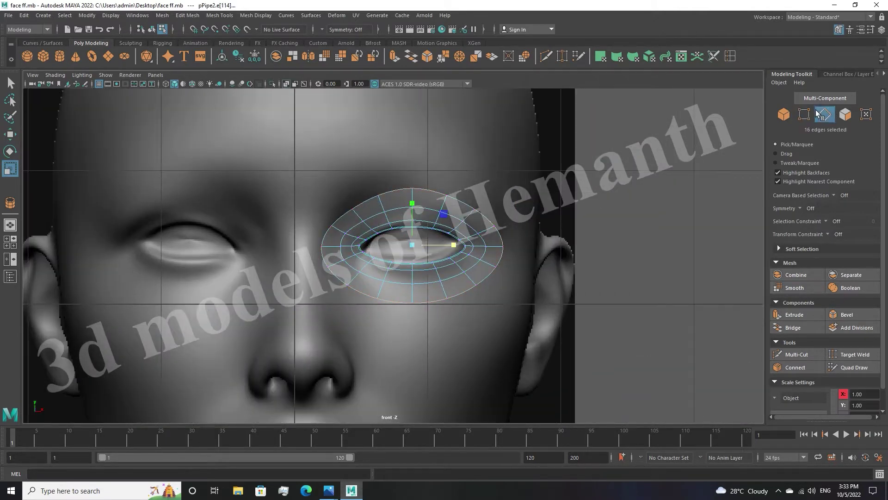
double_click(522, 249)
key(ctrl+e)
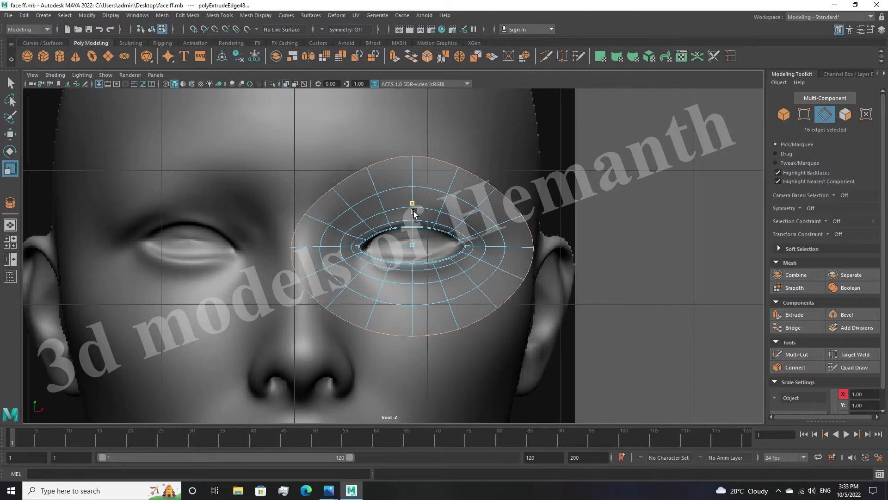
key(F9)
key(space)
key(space)
scroll(516, 295, up, 2)
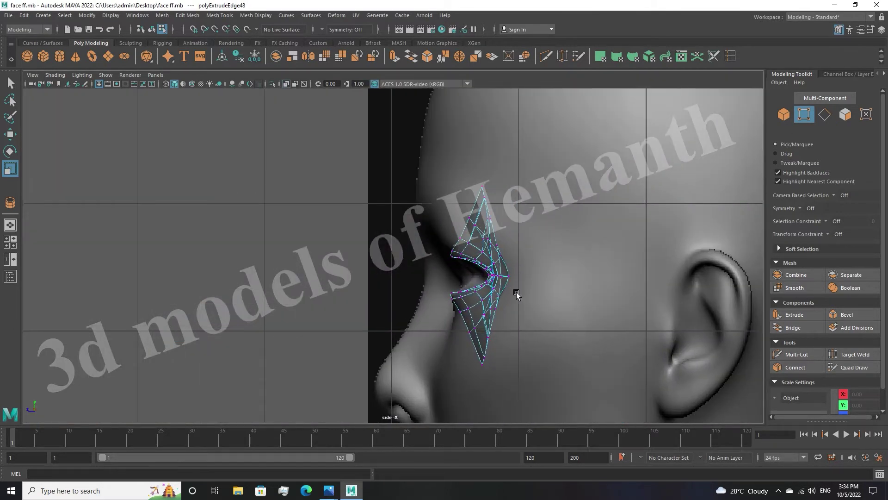
scroll(515, 256, down, 2)
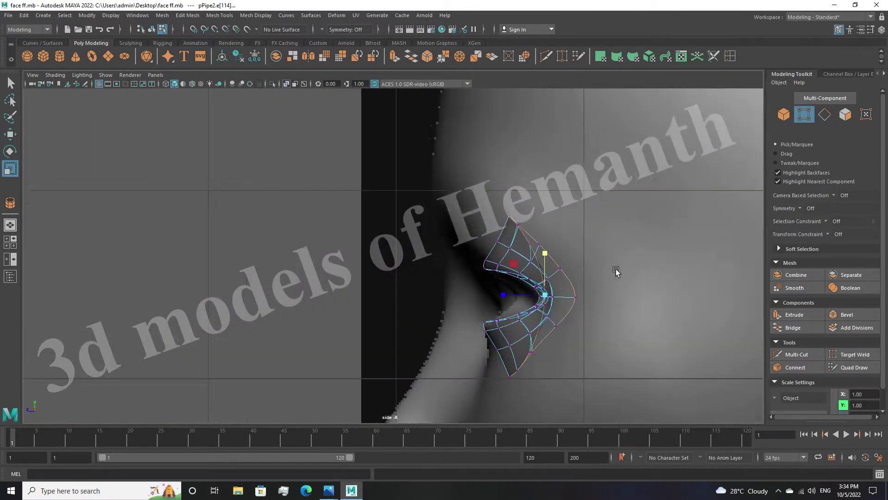
key(space)
scroll(563, 185, down, 2)
key(space)
scroll(341, 232, up, 2)
key(F10)
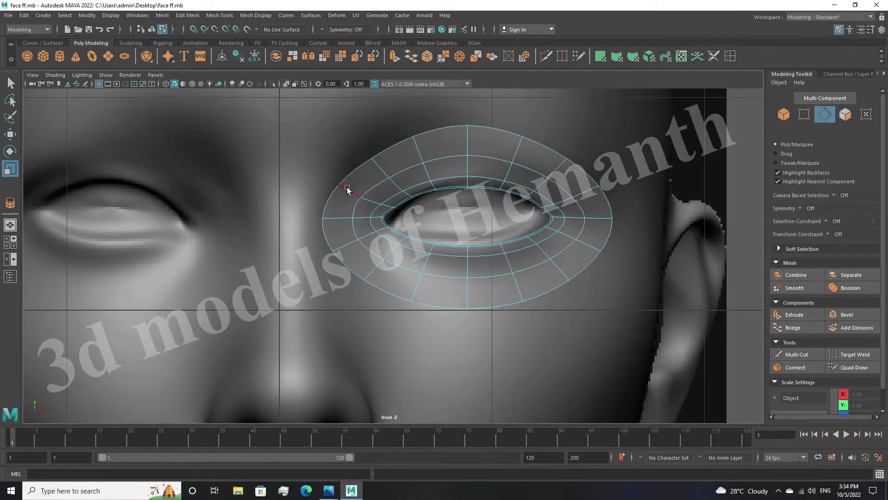
Extrude the patch's inner-side edges and pull them to the face's centre line
shift+click(351, 253)
key(ctrl+e)
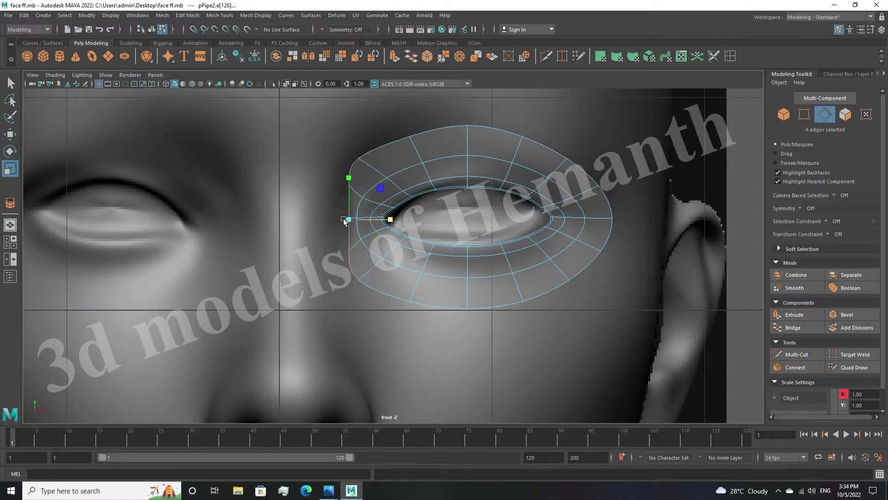
key(w)
drag(392, 225, 354, 225)
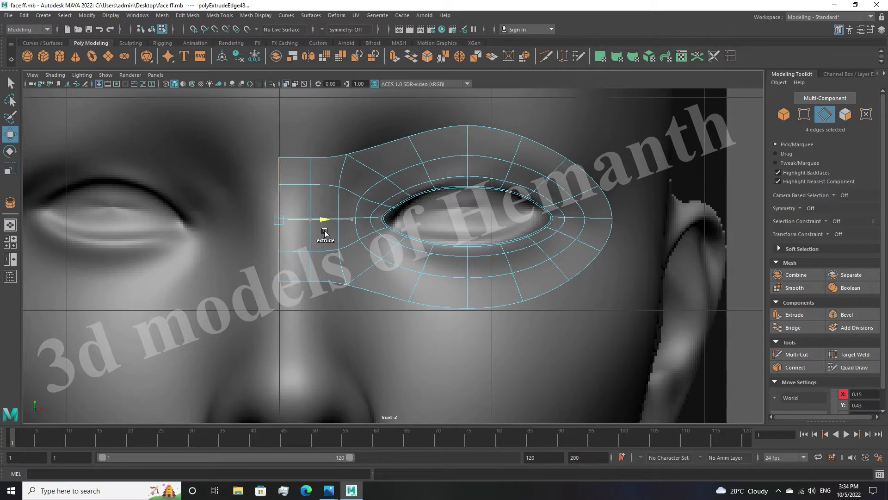
scroll(406, 277, down, 3)
scroll(432, 341, up, 3)
key(space)
key(space)
key(space)
key(space)
scroll(355, 307, up, 2)
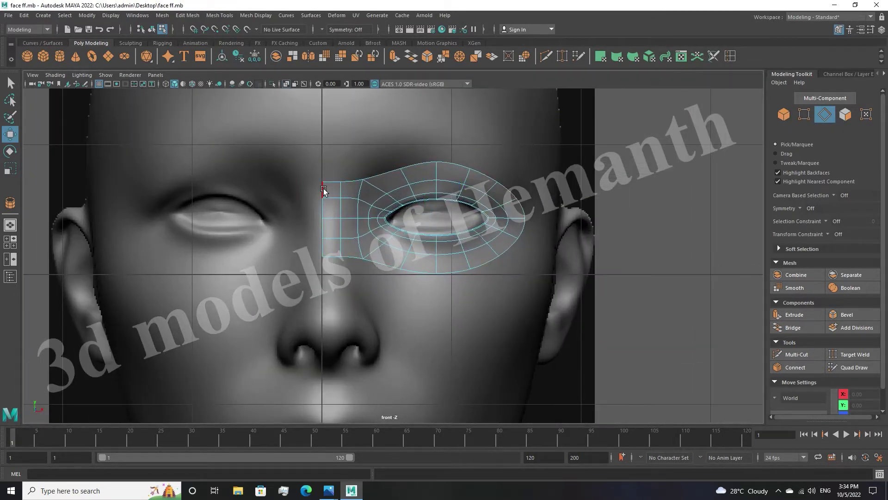
key(space)
alt+middle_drag(647, 345, 553, 345)
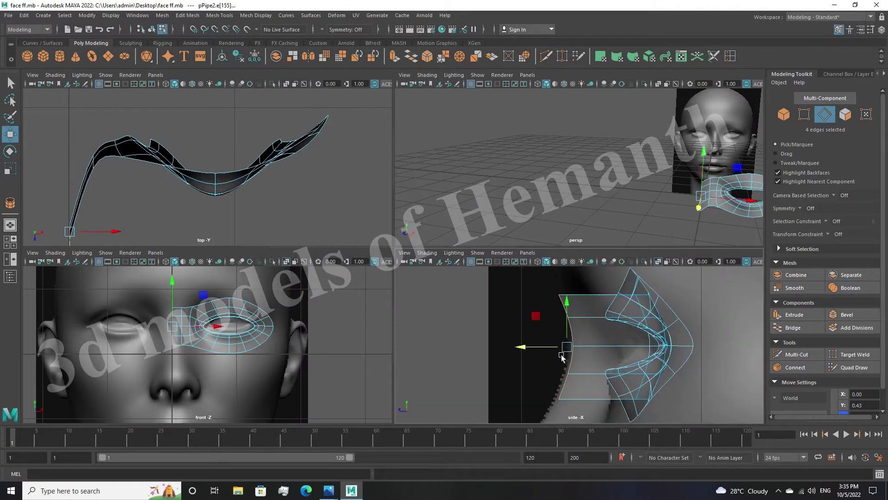
Push the new inner edges back in depth so they follow the face in profile
key(r)
key(e)
key(w)
mouse_move(579, 377)
mouse_down()
mouse_move(550, 393)
mouse_move(552, 351)
mouse_up()
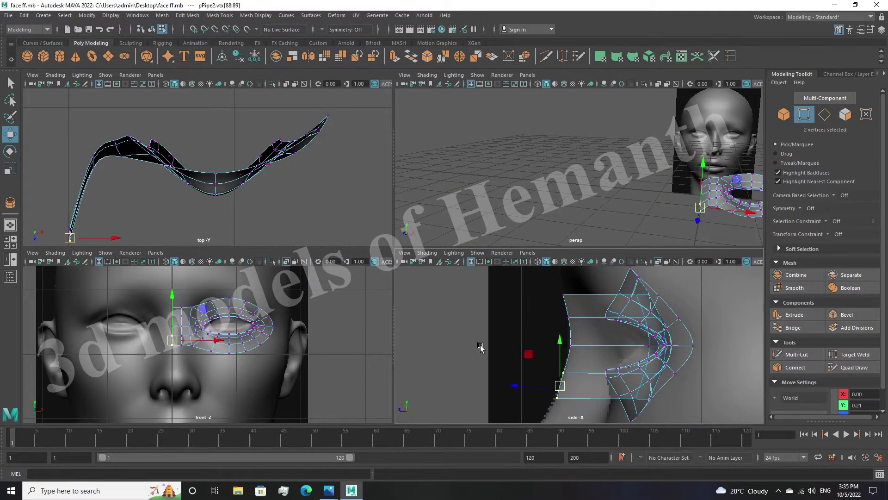
scroll(155, 340, up, 2)
scroll(155, 340, up, 2)
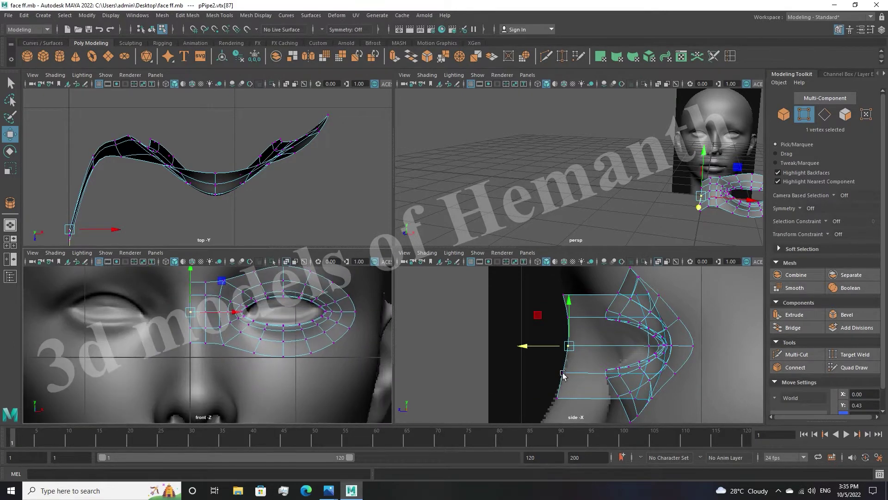
key(F10)
drag(621, 351, 592, 352)
key(e)
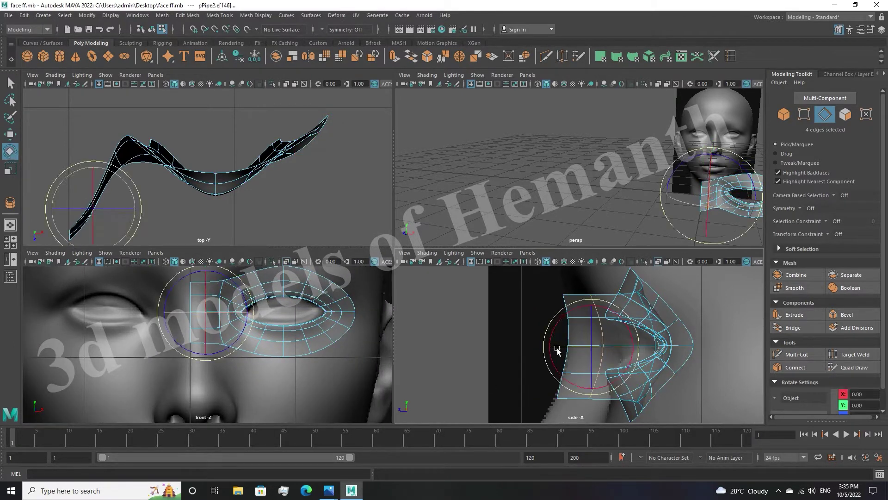
key(r)
scroll(243, 337, up, 2)
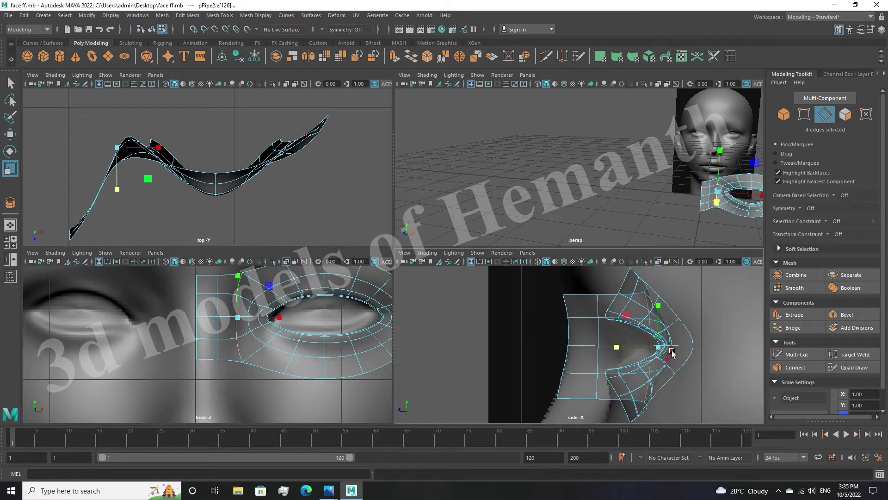
key(w)
drag(597, 352, 582, 355)
Frame the eye mesh and pick the top patch vertex and the brow vertex above the eye
key(space)
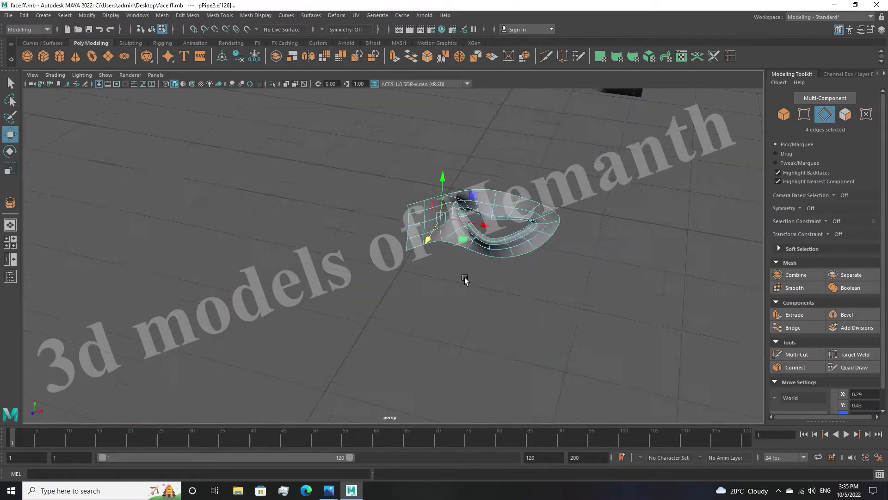
key(f)
key(space)
scroll(483, 287, up, 3)
click(384, 227)
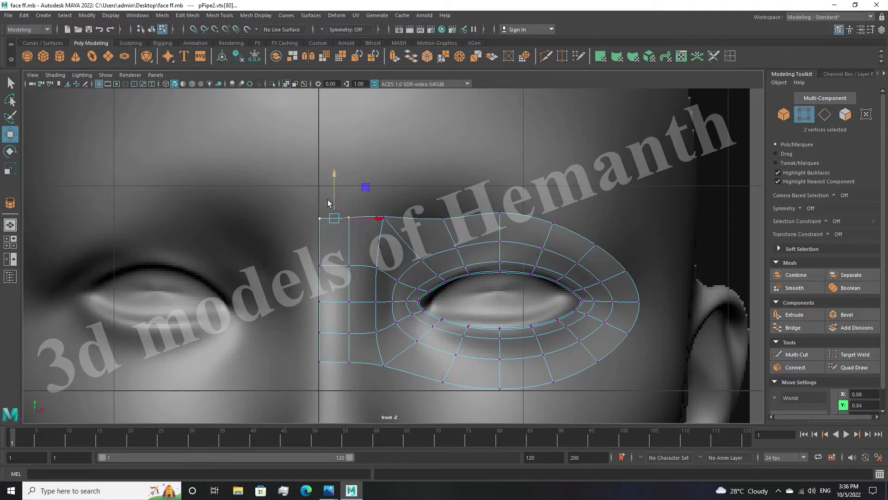
key(space)
key(space)
scroll(422, 254, up, 3)
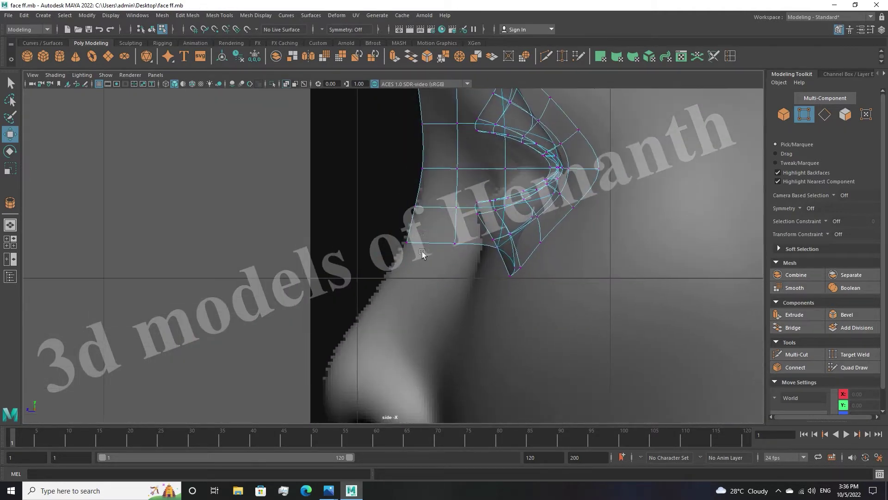
key(space)
scroll(219, 337, up, 2)
scroll(219, 337, up, 2)
click(224, 340)
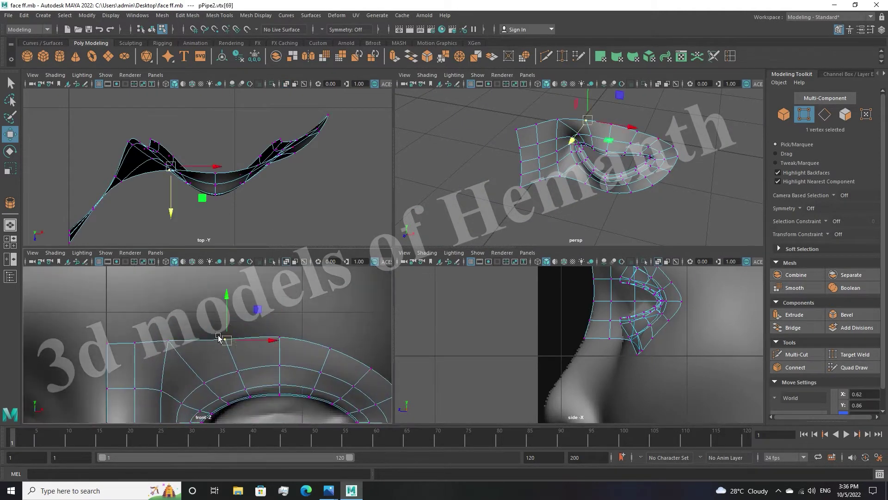
Select the whole top border edge loop of the eye patch
scroll(553, 268, down, 2)
scroll(238, 344, down, 4)
scroll(238, 345, up, 2)
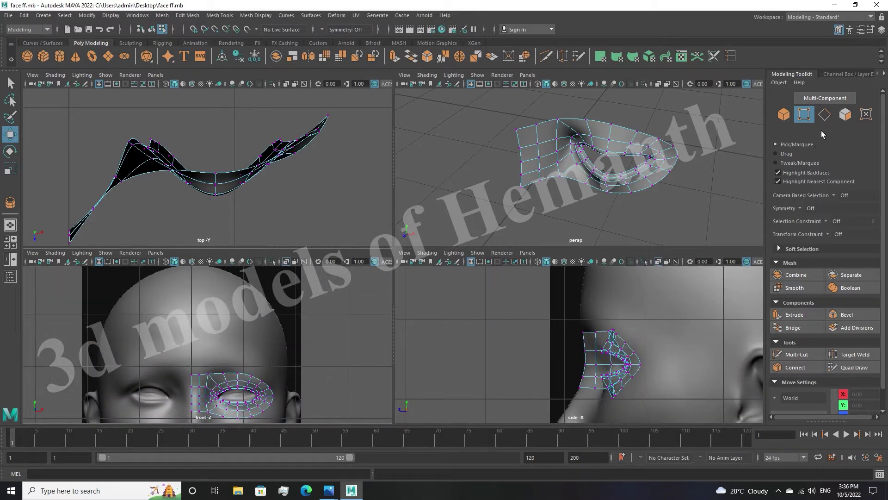
key(ctrl+F10)
scroll(237, 344, up, 1)
scroll(237, 345, up, 2)
scroll(236, 352, up, 2)
double_click(228, 371)
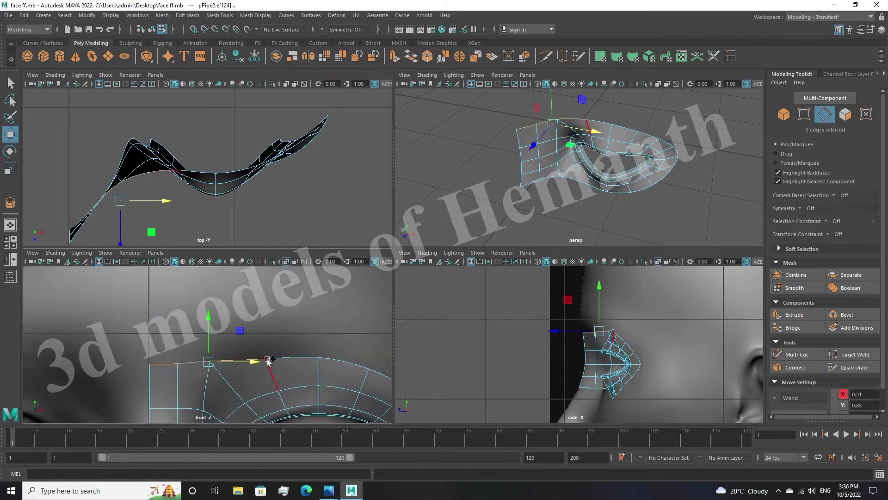
Pull a trial row of faces up from the top border, then undo the extrusion
scroll(228, 372, down, 2)
shift+drag(228, 371, 234, 304)
scroll(563, 193, down, 5)
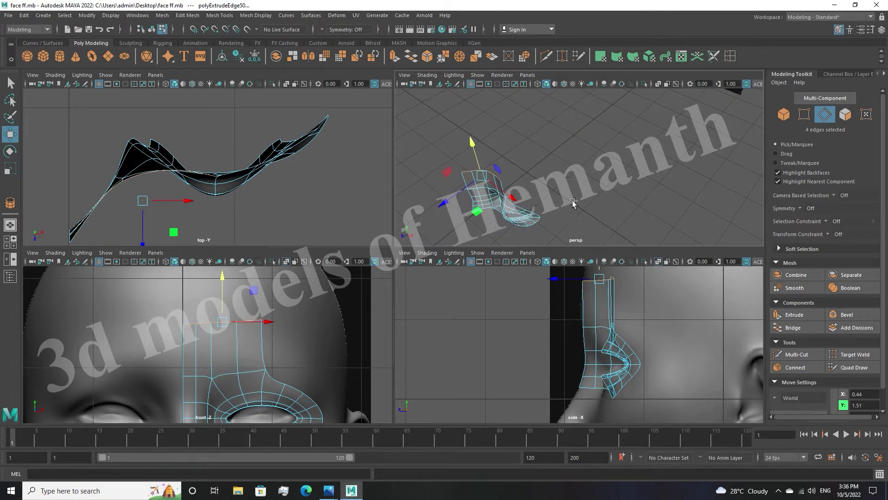
key(r)
key(ctrl+z)
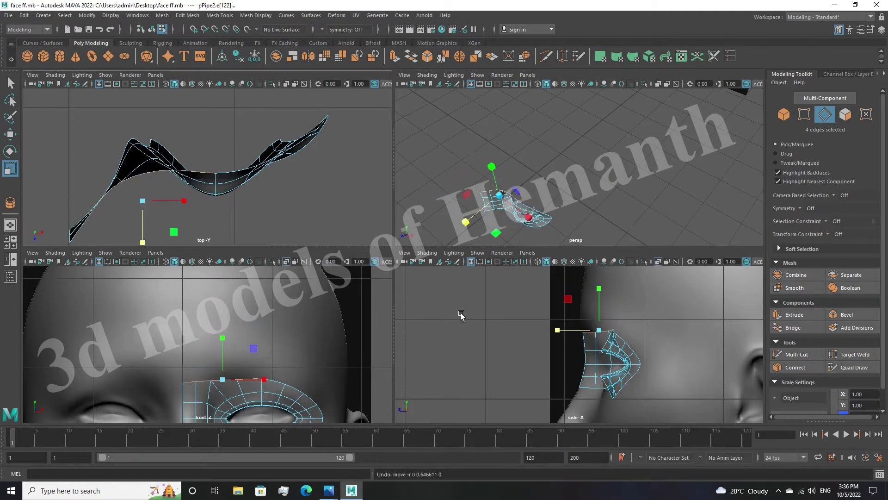
key(ctrl+z)
Move a vertex on the patch's top edge back onto the forehead surface
key(space)
click(806, 116)
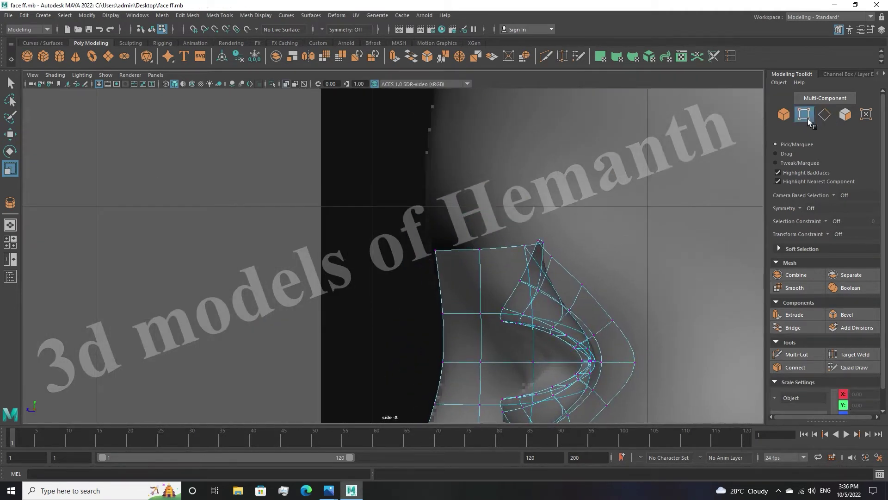
click(521, 248)
key(w)
key(space)
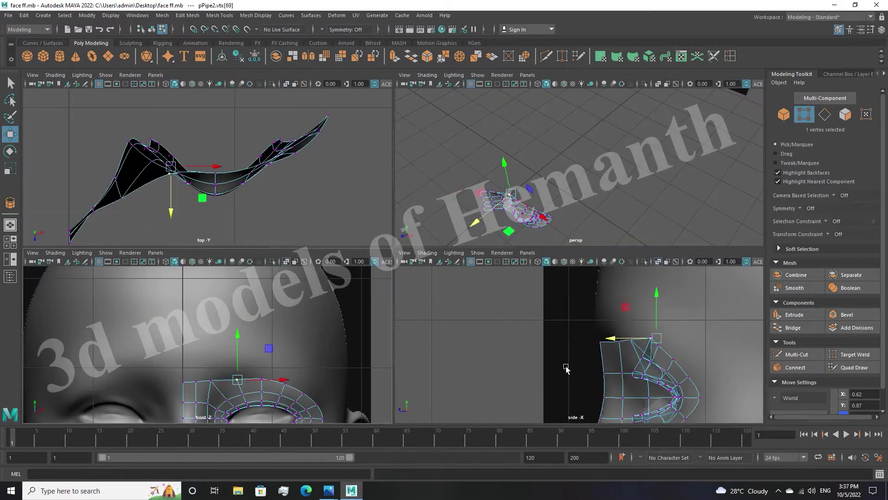
drag(577, 297, 524, 296)
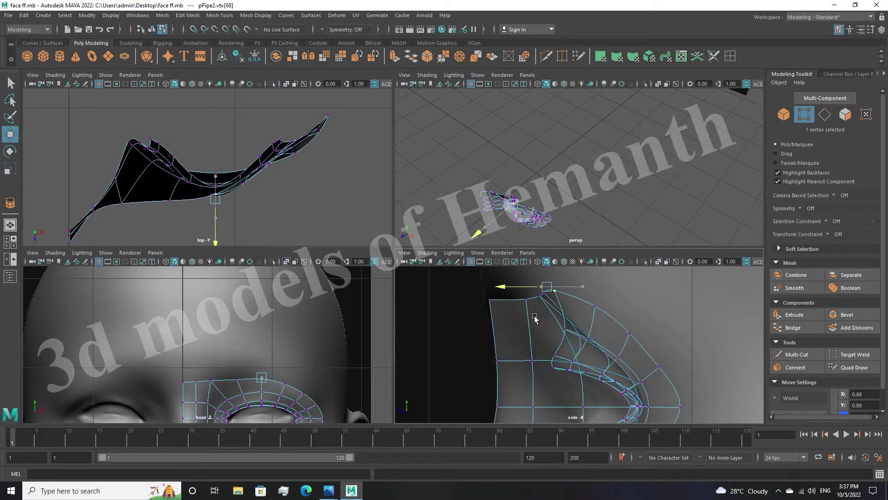
Pick edge vertices and the outer corner vertex near the temple, then clear and orbit to inspect
key(ctrl+shift+a)
mouse_move(640, 333)
alt+middle_down()
mouse_move(602, 330)
mouse_move(655, 352)
mouse_move(551, 389)
mouse_move(591, 323)
alt+middle_up()
click(602, 330)
click(591, 323)
alt+middle_drag(331, 303, 262, 278)
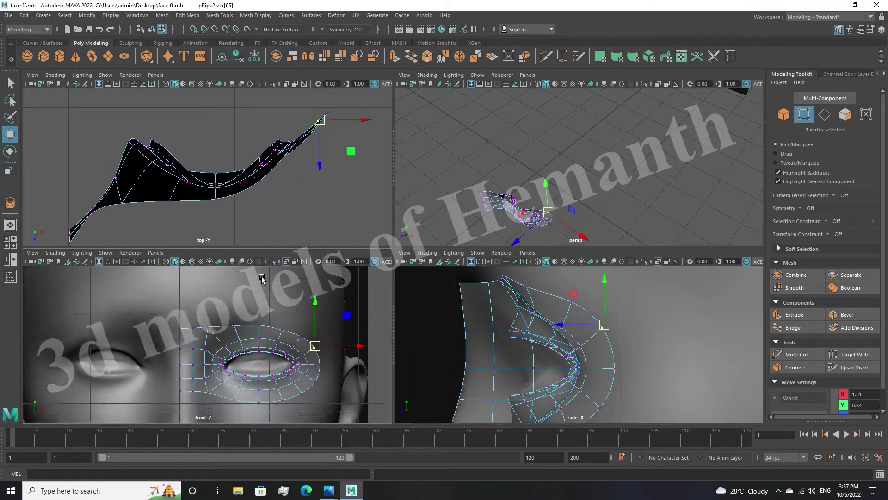
click(262, 279)
key(space)
key(space)
key(space)
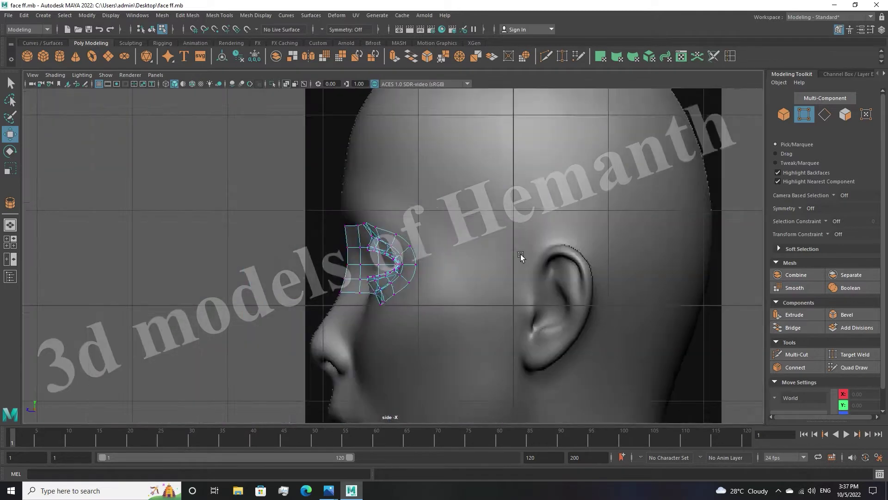
key(space)
alt+drag(523, 204, 582, 207)
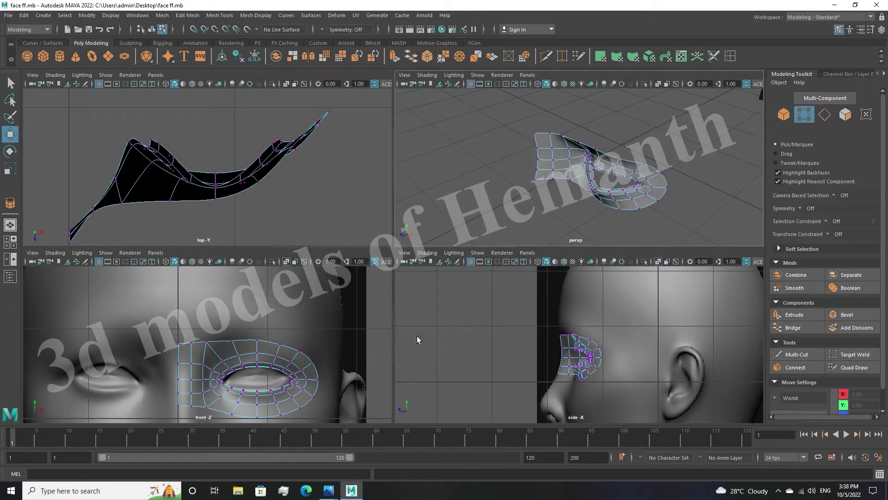
Select the patch's top border edge loop and extrude it upward toward the forehead
scroll(278, 333, down, 2)
scroll(185, 327, up, 3)
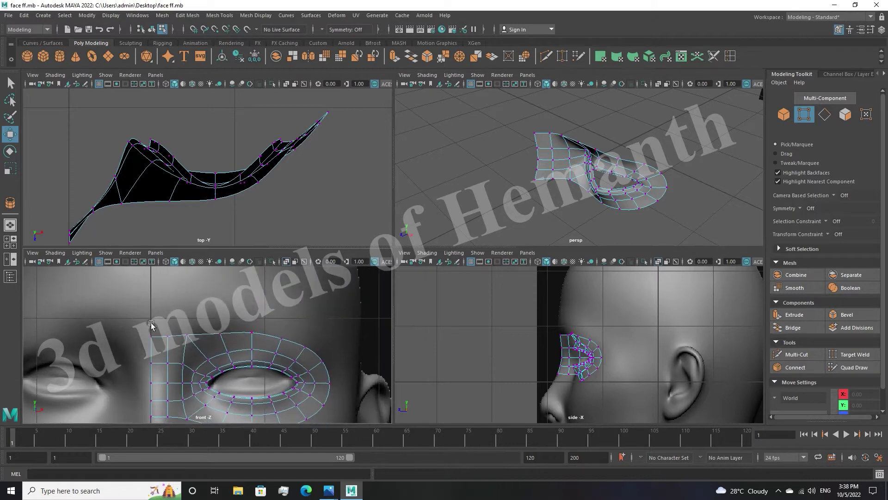
drag(262, 339, 262, 338)
key(r)
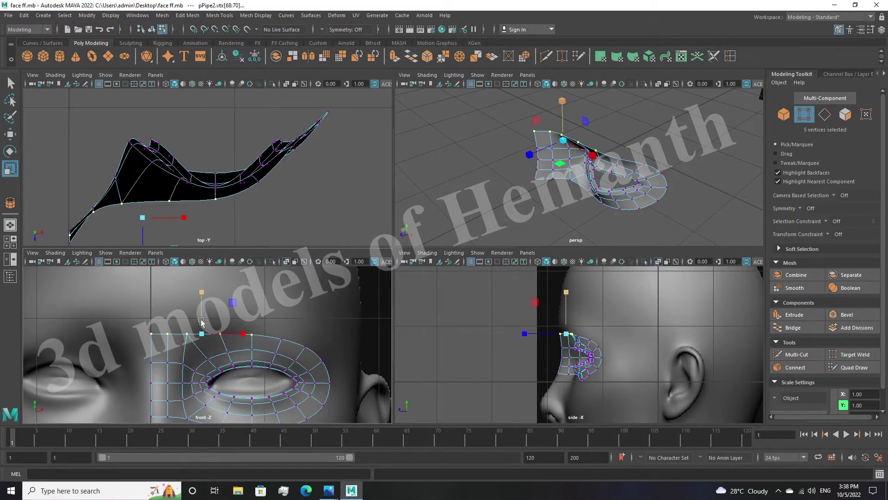
key(w)
key(ctrl+z)
key(F10)
click(234, 350)
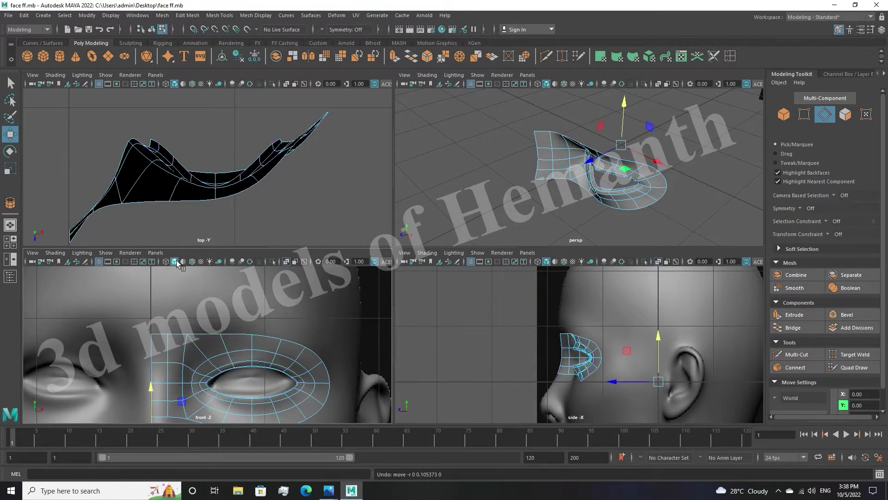
double_click(159, 334)
shift+drag(202, 320, 202, 281)
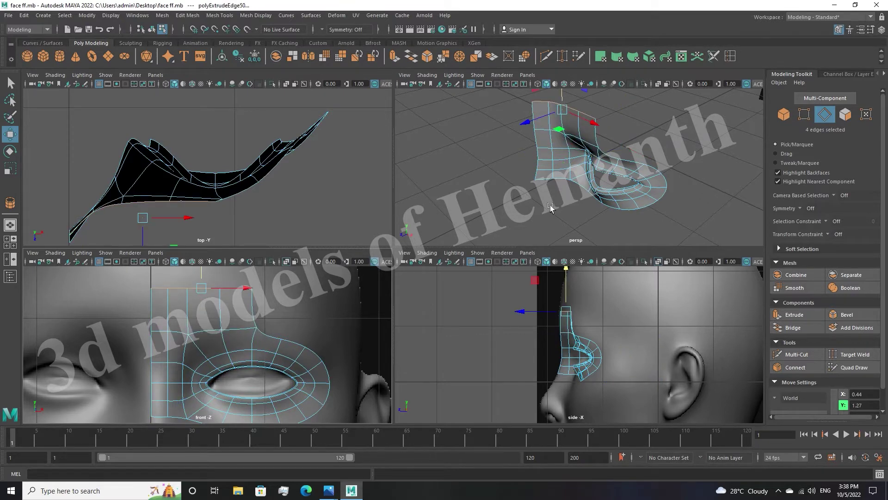
Nudge the new top edges back against the forehead in the side view, then undo the move
alt+drag(551, 208, 596, 171)
key(space)
scroll(543, 290, up, 3)
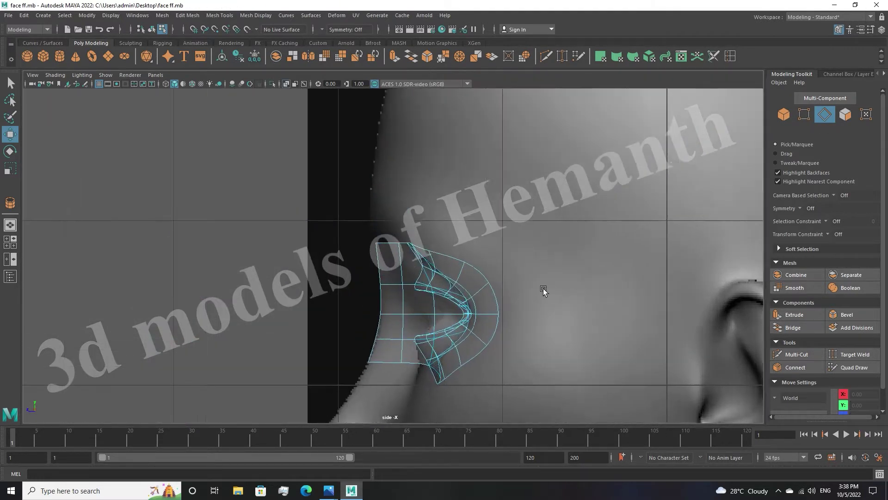
scroll(543, 290, up, 2)
mouse_move(444, 269)
mouse_down()
mouse_move(461, 266)
mouse_move(388, 276)
mouse_up()
key(e)
key(r)
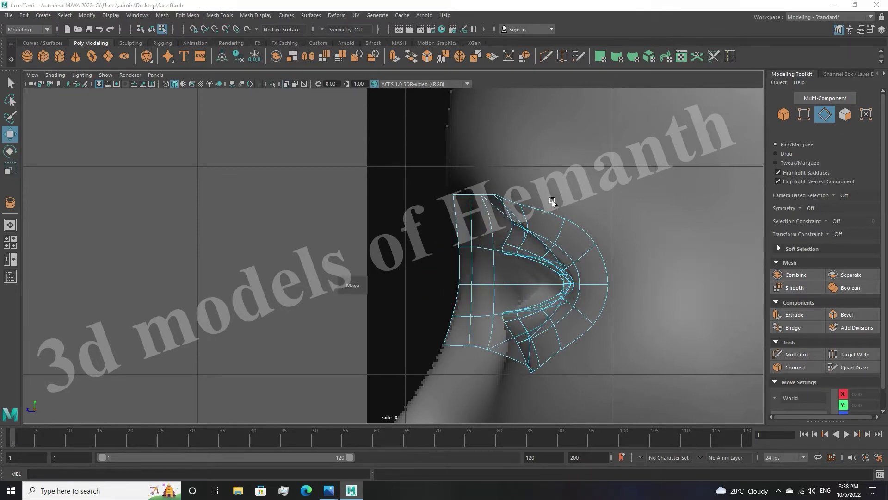
key(F9)
key(space)
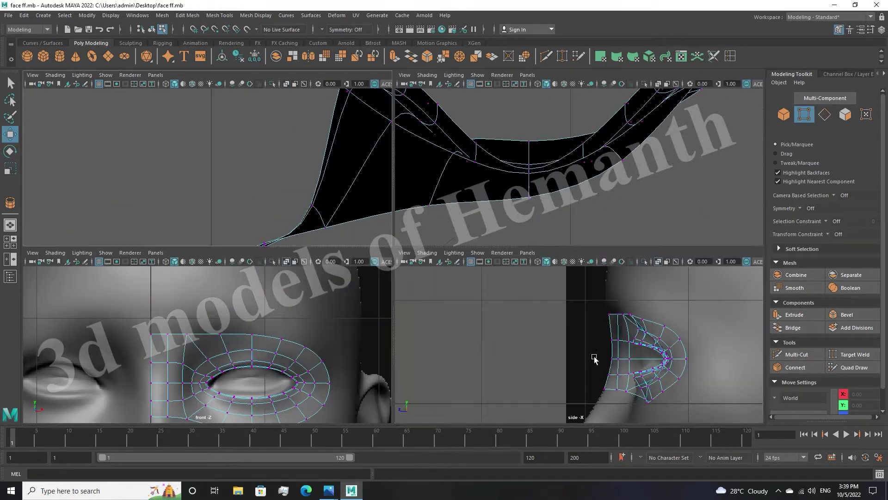
key(space)
key(ctrl+z)
Inspect the patch in the side and perspective views, picking vertices along its top edge
key(F9)
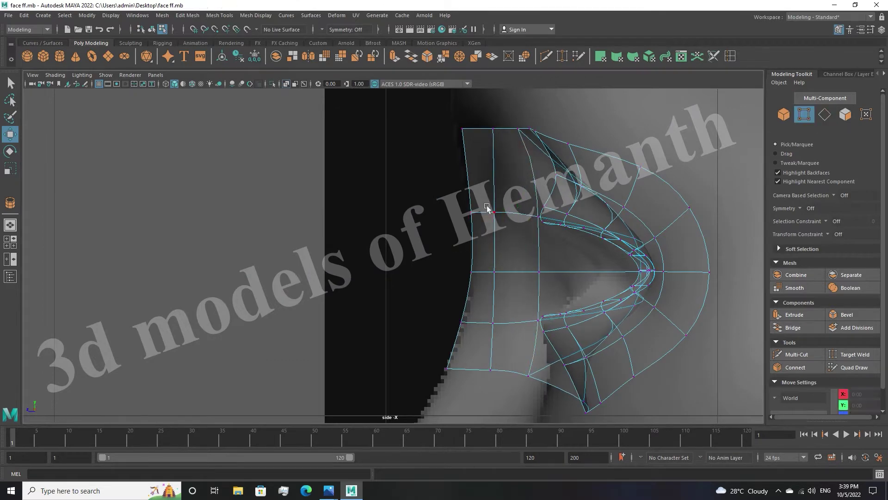
key(space)
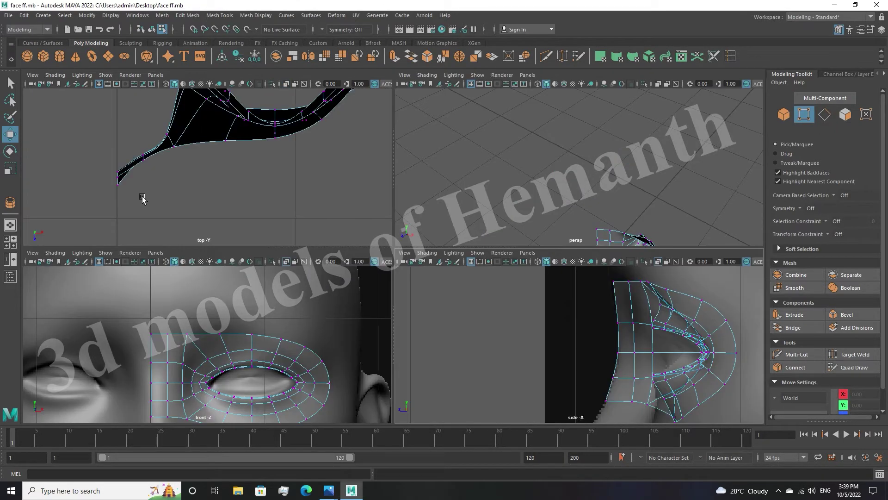
click(583, 335)
key(space)
key(space)
key(space)
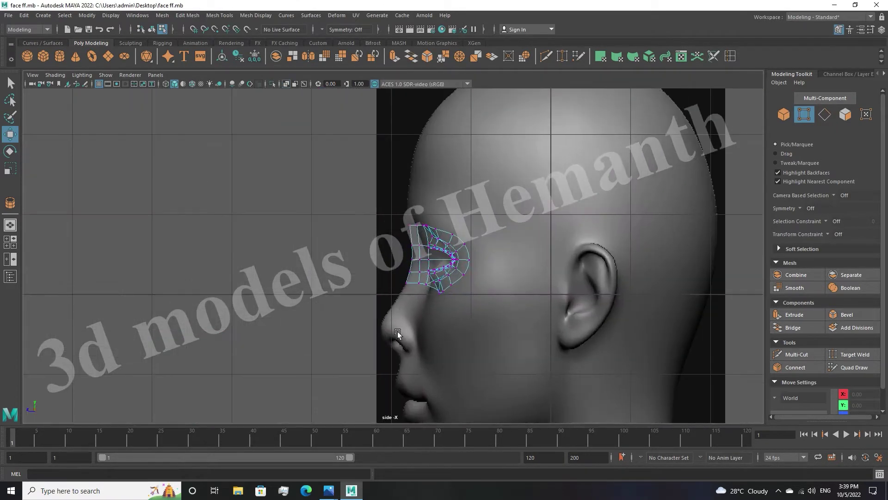
key(space)
scroll(294, 339, down, 4)
key(space)
mouse_move(543, 212)
alt+mouse_down()
mouse_move(512, 250)
mouse_move(417, 238)
alt+mouse_up()
click(476, 254)
click(556, 262)
key(space)
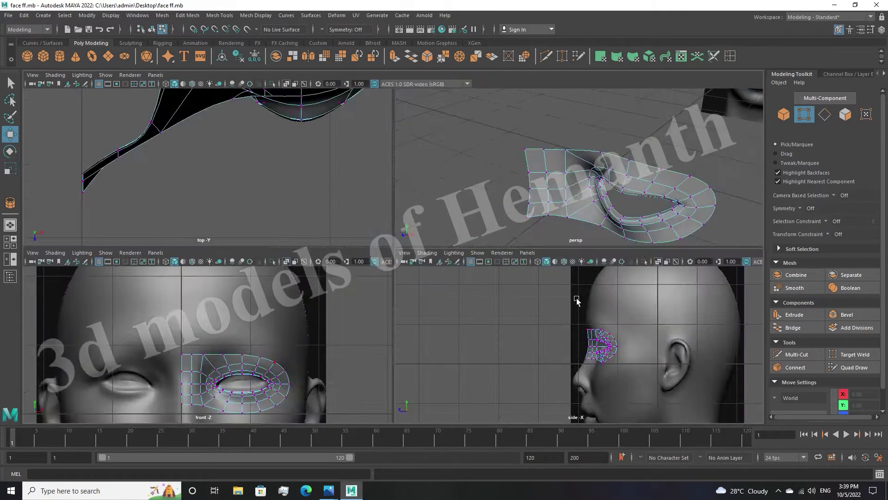
Extrude the six top border edges with Ctrl+E and raise them onto the forehead
key(space)
key(F10)
key(space)
double_click(280, 365)
key(ctrl+e)
drag(268, 333, 268, 292)
scroll(655, 357, up, 3)
scroll(599, 320, up, 2)
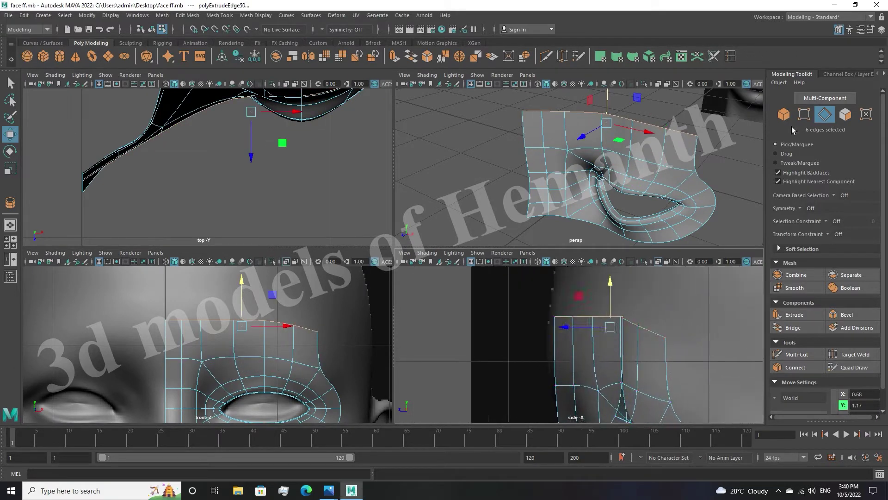
key(F9)
drag(619, 308, 593, 328)
click(650, 318)
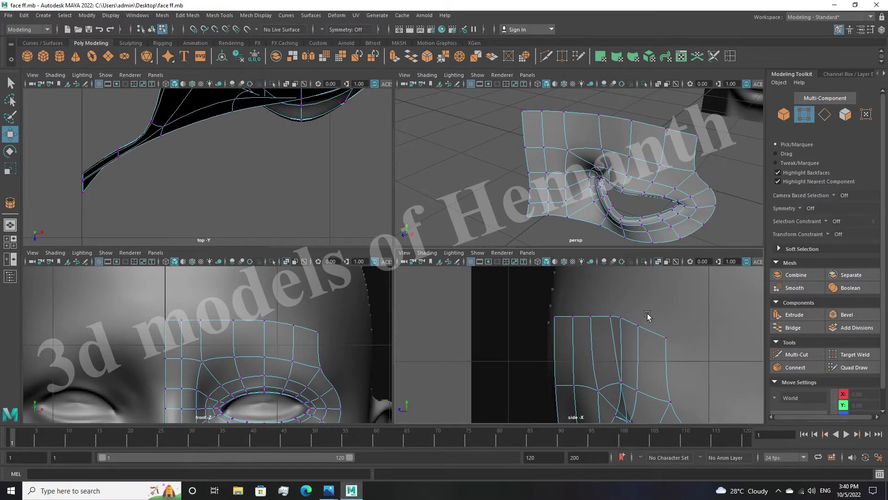
Insert a vertical edge loop into the eye patch beside the centre line
scroll(149, 309, down, 5)
key(space)
drag(352, 227, 505, 254)
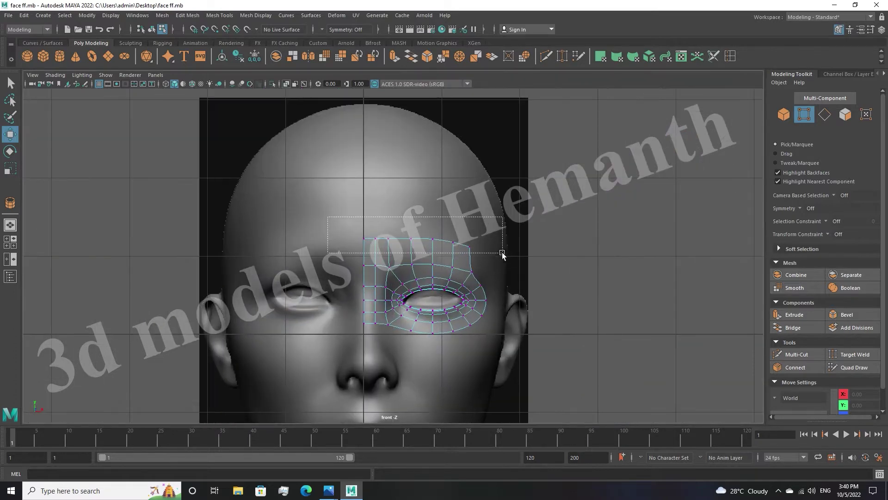
scroll(439, 231, up, 3)
scroll(463, 231, up, 2)
shift+right_drag(508, 232, 507, 232)
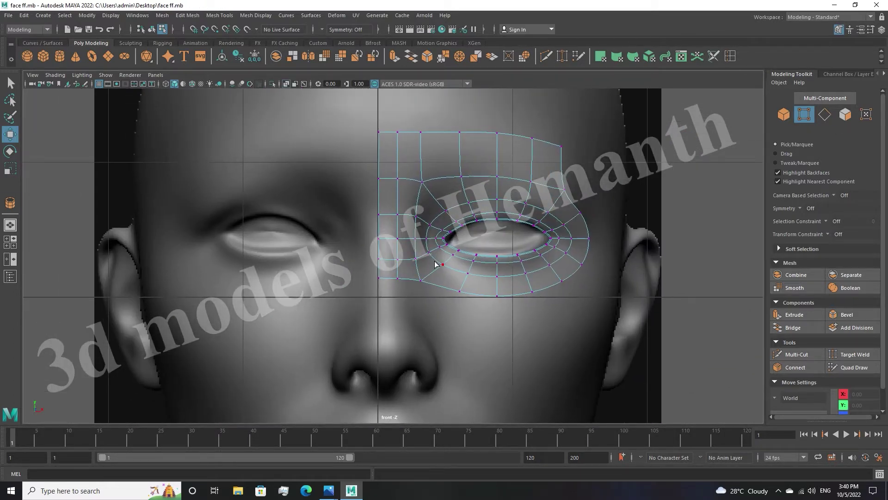
key(q)
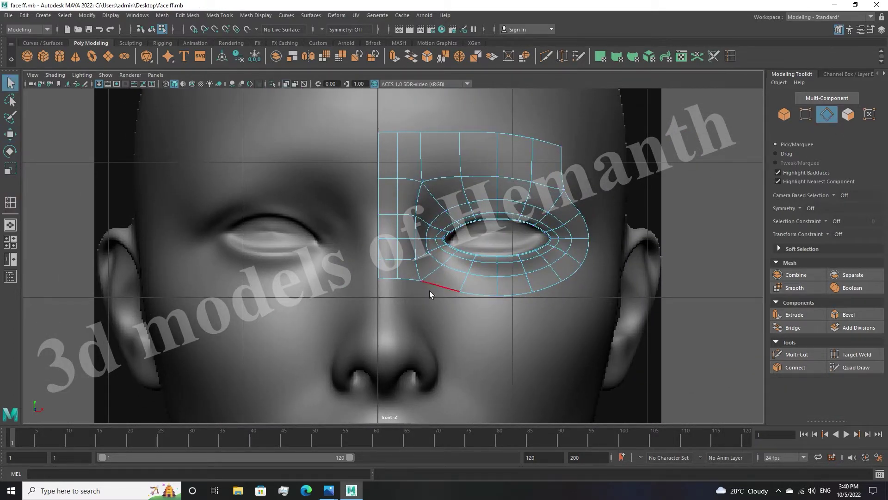
click(731, 57)
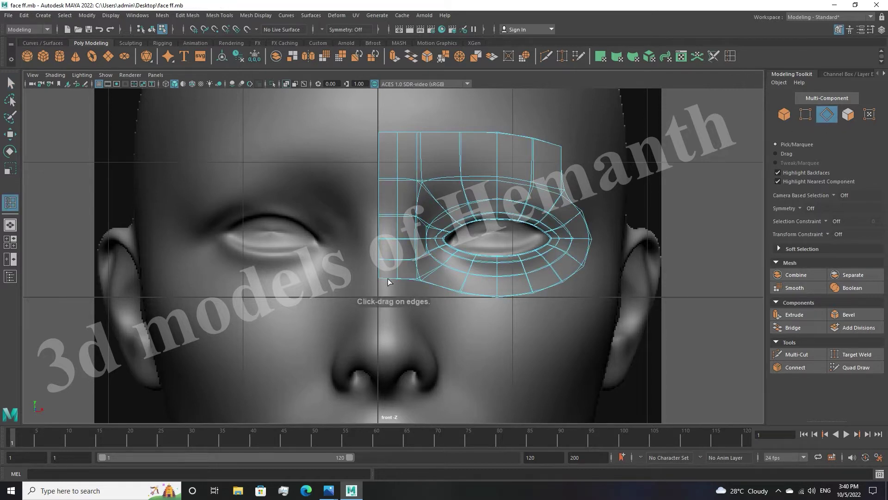
click(388, 261)
key(q)
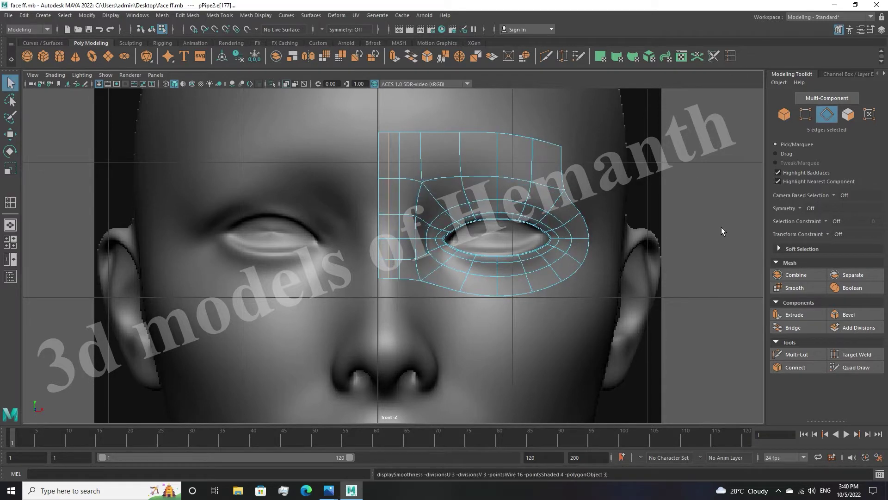
Extrude the two bottom edges beside the centre line down the nose bridge
click(382, 301)
scroll(381, 301, up, 3)
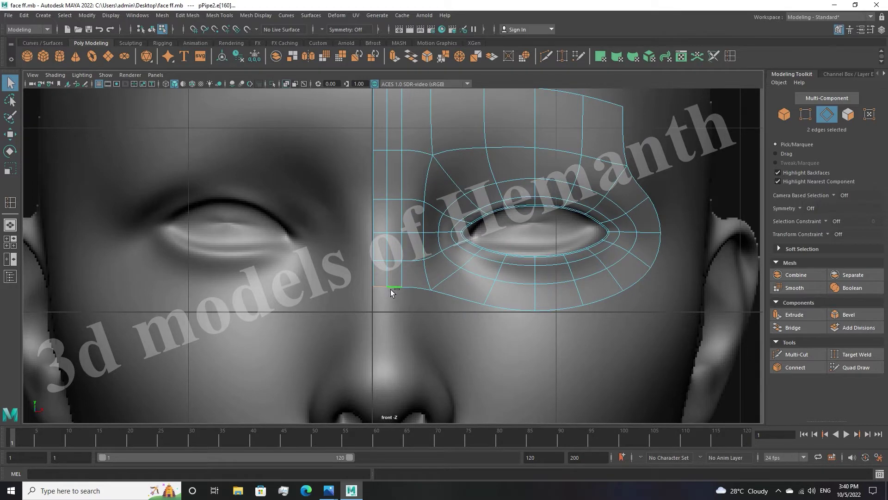
key(ctrl+e)
key(space)
key(space)
scroll(461, 263, up, 3)
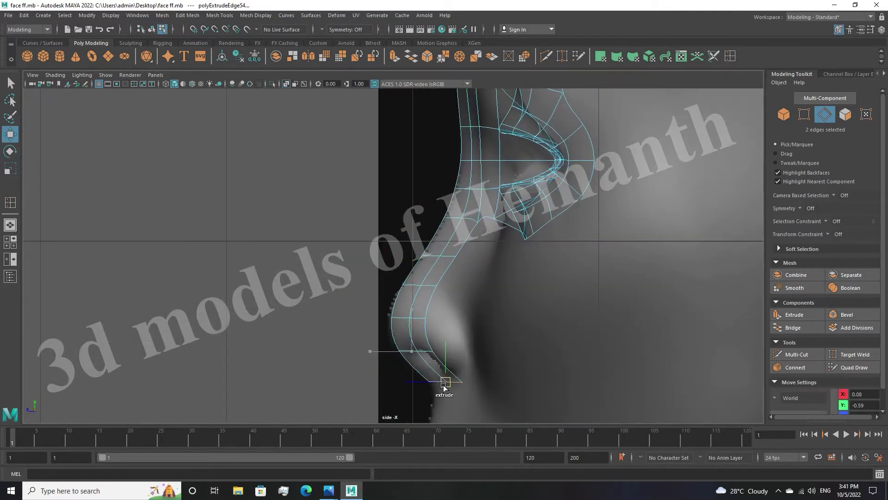
key(space)
key(space)
Shift the nose strip's vertices to follow the nostril wing in front and side views
key(F9)
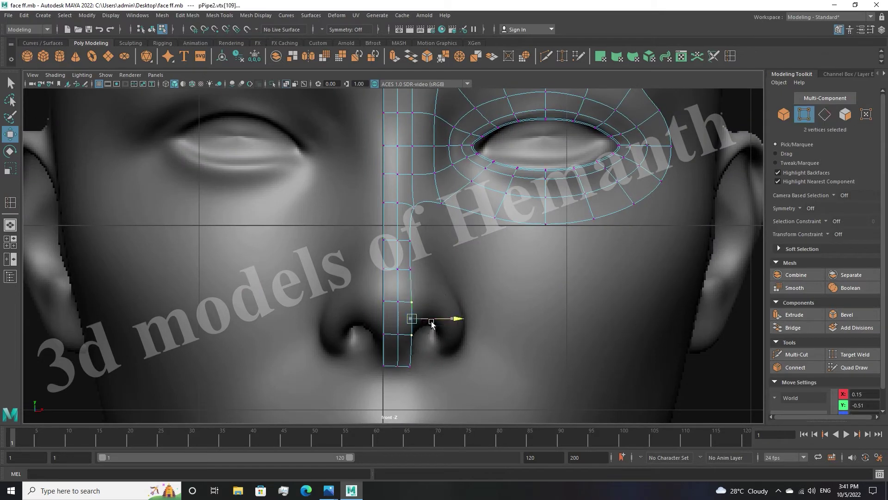
drag(432, 323, 483, 339)
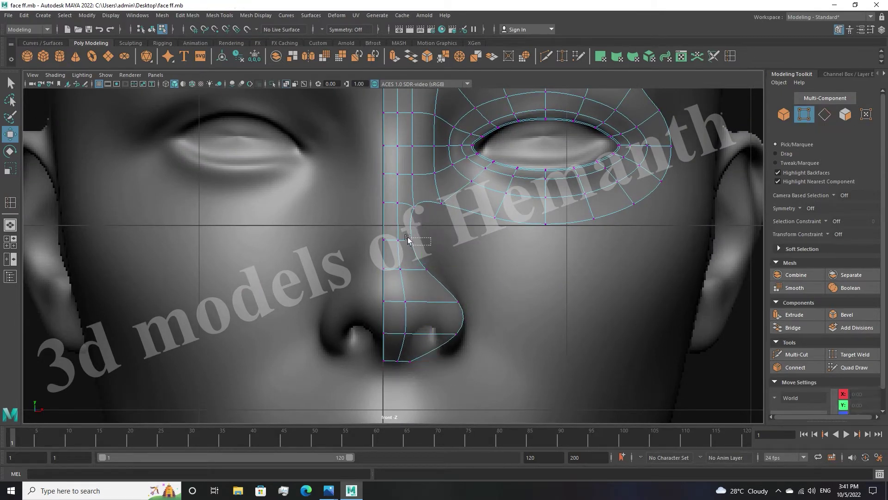
key(space)
key(space)
key(space)
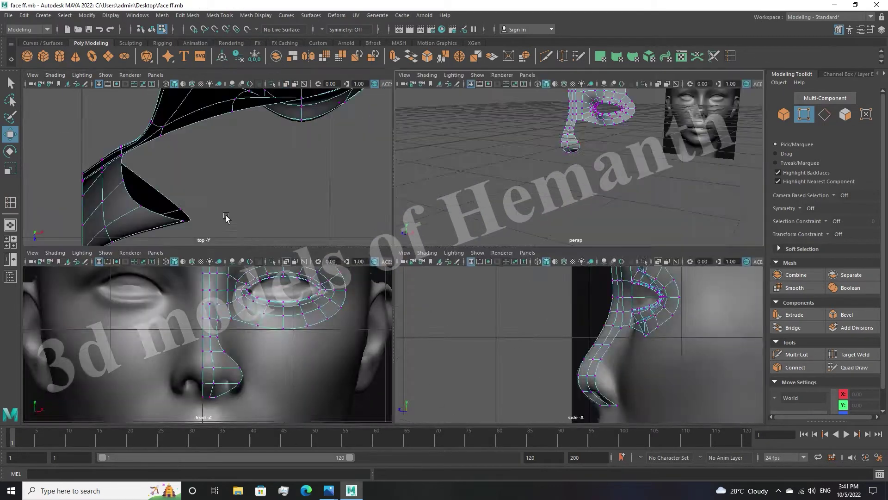
key(space)
key(space)
scroll(229, 353, up, 3)
click(593, 323)
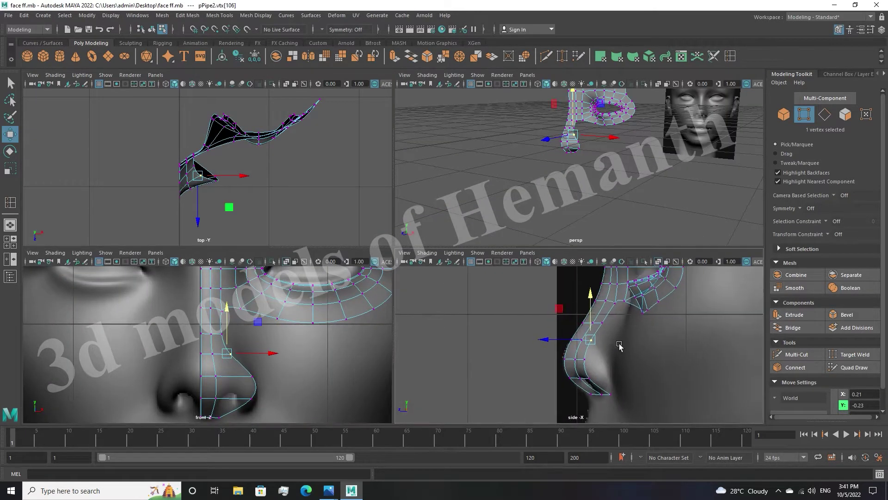
drag(586, 341, 597, 361)
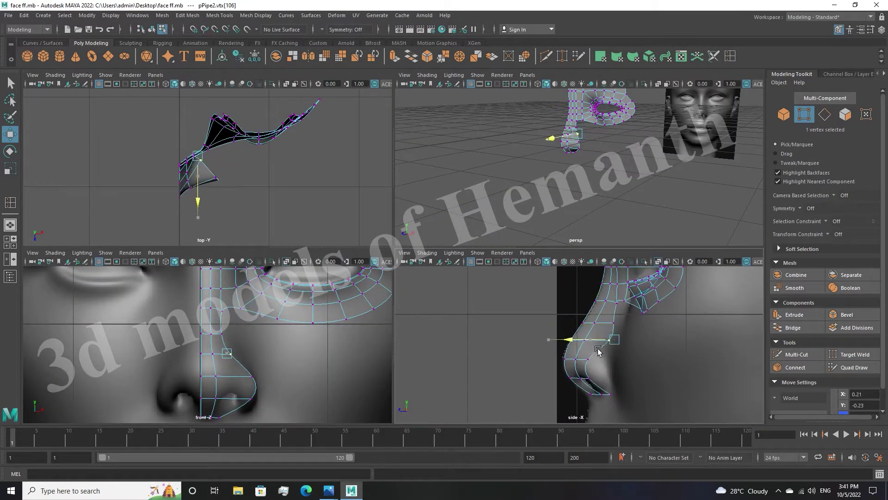
click(610, 369)
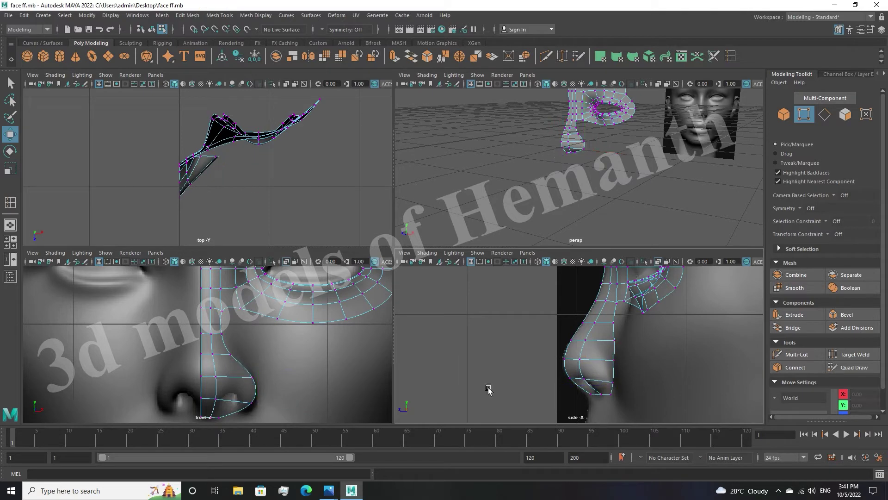
scroll(623, 356, up, 2)
scroll(625, 354, up, 2)
key(F10)
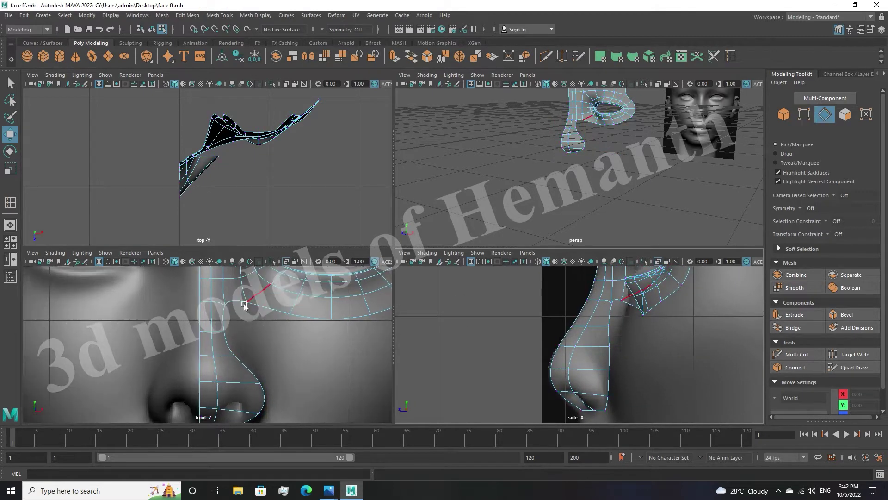
Extend new faces from the edges between the nose strip and the eye patch
click(218, 317)
scroll(217, 317, down, 2)
scroll(221, 320, up, 2)
shift+drag(220, 319, 222, 346)
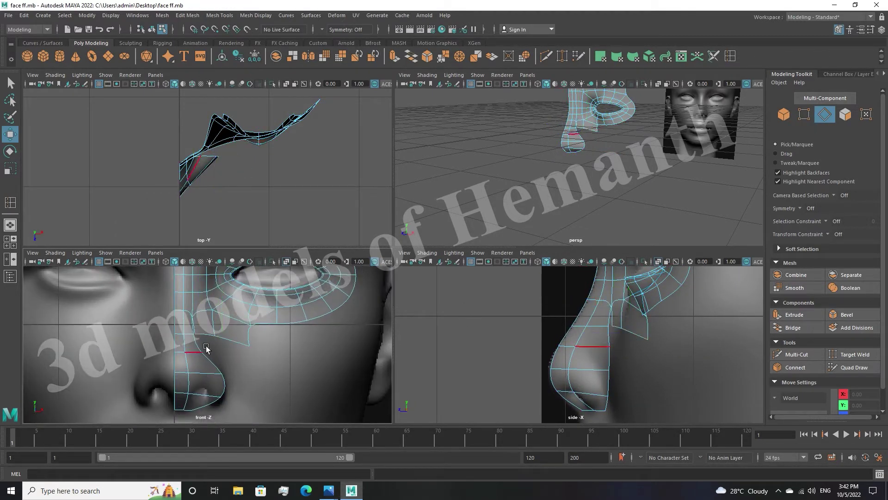
Target Weld the two corner vertices into one, then switch to edge selection
click(796, 120)
shift+right_drag(218, 324, 239, 343)
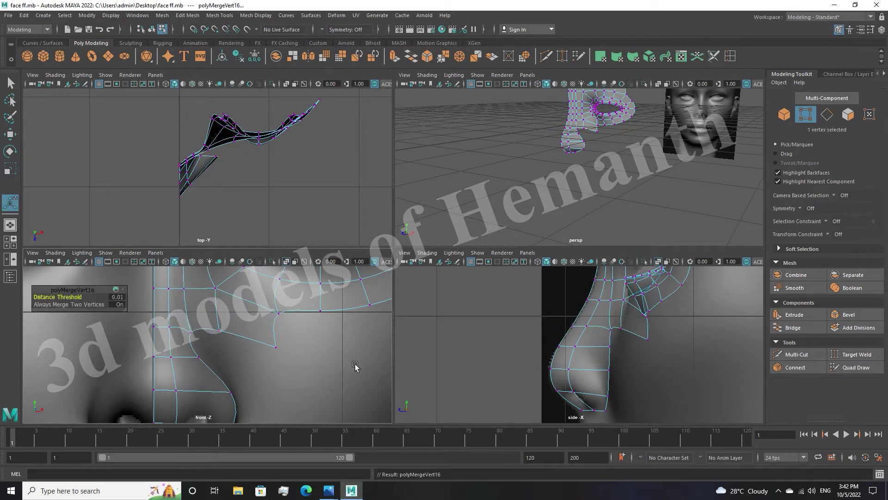
scroll(251, 361, down, 3)
alt+middle_drag(251, 361, 259, 324)
right_click(277, 235)
key(space)
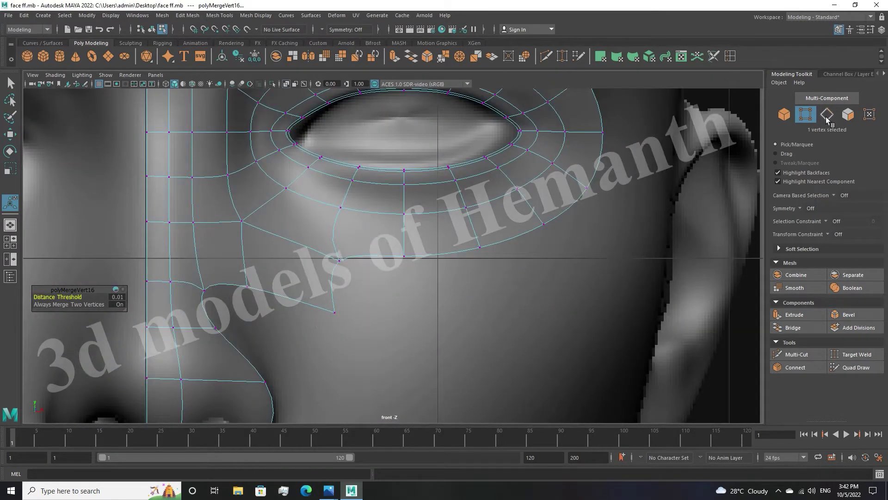
click(827, 115)
scroll(393, 232, down, 5)
scroll(393, 259, up, 2)
Pull the patch's bottom row down over the upper cheek and fit a cheek vertex in profile
key(w)
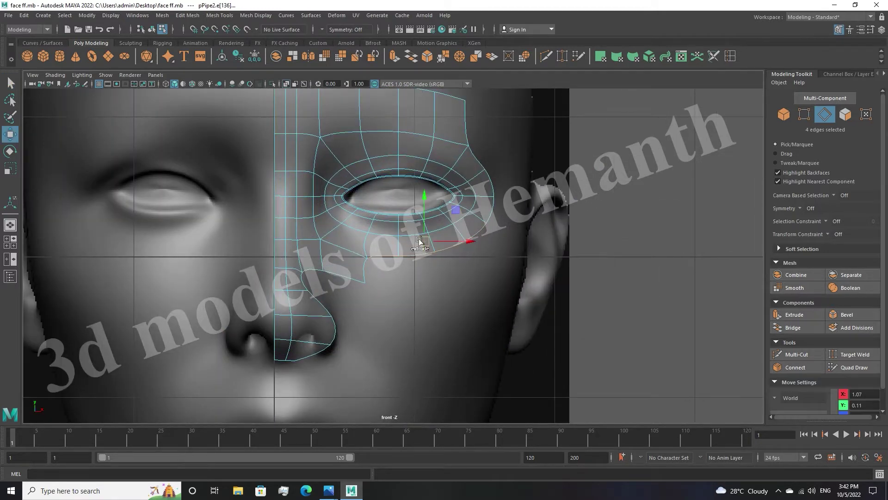
shift+drag(427, 251, 427, 274)
scroll(393, 277, down, 3)
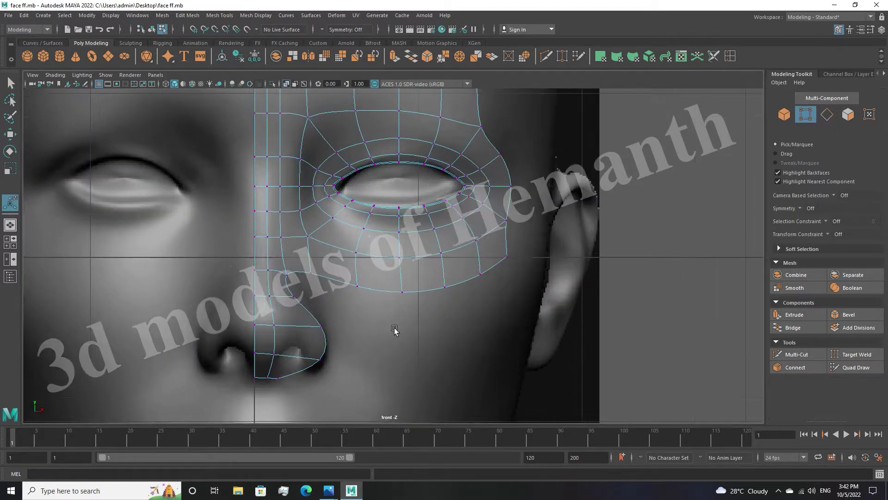
key(space)
key(space)
click(528, 356)
key(w)
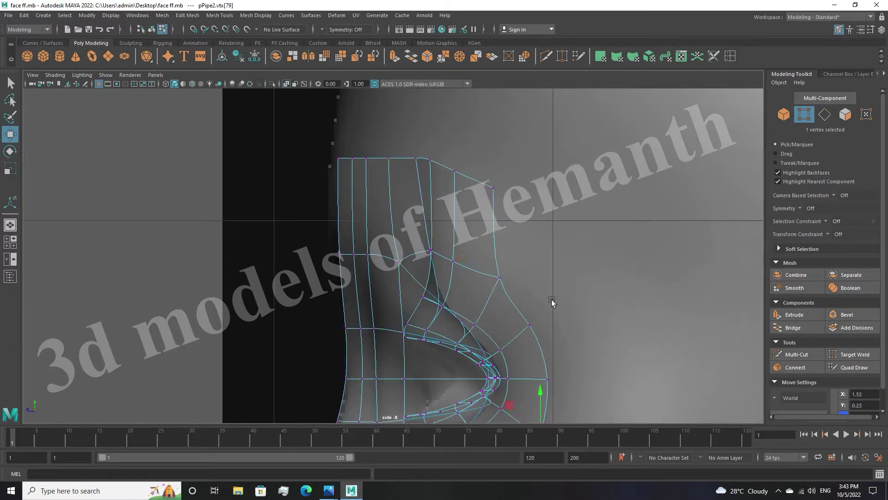
alt+middle_drag(562, 141, 572, 271)
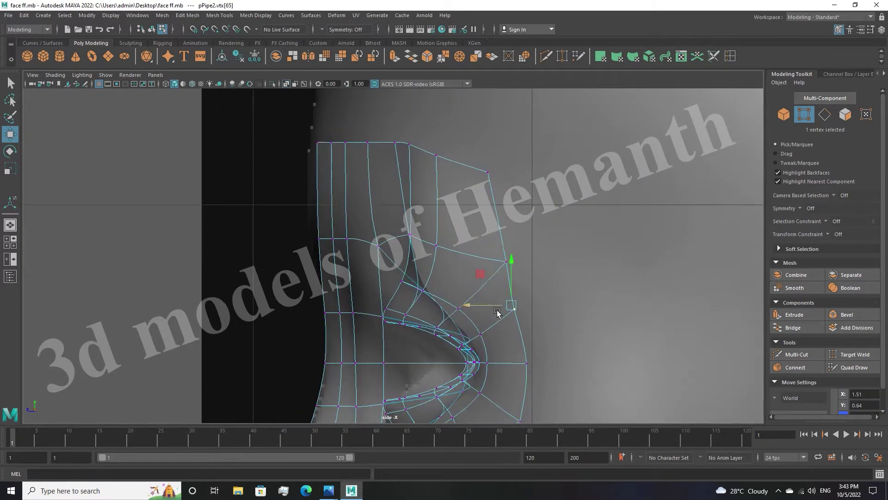
key(space)
key(space)
Extrude a strip of faces from the outer edge toward the temple
click(460, 249)
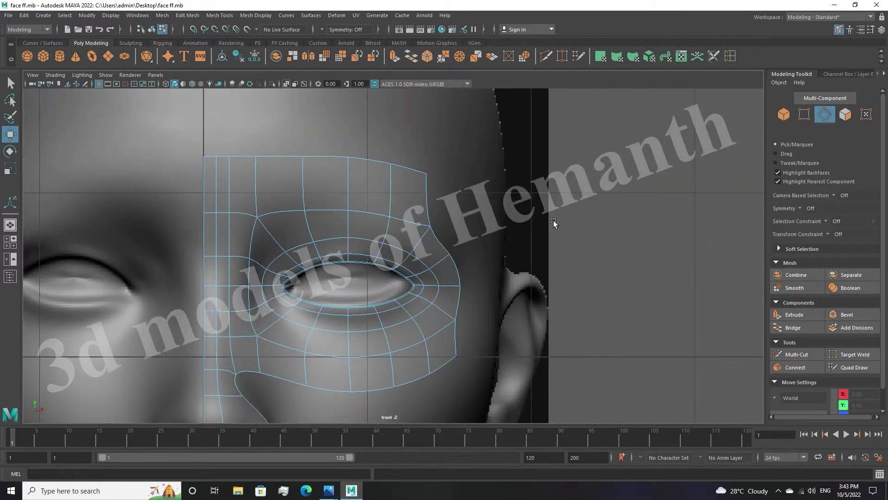
shift+drag(447, 261, 462, 259)
key(space)
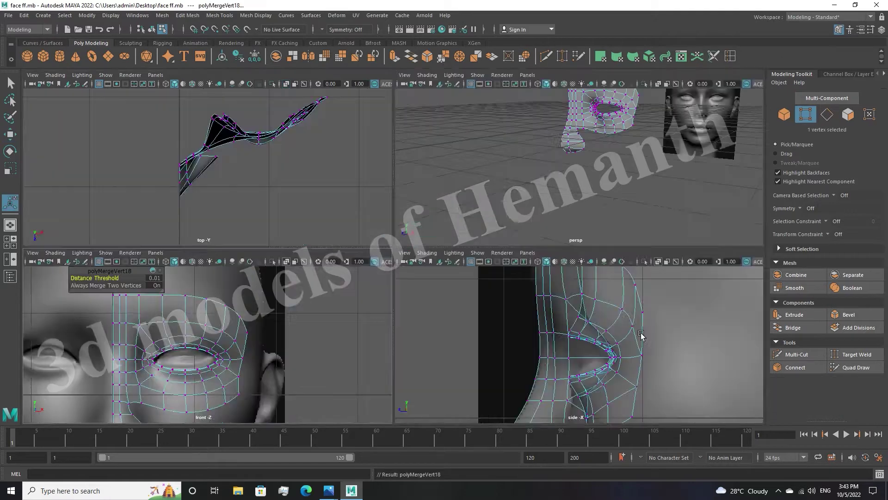
key(space)
Review the temple strip across views, selecting patch-edge vertices in the side view
click(549, 252)
key(space)
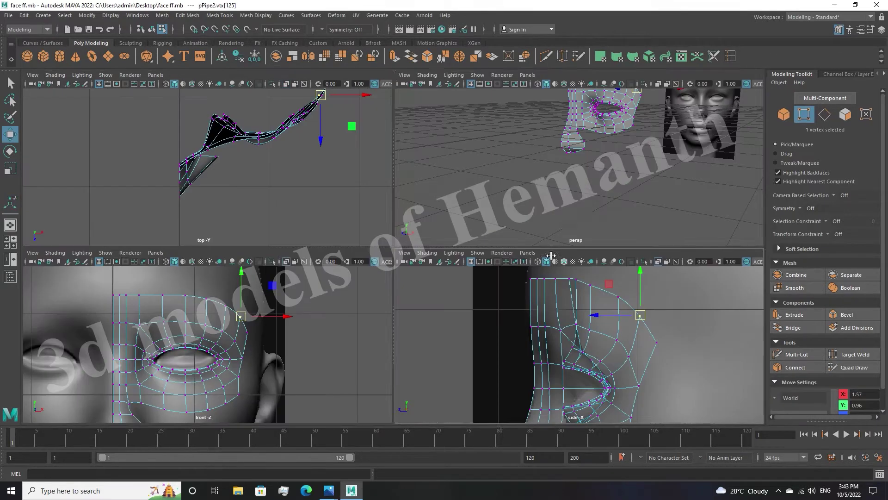
key(space)
scroll(508, 262, up, 5)
scroll(506, 313, down, 3)
key(space)
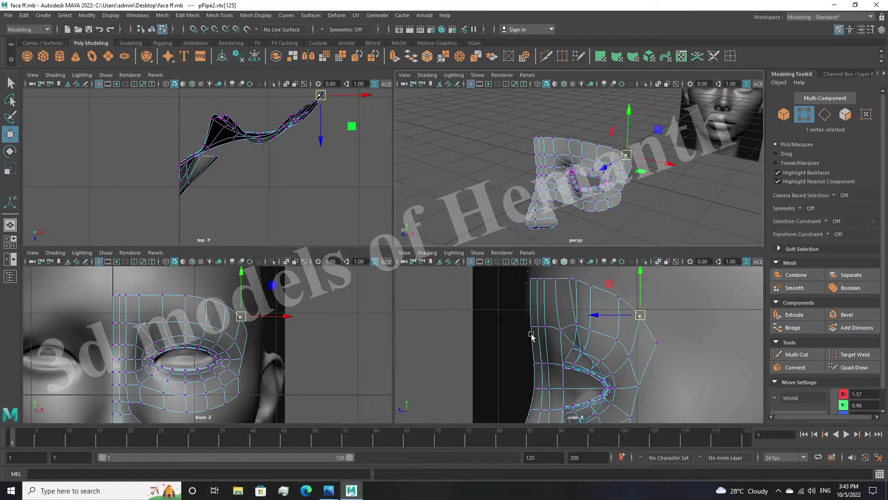
key(space)
scroll(229, 341, down, 2)
key(space)
click(594, 296)
drag(629, 307, 639, 319)
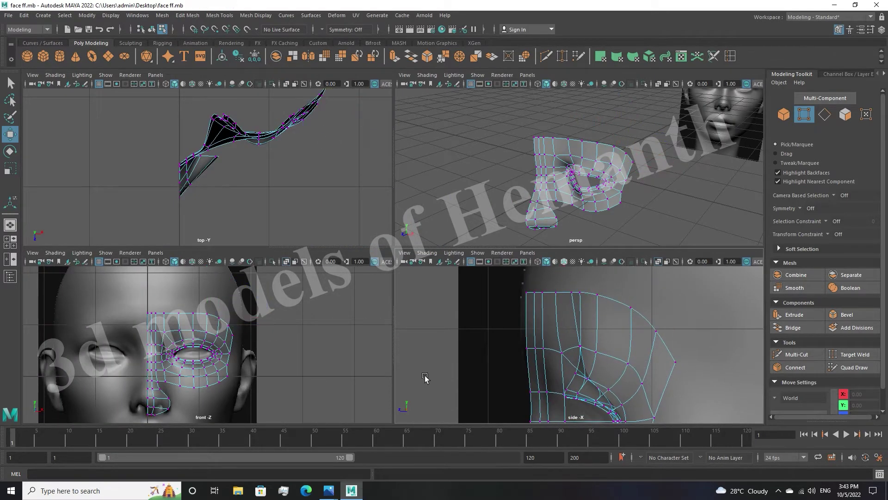
key(space)
scroll(401, 222, up, 2)
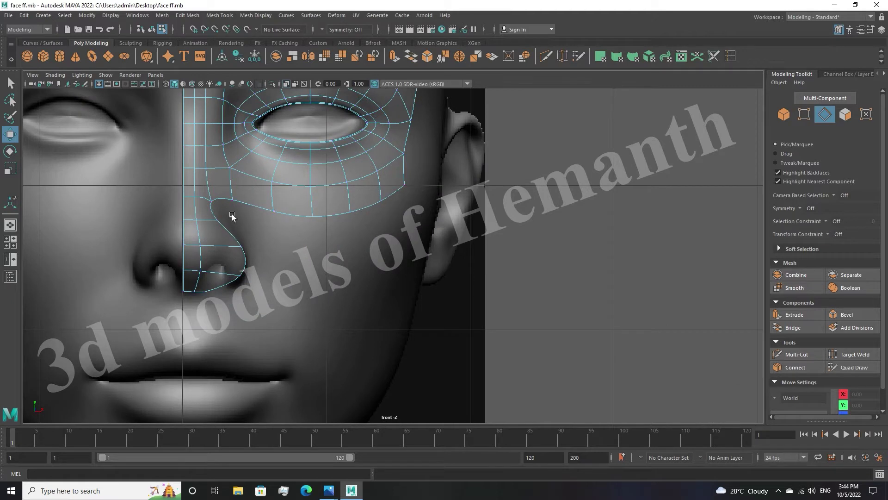
Extend the bottom edge row further down over the cheek
shift+click(384, 210)
shift+drag(311, 224, 333, 258)
key(ctrl+z)
shift+drag(303, 232, 316, 272)
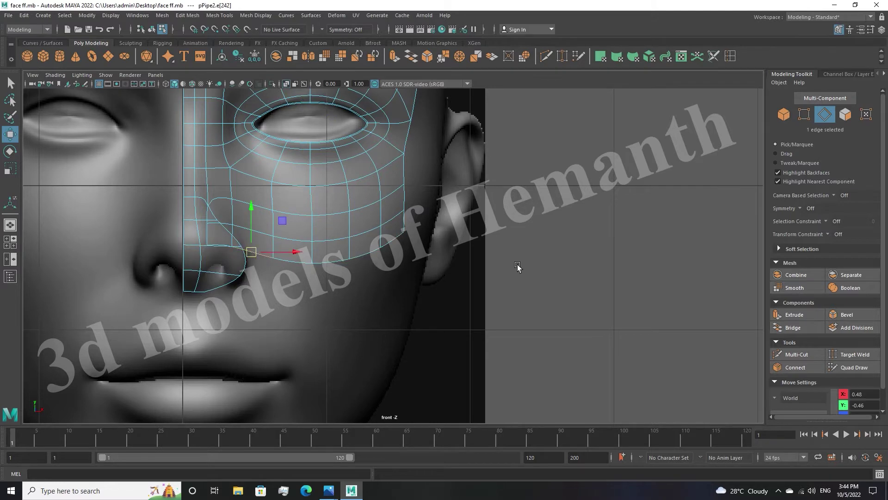
key(space)
key(space)
scroll(526, 263, down, 2)
key(ctrl+z)
scroll(532, 287, up, 1)
key(space)
key(space)
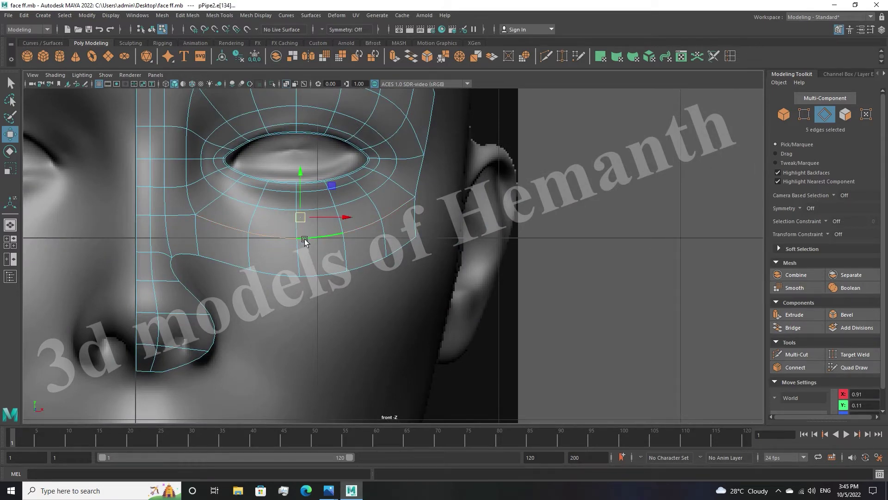
key(space)
Fit the patch's lower five-edge loop onto the cheek in the side view, comparing with undo/redo
double_click(173, 352)
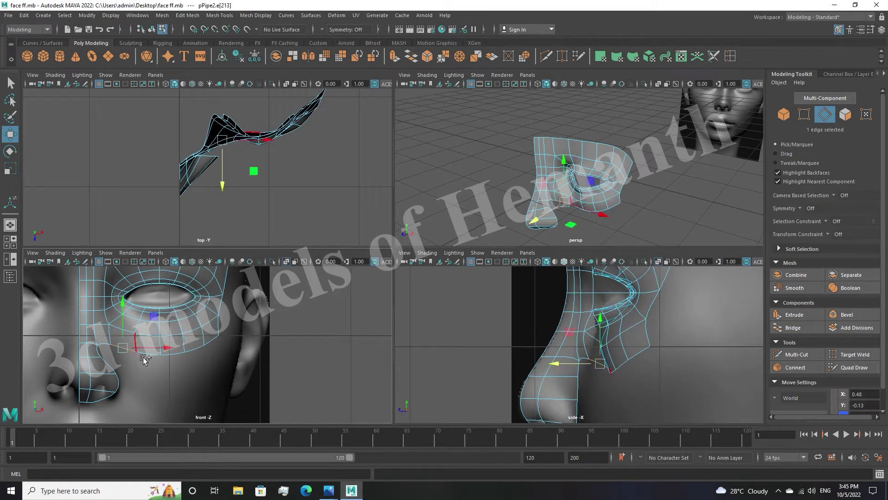
drag(595, 361, 582, 362)
key(space)
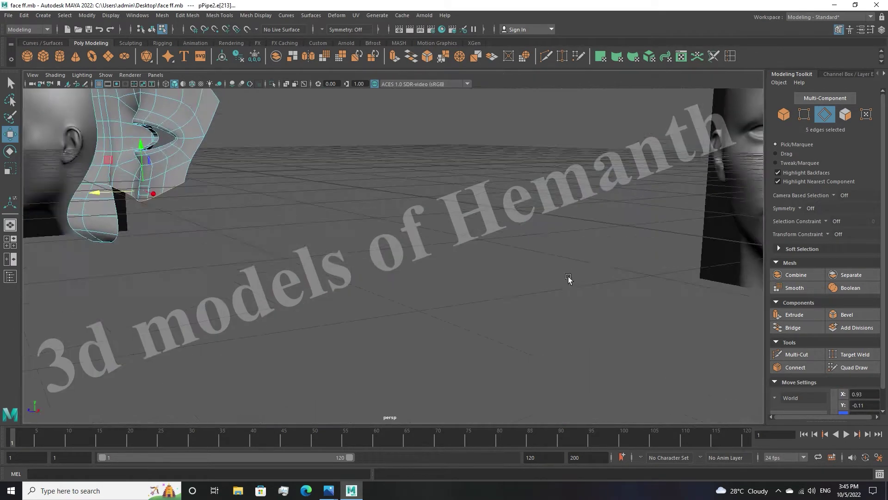
key(space)
key(space)
key(ctrl+z)
key(space)
key(shift+z)
key(ctrl+z)
key(shift+z)
drag(567, 378, 587, 378)
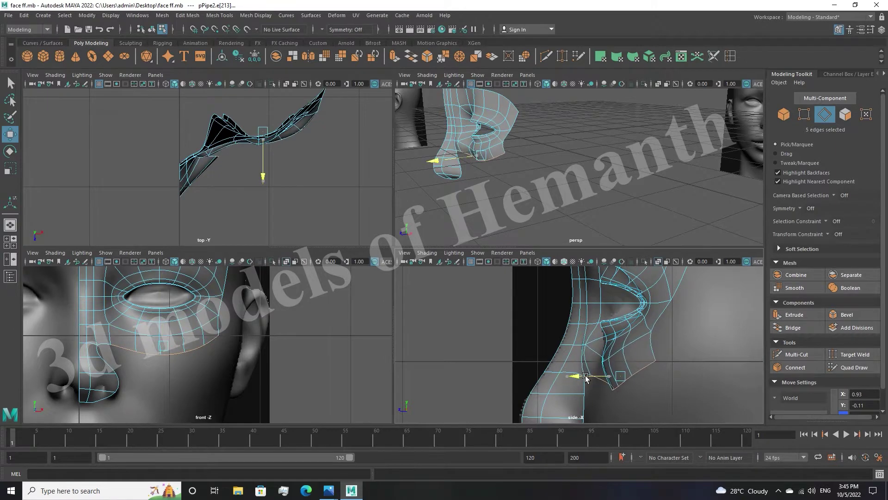
key(space)
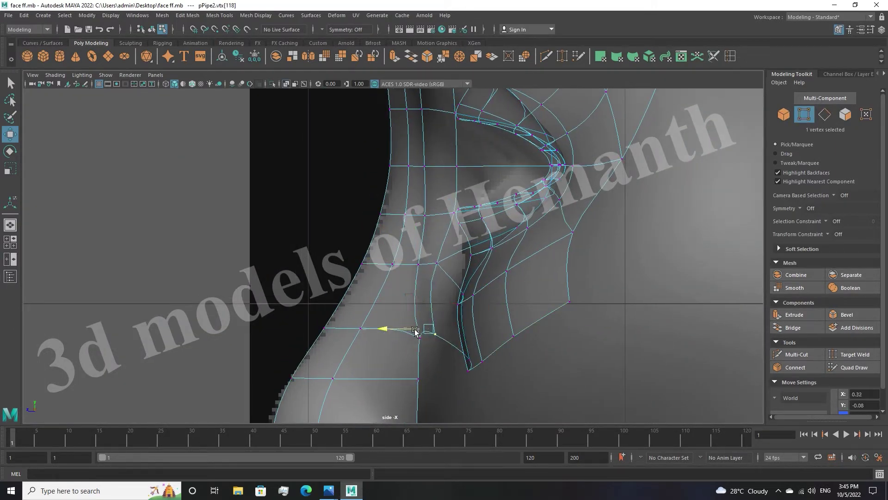
key(space)
key(space)
key(space)
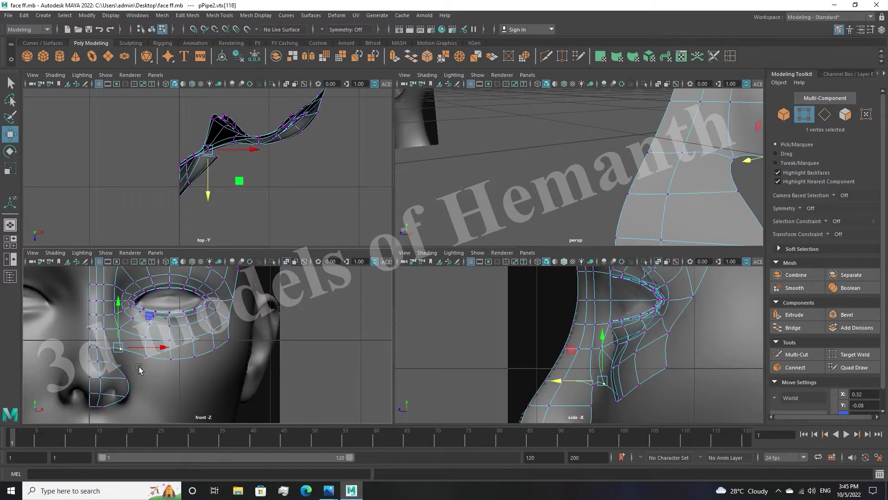
key(space)
Extrude two new rows of faces downward from the edge loop below the eye
double_click(326, 283)
shift+drag(223, 274, 287, 357)
scroll(204, 323, up, 1)
scroll(204, 322, up, 2)
shift+drag(378, 277, 372, 370)
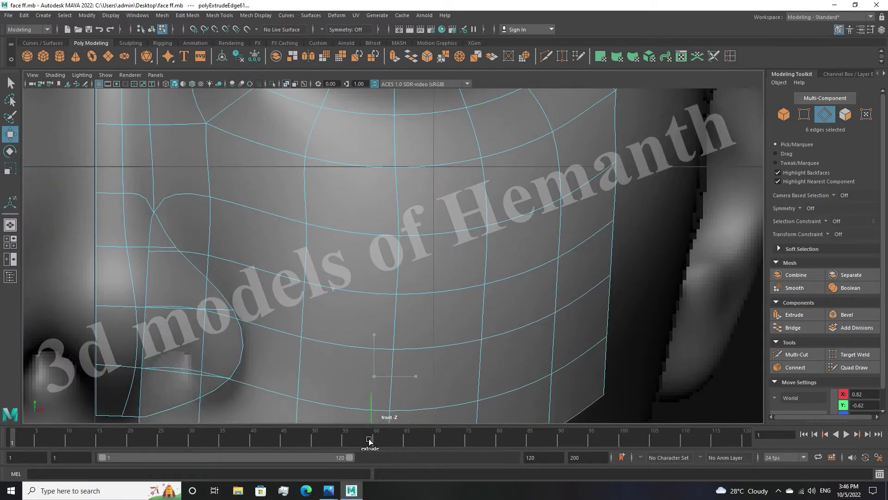
Undo the two extra extruded rows on the cheek
scroll(370, 370, down, 5)
key(space)
key(space)
scroll(508, 263, up, 3)
key(space)
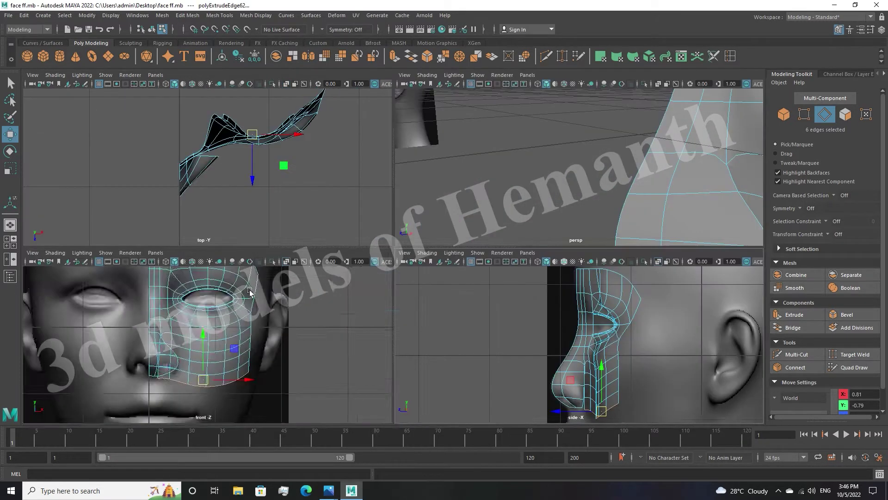
scroll(254, 335, up, 2)
scroll(254, 335, up, 2)
key(ctrl+z)
key(ctrl+z)
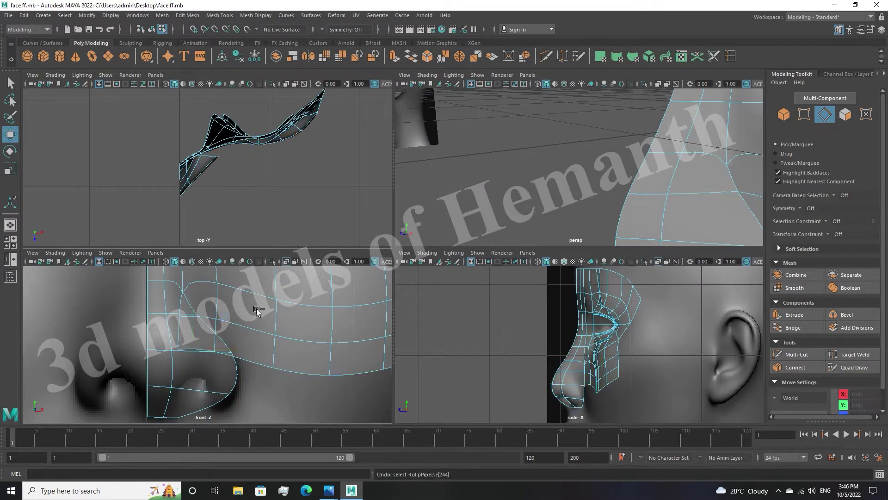
key(ctrl+z)
key(ctrl+z)
key(ctrl+z)
Merge the two vertices beside the nose with Target Weld
key(space)
key(F9)
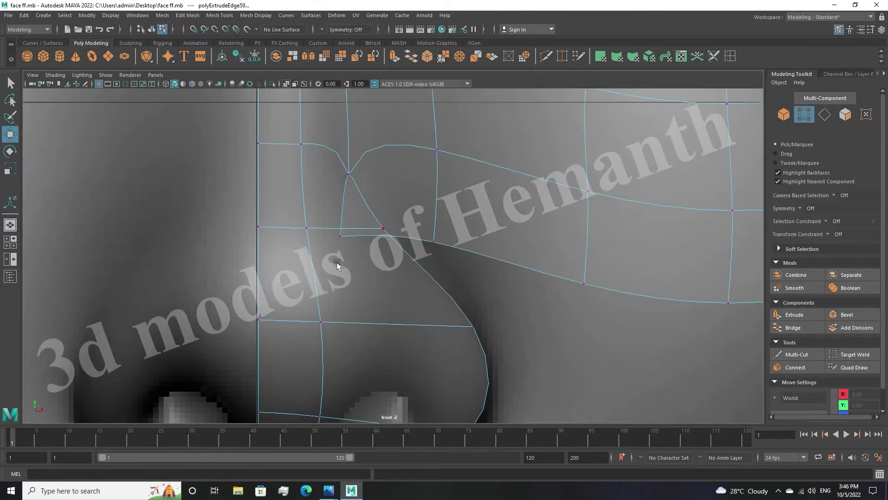
click(428, 57)
scroll(452, 242, down, 3)
scroll(452, 242, down, 2)
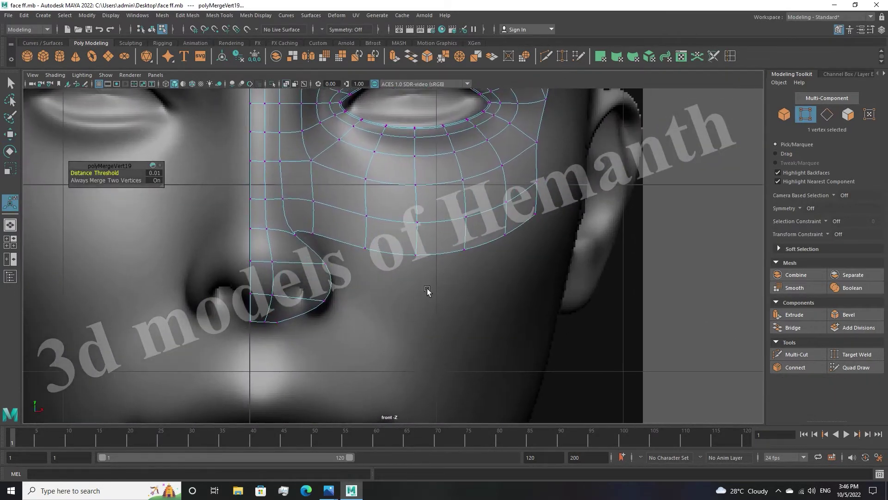
Extrude the cheek edges and pull the new row down over the cheek
key(q)
key(F10)
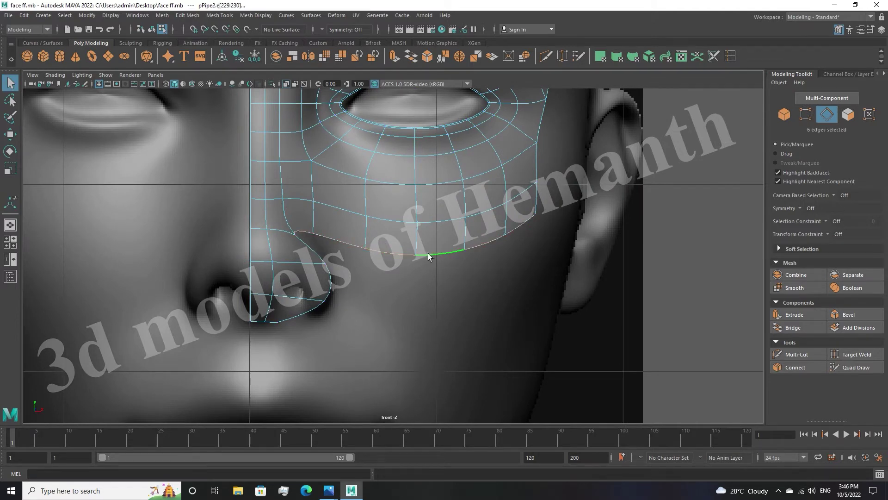
key(ctrl+e)
drag(420, 250, 415, 272)
Check the vertex at the nose corner and a cheek vertex against the face
key(F9)
scroll(361, 273, up, 2)
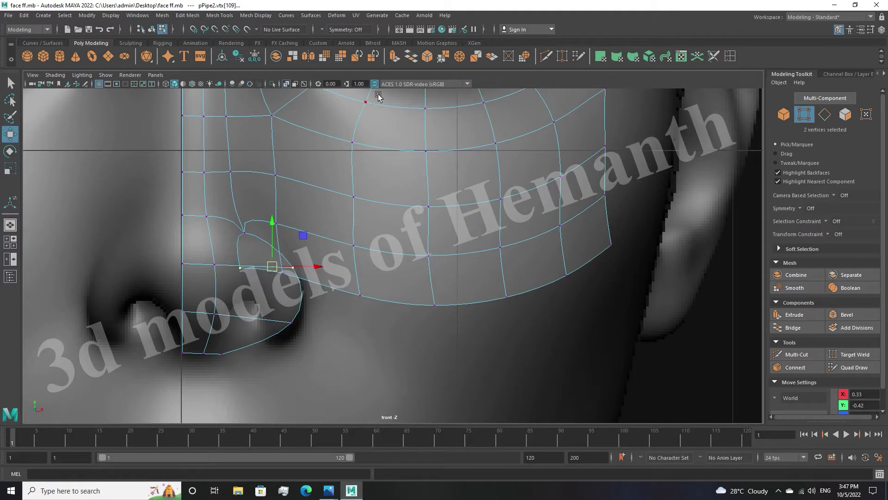
scroll(278, 259, down, 2)
click(338, 258)
scroll(326, 330, down, 2)
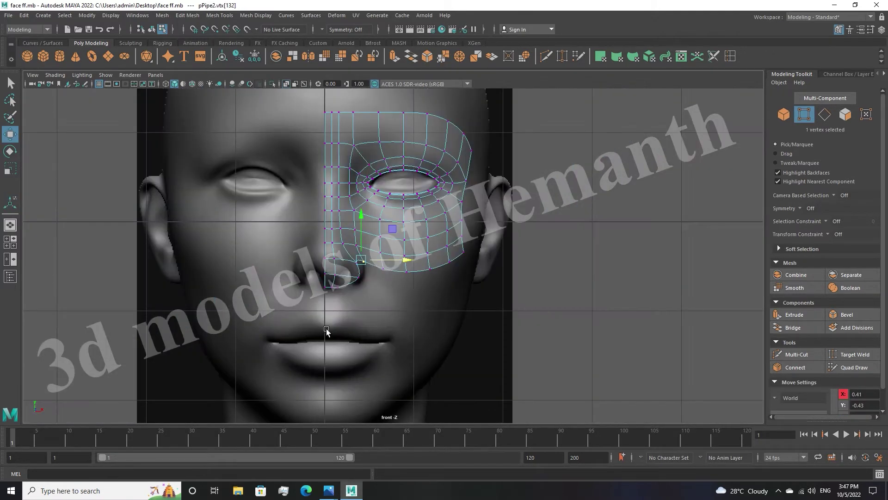
scroll(326, 329, up, 3)
scroll(360, 313, down, 2)
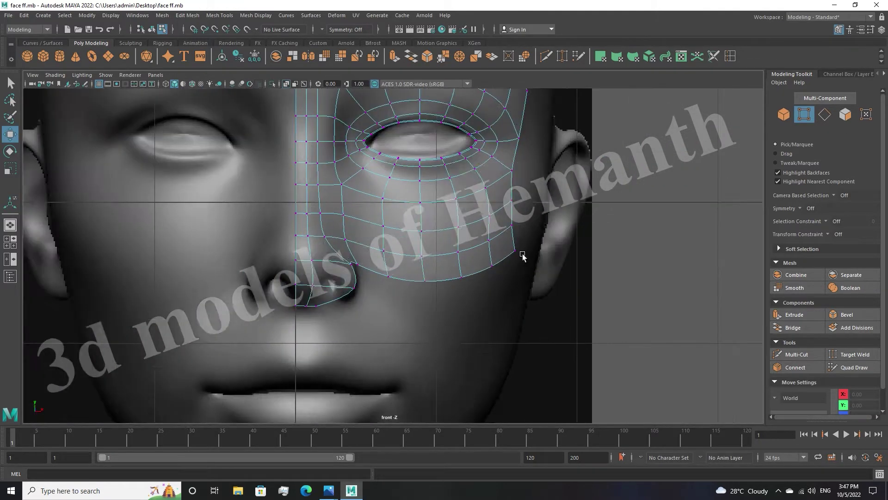
scroll(503, 237, up, 2)
click(504, 237)
scroll(510, 295, down, 3)
click(460, 317)
scroll(434, 326, up, 3)
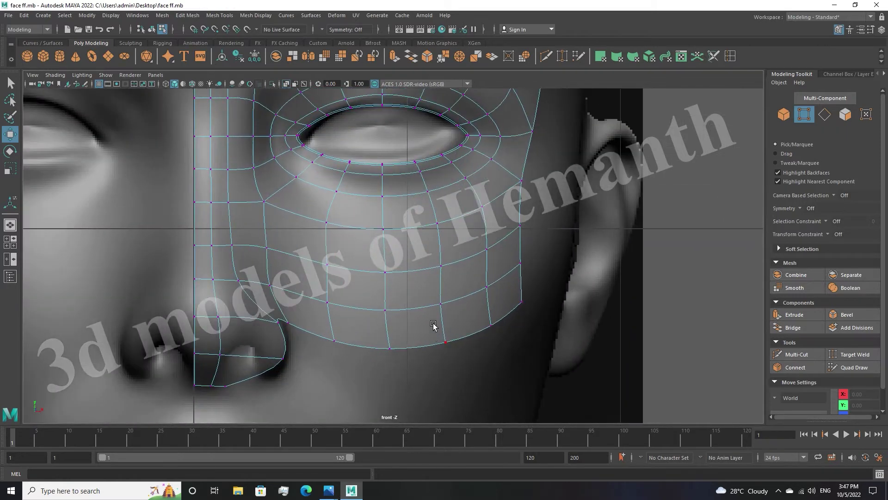
Raise the eight-edge loop across the cheek slightly to fit the face
key(space)
scroll(227, 347, up, 2)
double_click(226, 375)
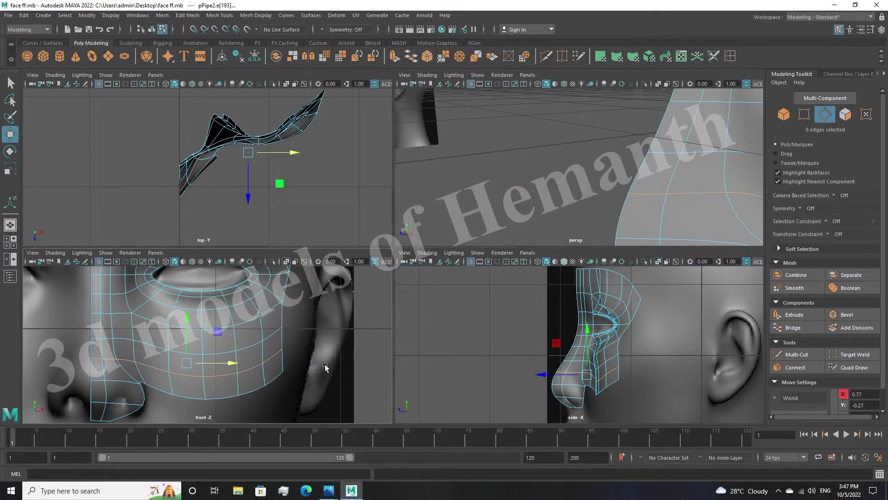
drag(587, 376, 587, 352)
alt+middle_drag(546, 393, 551, 370)
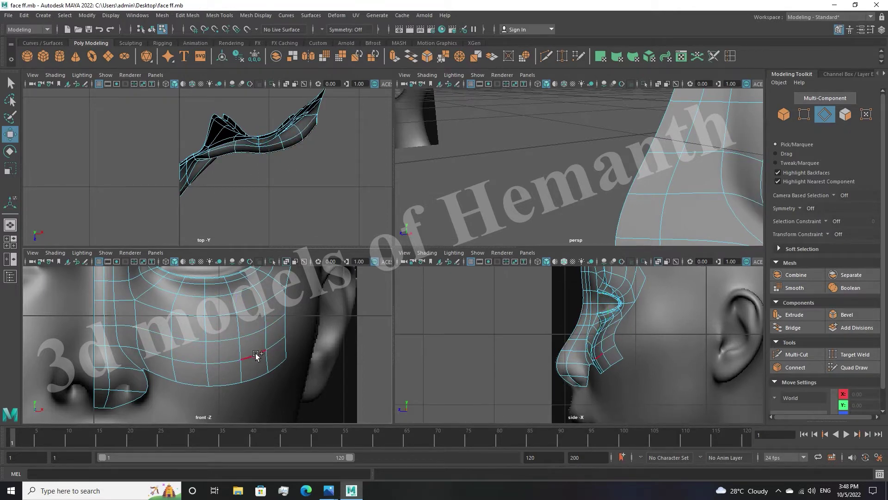
click(174, 376)
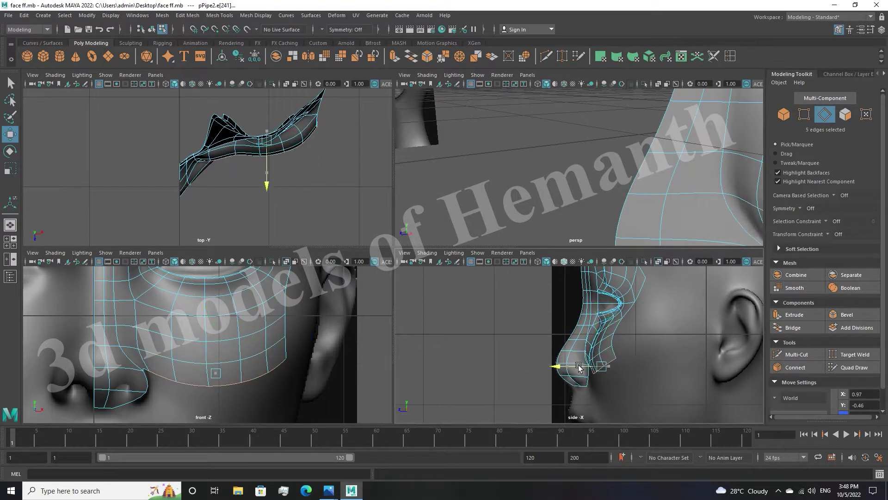
Inspect the patch in perspective and lift a lower-edge vertex against the face
key(space)
alt+drag(605, 212, 539, 262)
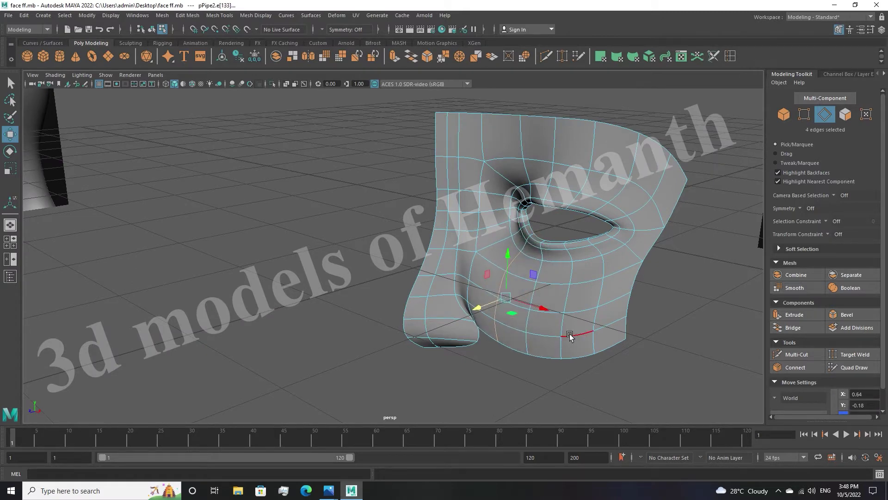
alt+drag(512, 317, 595, 307)
key(space)
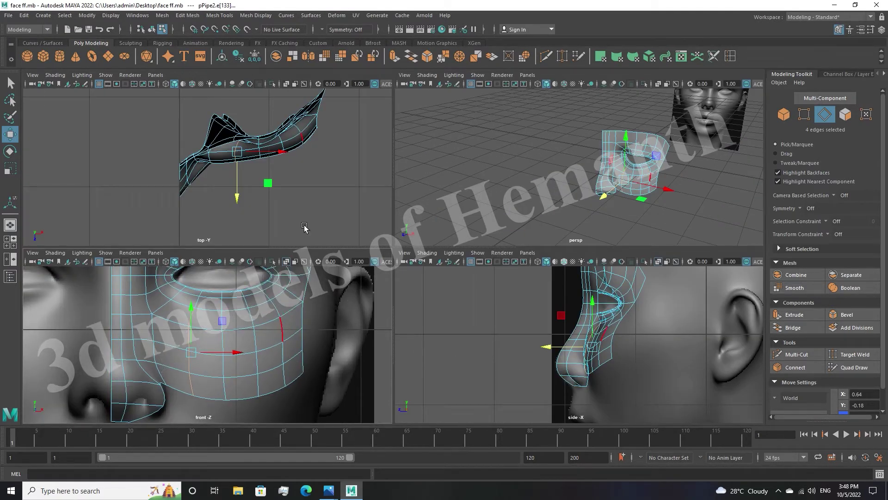
scroll(680, 332, up, 3)
key(F9)
click(647, 398)
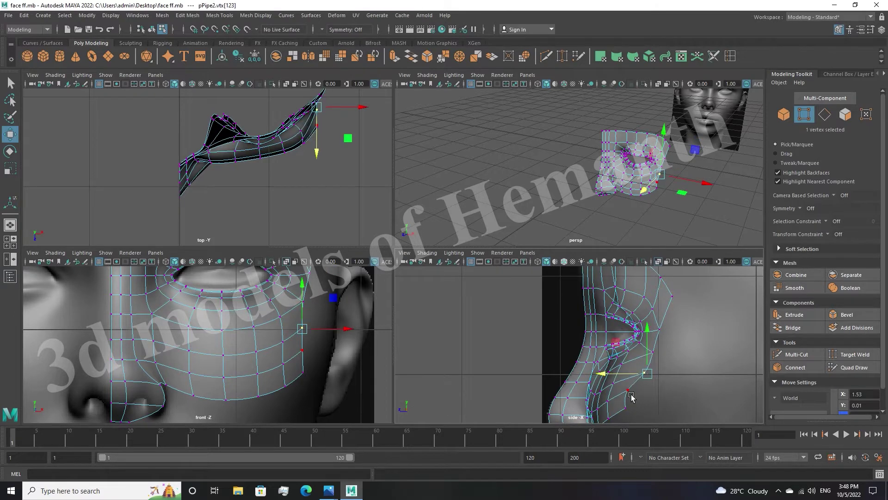
alt+middle_drag(646, 407, 655, 384)
drag(657, 375, 653, 368)
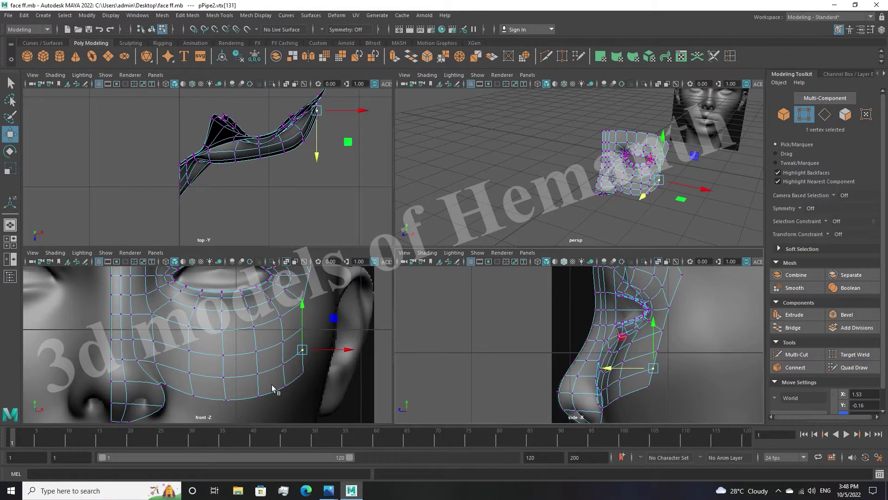
alt+middle_drag(259, 396, 270, 354)
Extrude the patch's top edge row up onto the forehead
key(space)
scroll(436, 288, down, 3)
scroll(532, 244, up, 3)
key(F10)
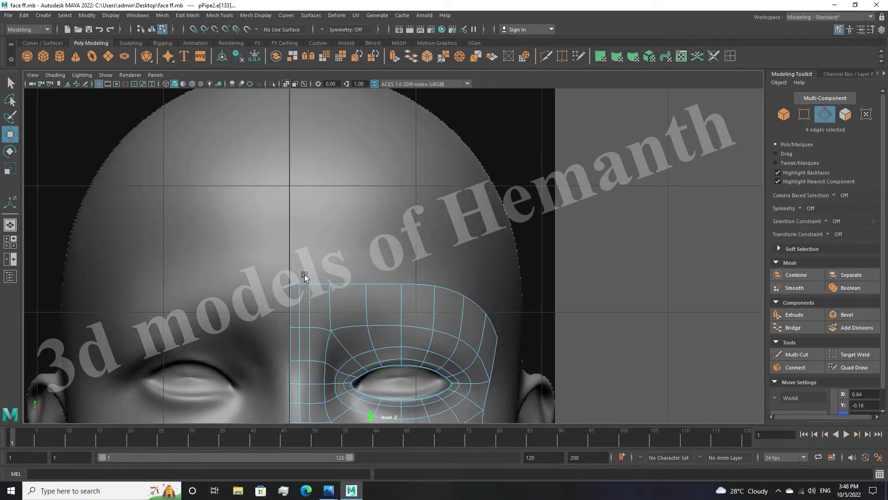
shift+double_click(315, 284)
shift+drag(340, 273, 338, 184)
Undo the extrusion move and pull the extruded strip up over the scalp
key(ctrl+z)
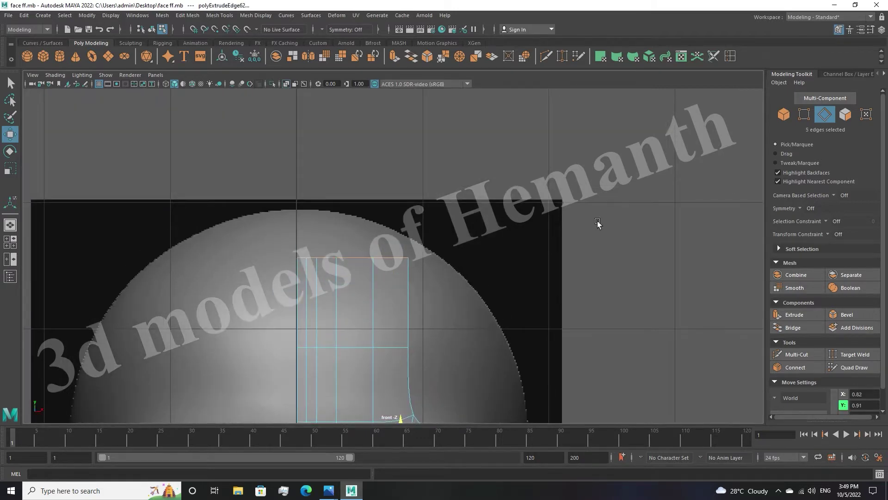
key(space)
key(space)
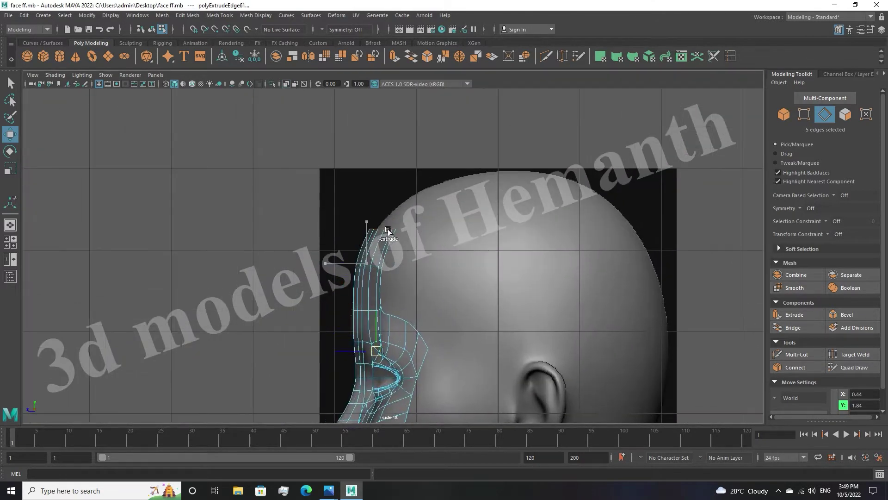
click(291, 193)
key(space)
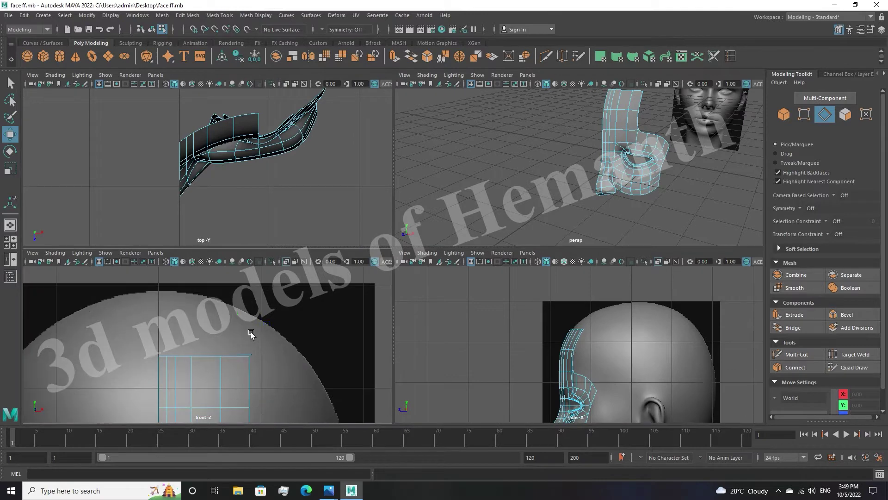
key(space)
key(e)
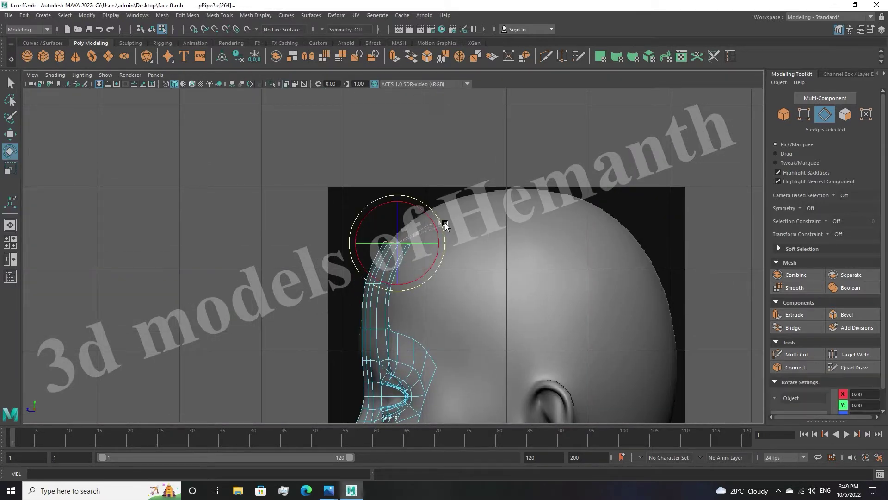
key(w)
drag(397, 243, 429, 219)
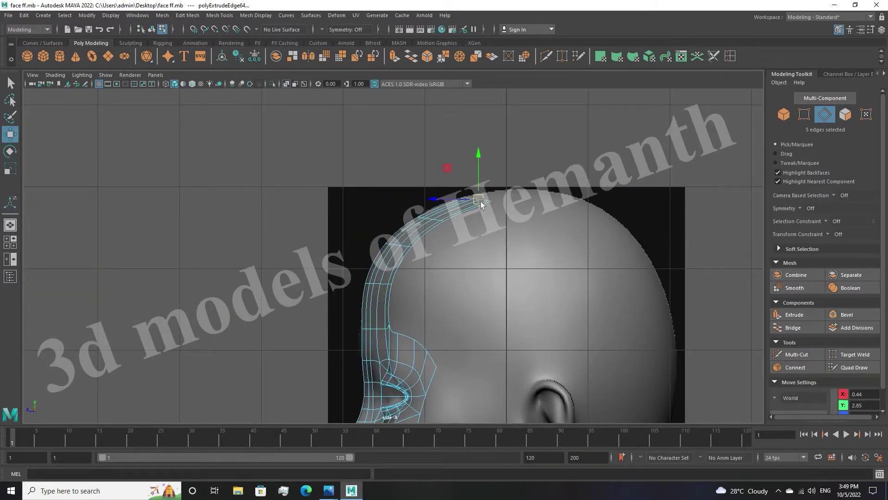
key(w)
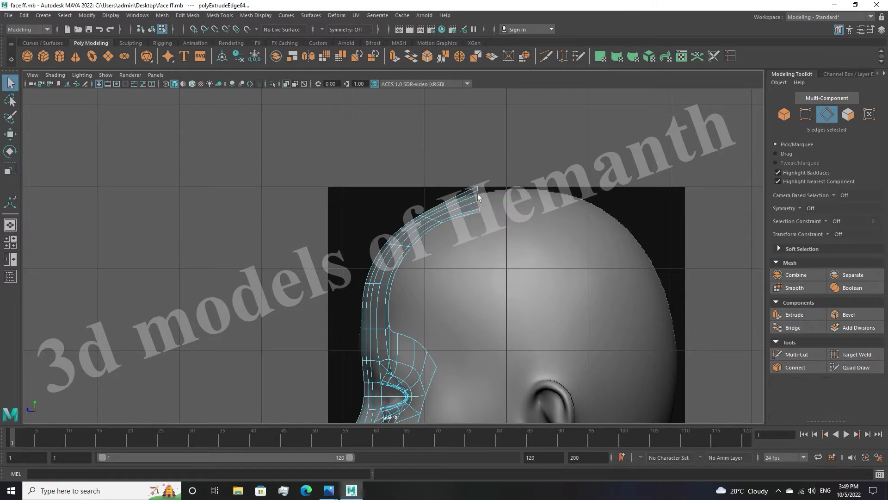
key(space)
Try scaling the extruded edges to a point, then undo it
scroll(605, 364, up, 2)
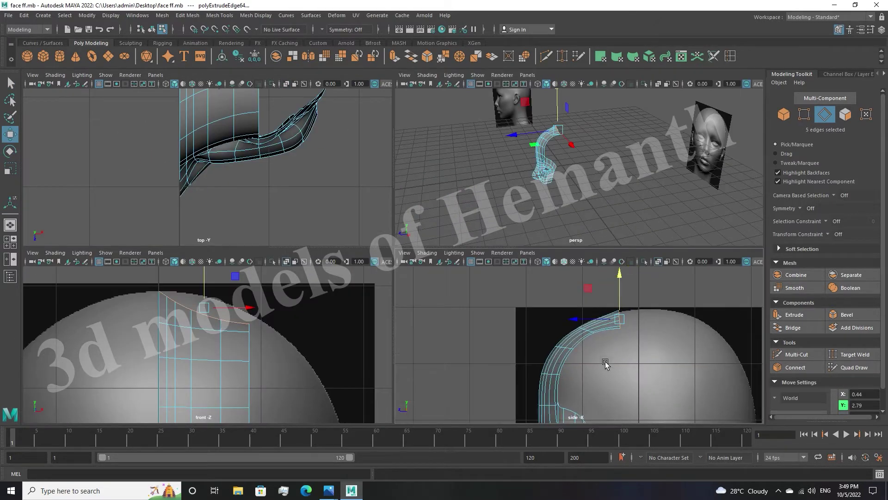
scroll(622, 300, up, 2)
key(q)
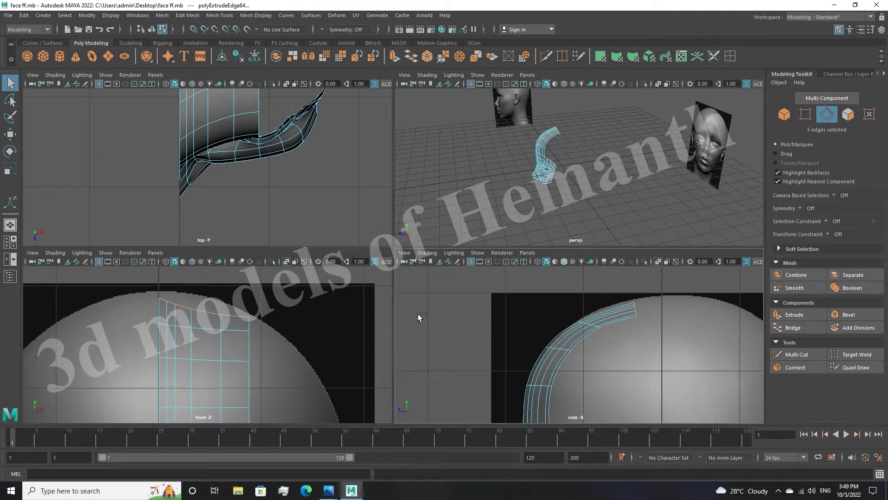
key(r)
drag(204, 308, 206, 351)
key(ctrl+z)
key(ctrl+z)
key(ctrl+z)
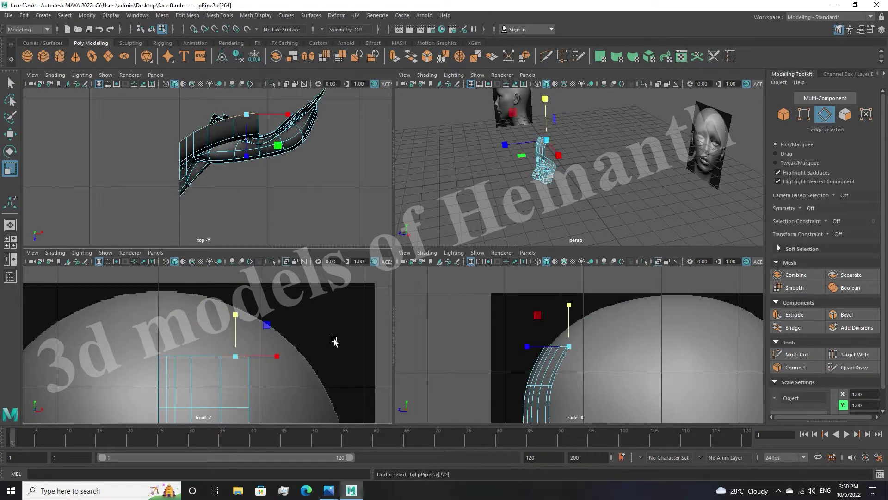
Extrude the strip's five top-row edges as a new row
key(space)
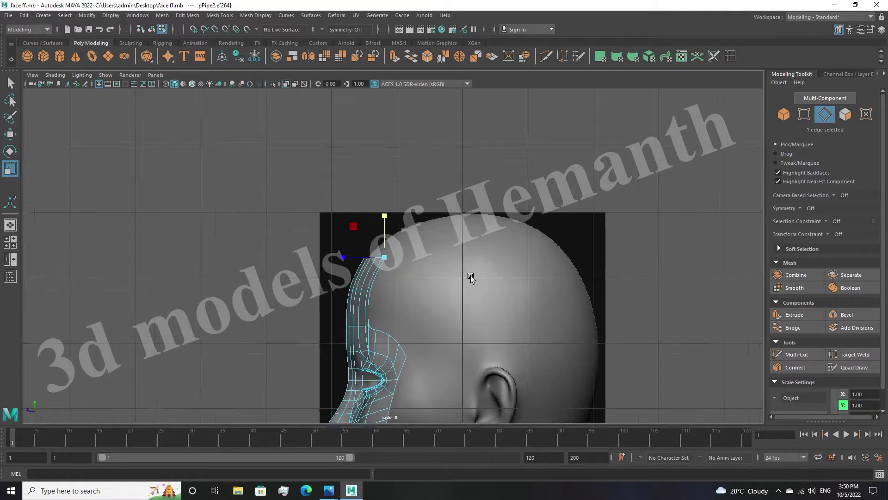
alt+drag(453, 237, 479, 263)
key(space)
scroll(145, 363, up, 2)
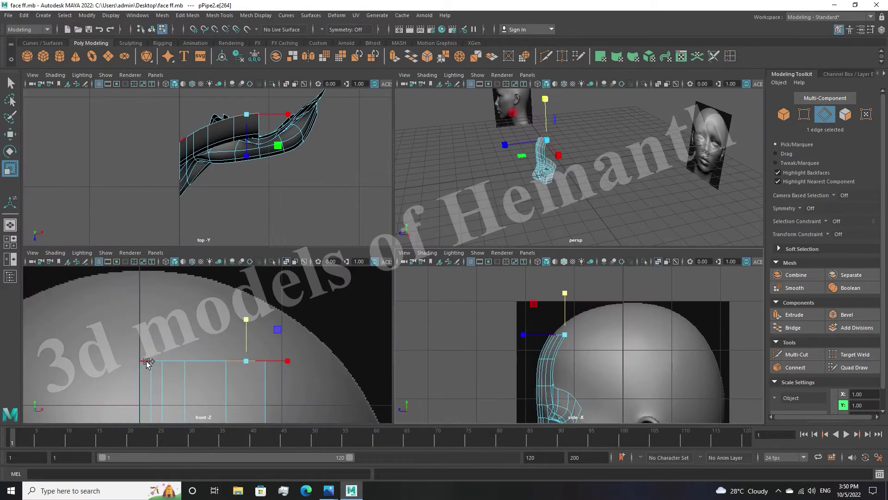
drag(145, 363, 230, 362)
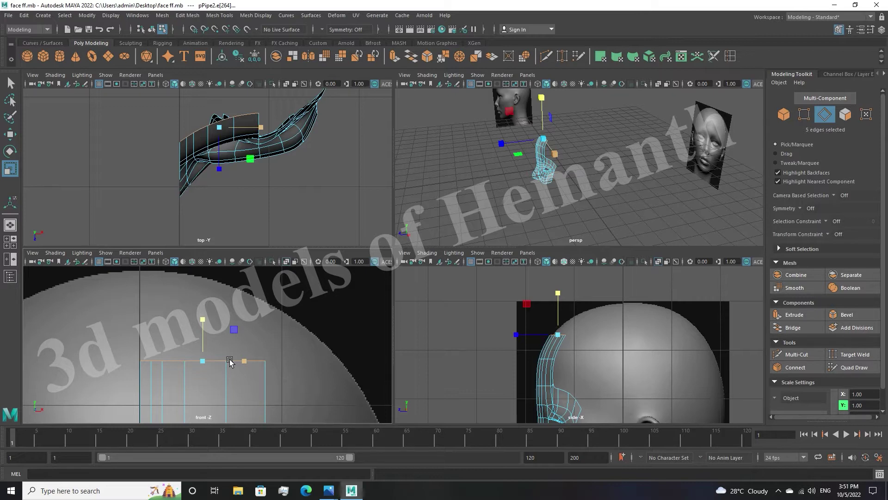
key(ctrl+e)
key(space)
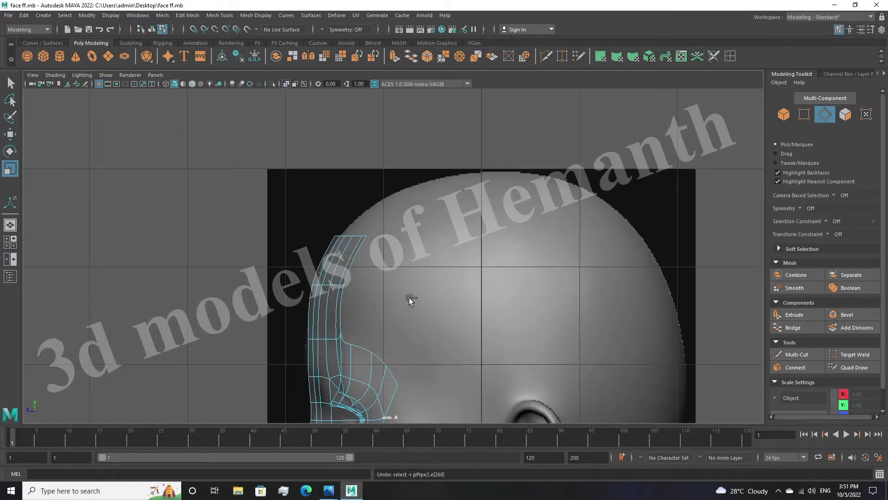
Pull the new row up along the scalp and reselect the strip's top edge loop
scroll(362, 265, up, 2)
scroll(361, 264, up, 2)
key(e)
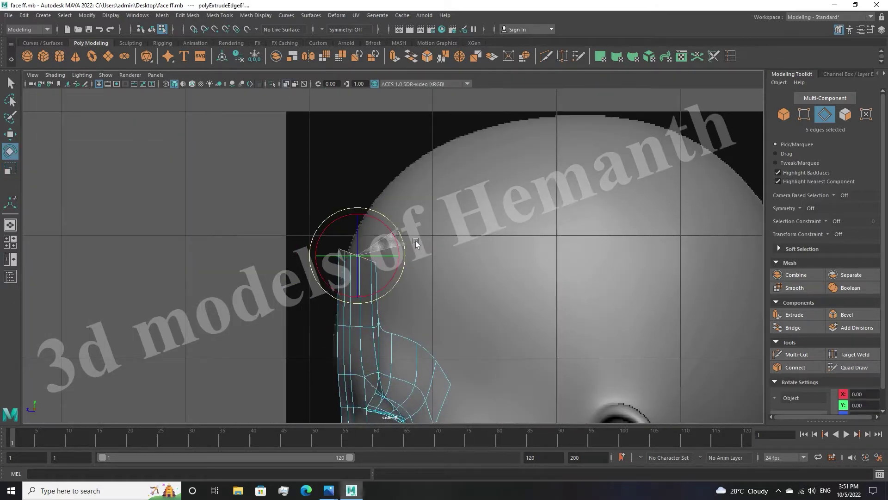
scroll(476, 284, down, 2)
key(w)
drag(381, 306, 380, 254)
click(431, 229)
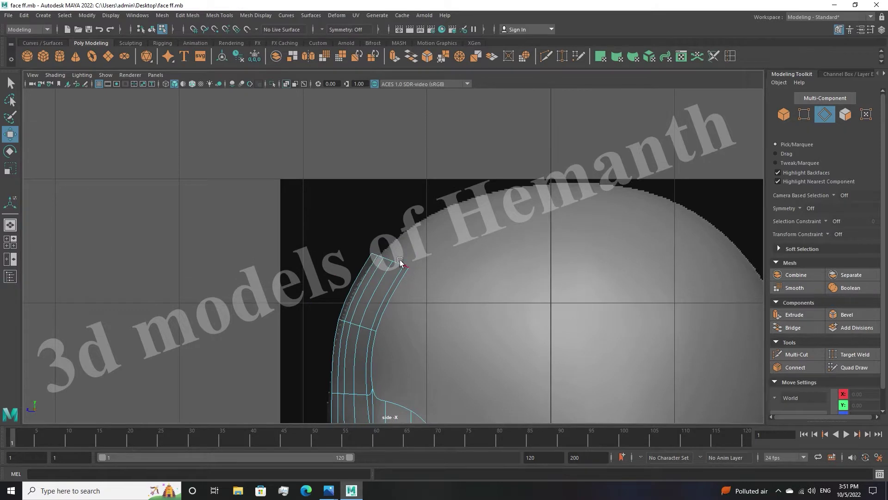
key(space)
double_click(207, 377)
key(r)
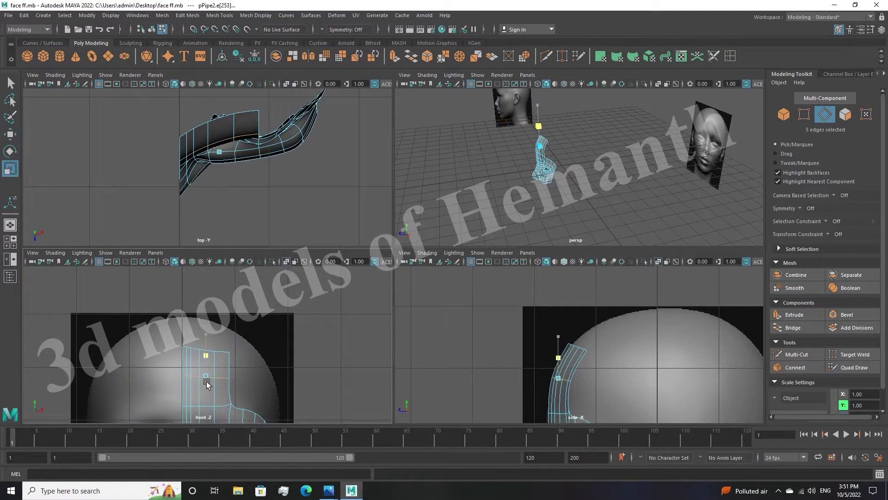
scroll(195, 351, up, 3)
key(ctrl+z)
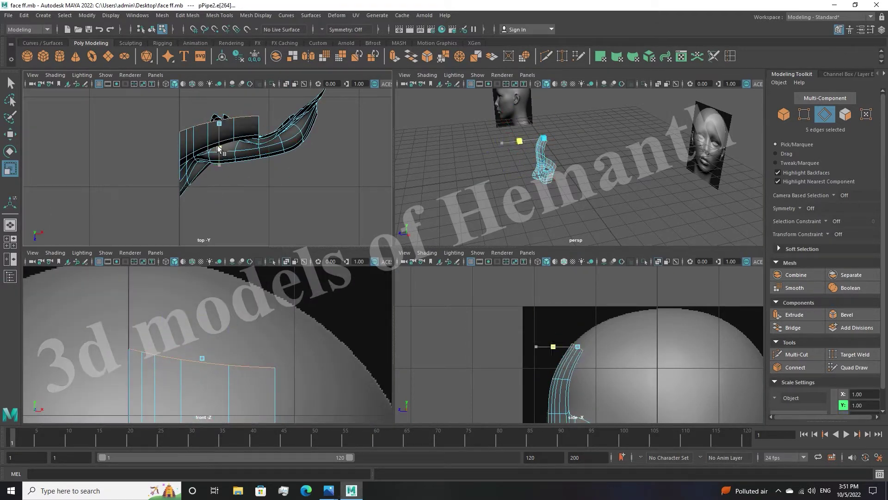
Tilt the edge loop to the head curve, then extrude and fit another row
key(e)
key(space)
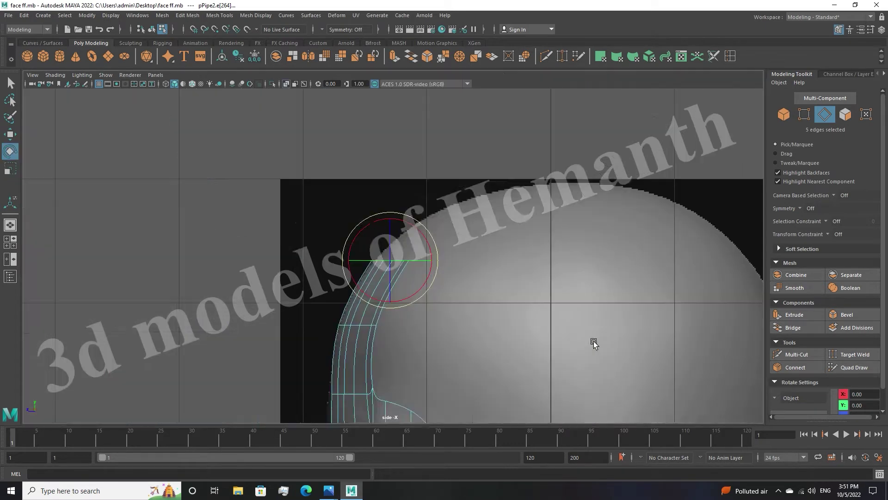
drag(439, 277, 389, 292)
key(ctrl+e)
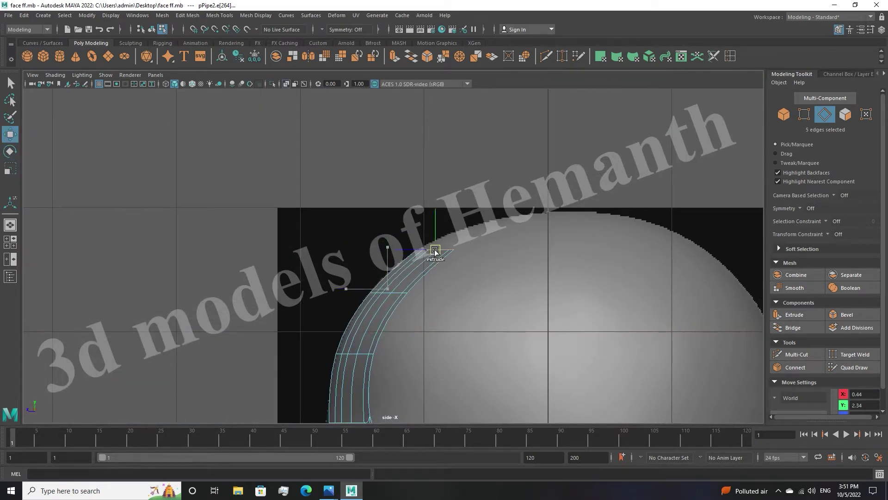
alt+middle_drag(432, 251, 472, 282)
mouse_move(472, 282)
mouse_down()
mouse_move(454, 286)
mouse_move(440, 307)
mouse_move(486, 268)
mouse_up()
key(r)
scroll(482, 324, down, 3)
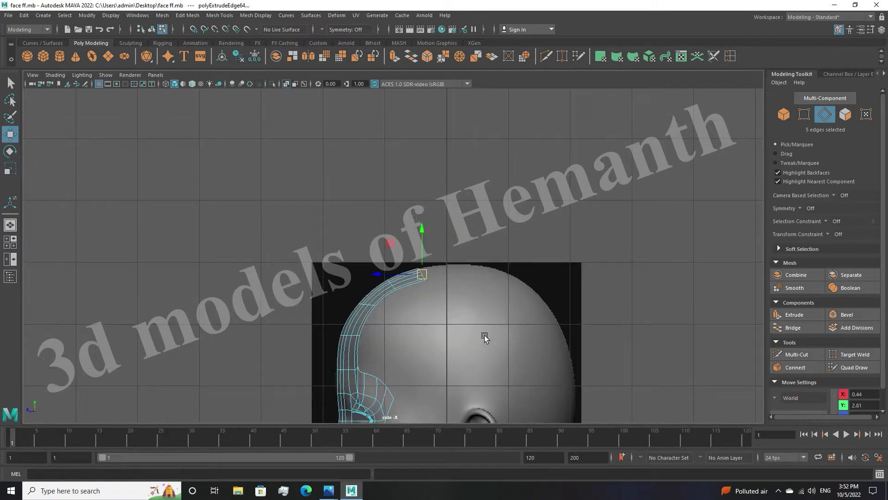
scroll(462, 287, up, 3)
Extrude two more rows over the head, then undo them
key(ctrl+e)
key(e)
key(w)
alt+middle_drag(591, 300, 551, 252)
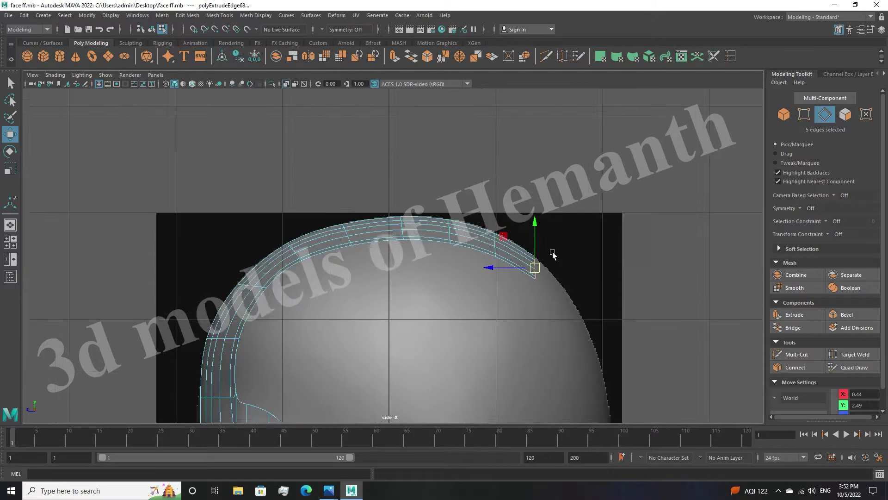
key(ctrl+e)
key(e)
drag(565, 278, 543, 281)
key(w)
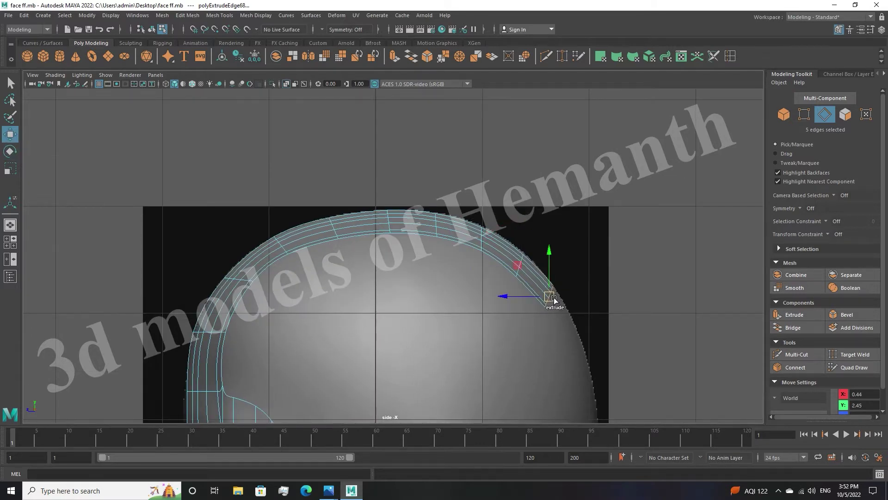
key(ctrl+z)
key(ctrl+z)
key(ctrl+z)
key(ctrl+z)
key(ctrl+z)
key(ctrl+z)
key(ctrl+z)
key(ctrl+z)
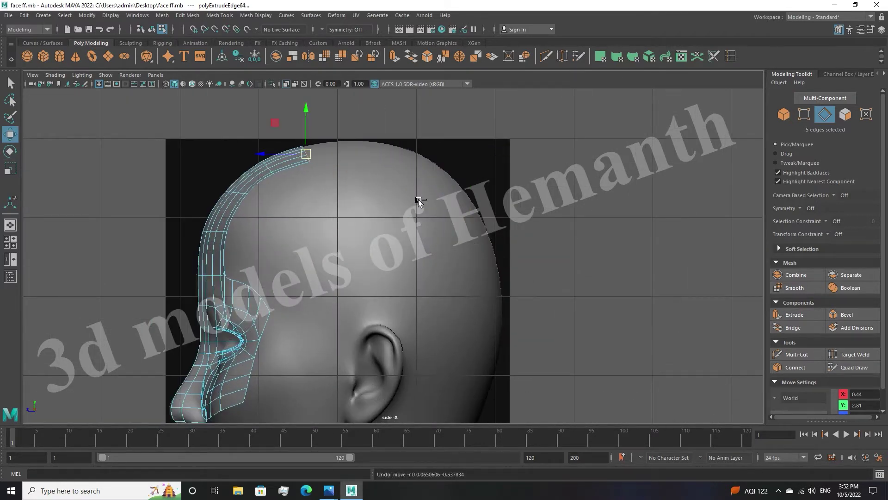
key(ctrl+z)
Extrude rows along the top of the head and down the back of the skull
alt+middle_drag(418, 199, 398, 257)
scroll(398, 256, up, 2)
key(ctrl+e)
mouse_move(315, 240)
mouse_down()
mouse_move(371, 222)
mouse_move(420, 221)
mouse_up()
key(ctrl+e)
key(e)
key(w)
key(ctrl+e)
drag(498, 236, 525, 254)
key(ctrl+e)
drag(525, 253, 548, 274)
alt+middle_drag(586, 277, 567, 243)
Extend the strip further down the back and select the vertex ring at the crown
key(ctrl+e)
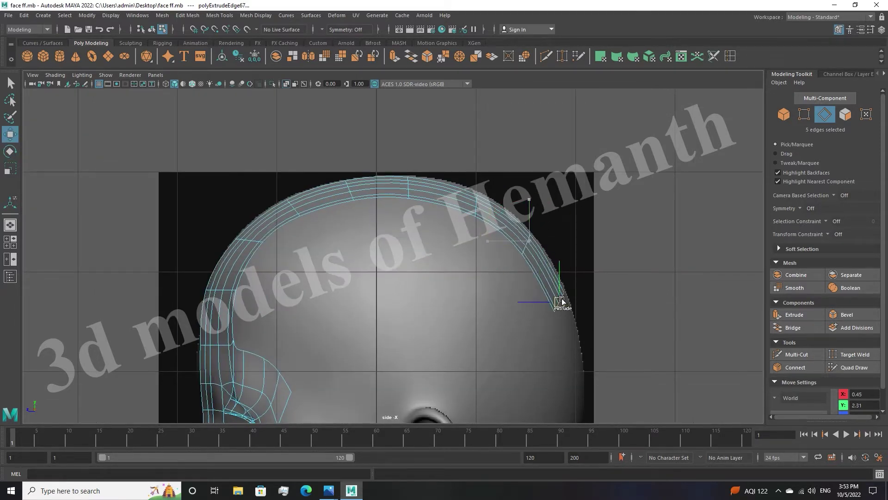
scroll(561, 302, down, 3)
mouse_move(528, 209)
mouse_down()
mouse_move(522, 270)
mouse_move(567, 290)
mouse_up()
key(ctrl+e)
key(e)
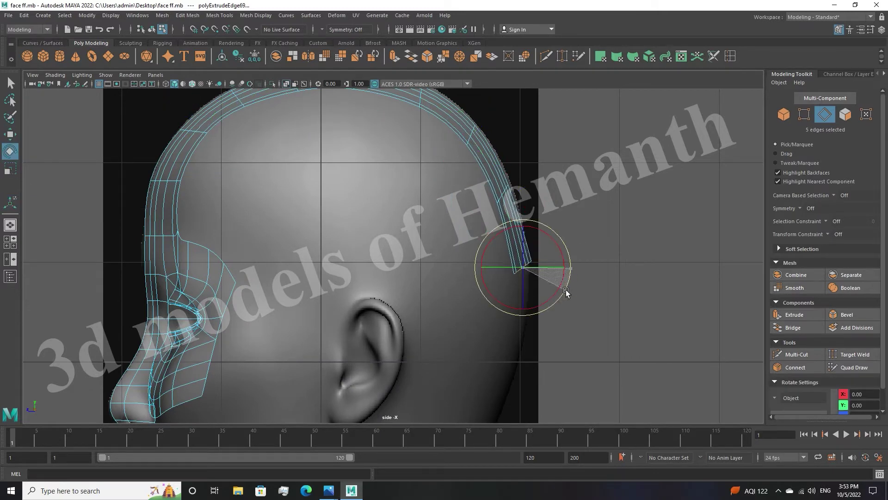
key(w)
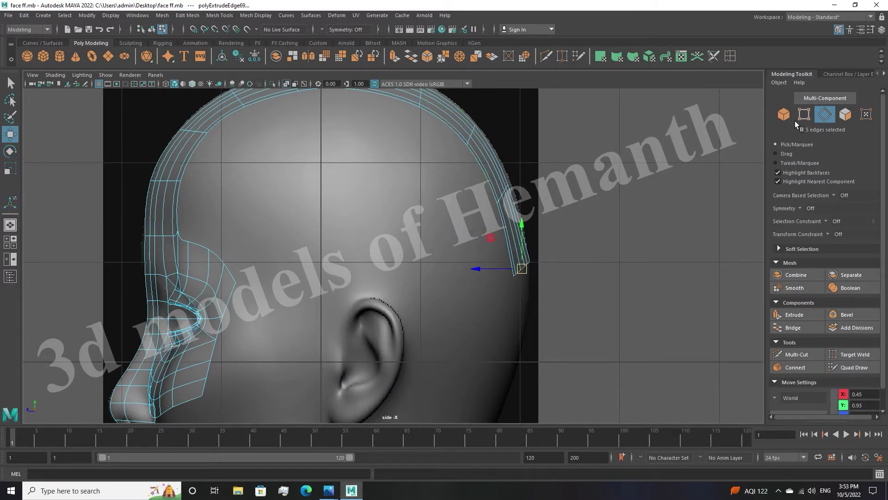
alt+middle_drag(510, 199, 571, 327)
drag(458, 229, 437, 259)
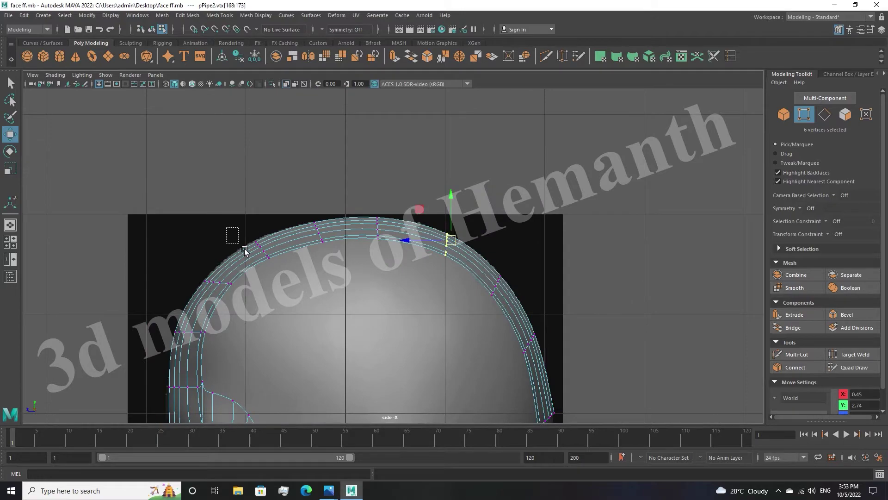
Select a ring of six strip vertices and move them onto the head outline in side view
key(space)
alt+drag(529, 234, 519, 272)
key(space)
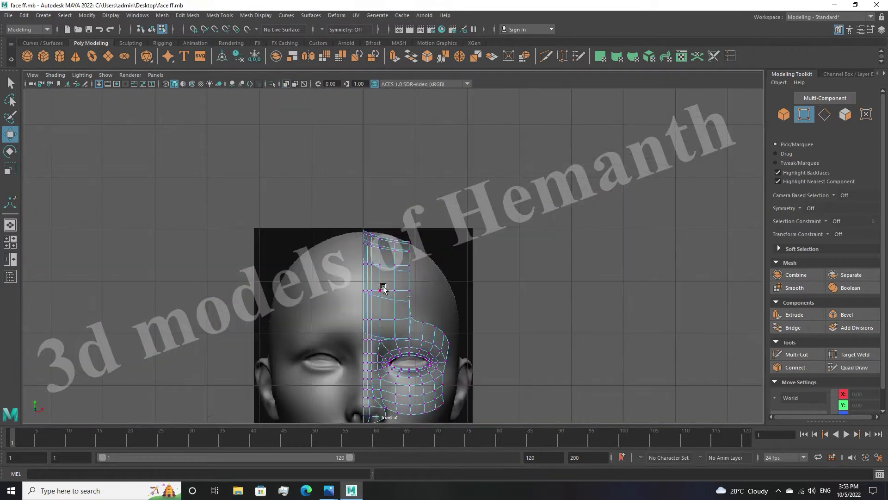
alt+middle_drag(476, 288, 481, 298)
key(space)
key(space)
drag(249, 271, 306, 301)
key(space)
key(space)
alt+middle_drag(443, 298, 338, 262)
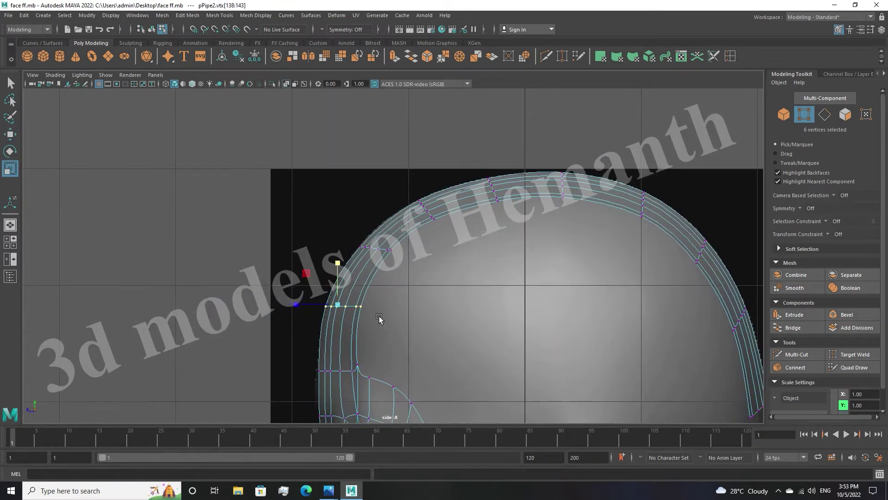
drag(324, 307, 361, 244)
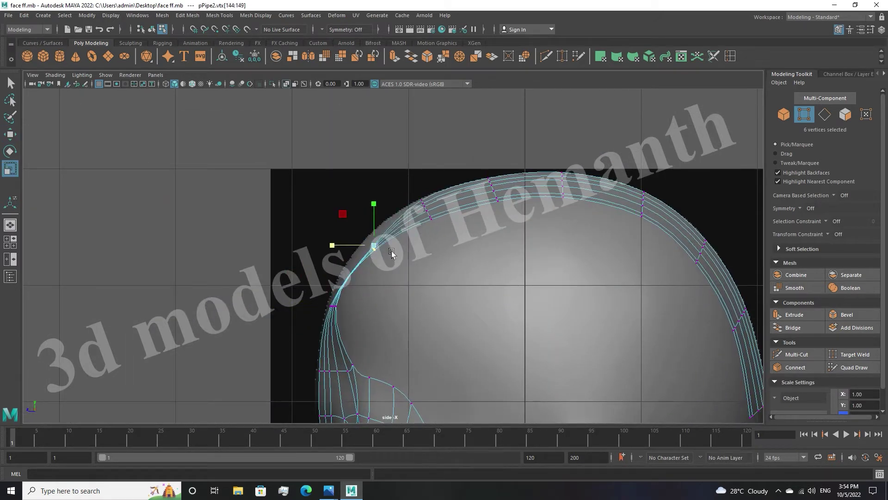
mouse_move(410, 195)
mouse_down()
mouse_move(437, 222)
mouse_move(502, 192)
mouse_up()
Undo the last vertex moves, toggling between scale, rotate and move tools
key(r)
key(w)
key(r)
key(w)
drag(546, 162, 587, 222)
key(ctrl+z)
key(space)
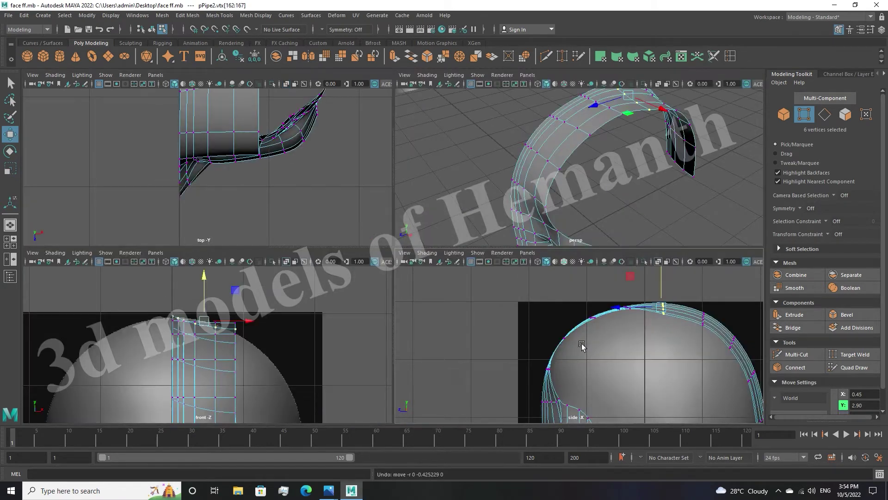
key(ctrl+z)
key(space)
key(r)
key(e)
key(w)
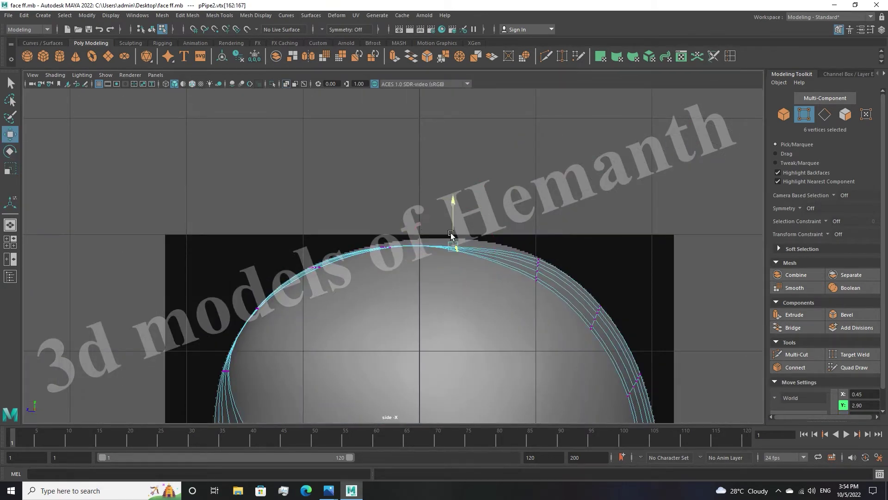
Move the next ring down onto the head outline and flatten the lower ring vertically
drag(611, 301, 585, 329)
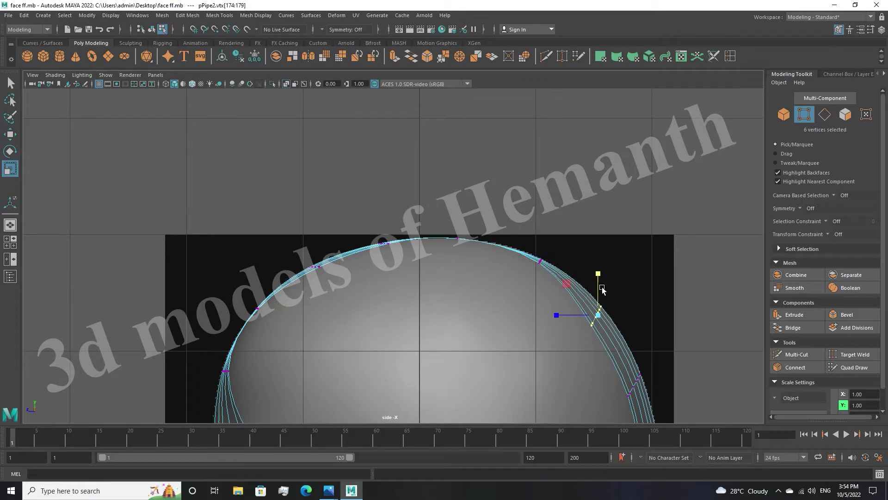
drag(648, 366, 623, 402)
alt+middle_drag(663, 405, 603, 324)
key(r)
drag(577, 254, 579, 278)
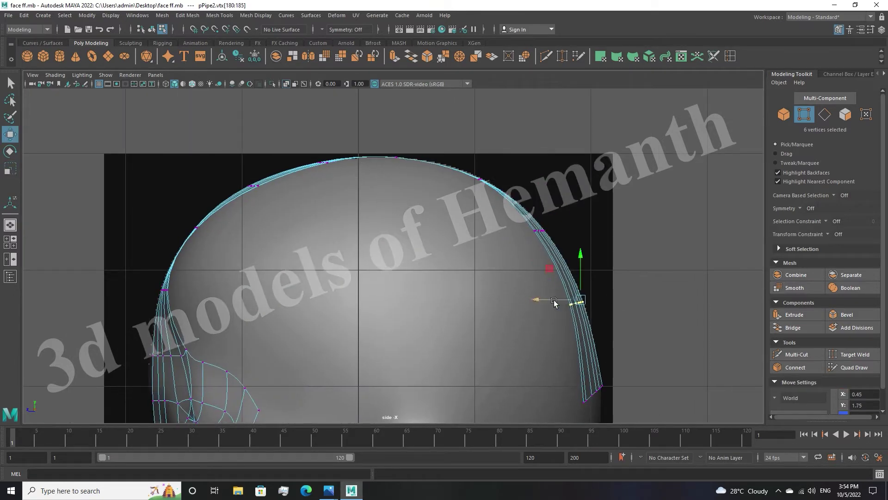
key(space)
key(space)
alt+drag(626, 238, 623, 244)
key(space)
Select the lower and bottom vertex rings of the strip and check them in perspective
scroll(287, 174, up, 5)
drag(199, 194, 305, 218)
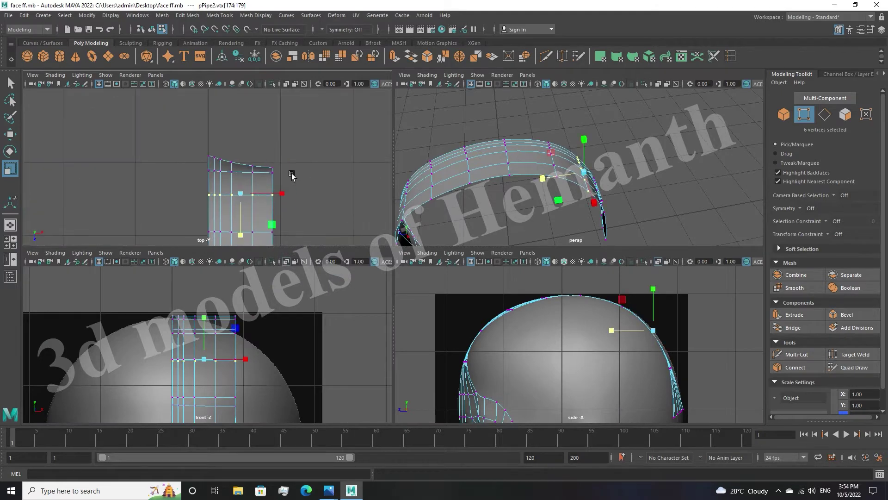
alt+middle_drag(601, 347, 581, 338)
drag(666, 415, 648, 382)
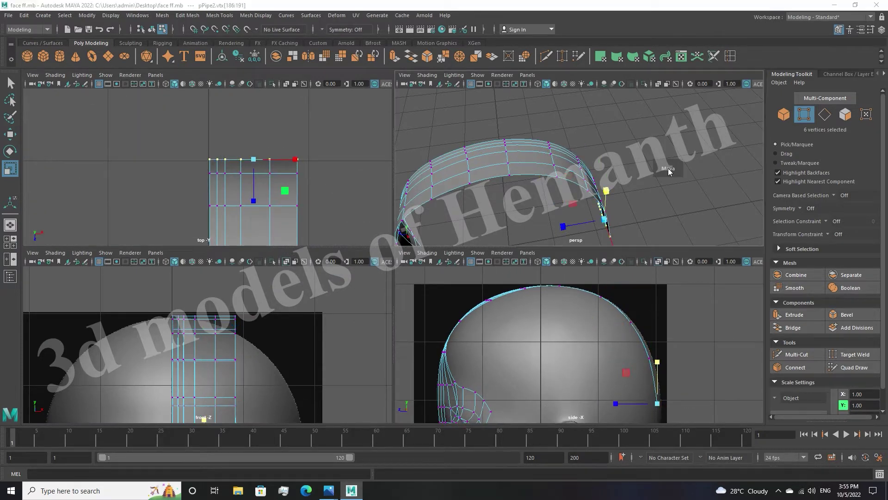
key(space)
alt+drag(668, 171, 576, 234)
key(space)
key(space)
Pull the four top-edge vertices down to curve the band's top edge
click(564, 254)
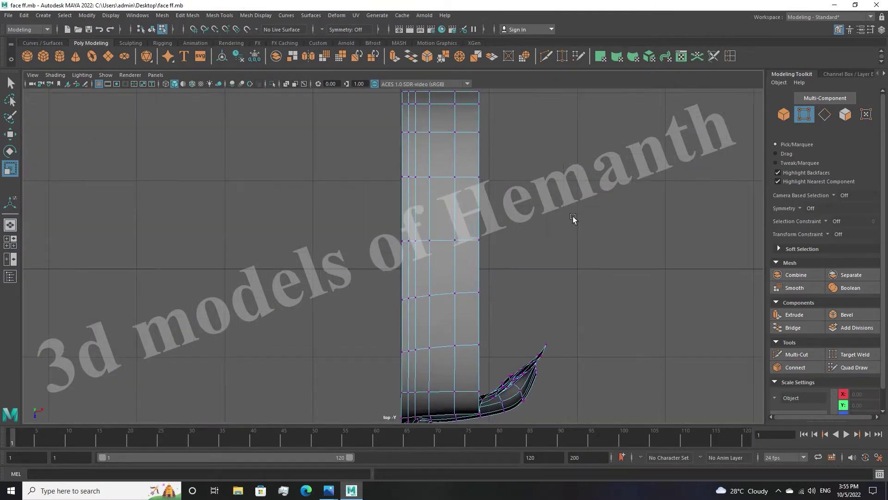
alt+middle_drag(564, 254, 559, 393)
drag(395, 236, 402, 270)
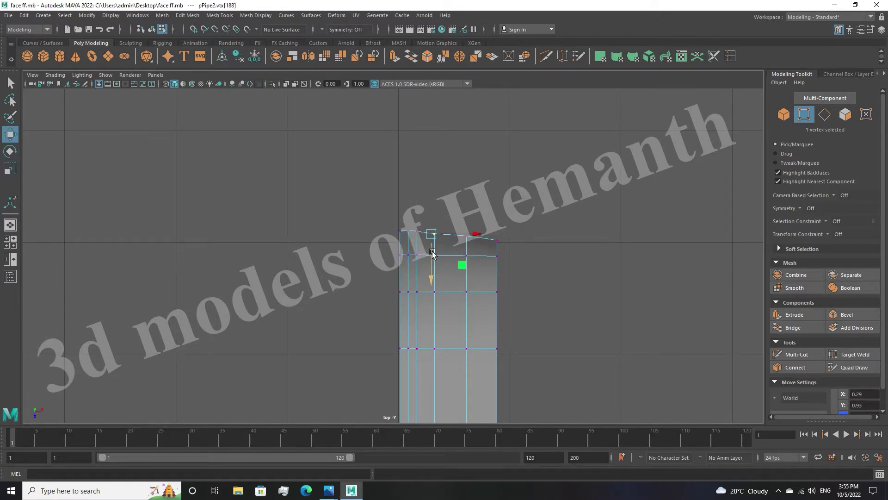
key(space)
key(space)
alt+drag(615, 214, 583, 213)
key(space)
key(space)
drag(355, 202, 368, 224)
drag(401, 190, 418, 252)
drag(412, 204, 462, 268)
drag(455, 208, 412, 210)
Move individual band vertices in side view to follow the head outline toward the back
key(space)
click(592, 162)
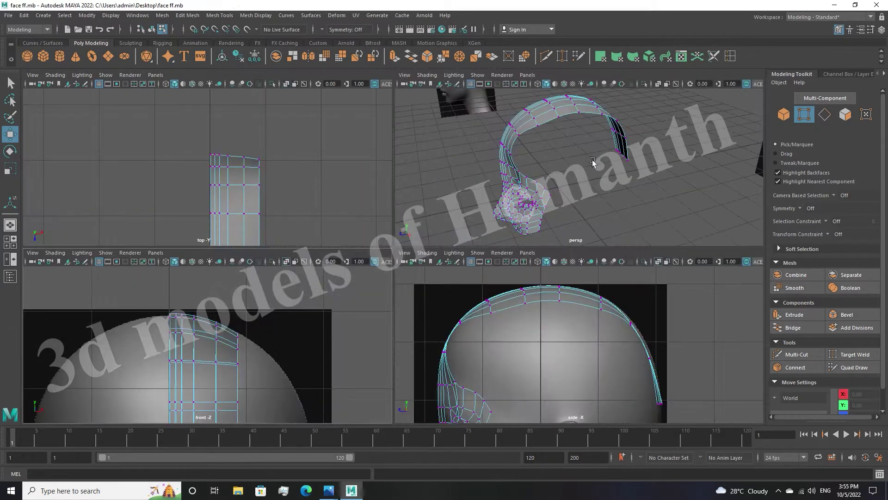
key(space)
scroll(481, 257, up, 3)
click(297, 232)
scroll(393, 259, up, 2)
middle_drag(310, 230, 341, 236)
scroll(341, 237, down, 2)
click(248, 272)
alt+middle_drag(248, 272, 433, 307)
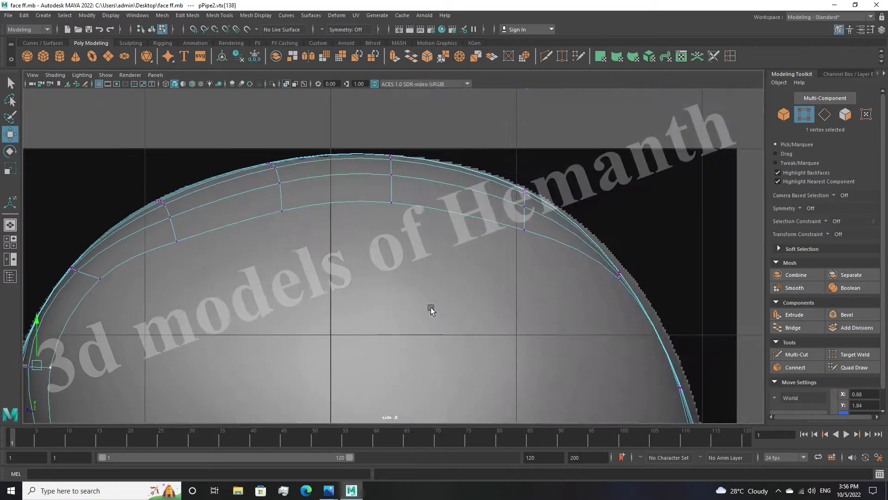
click(175, 211)
mouse_move(313, 183)
alt+middle_down()
mouse_move(452, 202)
mouse_move(580, 303)
alt+middle_up()
click(511, 284)
Clear the selection, reframe the side view on the head top, and enter edge selection
key(space)
key(space)
key(space)
key(space)
scroll(501, 277, down, 3)
click(501, 278)
key(space)
key(space)
scroll(501, 277, up, 3)
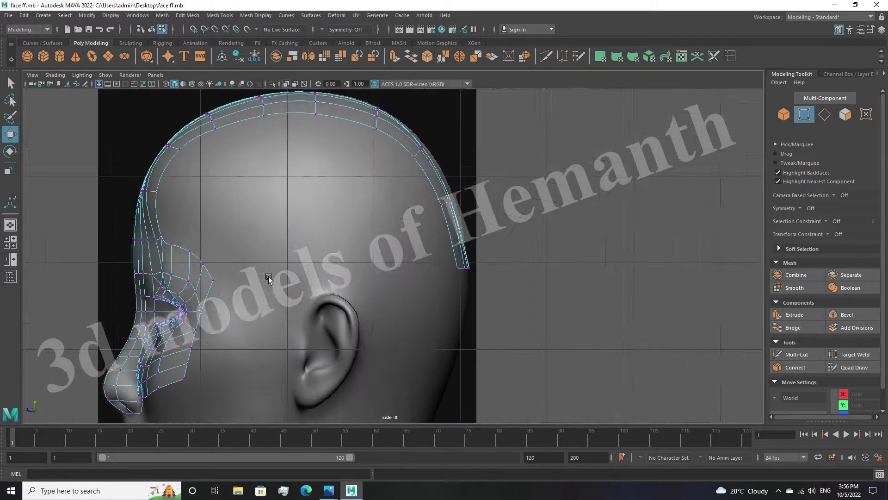
scroll(565, 218, up, 2)
alt+middle_drag(416, 264, 370, 278)
scroll(370, 278, down, 2)
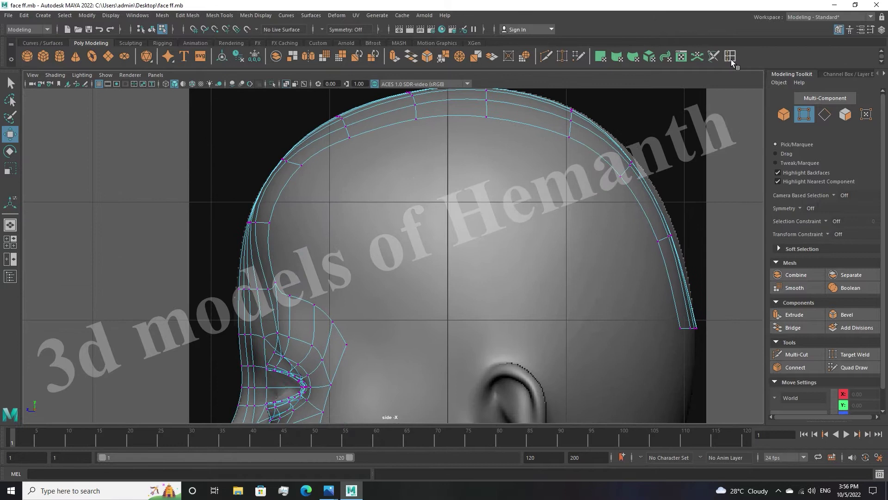
key(F10)
scroll(269, 293, up, 2)
Extrude a strip from the border edge, undo it, and reframe the side view
click(389, 340)
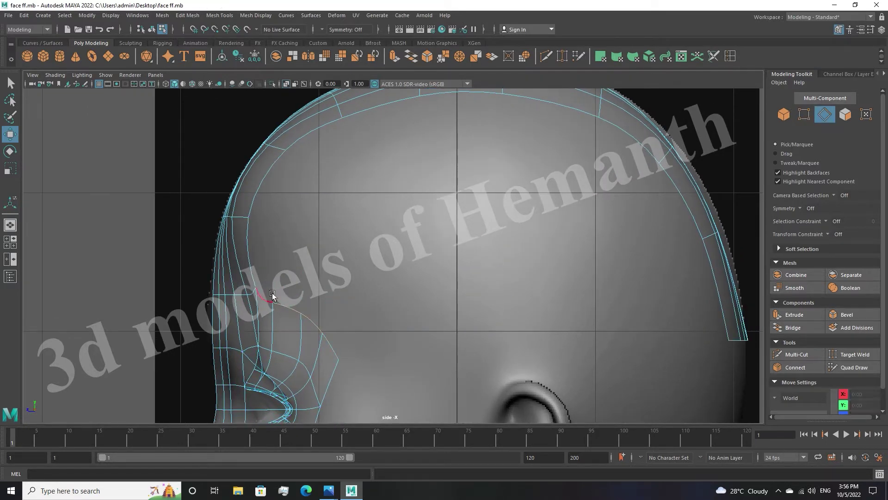
mouse_move(292, 319)
mouse_down()
mouse_move(340, 263)
mouse_move(365, 199)
mouse_up()
drag(422, 155, 585, 148)
key(ctrl+z)
key(ctrl+z)
key(space)
key(space)
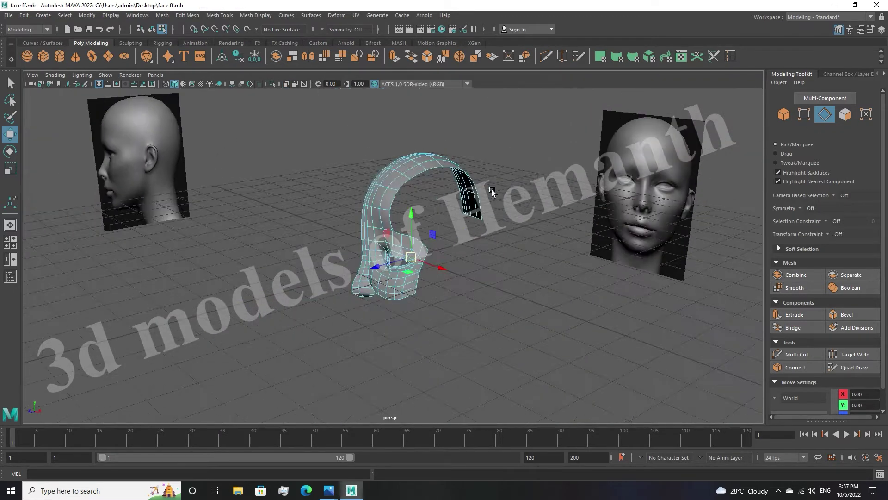
key(space)
key(space)
scroll(237, 328, up, 3)
key(space)
key(space)
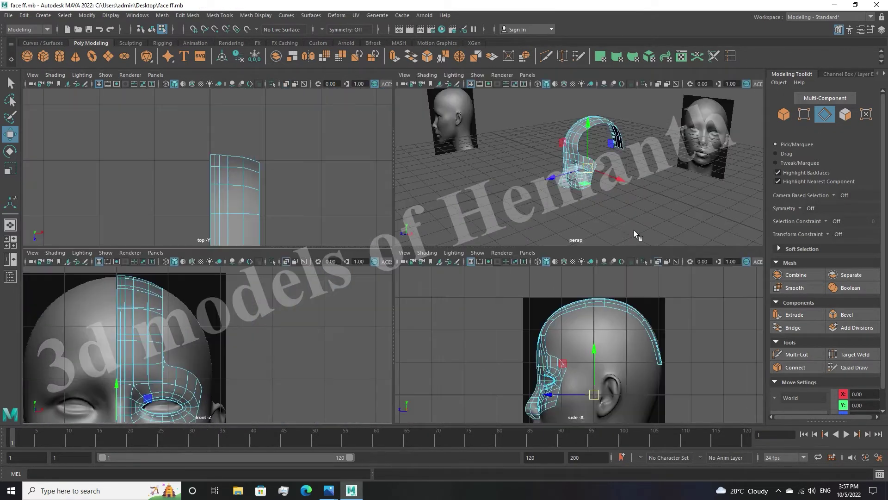
key(space)
key(space)
Extrude the strip's end edge repeatedly down the head's curve
scroll(617, 260, up, 3)
click(337, 294)
scroll(389, 303, up, 2)
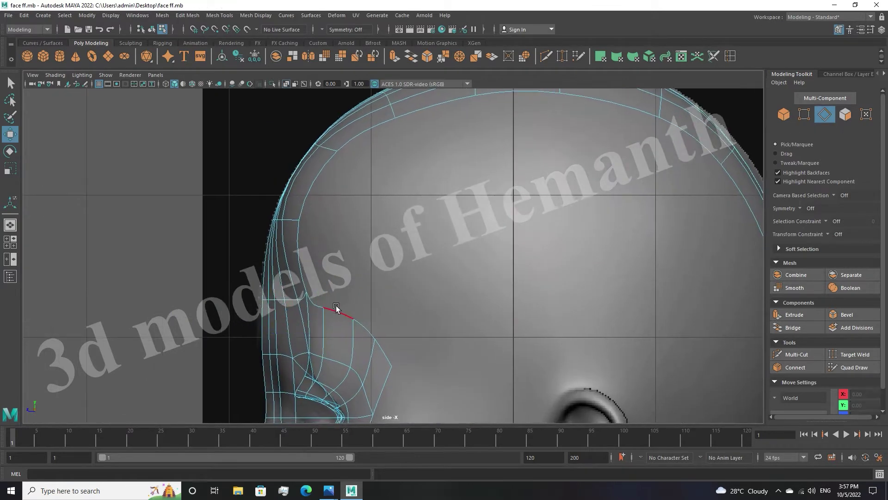
scroll(391, 160, down, 2)
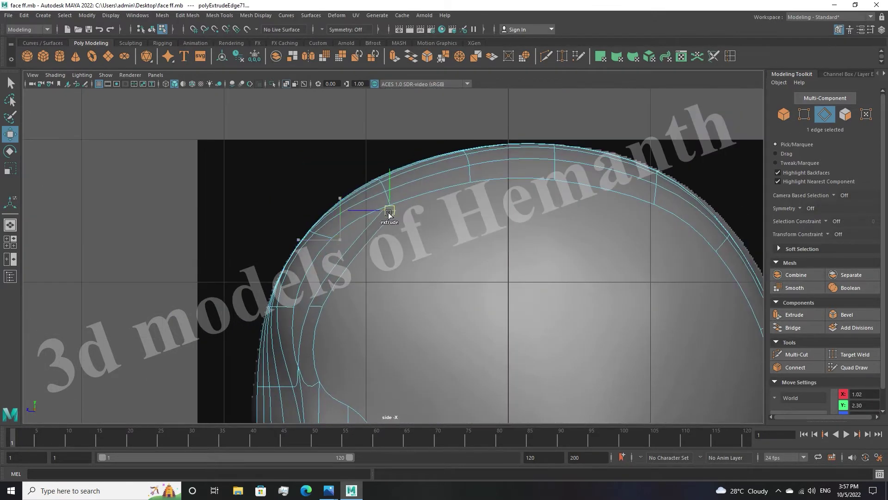
key(space)
key(space)
key(space)
mouse_move(512, 306)
shift+mouse_down()
mouse_move(581, 337)
mouse_move(566, 377)
shift+mouse_up()
key(space)
key(f)
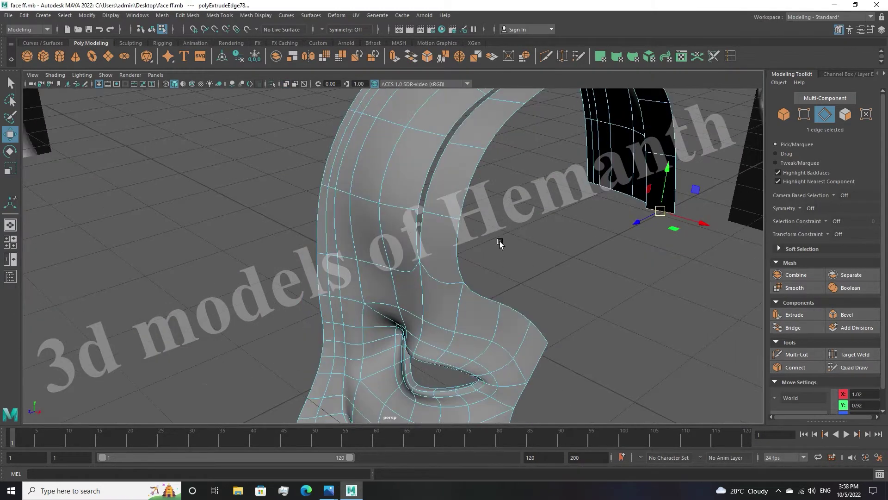
Merge the vertex pairs across the gap to join the new strip to the scalp band
key(F9)
scroll(478, 179, down, 5)
shift+right_drag(462, 199, 410, 250)
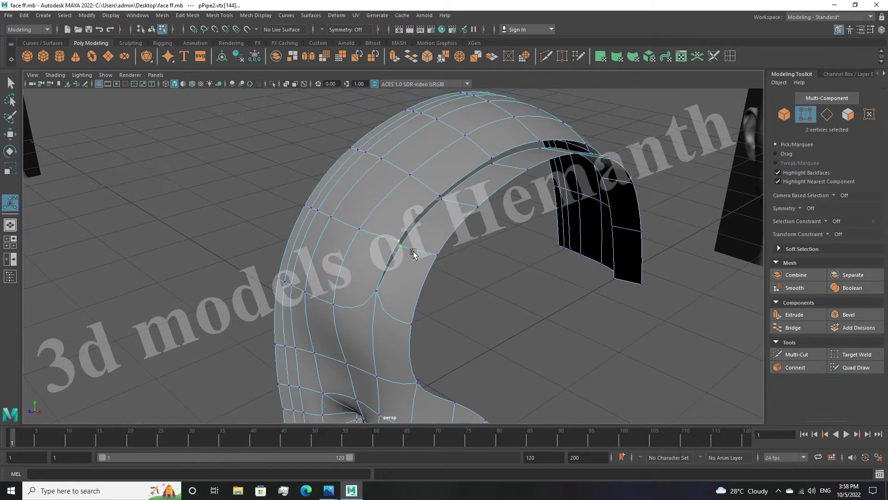
mouse_move(509, 153)
alt+mouse_down()
mouse_move(434, 274)
mouse_move(439, 235)
alt+mouse_up()
shift+click(199, 258)
shift+right_drag(234, 304, 396, 333)
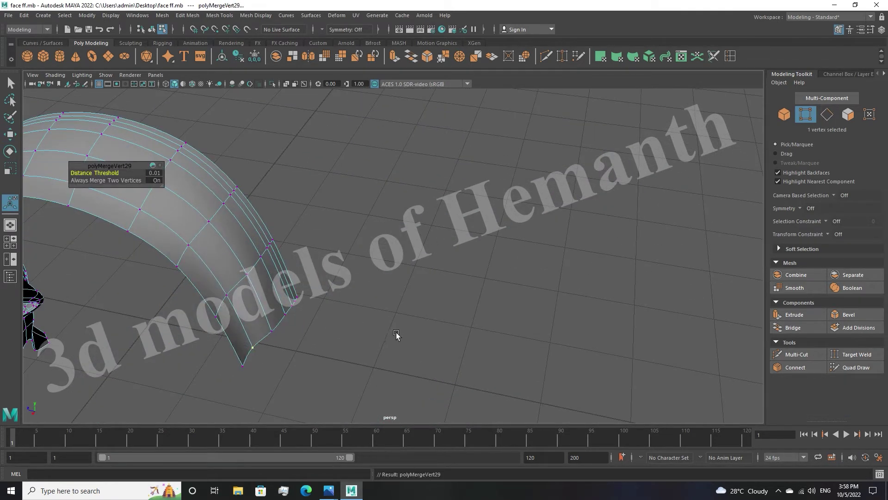
key(w)
click(374, 203)
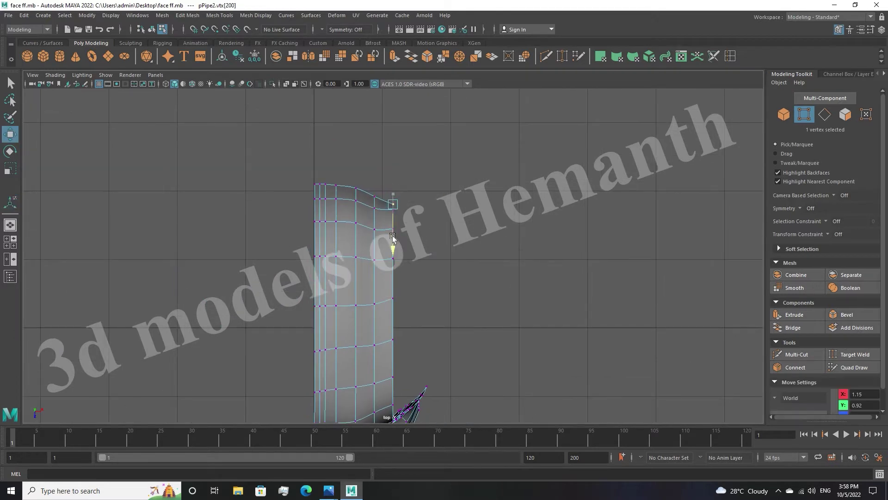
Raise four forehead vertices slightly in the front view
scroll(368, 207, up, 2)
key(space)
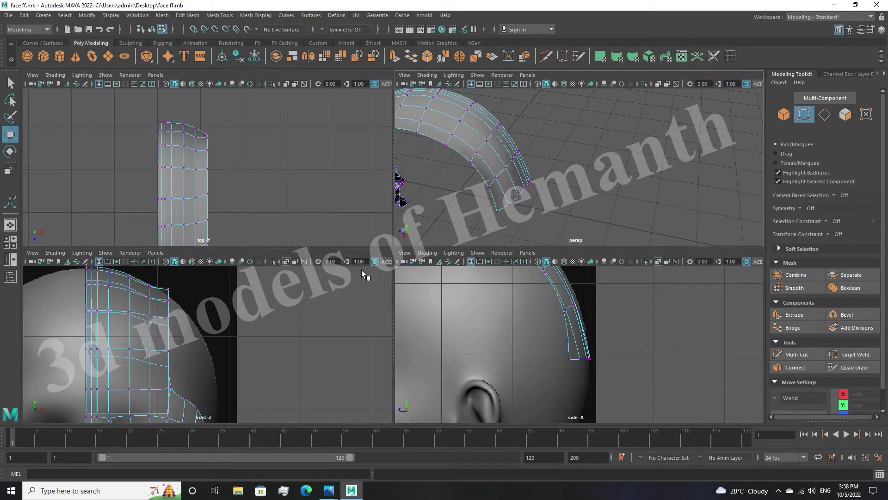
key(space)
mouse_move(333, 183)
mouse_down()
mouse_move(325, 144)
mouse_move(287, 129)
mouse_up()
alt+middle_drag(324, 207, 337, 182)
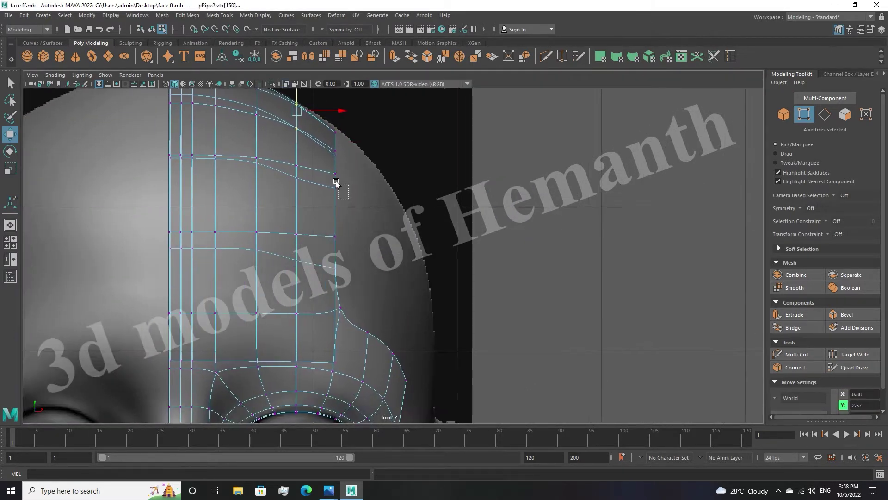
click(297, 148)
scroll(488, 218, down, 5)
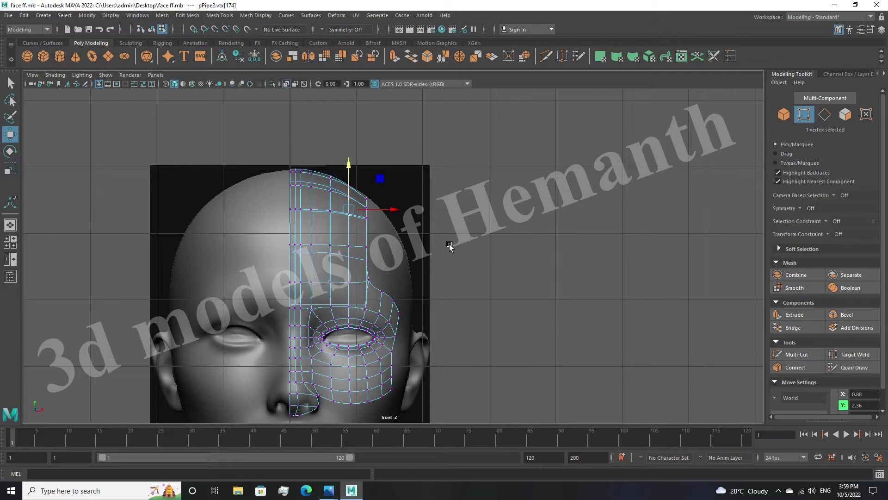
Nudge scalp and back-of-head vertices onto the skull in the side view
key(space)
key(space)
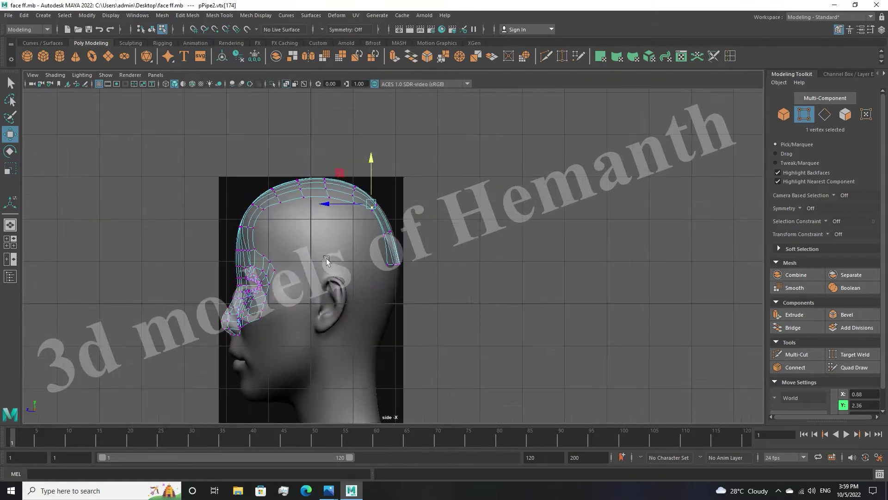
scroll(481, 243, up, 5)
click(369, 176)
alt+middle_drag(407, 246, 347, 270)
click(564, 204)
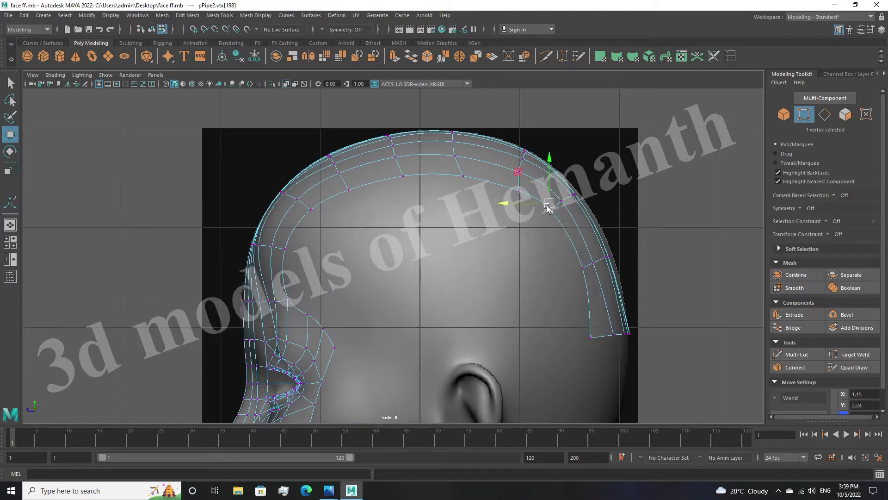
click(519, 173)
click(471, 228)
Inspect the patch in perspective and enter edge selection mode
scroll(357, 321, down, 5)
scroll(356, 293, down, 3)
key(space)
key(space)
key(space)
key(space)
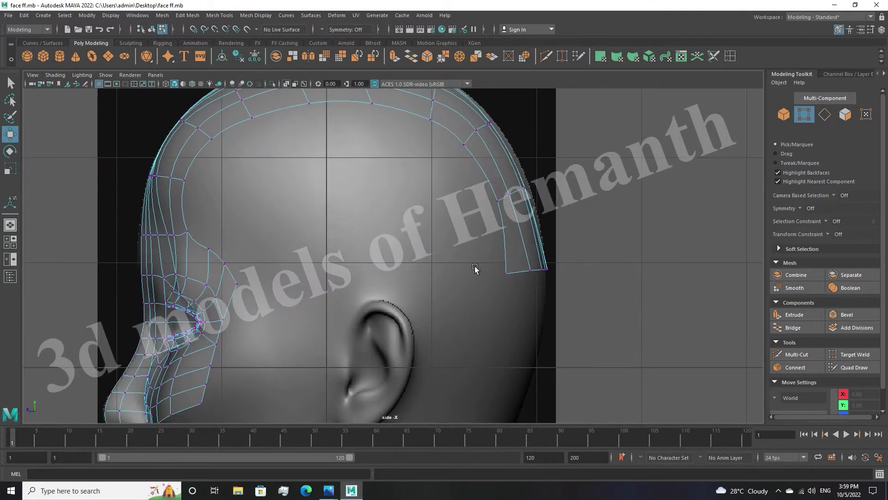
scroll(503, 296, down, 3)
scroll(514, 287, up, 2)
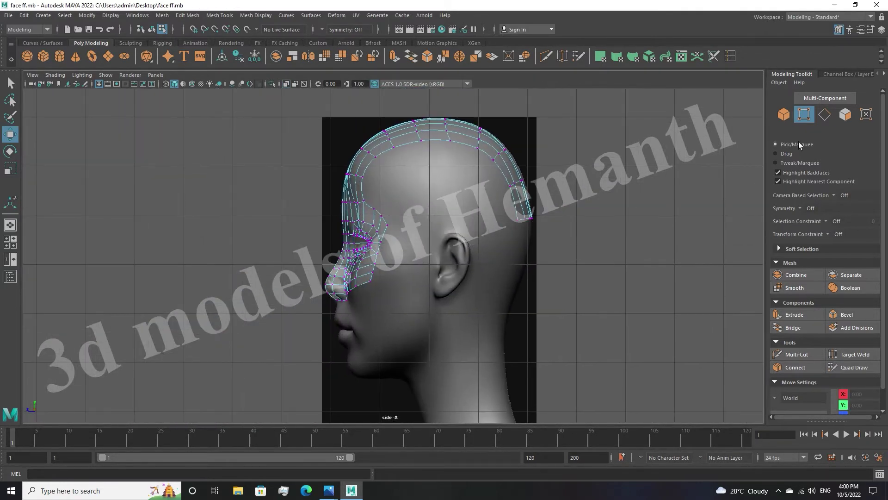
key(F10)
key(space)
key(space)
Select the scalp band's end edges and vertices and orbit to its lower end
click(306, 257)
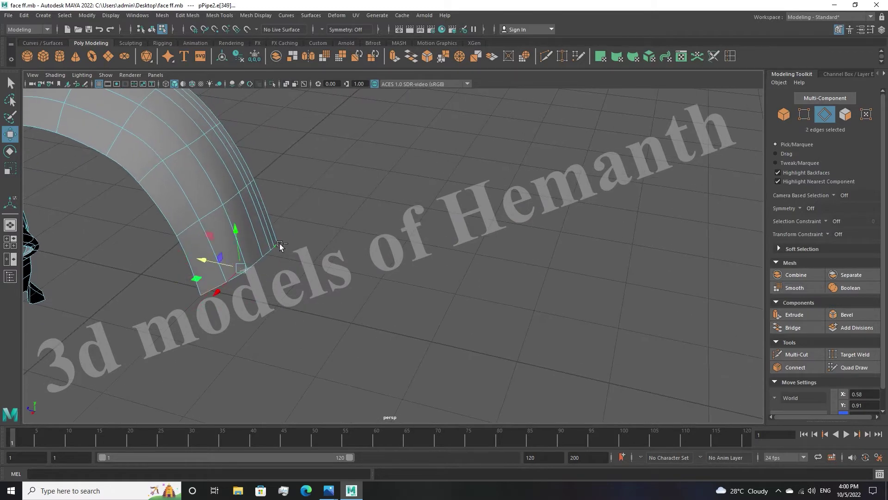
key(space)
key(space)
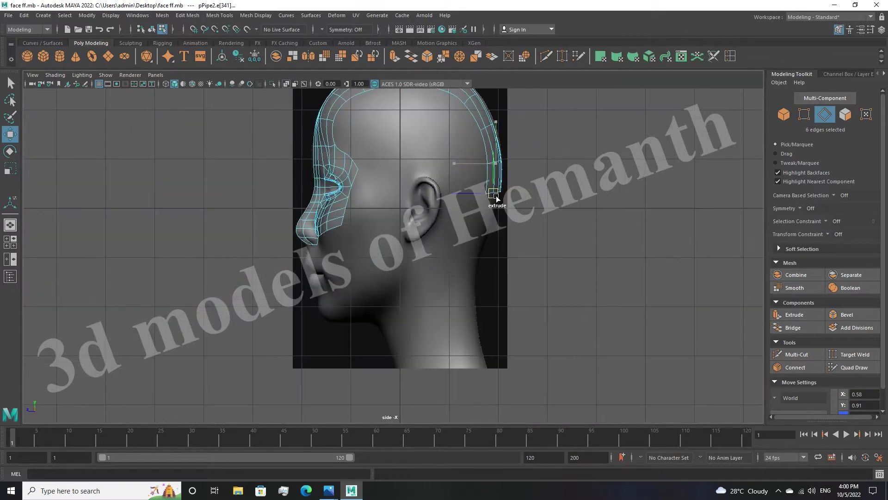
scroll(489, 260, up, 5)
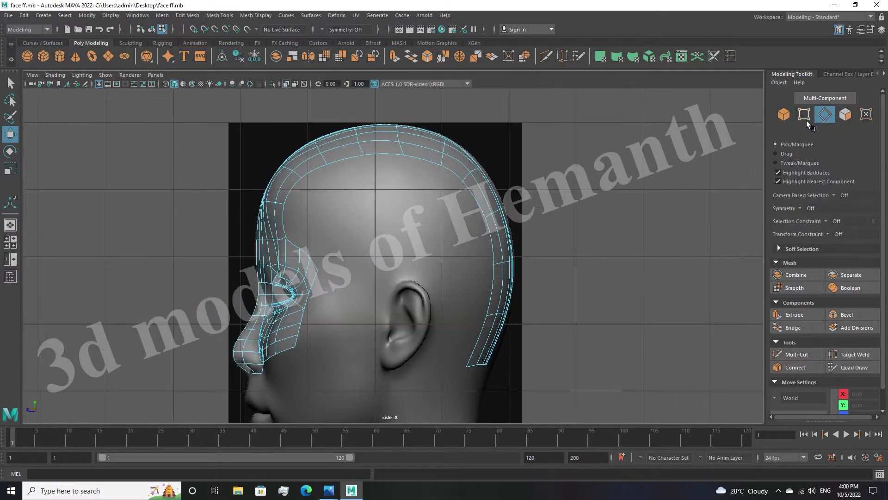
key(F9)
drag(474, 148, 490, 161)
key(F10)
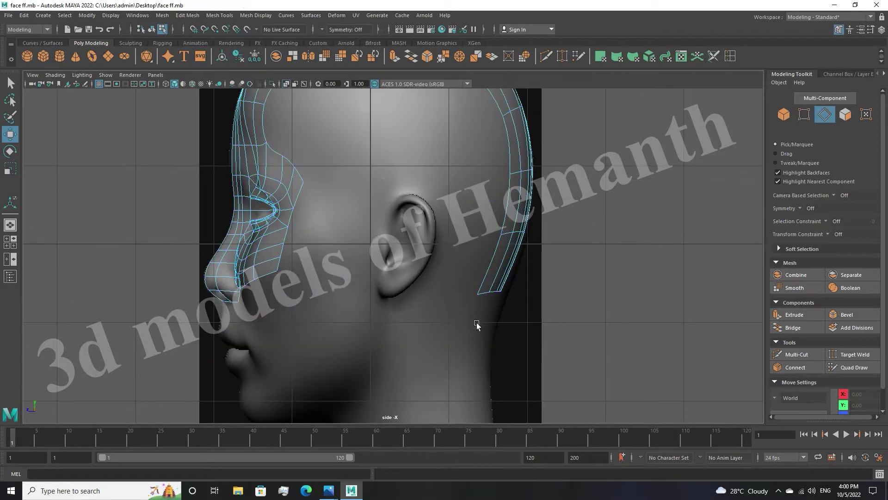
key(space)
key(space)
alt+drag(477, 323, 388, 299)
Extrude the band's end edge loop down the back of the head toward the neck
double_click(295, 204)
key(space)
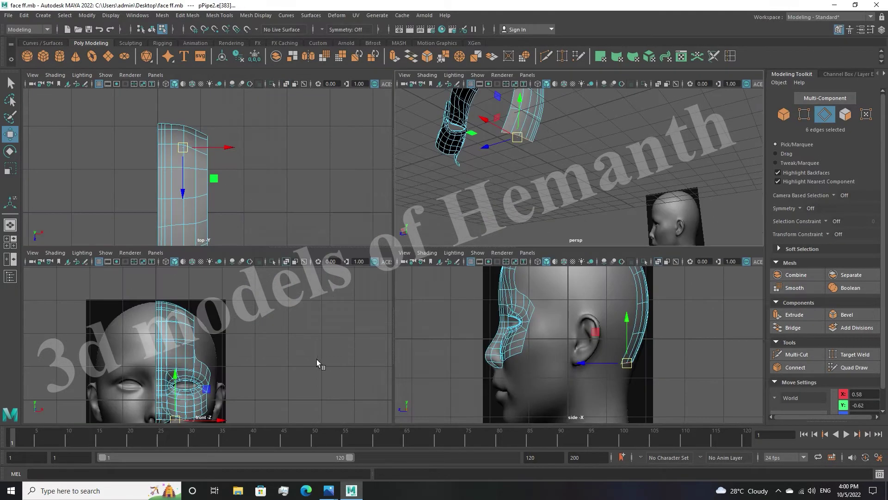
key(space)
shift+drag(451, 296, 456, 238)
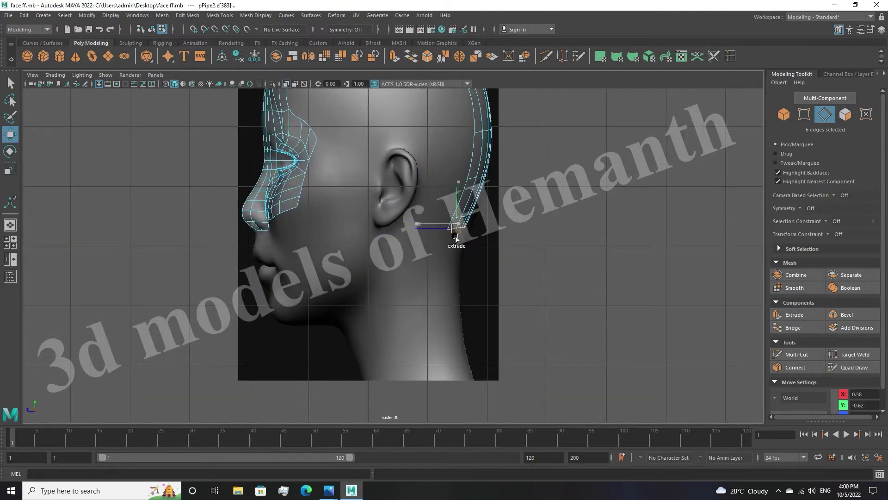
key(F9)
scroll(468, 393, down, 3)
scroll(599, 256, up, 3)
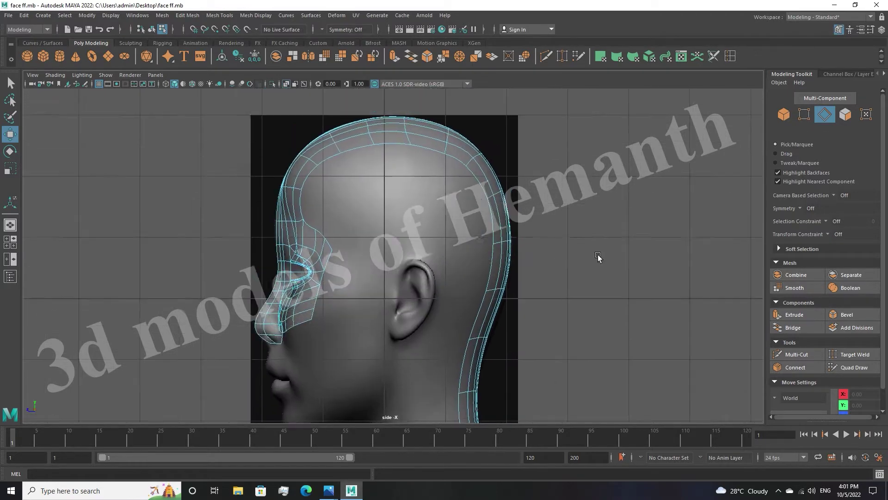
scroll(488, 196, up, 2)
scroll(500, 212, up, 1)
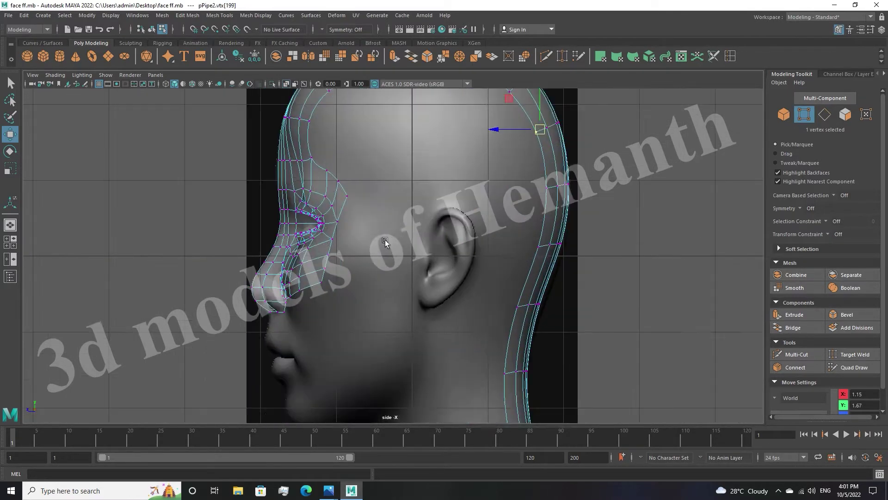
Extrude three crown edges over the scalp and Target Weld the new vertex onto its neighbour
scroll(463, 231, up, 1)
key(F10)
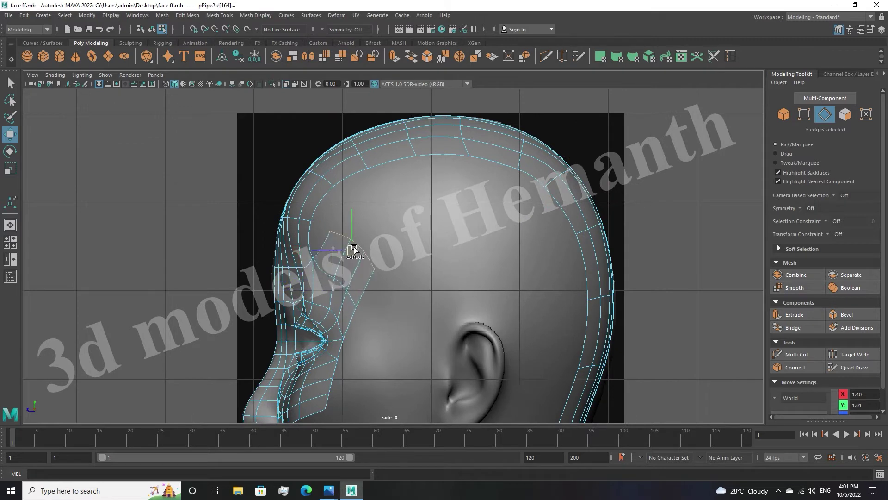
click(393, 243)
scroll(393, 244, up, 1)
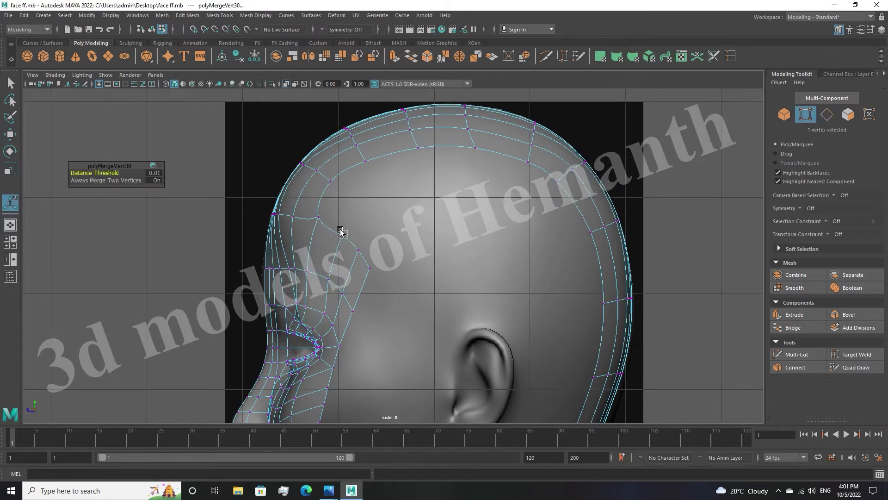
drag(343, 238, 351, 180)
key(ctrl+z)
scroll(393, 252, up, 2)
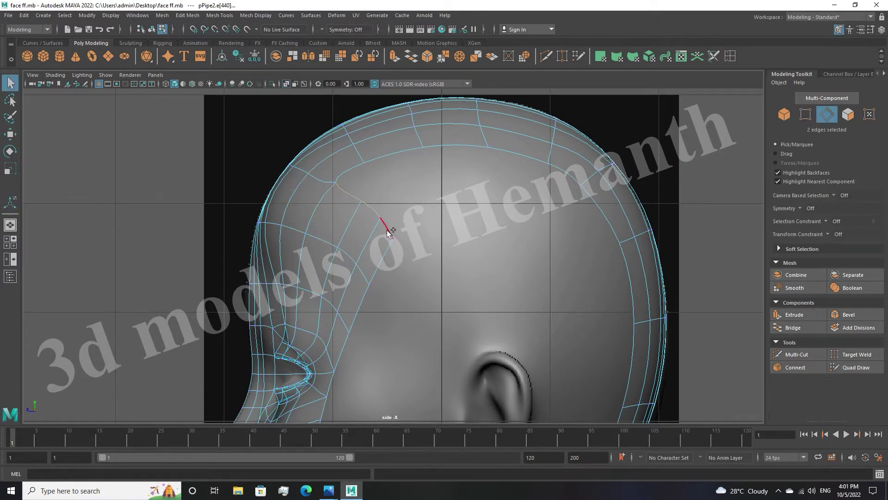
shift+drag(373, 208, 362, 202)
drag(364, 163, 375, 172)
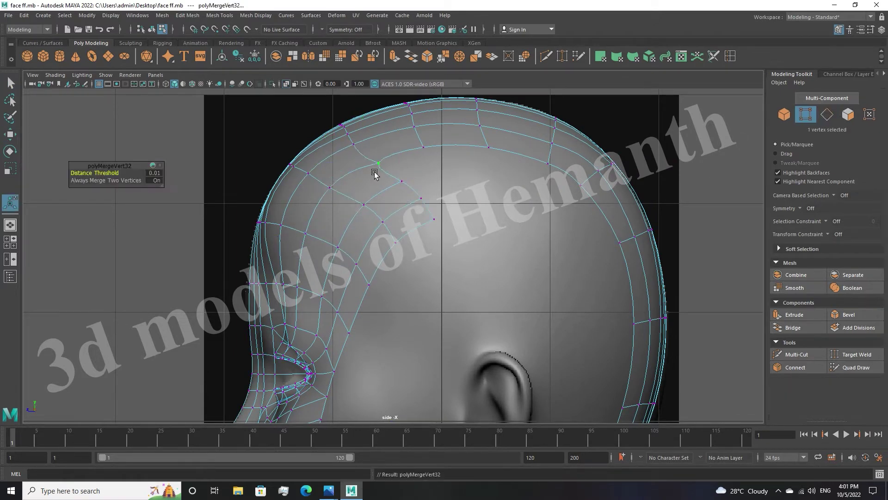
Select the new strip's border edges and scale them inward to tighten the row
click(827, 114)
double_click(423, 179)
key(w)
scroll(461, 223, down, 2)
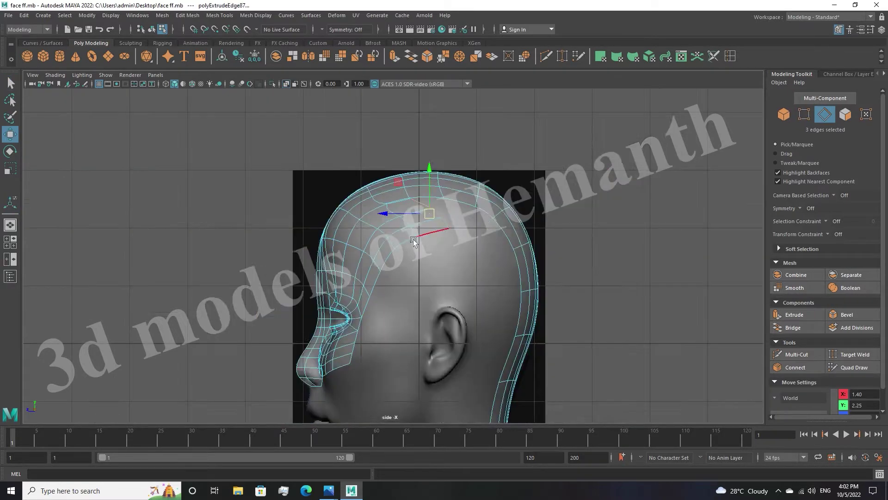
scroll(442, 270, up, 3)
scroll(442, 270, up, 1)
key(r)
drag(452, 206, 447, 212)
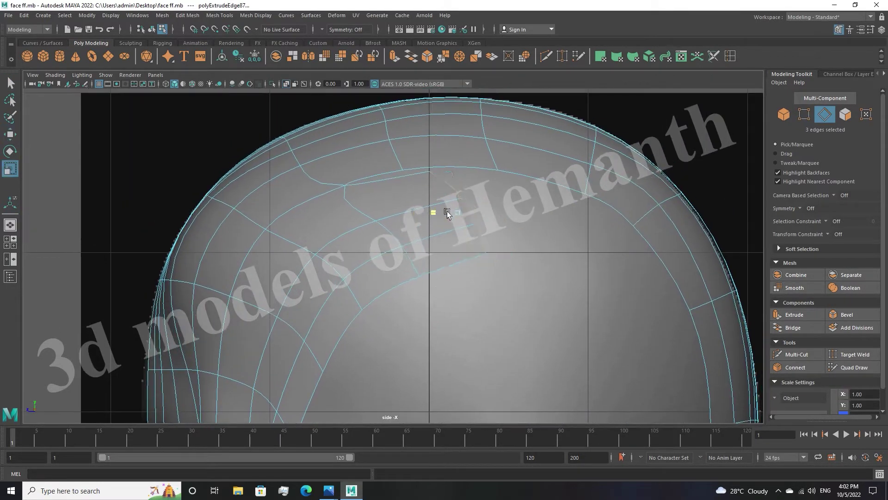
Select a scalp vertex and return to the maximized front view via the four-view layout
key(F9)
click(363, 229)
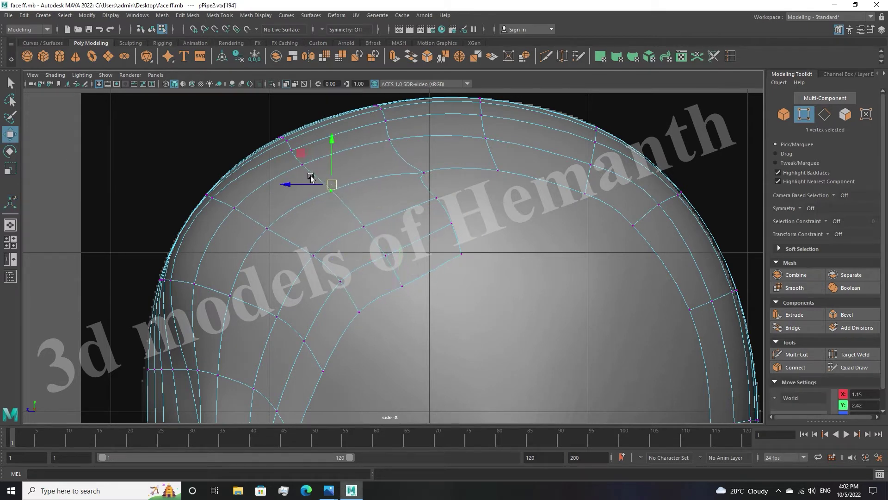
scroll(426, 272, down, 5)
key(space)
key(space)
key(space)
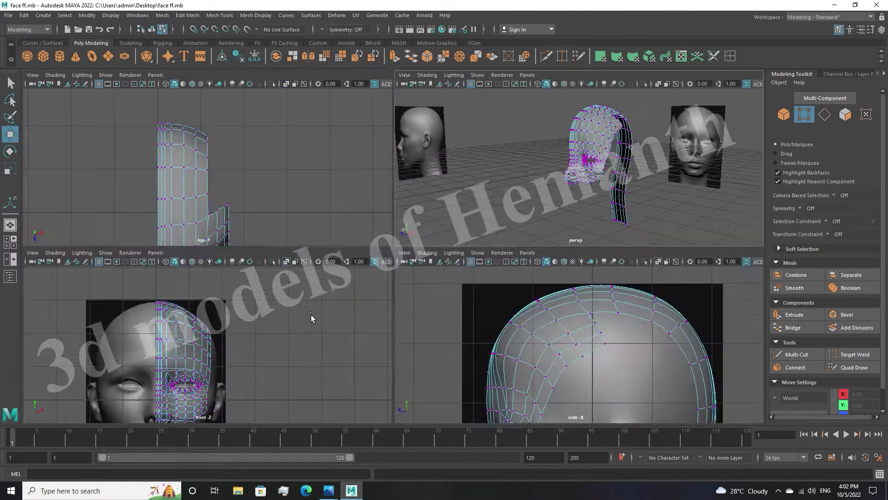
key(space)
Extrude two more edge rows across the crown with Ctrl+E in the side view
scroll(471, 227, up, 1)
click(374, 183)
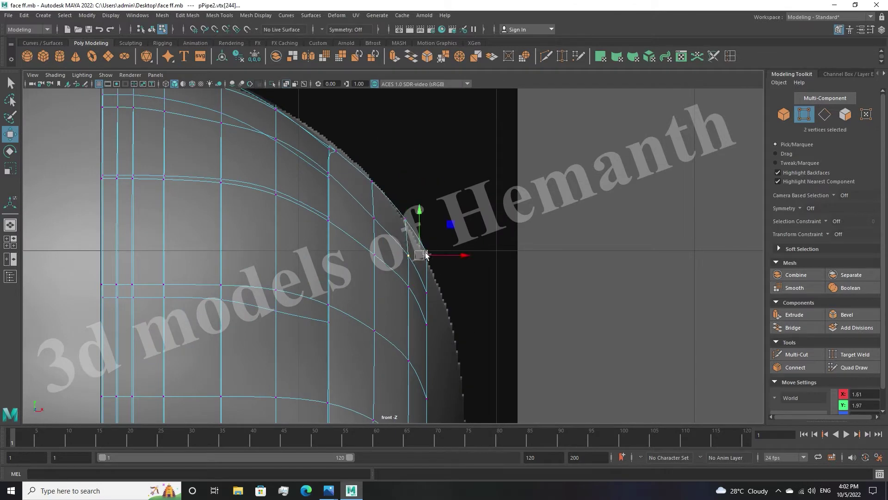
key(space)
key(space)
key(F10)
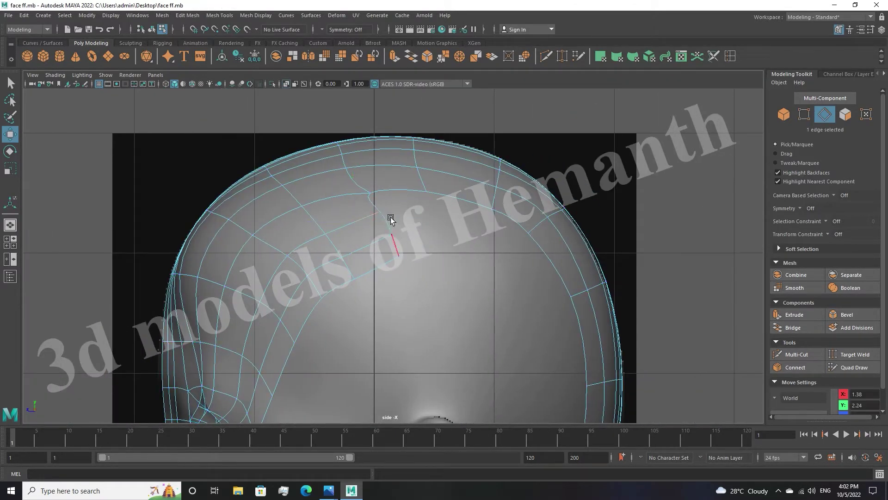
key(ctrl+e)
scroll(450, 228, down, 5)
scroll(379, 180, up, 1)
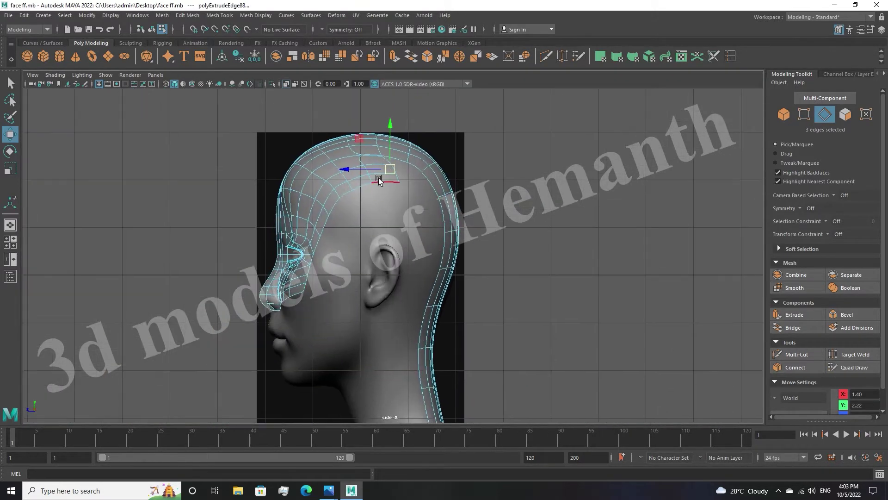
key(ctrl+e)
scroll(412, 179, up, 5)
Weld two crown vertices together and select the crown vertices to tidy next
key(F9)
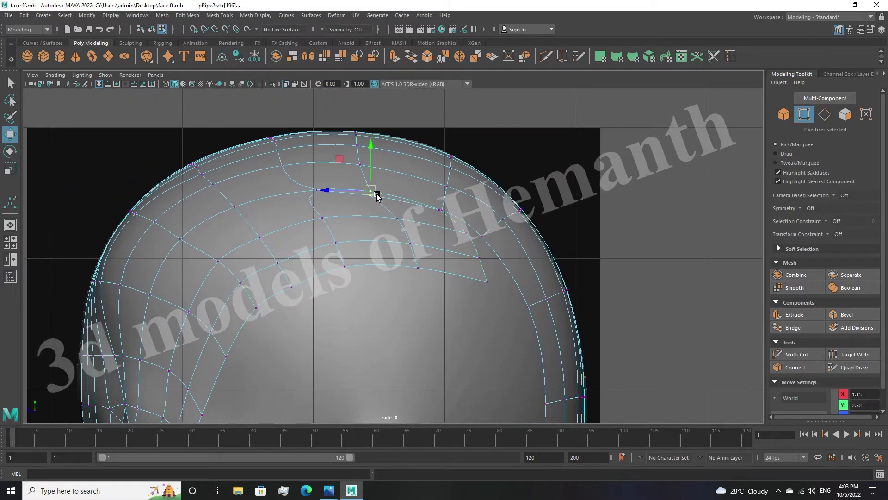
shift+right_drag(377, 196, 462, 234)
scroll(478, 258, down, 4)
scroll(378, 290, up, 2)
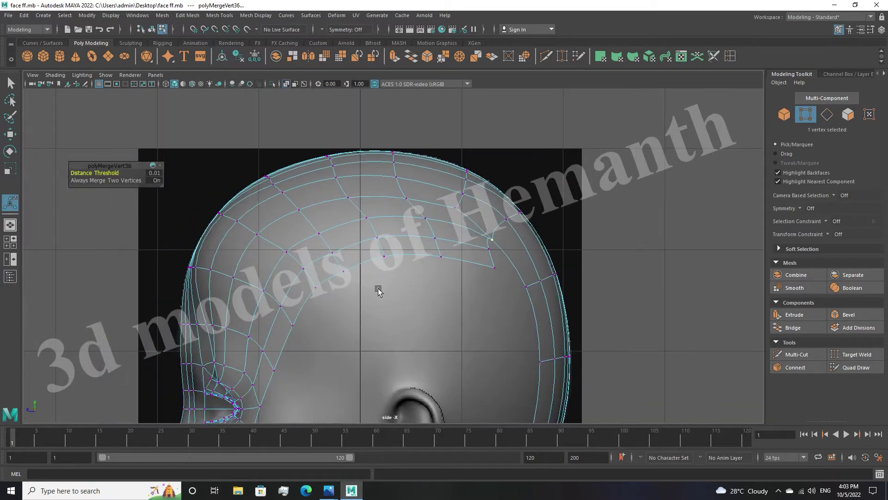
key(w)
drag(330, 237, 318, 230)
scroll(396, 273, down, 3)
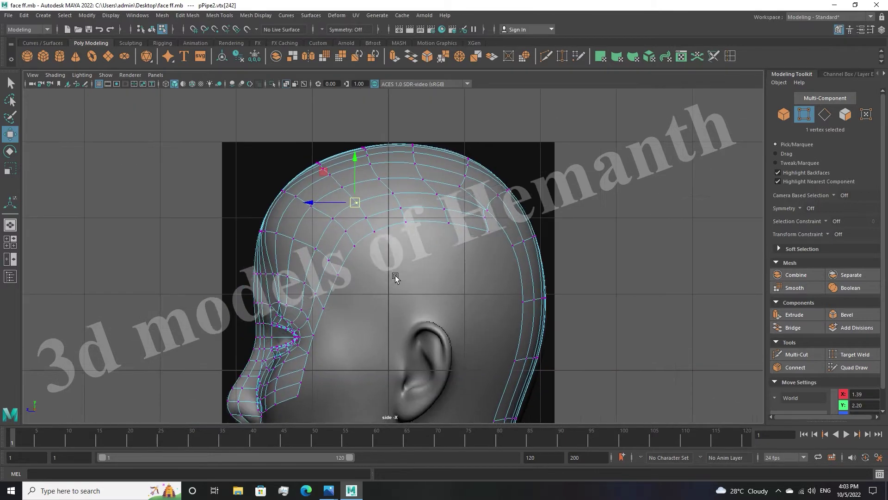
scroll(440, 262, up, 1)
scroll(463, 208, up, 1)
click(479, 157)
alt+middle_drag(469, 210, 466, 266)
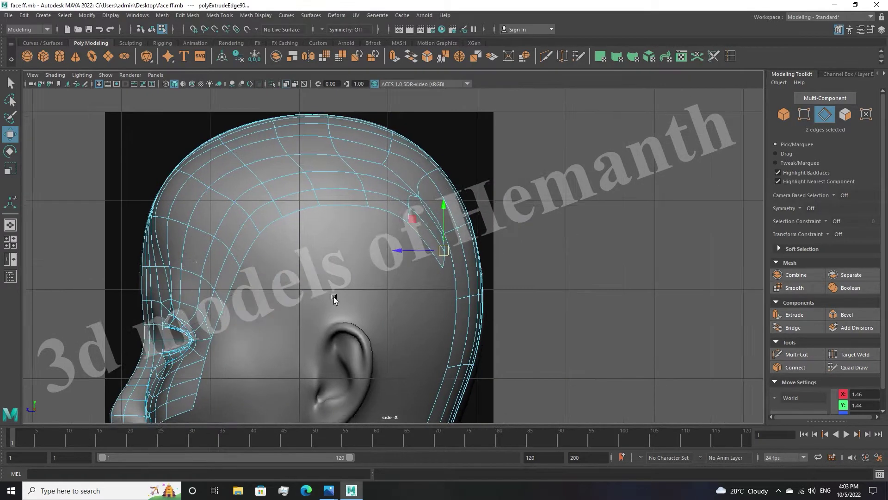
Merge the two selected vertices and pull the skull-edge vertices onto the head silhouette
scroll(452, 235, up, 3)
key(F9)
scroll(465, 205, up, 2)
key(ctrl+alt+m)
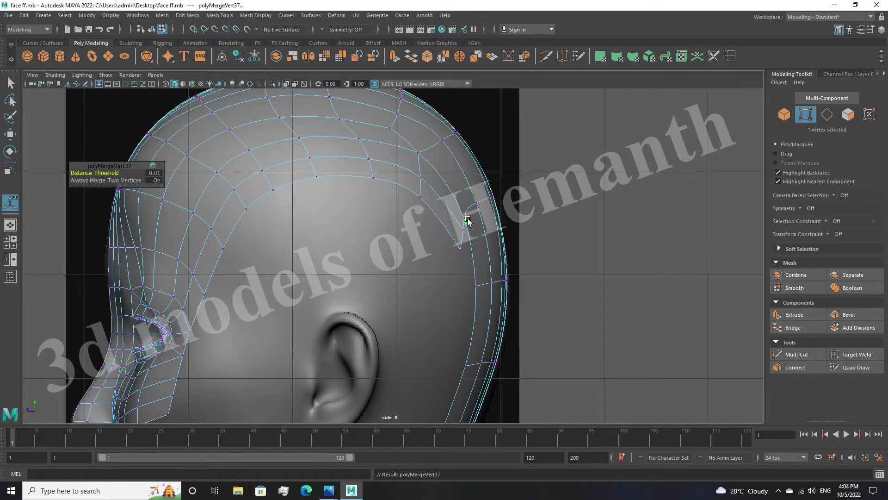
scroll(514, 240, down, 3)
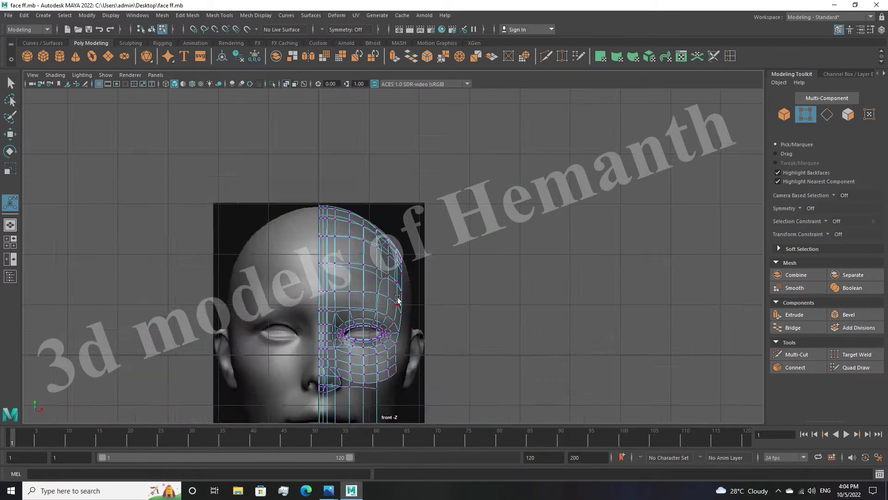
scroll(448, 274, up, 5)
shift+click(388, 255)
key(w)
drag(331, 157, 348, 199)
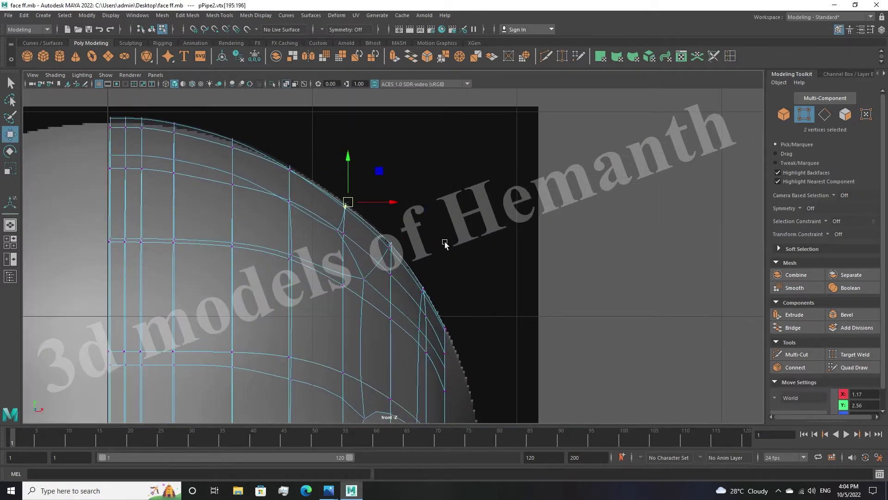
key(space)
key(space)
Select the back-of-head border edges and weld two vertices at the back of the head
scroll(339, 251, up, 1)
click(448, 220)
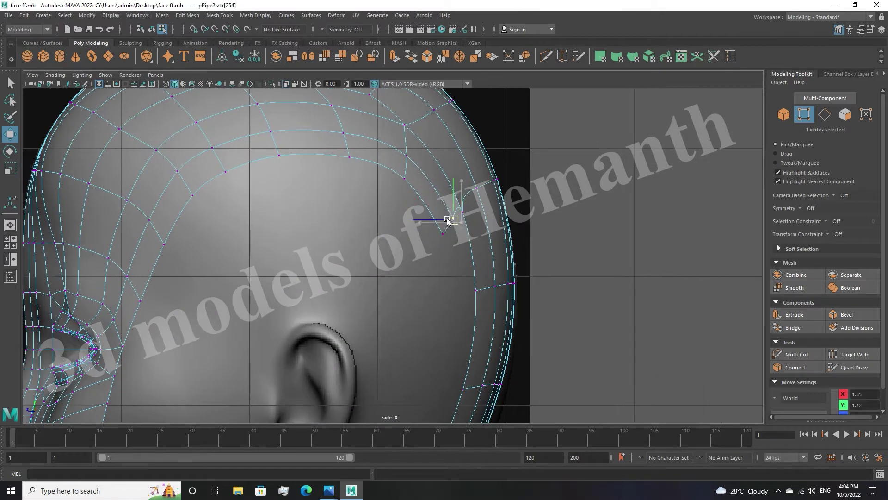
scroll(482, 222, down, 3)
key(F10)
scroll(493, 257, down, 3)
scroll(424, 155, up, 2)
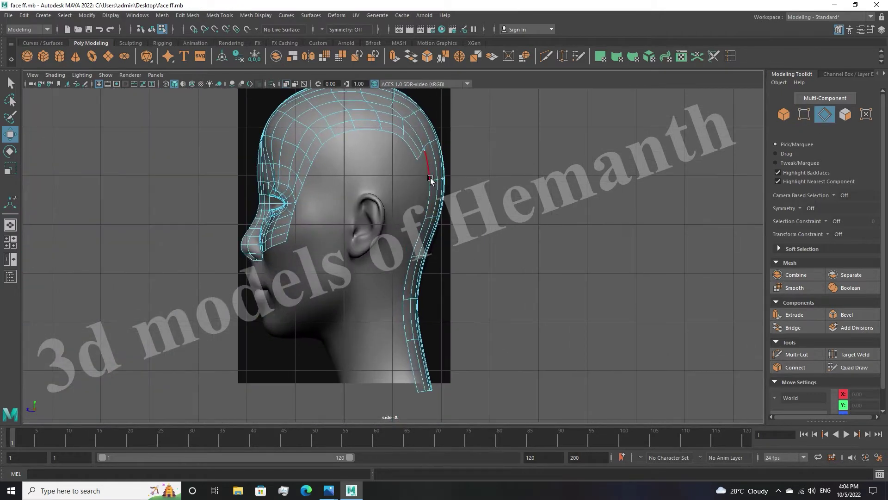
scroll(451, 237, up, 2)
scroll(447, 237, up, 1)
click(441, 236)
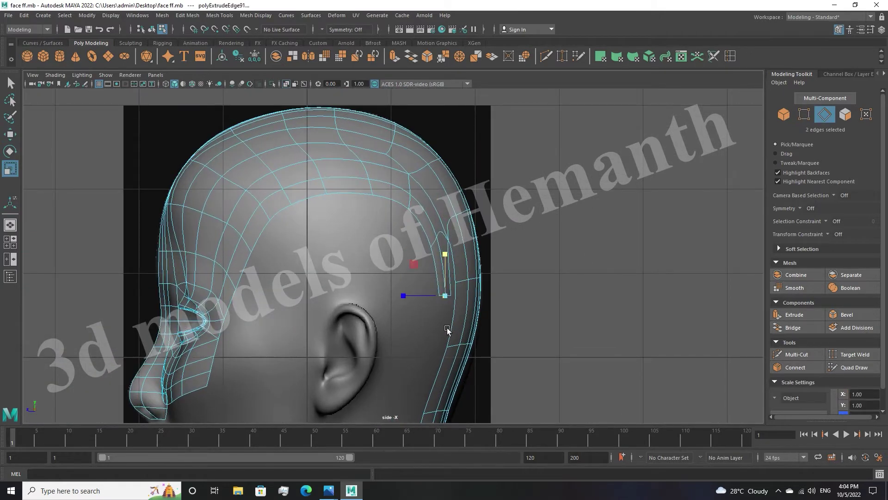
scroll(447, 329, up, 2)
key(w)
click(434, 305)
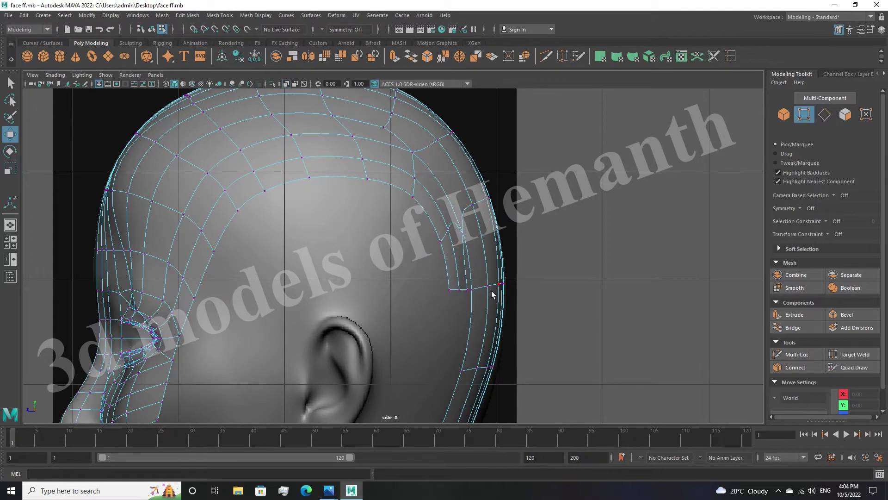
shift+right_drag(475, 296, 490, 324)
Extrude the back-of-head edges and pull them down along the neck
scroll(635, 248, down, 5)
key(F10)
key(q)
scroll(436, 162, up, 2)
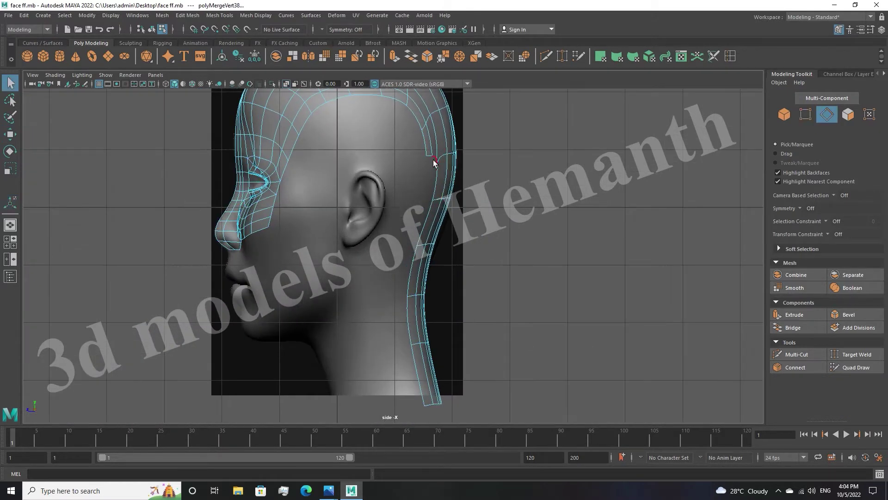
scroll(439, 221, up, 2)
scroll(441, 222, up, 3)
key(w)
shift+drag(540, 175, 489, 370)
scroll(491, 277, down, 3)
scroll(491, 276, down, 2)
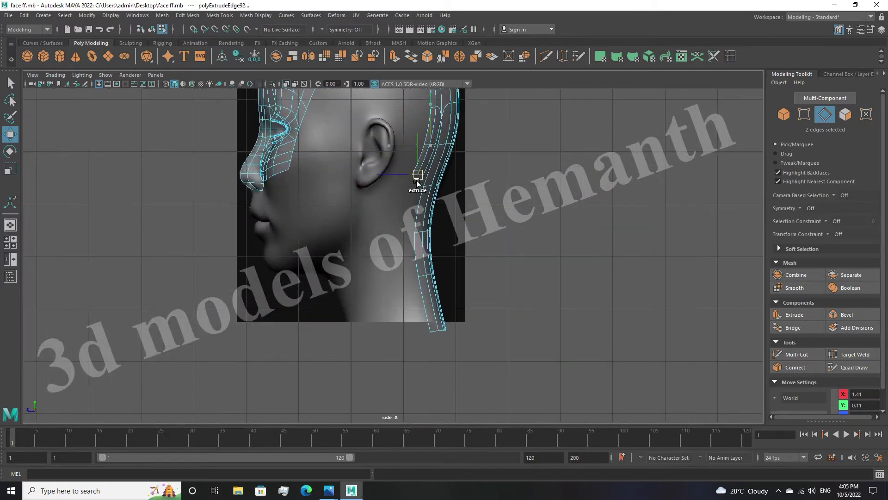
scroll(567, 188, up, 3)
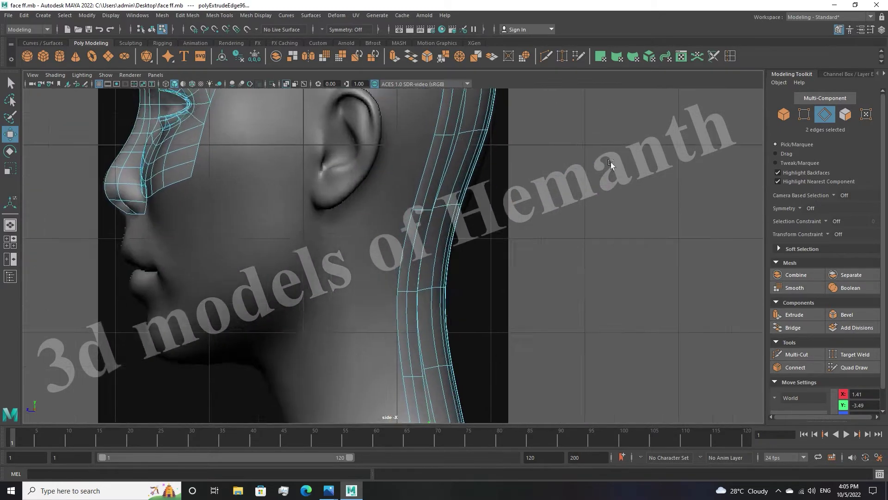
scroll(610, 162, up, 3)
Target Weld the neck strip's loose vertices into the adjoining row
key(F9)
scroll(417, 379, up, 3)
shift+right_drag(440, 198, 440, 218)
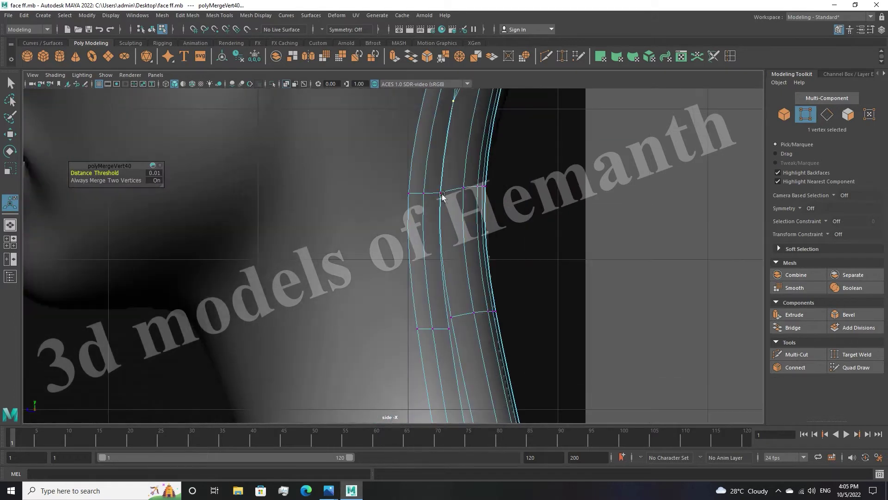
scroll(547, 252, down, 3)
drag(465, 338, 478, 343)
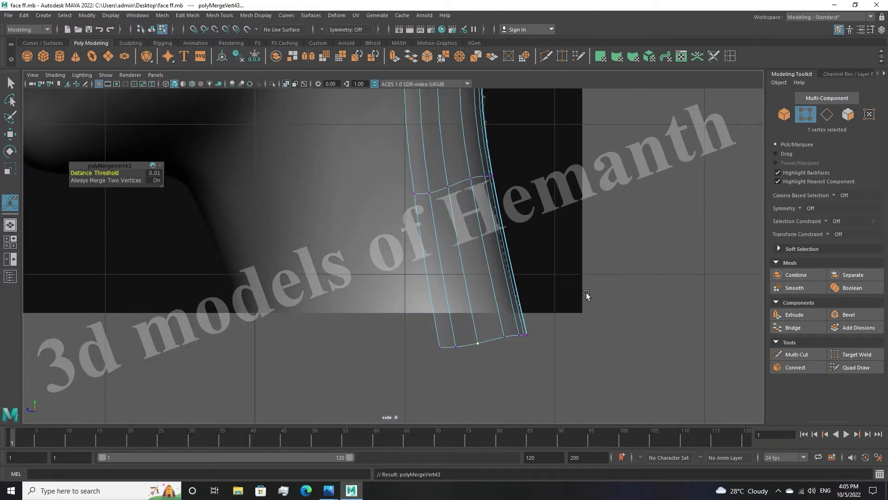
key(space)
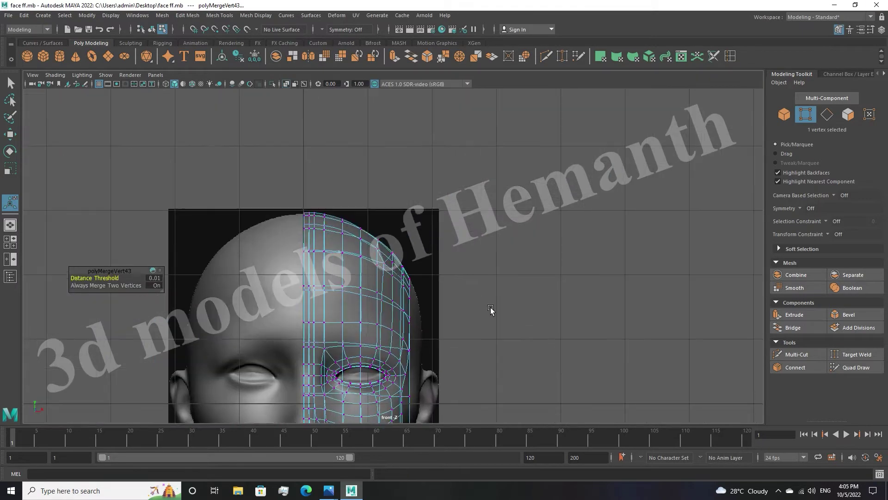
Marquee-select the bottom neck-row vertices below the face and scale them
key(space)
key(space)
key(space)
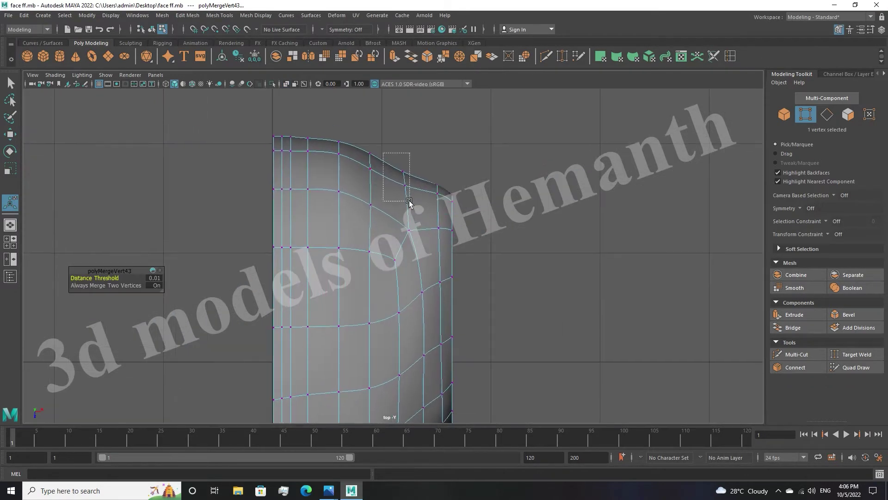
drag(385, 155, 405, 209)
key(w)
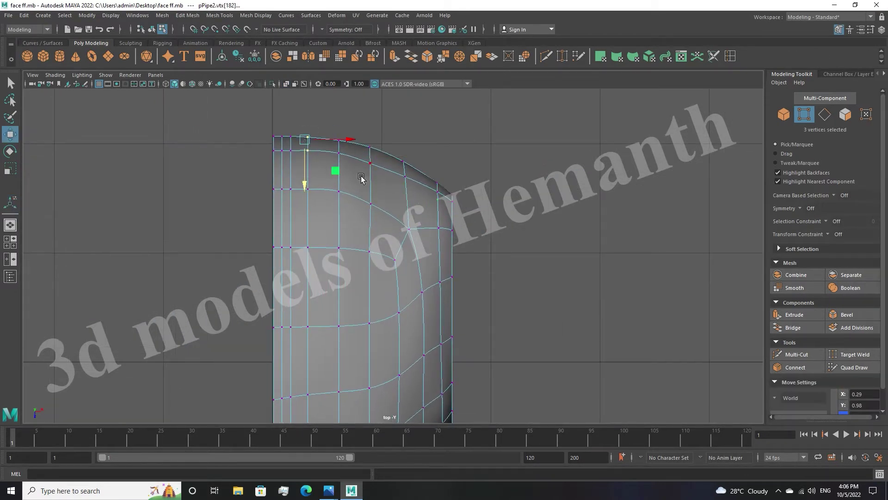
drag(543, 249, 543, 287)
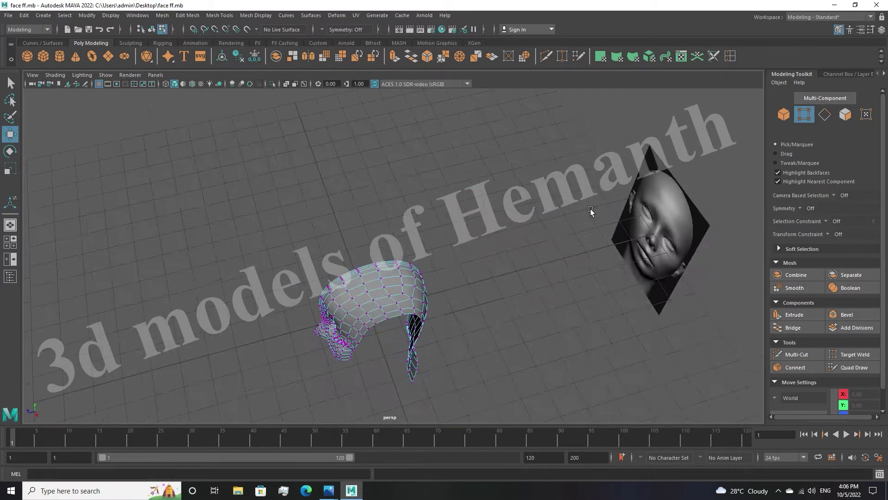
drag(421, 397, 313, 360)
key(r)
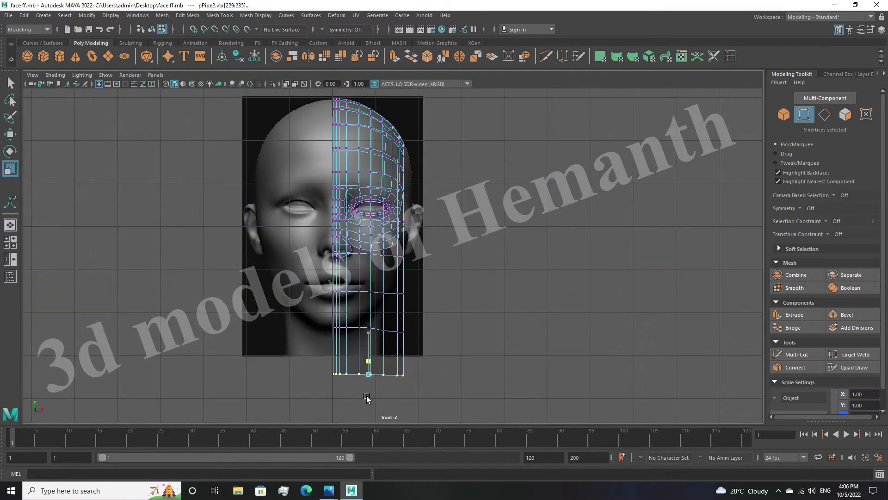
key(space)
key(space)
In the side view, select the scalp's top-edge vertices to align them with the skull outline
scroll(546, 238, up, 3)
scroll(443, 246, up, 3)
click(394, 212)
scroll(388, 192, up, 1)
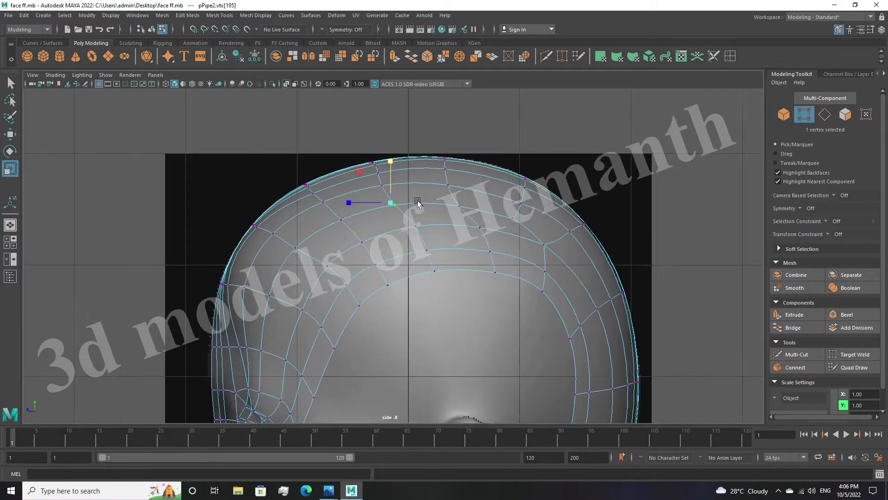
alt+middle_drag(401, 195, 400, 207)
drag(342, 145, 389, 181)
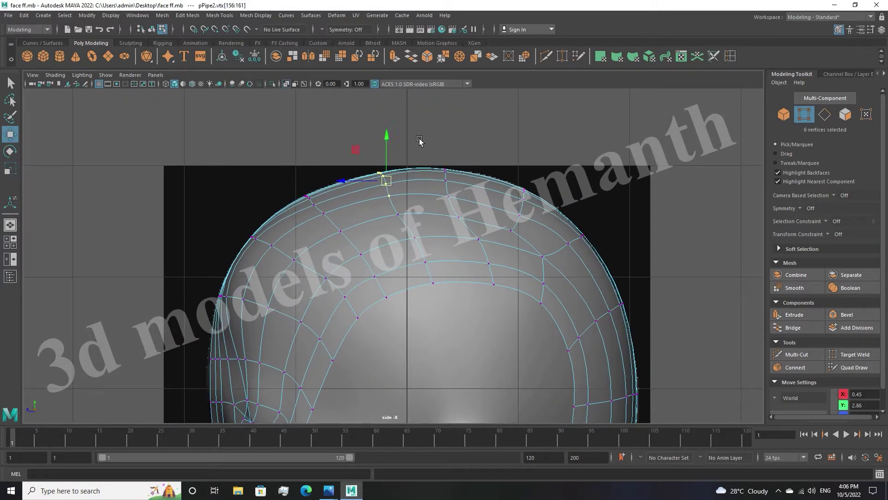
drag(475, 219, 475, 219)
scroll(417, 241, down, 3)
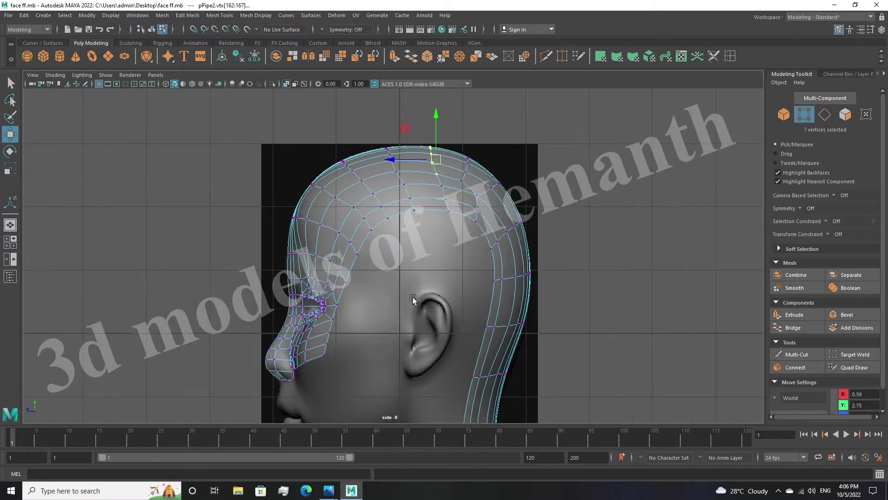
scroll(363, 267, down, 3)
key(space)
key(shift+f)
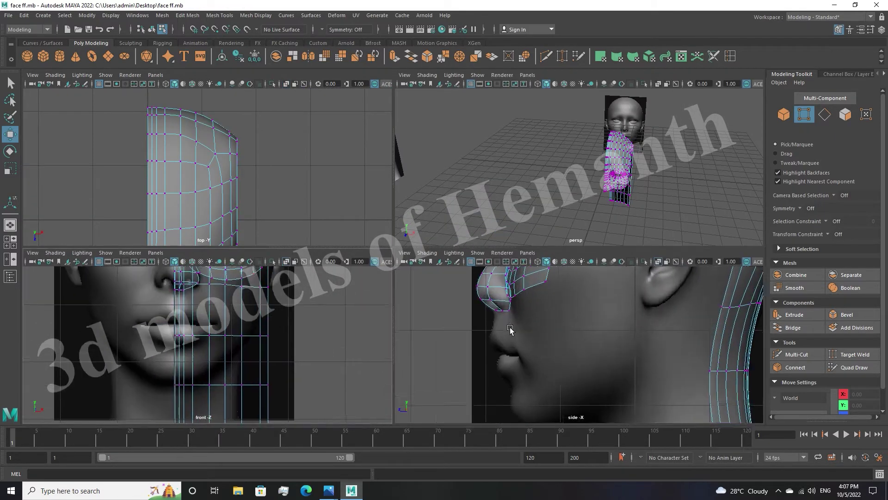
Extrude the nose-border edge loop downward twice into new rows across the upper cheek
scroll(649, 190, up, 5)
key(F10)
double_click(555, 155)
scroll(271, 310, down, 3)
scroll(270, 310, up, 3)
key(ctrl+e)
drag(485, 337, 528, 363)
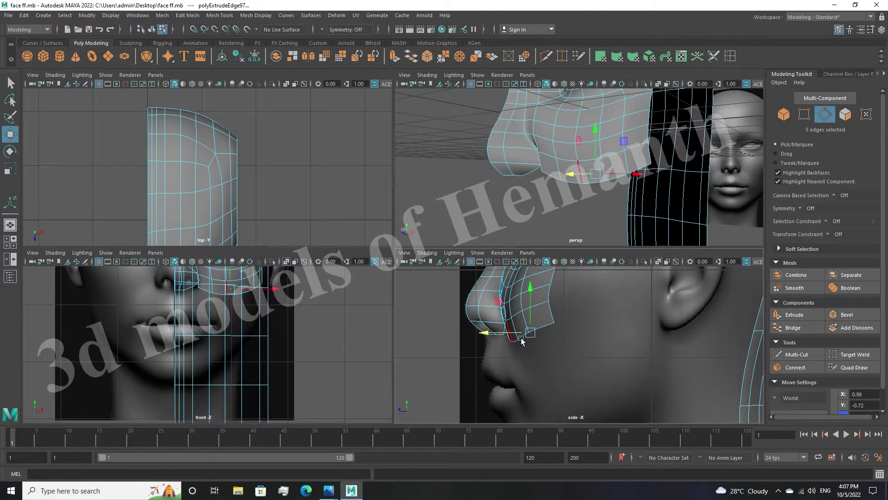
key(ctrl+e)
scroll(461, 226, down, 5)
Target-weld the two vertices beside the nostril into one
key(space)
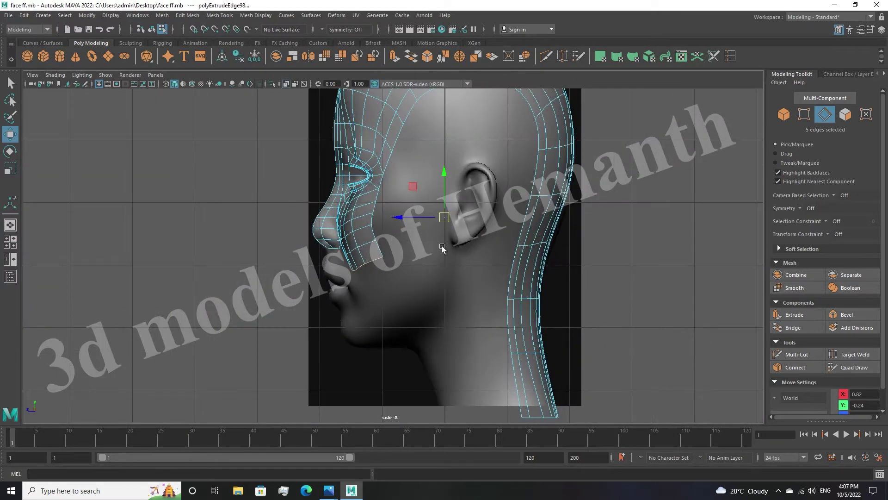
click(308, 301)
key(space)
key(space)
scroll(341, 257, up, 3)
scroll(293, 198, up, 2)
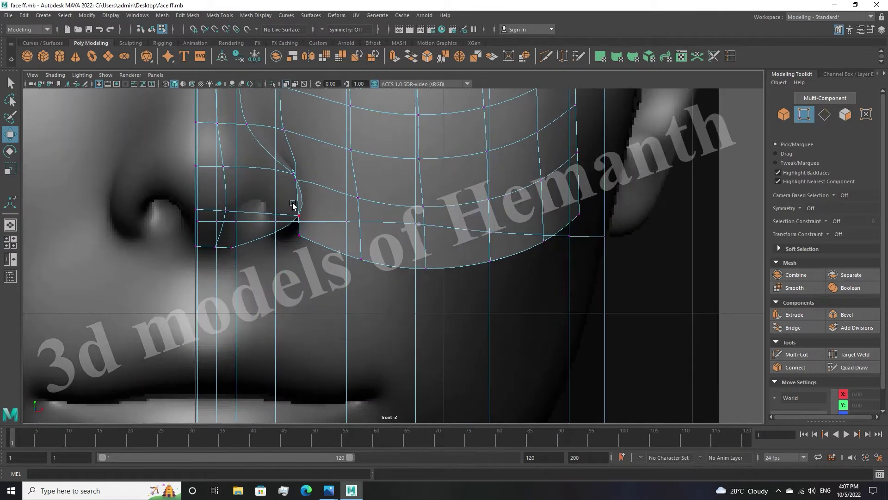
key(F9)
click(297, 174)
shift+right_drag(416, 118, 500, 246)
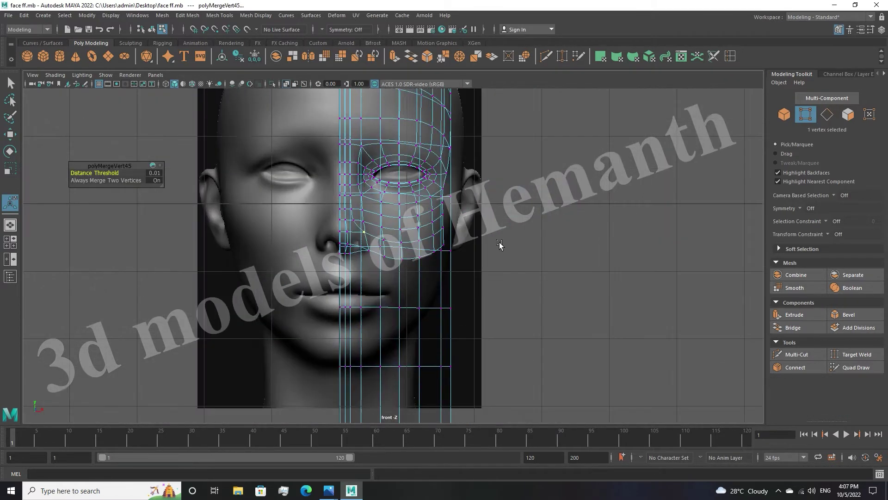
key(space)
key(space)
key(space)
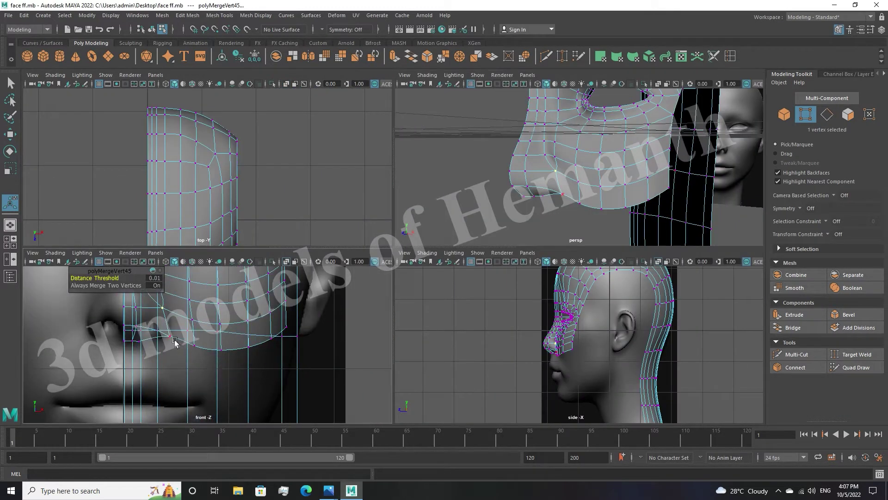
Nudge the welded nostril vertex into place, undoing trial vertex changes
key(space)
key(w)
drag(345, 257, 334, 248)
key(space)
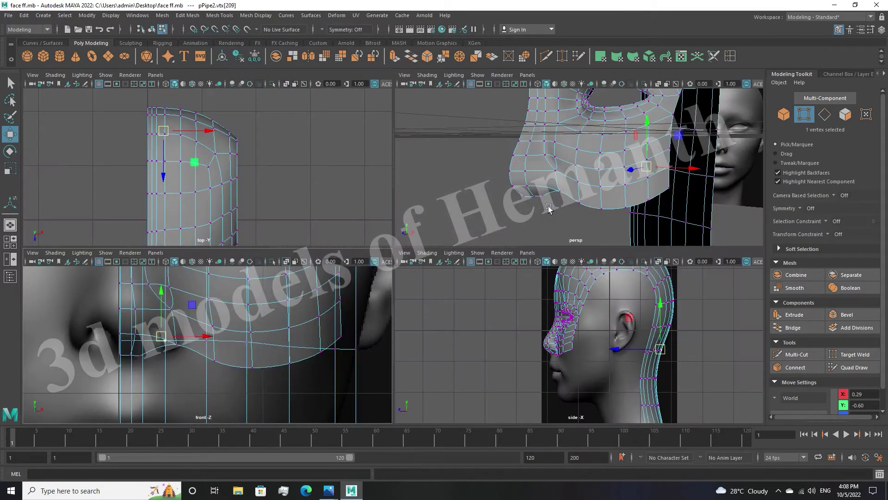
key(space)
key(ctrl+z)
key(space)
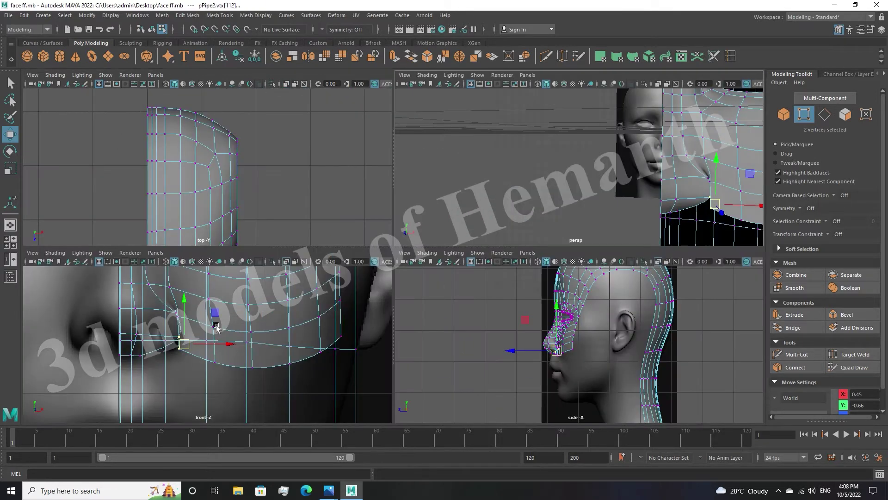
key(space)
key(y)
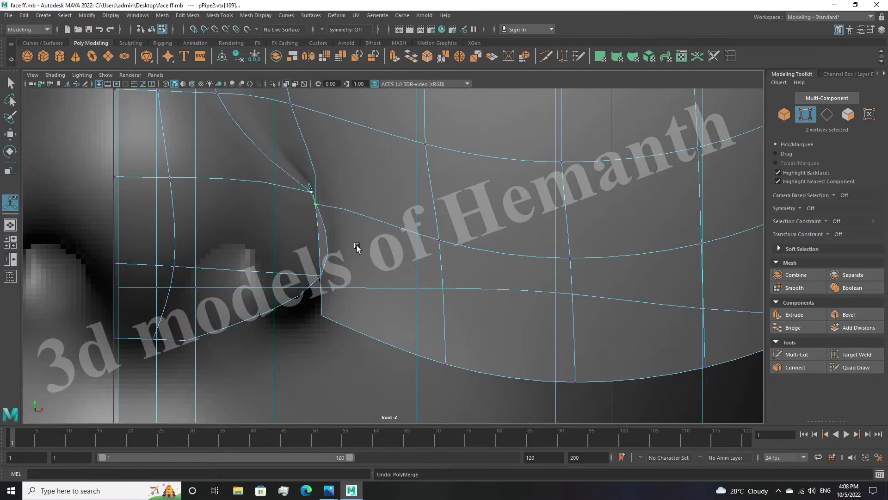
key(ctrl+z)
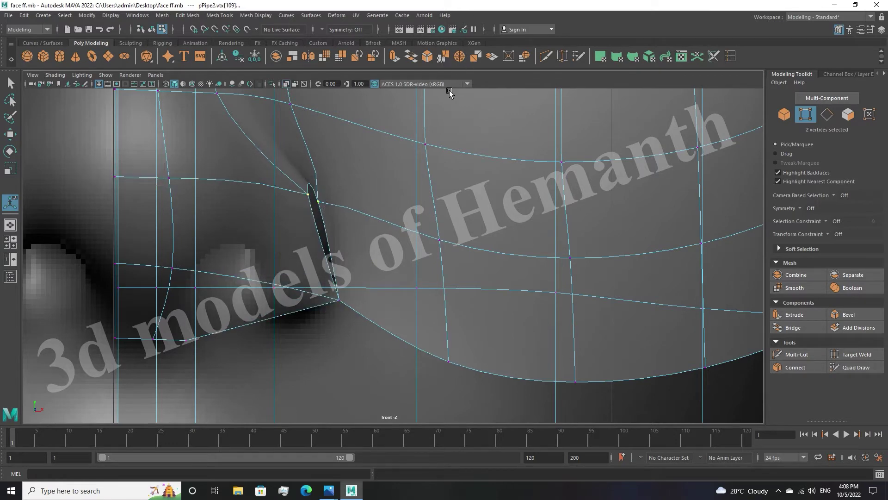
key(space)
key(space)
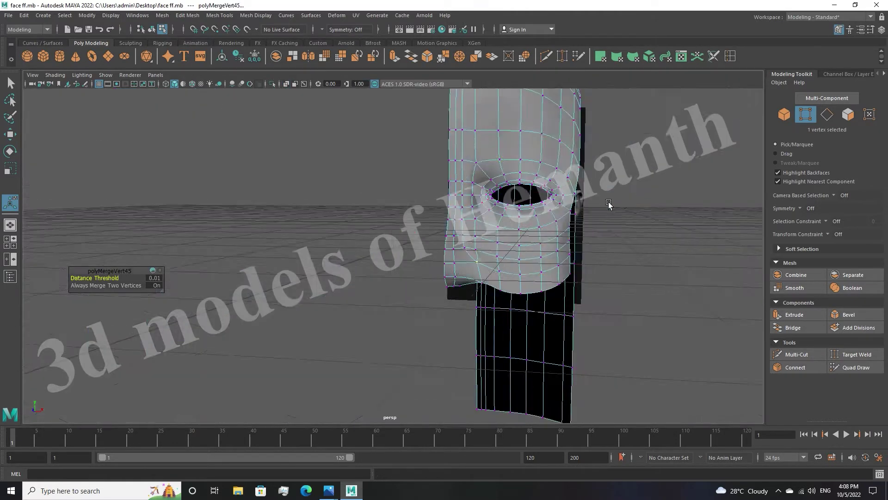
alt+drag(620, 198, 422, 306)
key(space)
key(space)
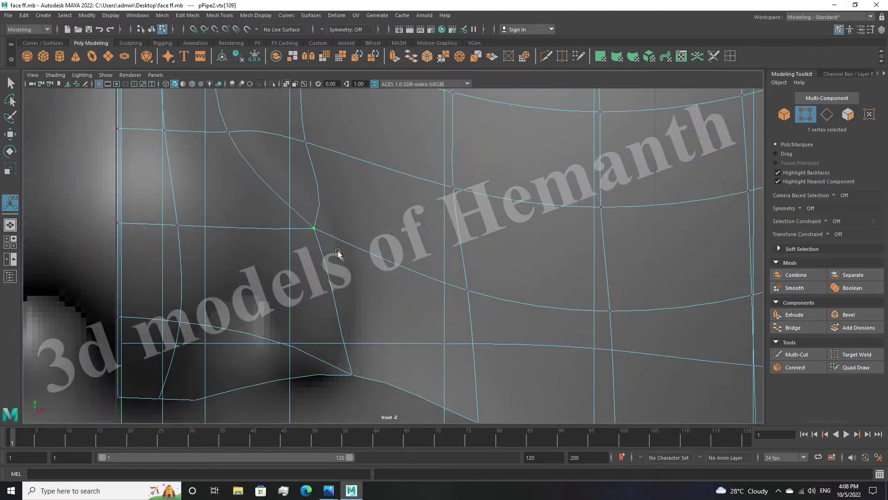
Select the nose-corner vertex and try a flattening scale, then undo it
key(w)
click(354, 375)
scroll(357, 379, down, 5)
scroll(496, 288, down, 3)
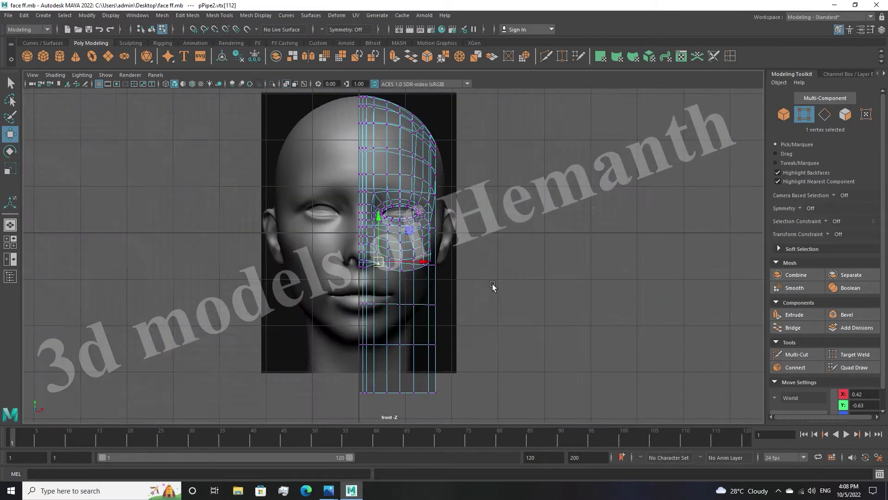
scroll(497, 288, up, 4)
key(space)
key(space)
drag(416, 281, 398, 283)
key(ctrl+z)
key(space)
key(space)
key(space)
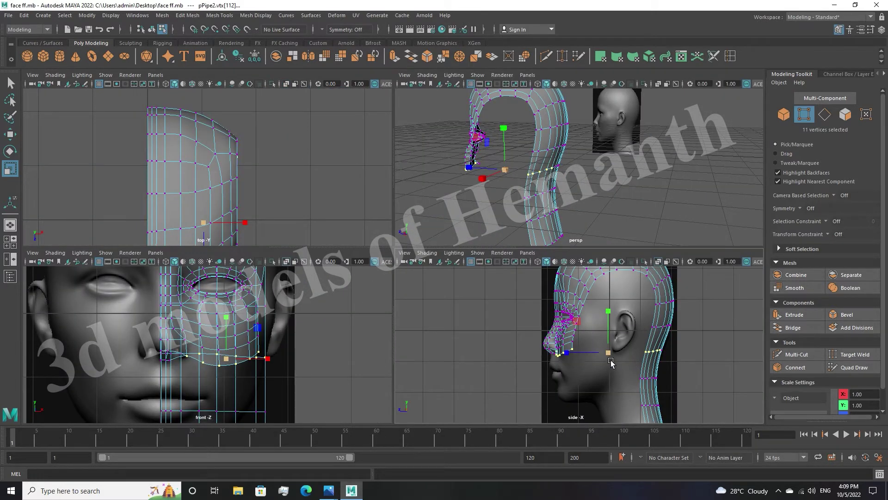
In side view, extrude the scalp edges into new faces over the temple
key(space)
scroll(436, 404, up, 3)
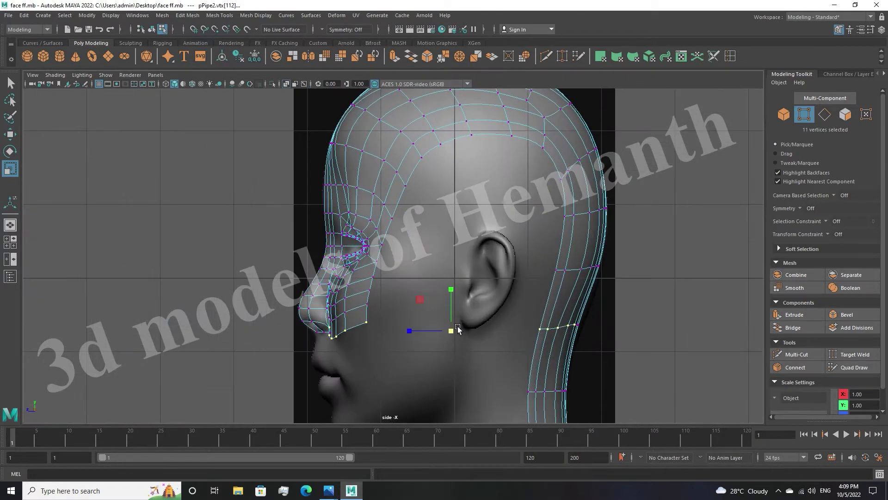
scroll(462, 252, up, 3)
scroll(425, 291, up, 3)
scroll(424, 290, up, 1)
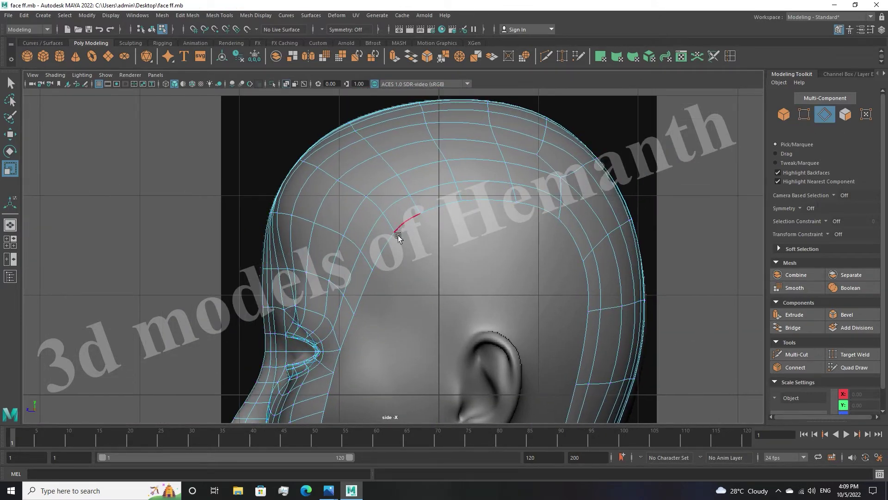
shift+drag(365, 290, 406, 284)
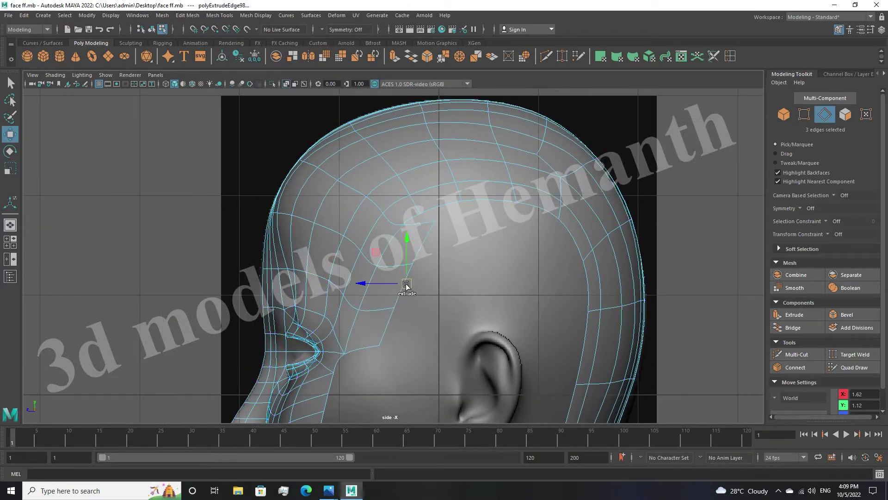
scroll(474, 250, up, 1)
scroll(490, 241, up, 1)
Extrude the edge loop on the side of the head toward the back of the head
key(F9)
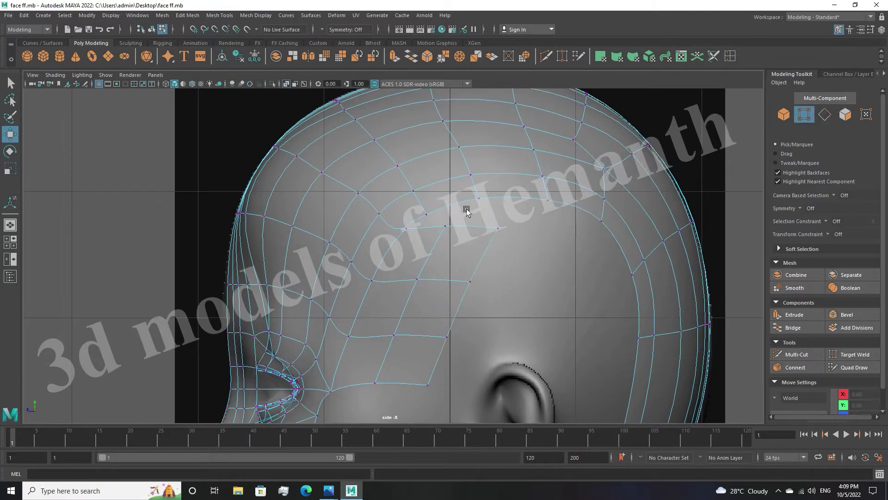
key(q)
scroll(507, 236, down, 2)
scroll(478, 254, up, 1)
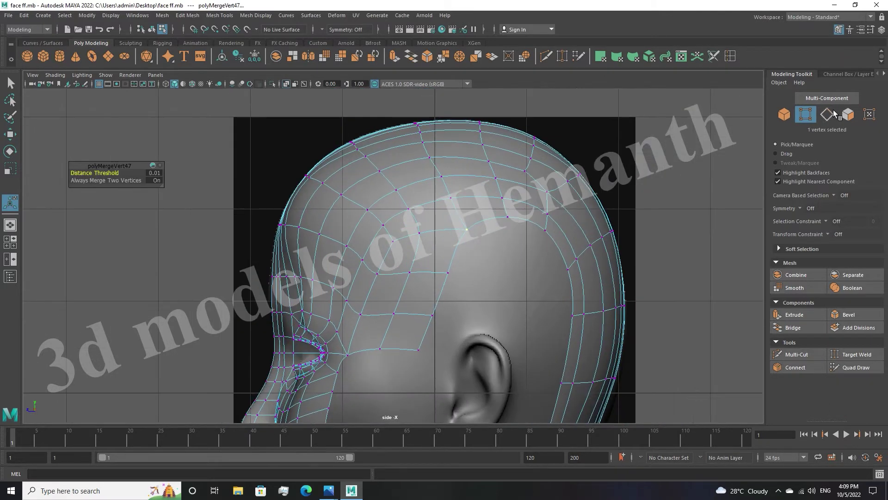
key(F10)
click(432, 326)
shift+double_click(441, 301)
key(w)
mouse_move(489, 287)
shift+mouse_down()
mouse_move(531, 293)
mouse_move(551, 336)
shift+mouse_up()
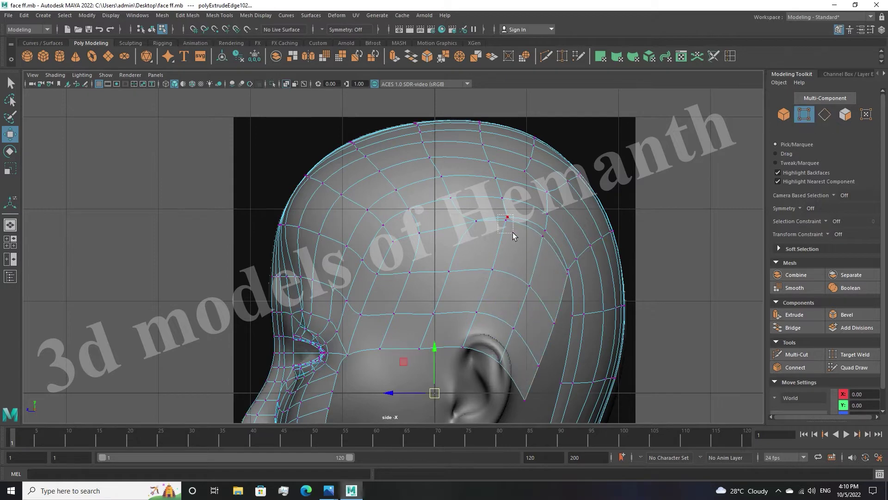
Target-weld the two overlapping vertices above the ear into one
drag(499, 216, 512, 234)
shift+right_drag(513, 234, 546, 243)
scroll(509, 259, down, 3)
shift+right_drag(505, 302, 499, 319)
scroll(502, 344, up, 2)
scroll(481, 301, up, 3)
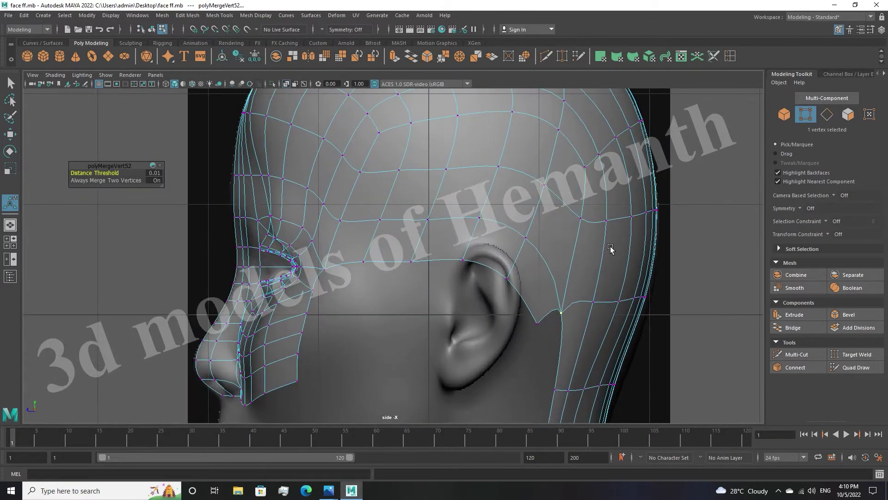
Move a vertex near the ear to curve the strip around its top
click(468, 246)
key(w)
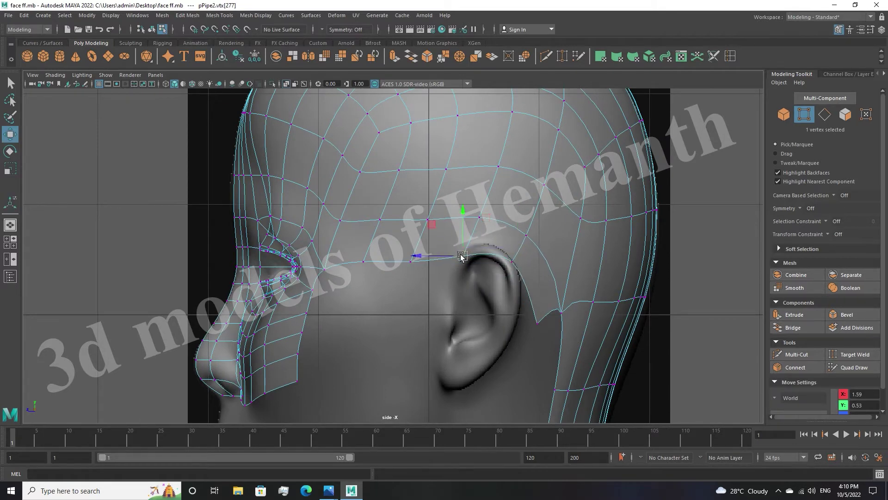
scroll(487, 240, down, 3)
scroll(536, 324, up, 3)
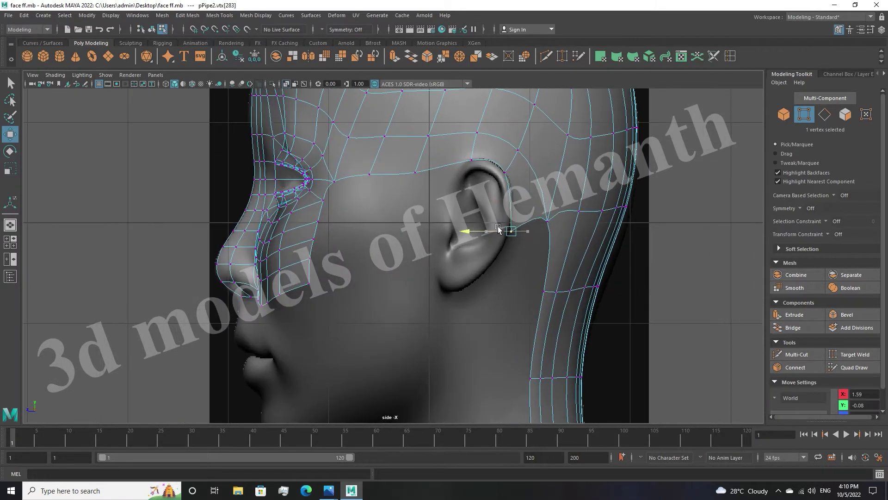
click(526, 224)
alt+middle_drag(527, 224, 528, 231)
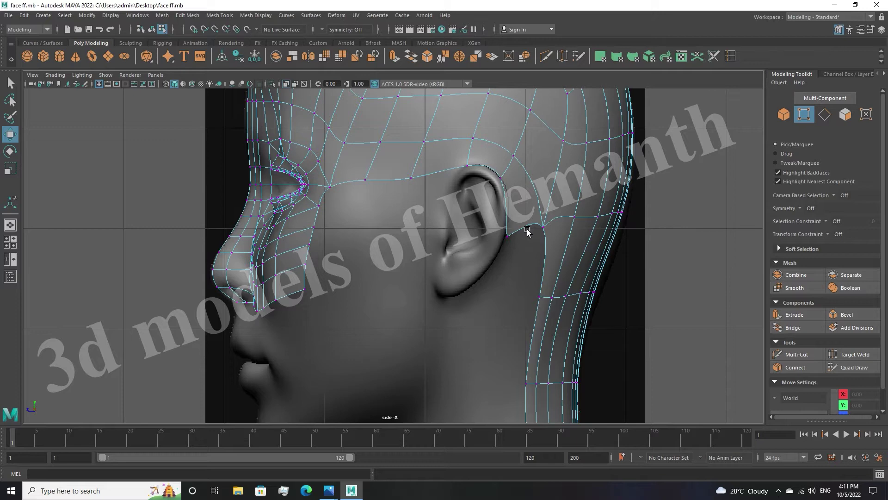
Frame the head mesh and try selecting edges along the side of the head
key(space)
key(space)
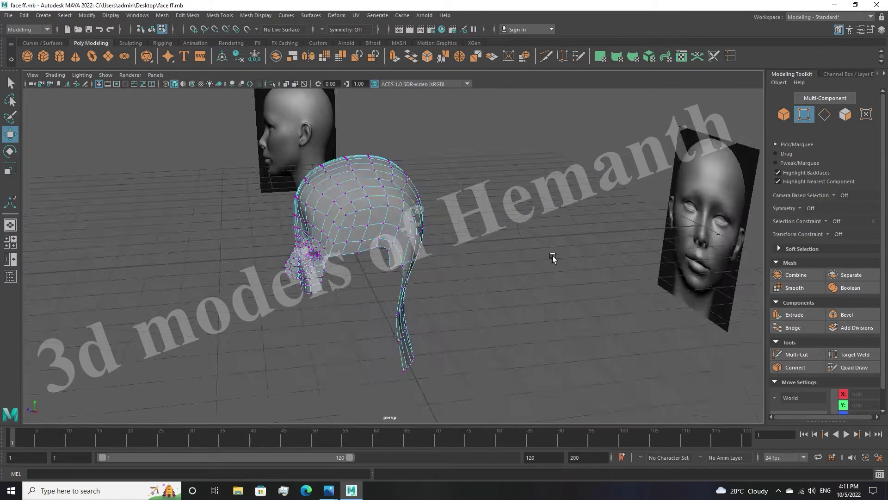
key(space)
key(f)
key(f)
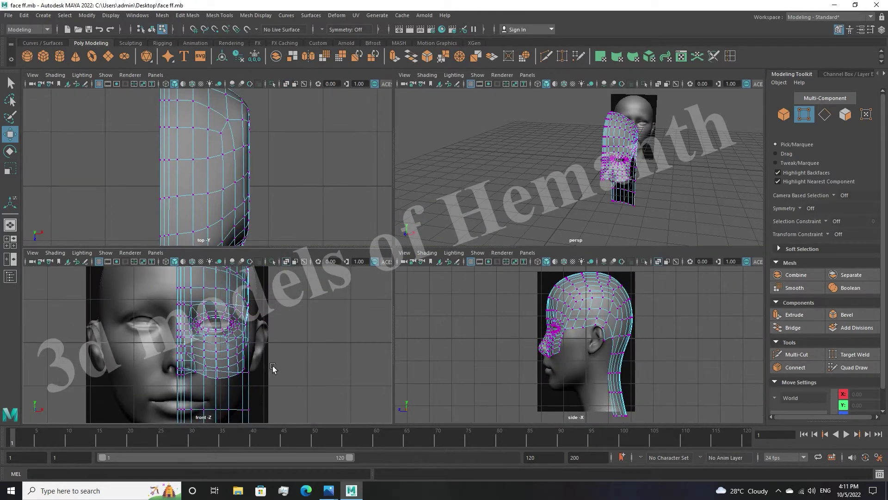
key(f)
scroll(557, 225, up, 3)
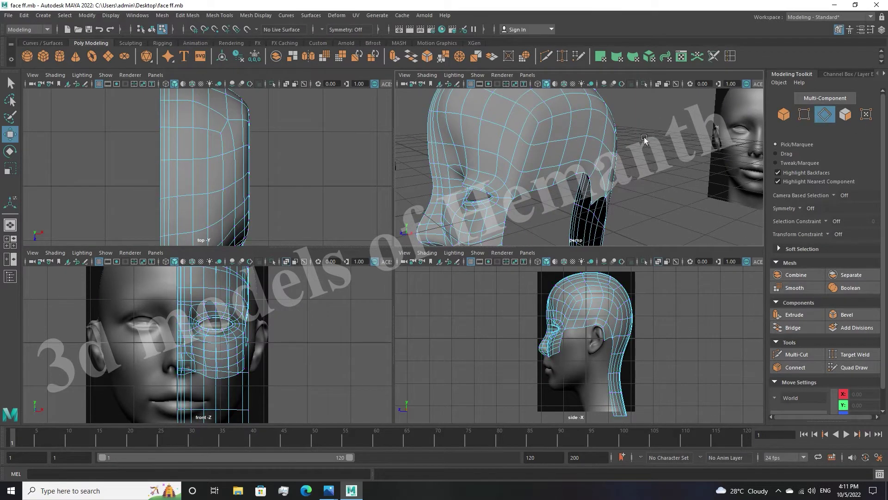
click(579, 164)
shift+click(549, 129)
key(ctrl+z)
shift+click(595, 171)
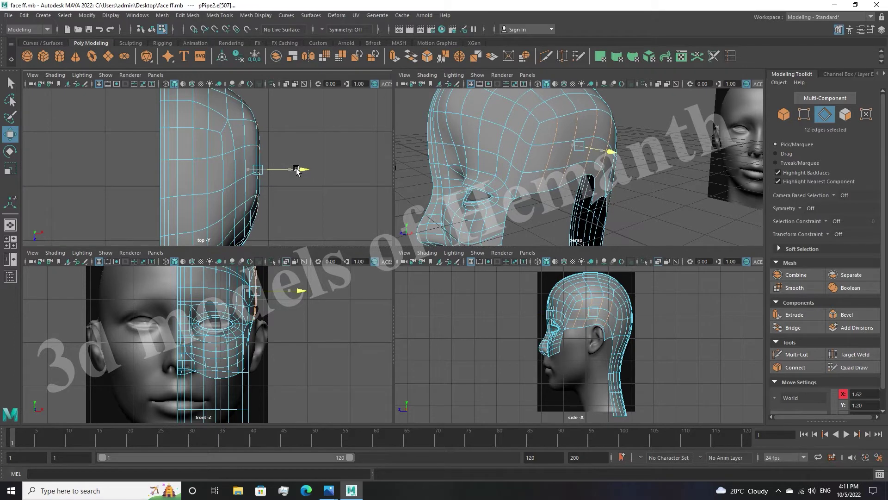
Undo the trial edge edits back to whole-object selection
key(ctrl+z)
key(ctrl+z)
key(ctrl+z)
key(ctrl+z)
key(ctrl+z)
key(ctrl+z)
key(ctrl+z)
key(ctrl+z)
key(ctrl+z)
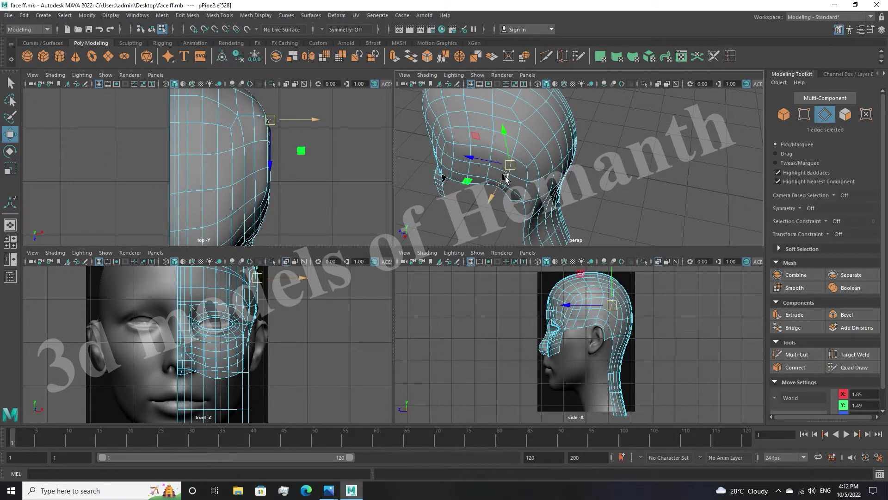
key(space)
key(ctrl+z)
key(ctrl+z)
key(ctrl+z)
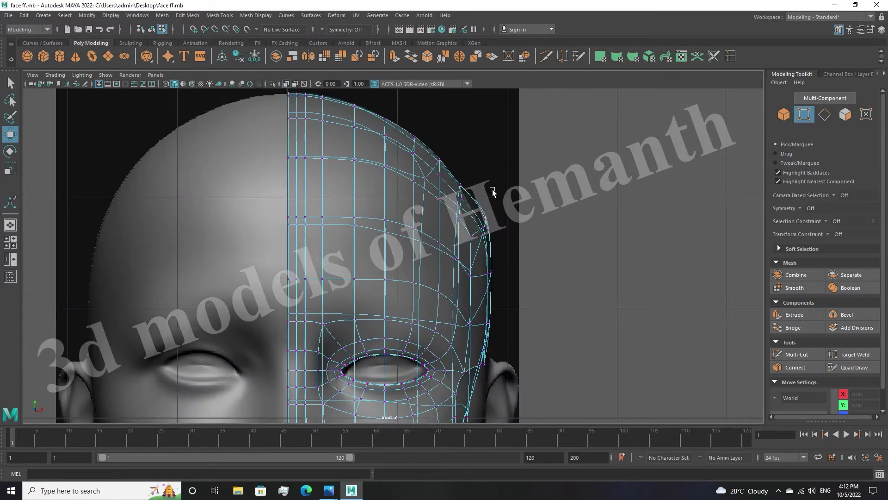
key(ctrl+z)
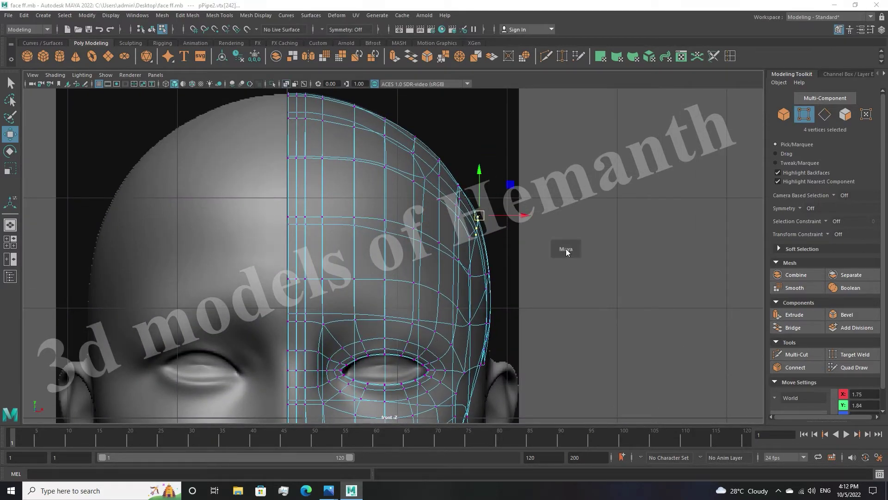
key(ctrl+z)
key(ctrl+z)
key(ctrl+z)
key(ctrl+z)
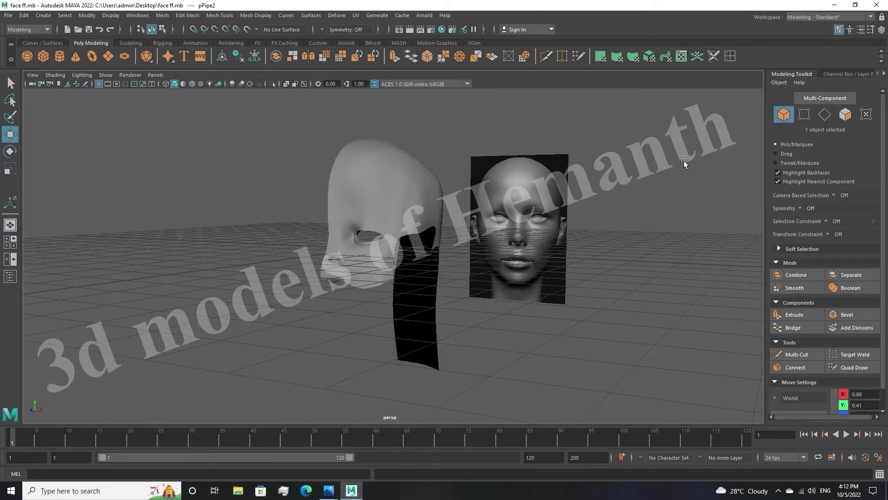
key(ctrl+z)
key(ctrl+z)
key(ctrl+z)
key(ctrl+z)
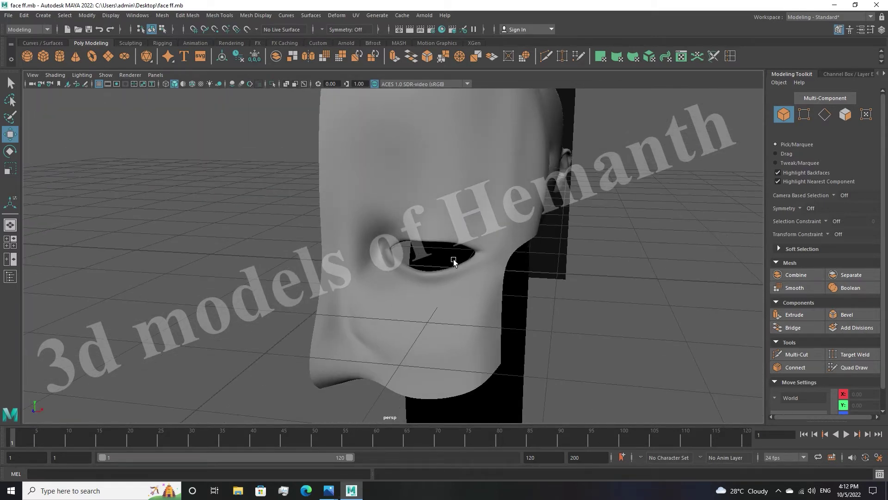
key(ctrl+z)
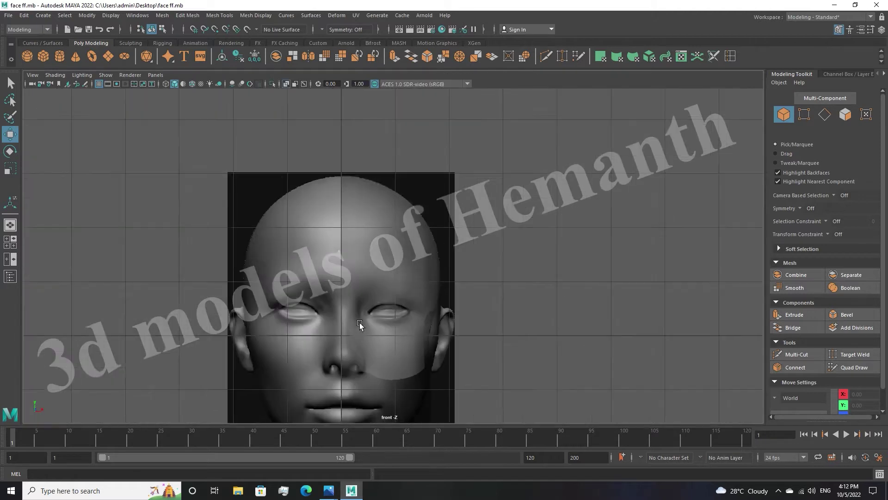
key(ctrl+z)
key(ctrl+z)
key(ctrl+z)
key(ctrl+z)
key(ctrl+z)
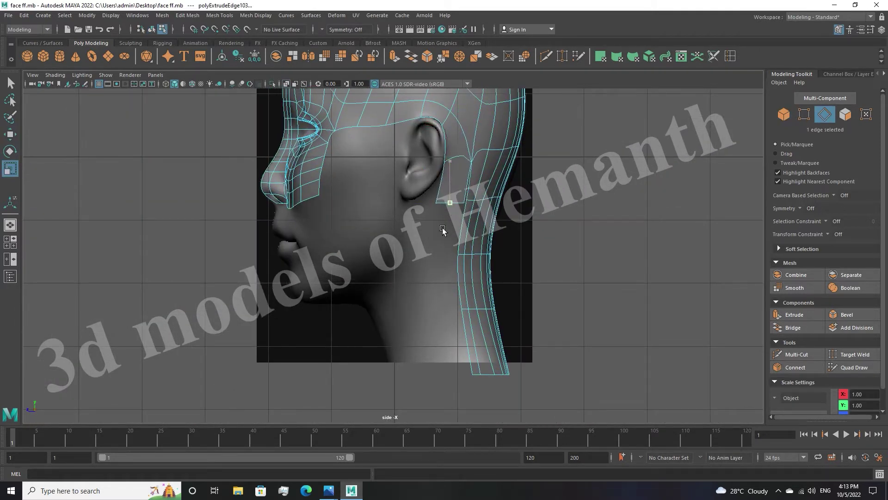
Extrude the edge down the neck and Target Weld its vertex onto the neck strip
mouse_move(449, 204)
shift+mouse_down()
mouse_move(440, 253)
mouse_move(460, 373)
shift+mouse_up()
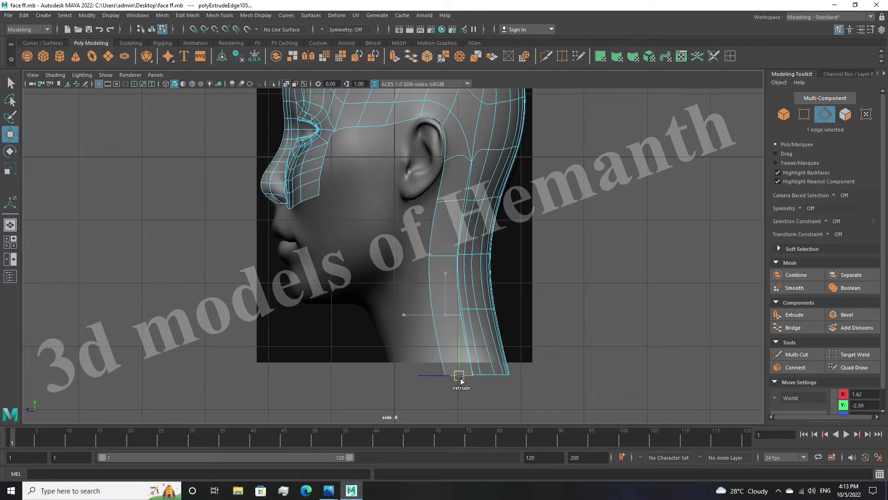
scroll(532, 315, up, 2)
click(309, 58)
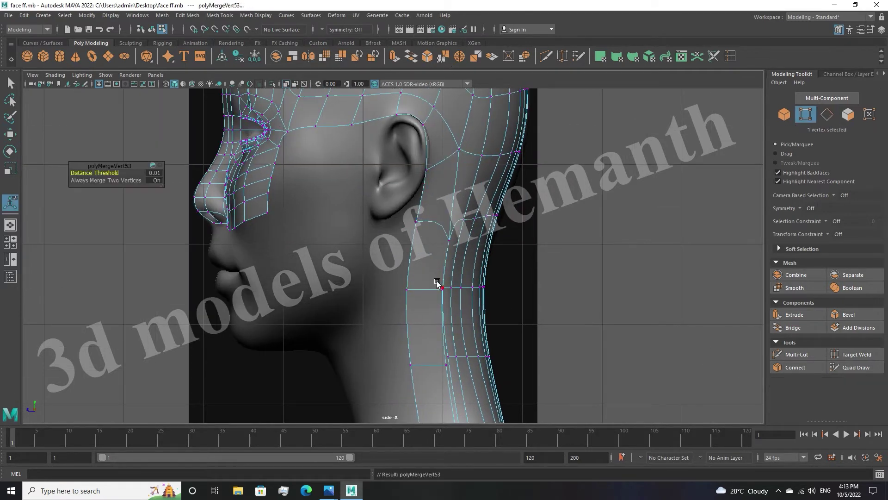
alt+middle_drag(468, 139, 459, 85)
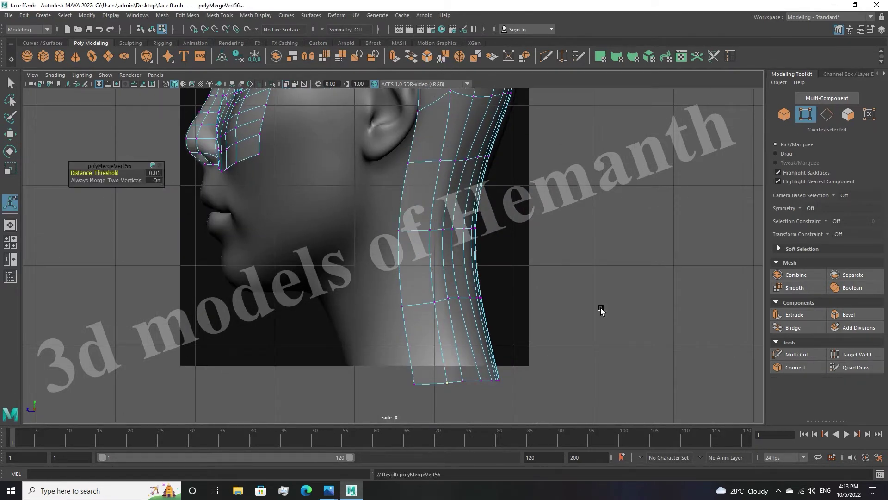
Scale a horizontal row of neck vertices to line them up
alt+middle_drag(444, 370, 502, 293)
drag(393, 292, 520, 303)
key(r)
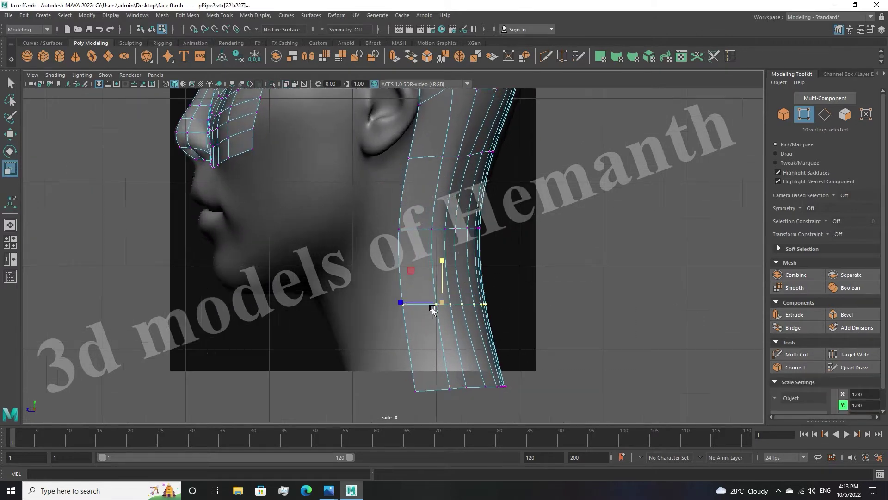
alt+middle_drag(448, 315, 535, 228)
Extrude the cheek edges below the eye back toward the ear
scroll(443, 264, up, 5)
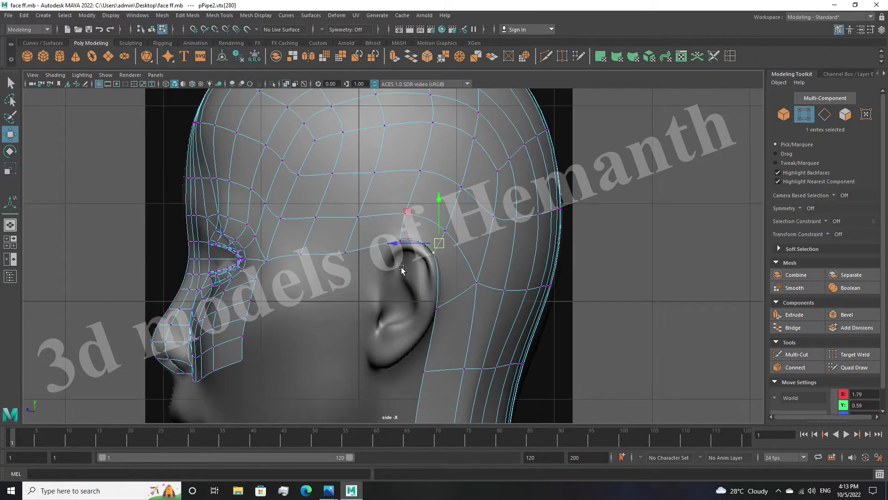
scroll(401, 269, down, 5)
alt+middle_drag(432, 301, 456, 231)
key(r)
scroll(460, 263, up, 4)
mouse_move(459, 263)
alt+middle_down()
mouse_move(460, 220)
mouse_move(390, 240)
alt+middle_up()
scroll(325, 228, up, 3)
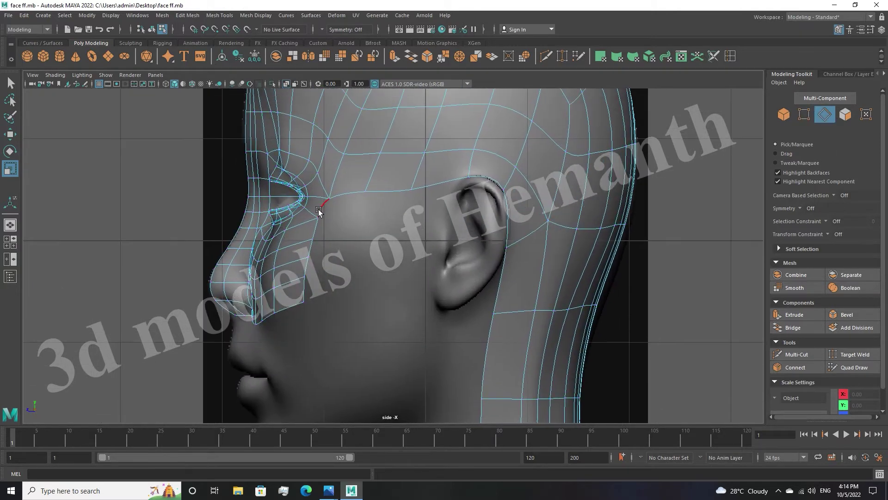
shift+click(306, 287)
key(w)
key(ctrl+e)
mouse_move(313, 254)
mouse_down()
mouse_move(375, 265)
mouse_move(391, 340)
mouse_up()
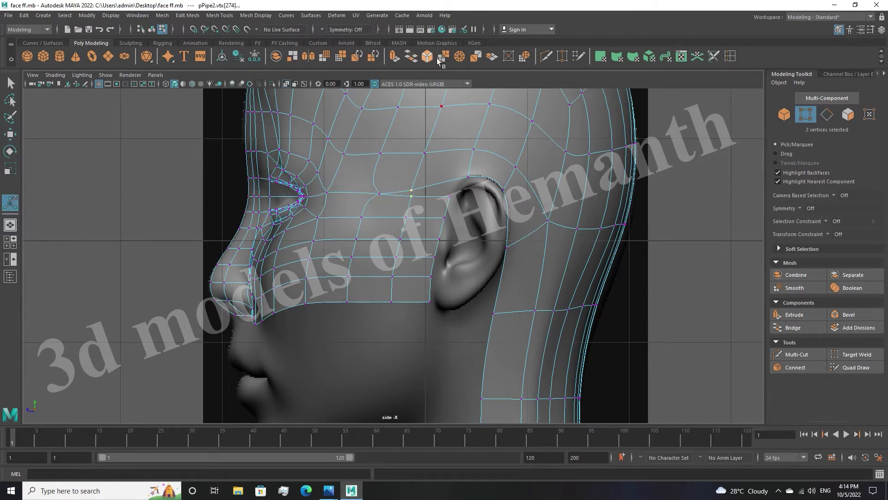
Nudge the vertex near the top of the ear upward and inspect the cheek in perspective
click(467, 190)
drag(468, 191, 467, 185)
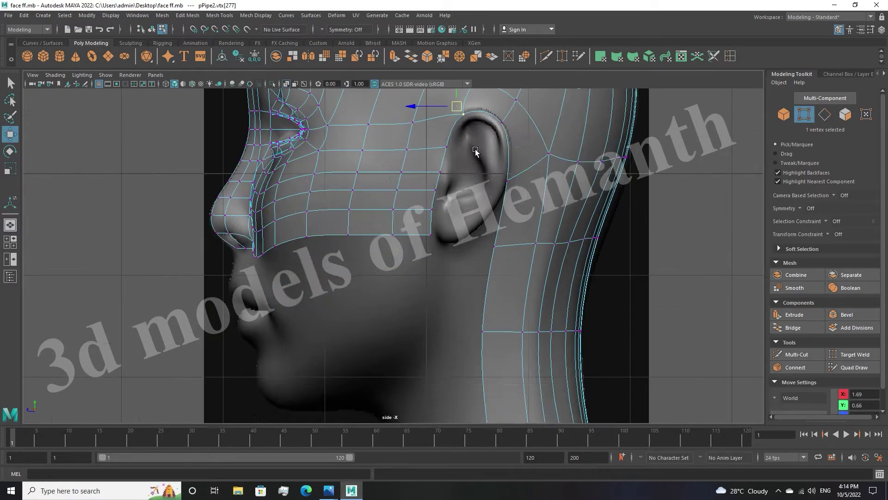
scroll(509, 208, down, 5)
key(space)
key(space)
mouse_move(504, 238)
alt+mouse_down()
mouse_move(548, 236)
mouse_move(468, 248)
mouse_move(509, 241)
alt+mouse_up()
scroll(416, 255, up, 5)
scroll(326, 267, down, 2)
key(space)
key(space)
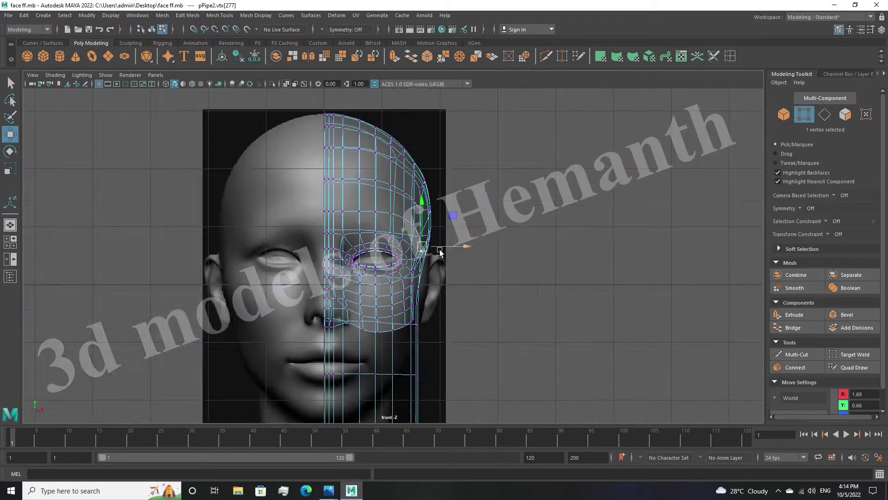
Move the ten cheek vertices in the side view sideways along X
scroll(511, 232, up, 3)
key(space)
drag(607, 296, 572, 365)
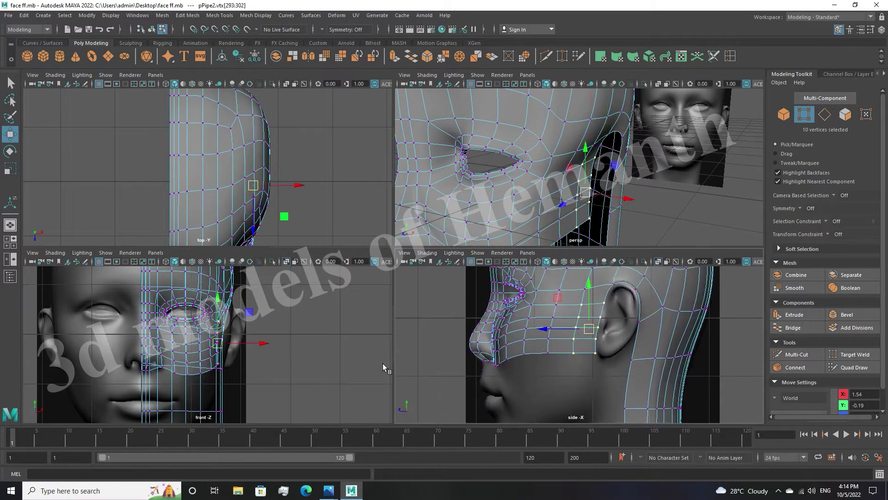
click(259, 345)
scroll(564, 352, up, 3)
Select the cheek band edges running back toward the ear
drag(626, 292, 593, 296)
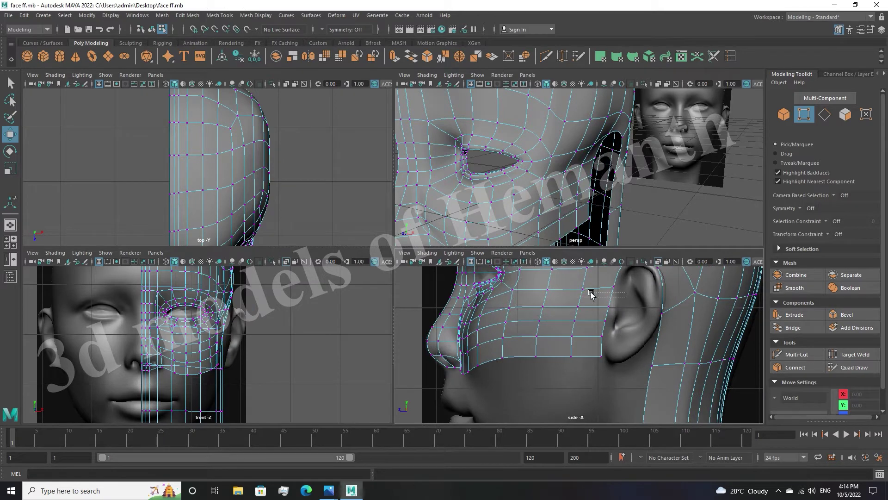
click(584, 295)
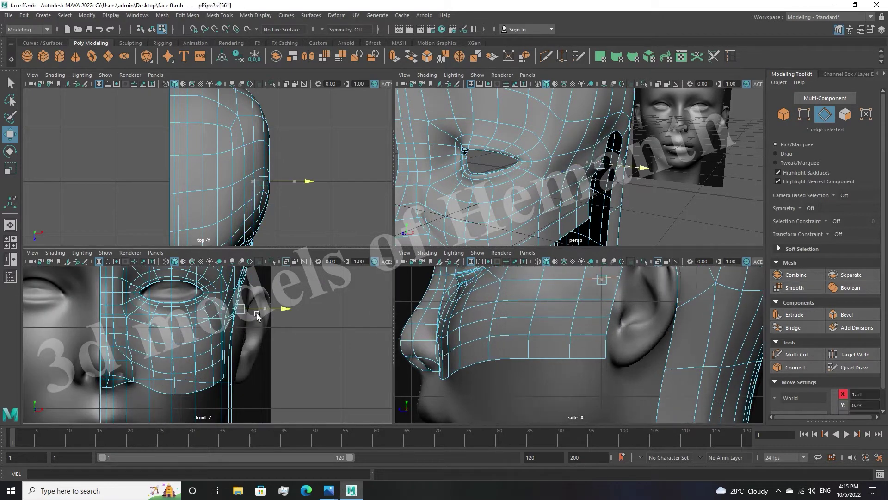
alt+drag(582, 244, 566, 181)
shift+click(564, 183)
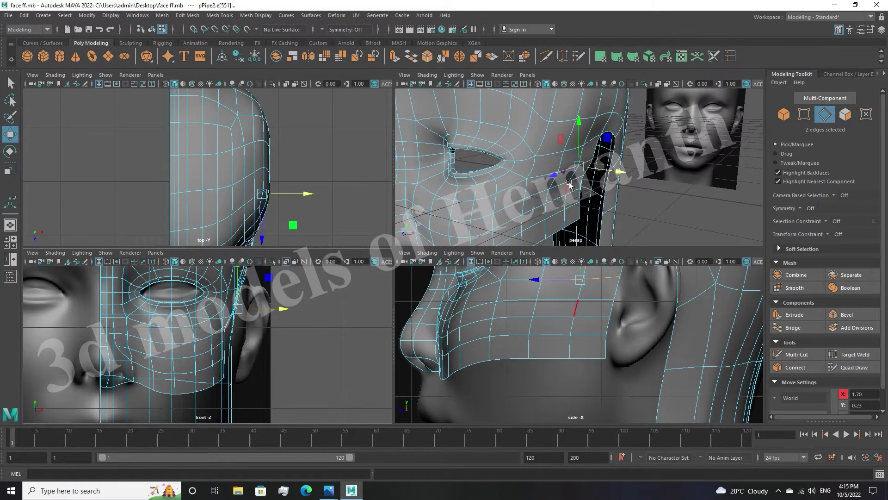
shift+click(567, 181)
scroll(578, 188, up, 2)
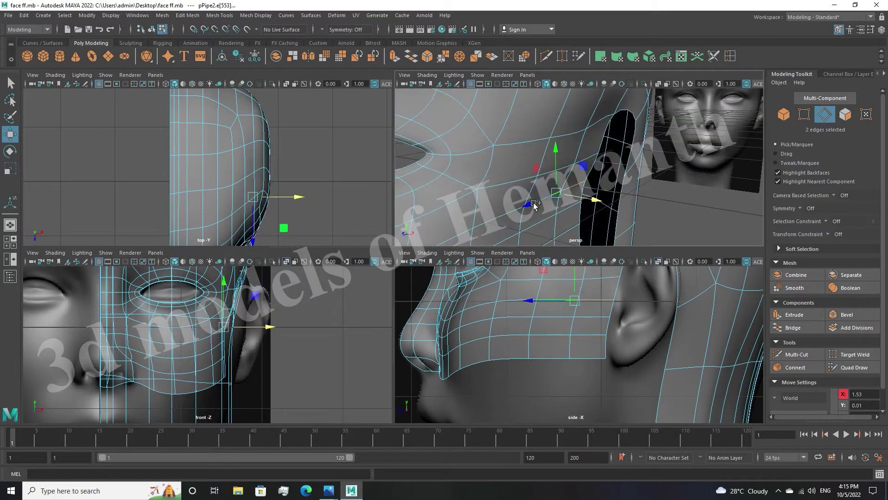
click(535, 204)
click(540, 338)
shift+click(583, 358)
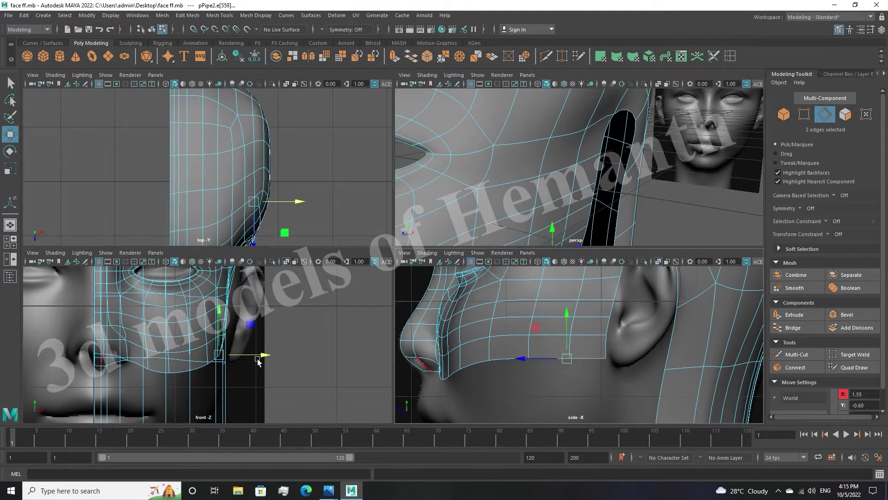
Refine the ear-side cheek edge selection in perspective and frame it
key(space)
scroll(500, 300, up, 5)
mouse_move(536, 294)
alt+mouse_down()
mouse_move(373, 344)
mouse_move(389, 291)
mouse_move(419, 267)
mouse_move(388, 269)
alt+mouse_up()
scroll(414, 244, up, 4)
click(415, 245)
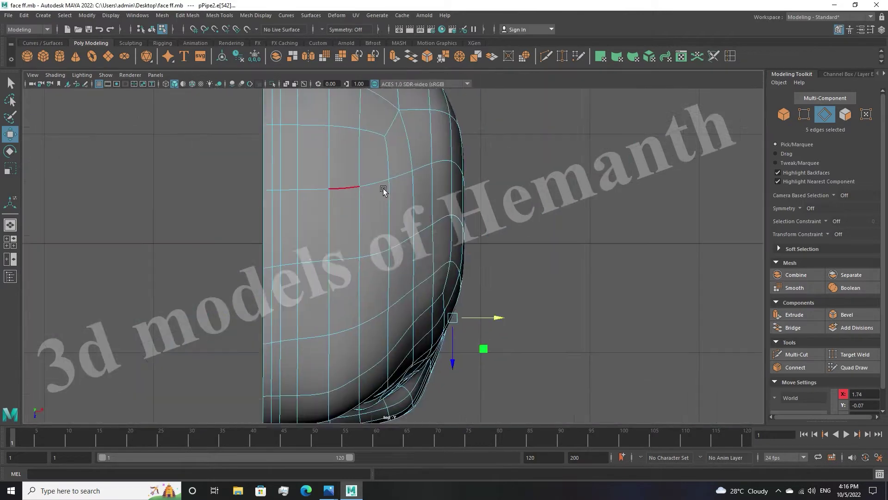
key(space)
key(f)
shift+click(597, 162)
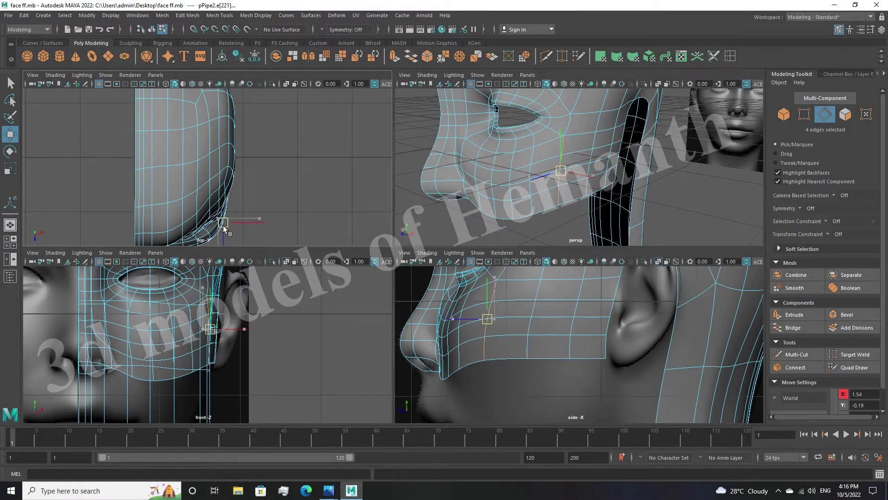
Return to object mode and orbit to the eye opening
key(space)
key(F8)
alt+drag(586, 239, 402, 252)
key(F8)
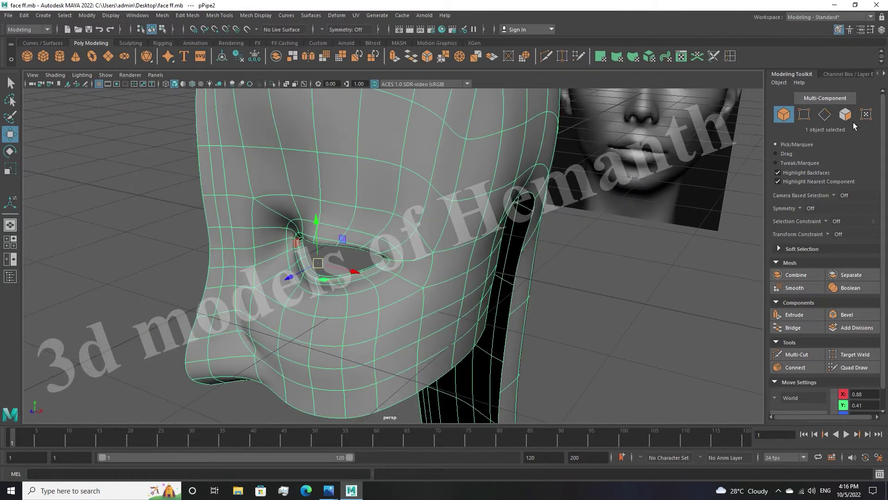
Orbit behind the head and switch to vertex selection in the side view
scroll(435, 224, up, 3)
scroll(383, 282, up, 2)
key(r)
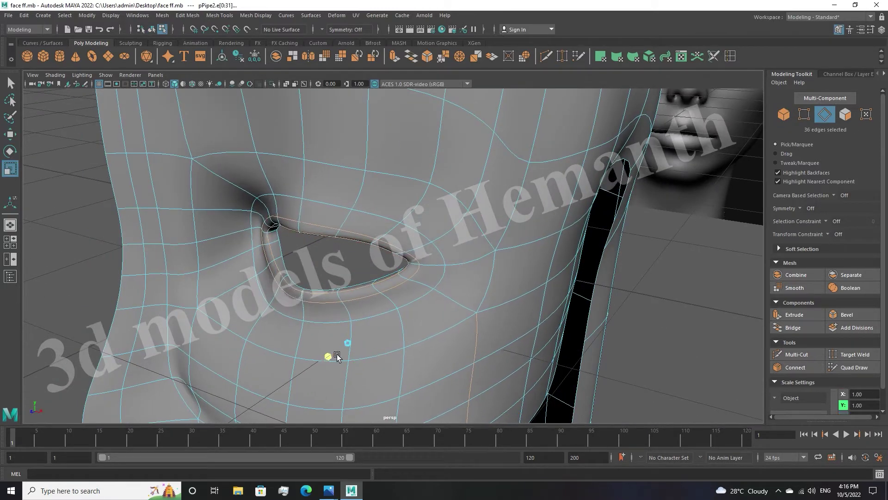
key(w)
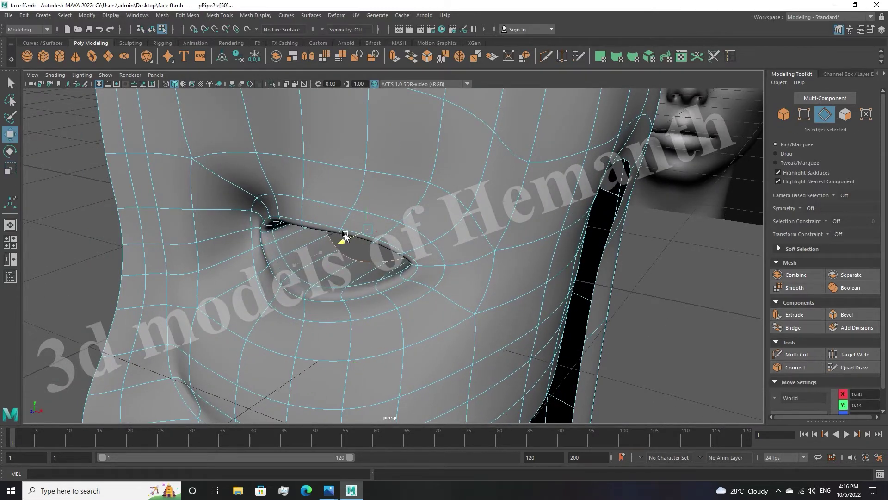
alt+drag(304, 267, 604, 254)
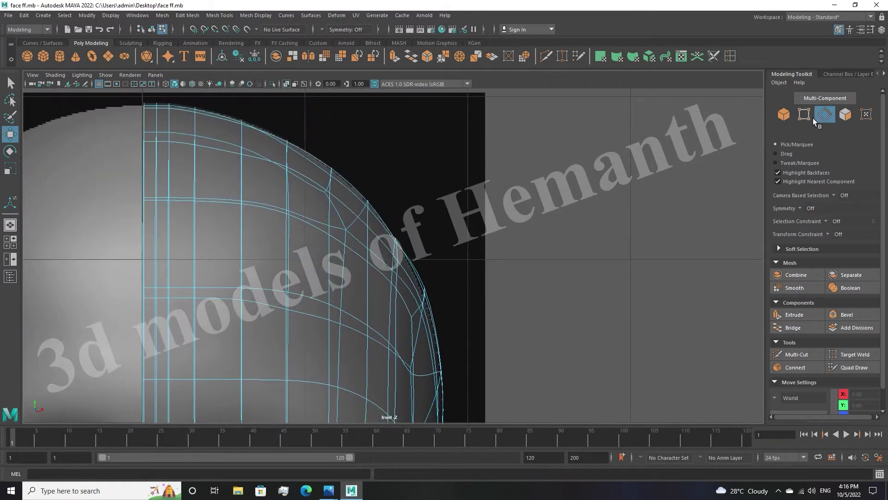
click(804, 114)
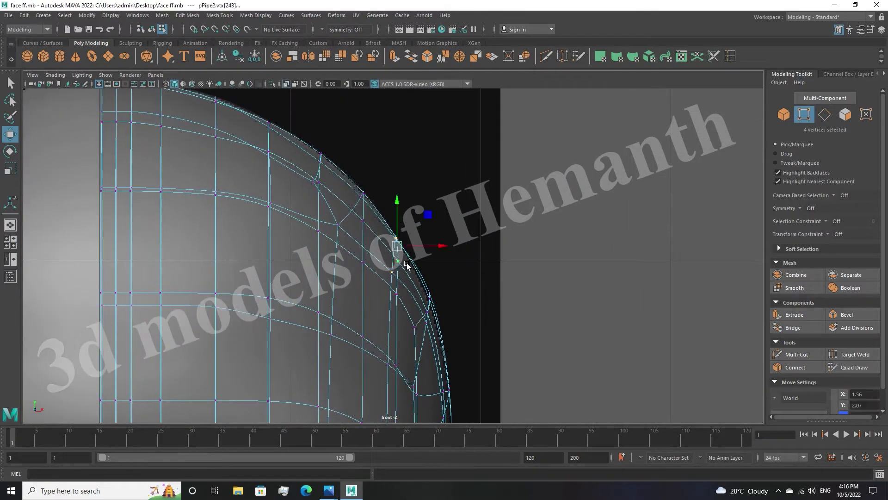
key(space)
key(space)
scroll(461, 262, up, 3)
Scale a row of neck vertices, then return the head to object mode
drag(518, 229, 611, 252)
key(r)
click(739, 298)
scroll(388, 252, down, 3)
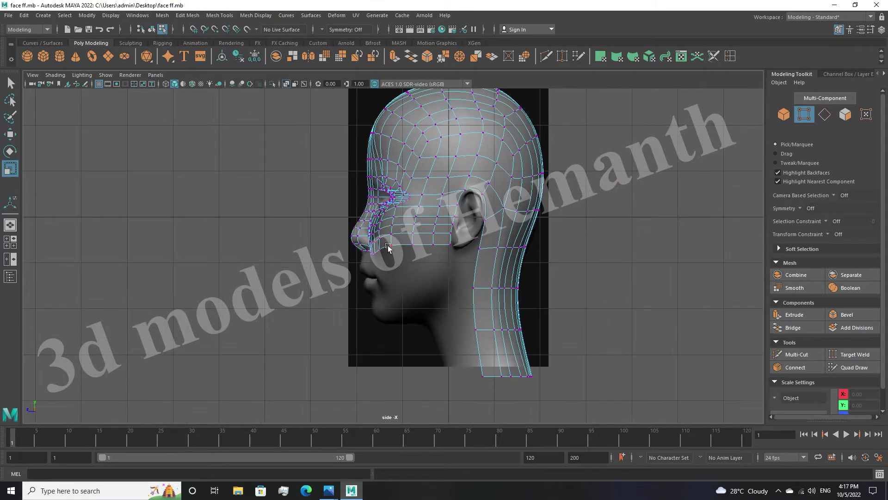
scroll(388, 252, up, 4)
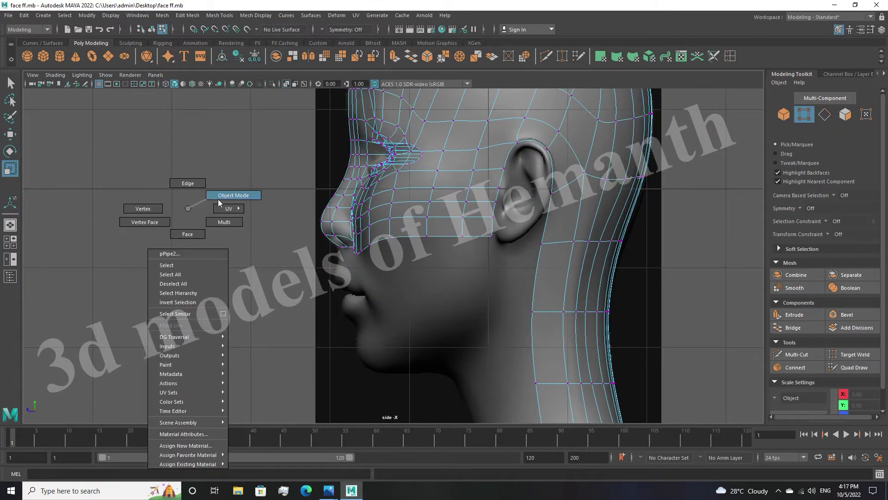
right_drag(190, 204, 244, 192)
Scale the cheek edges beside the nose in edge mode
key(space)
key(space)
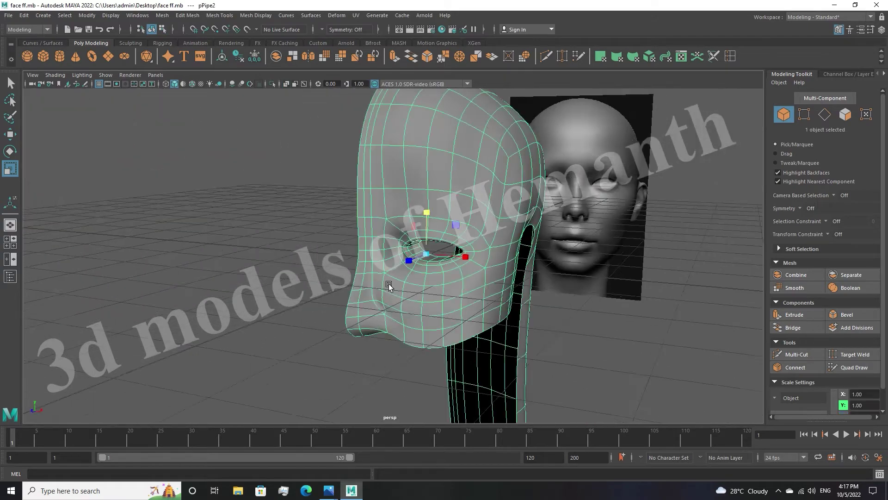
key(space)
key(space)
key(space)
key(F10)
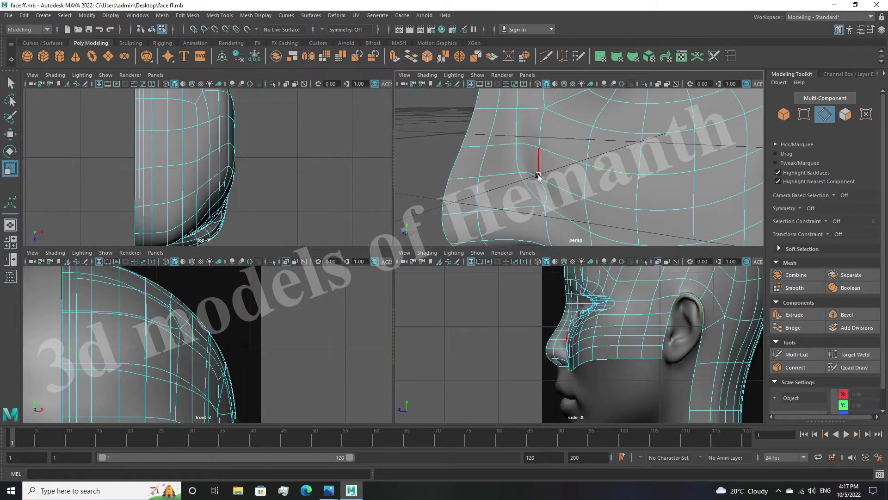
scroll(588, 356, up, 3)
scroll(589, 393, down, 3)
key(space)
alt+drag(547, 242, 530, 292)
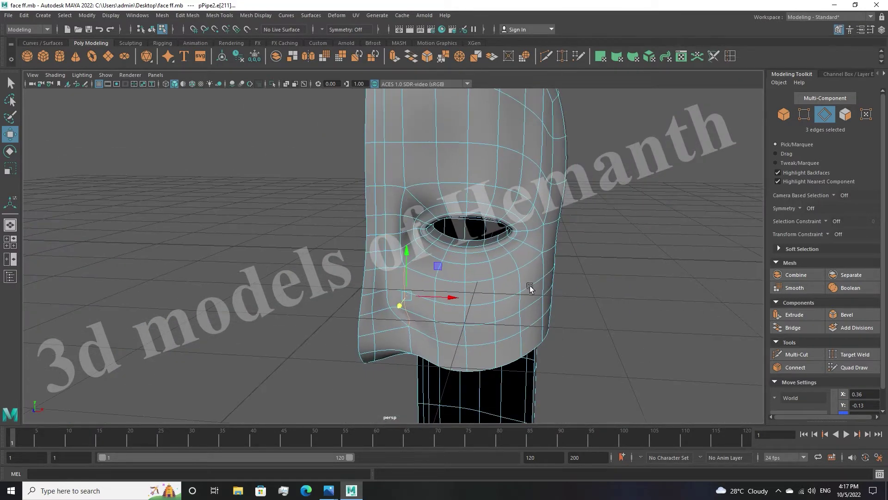
scroll(530, 291, up, 3)
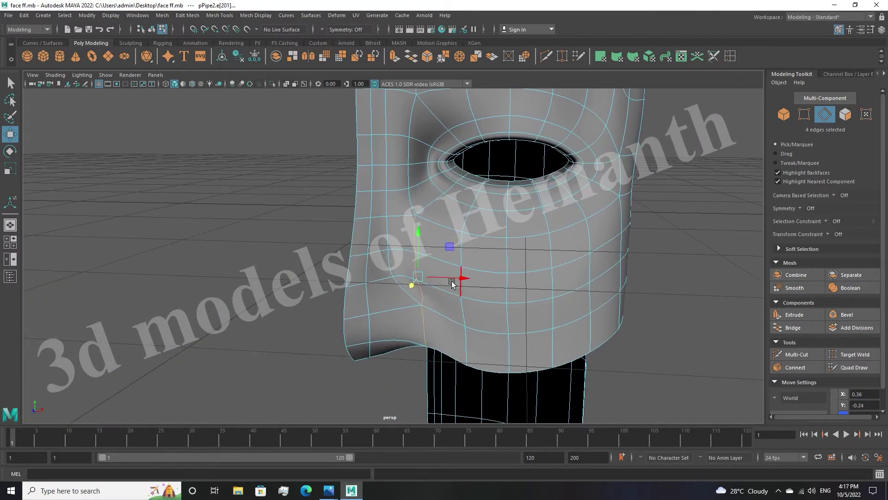
key(r)
key(space)
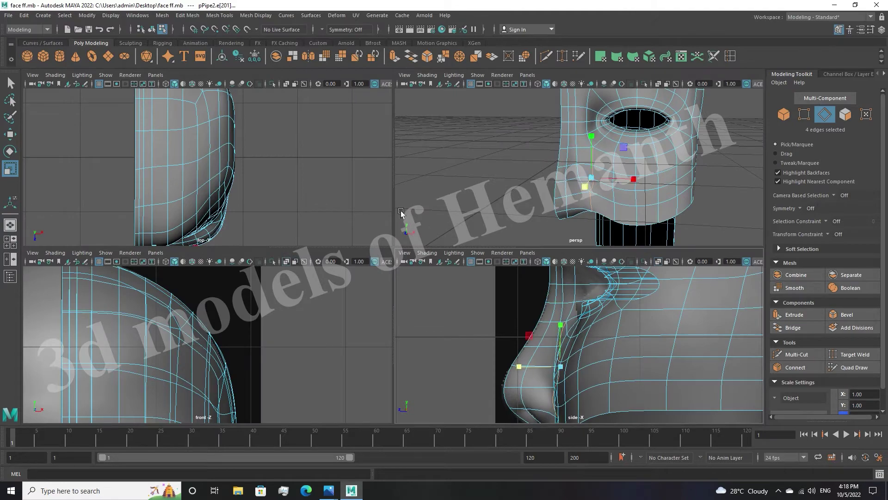
key(space)
mouse_move(589, 272)
alt+mouse_down()
mouse_move(633, 262)
mouse_move(423, 254)
alt+mouse_up()
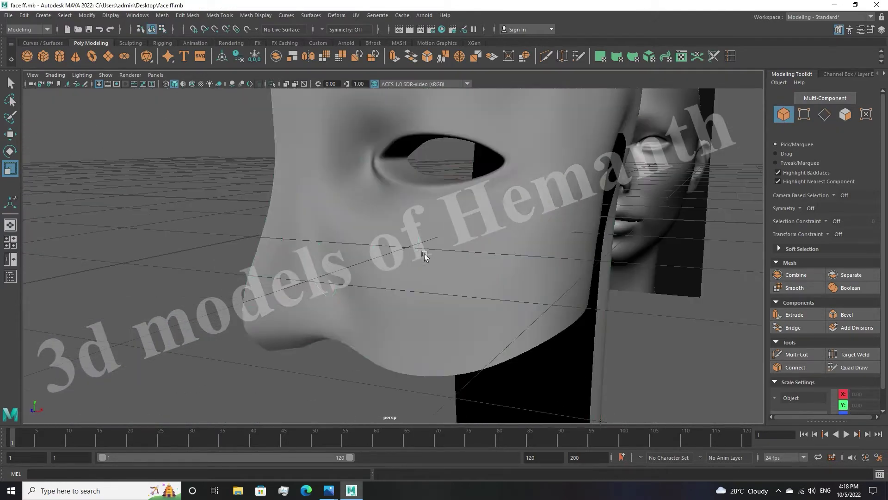
Select the head mesh and pick the edge loop below the cheek in side view
click(390, 278)
scroll(386, 262, up, 3)
scroll(385, 263, down, 3)
key(space)
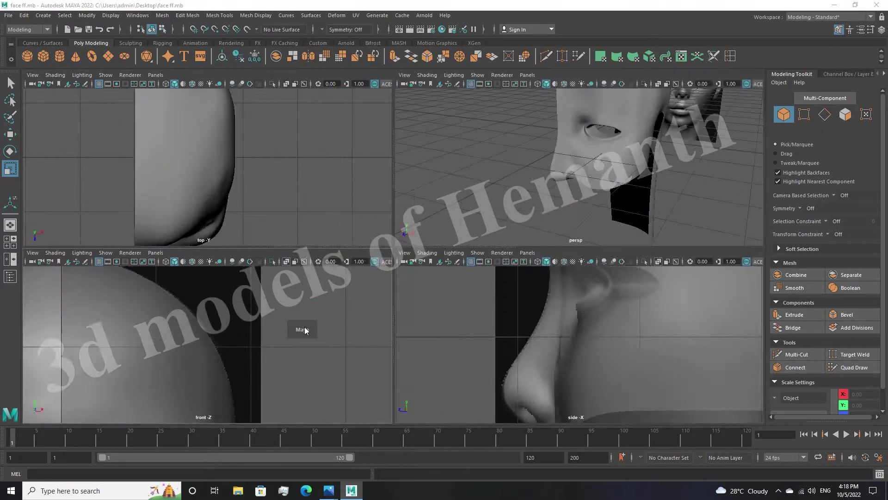
key(space)
scroll(536, 310, up, 5)
key(F10)
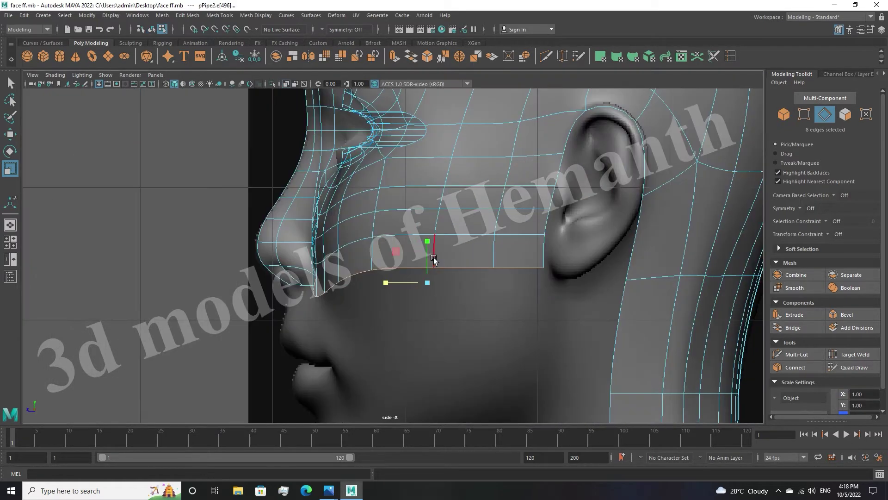
double_click(426, 281)
Frame the whole head and select the objects in layer2 from the Layer Editor
click(448, 292)
key(w)
key(a)
click(843, 75)
right_click(847, 361)
click(816, 362)
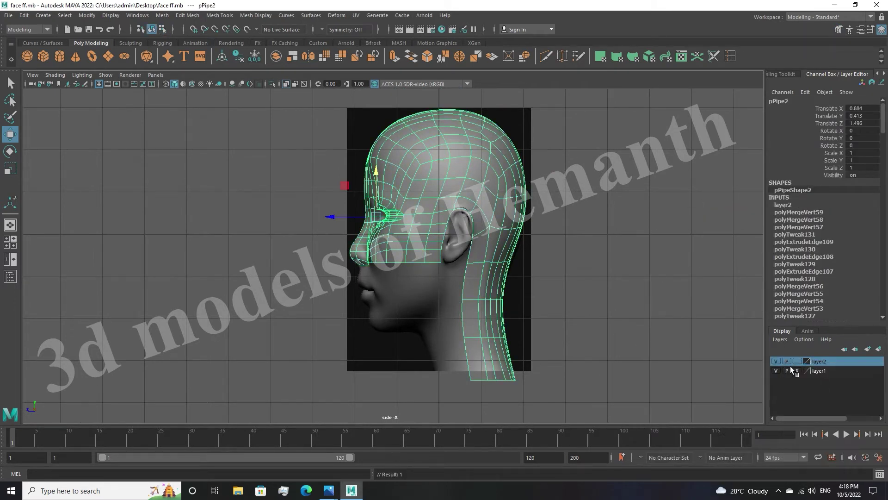
Hide and template layer2, then switch to the front view of the face
click(797, 361)
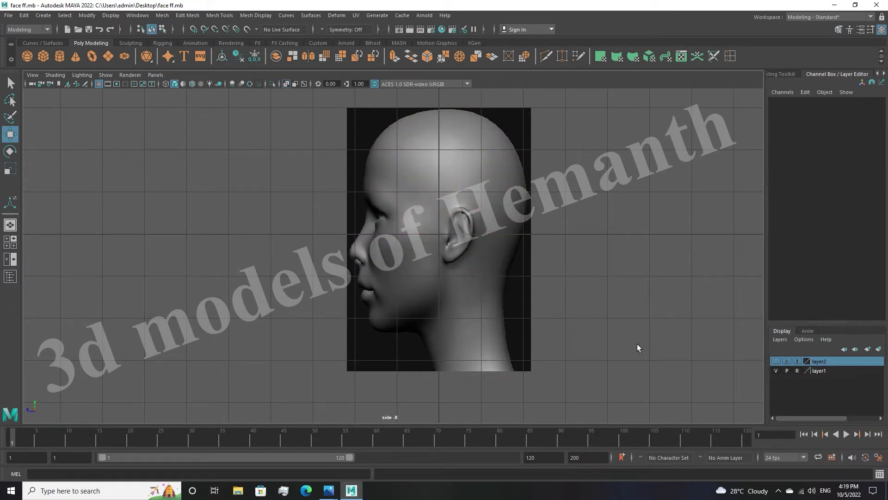
drag(638, 348, 300, 383)
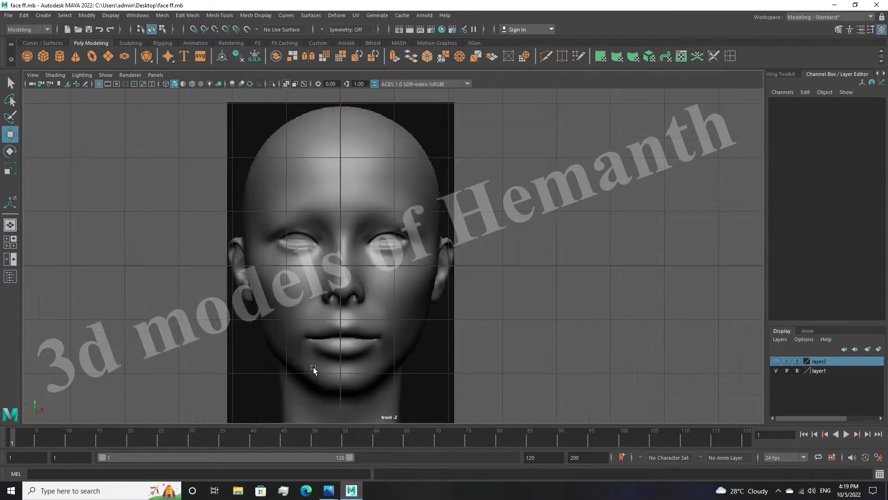
scroll(452, 328, up, 3)
scroll(165, 202, up, 2)
Draw a 16-axis Poly Pipe over the lips on the front reference
click(43, 56)
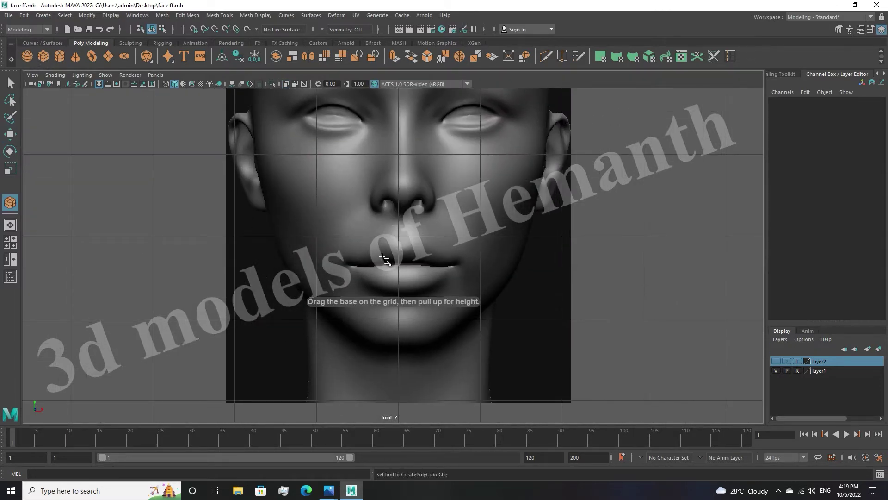
shift+right_drag(407, 265, 403, 268)
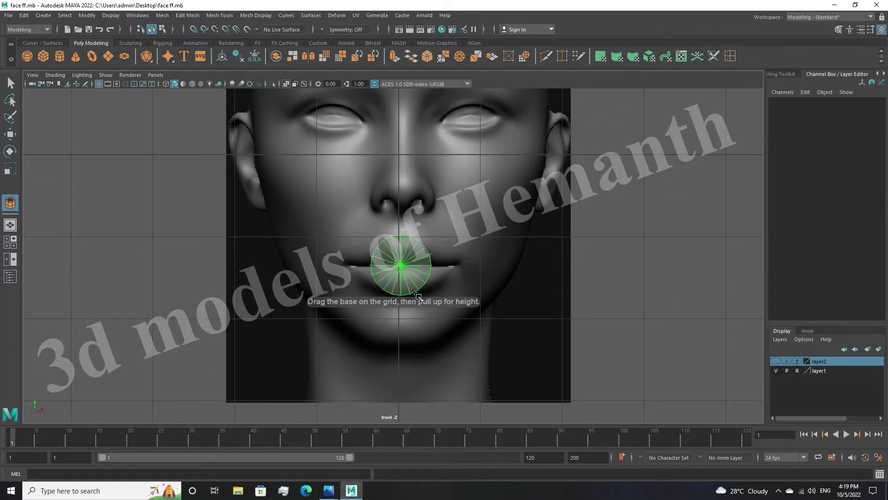
drag(417, 295, 417, 273)
key(space)
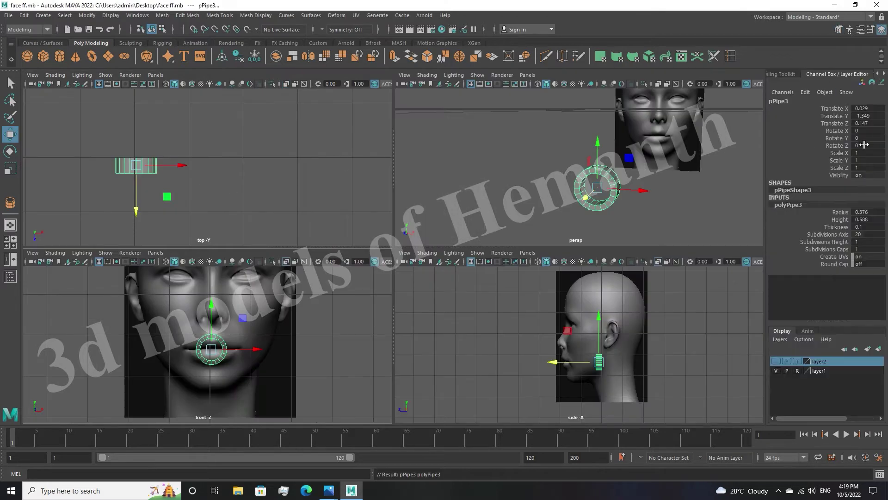
key(f)
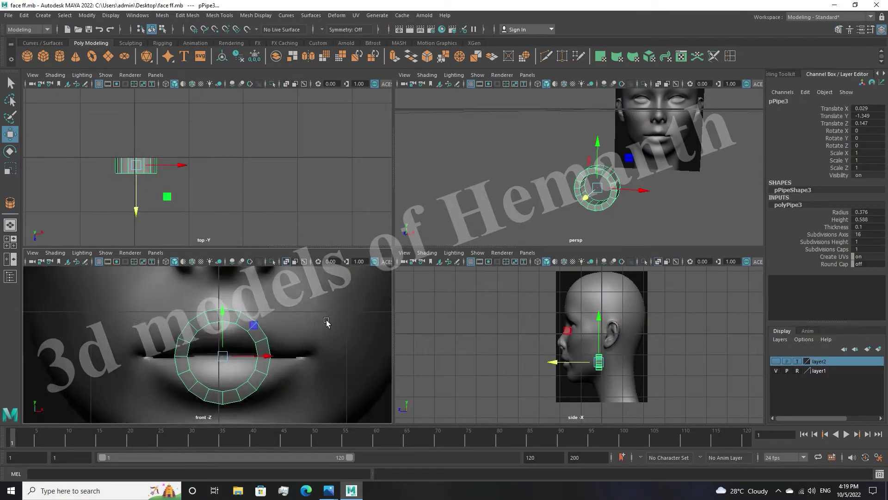
drag(79, 123, 174, 163)
key(space)
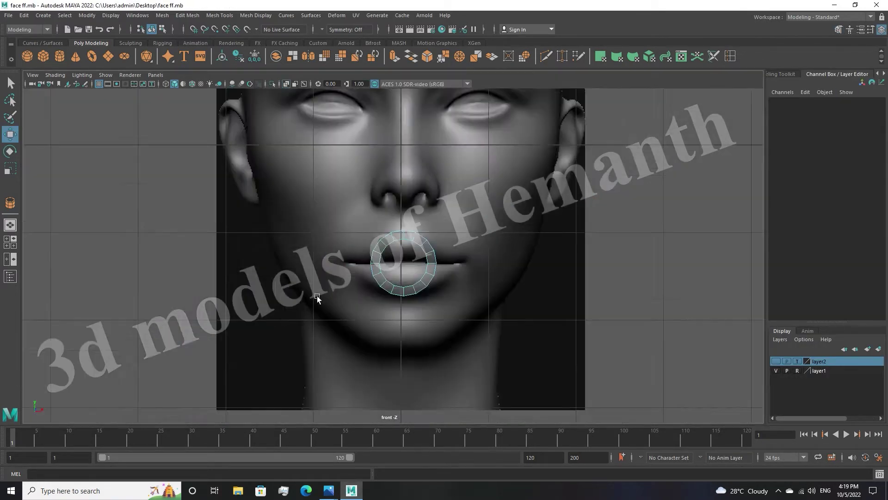
scroll(417, 278, up, 5)
Select the faces on the left half of the pipe in face mode
click(781, 74)
scroll(429, 277, down, 3)
key(F11)
drag(338, 217, 399, 313)
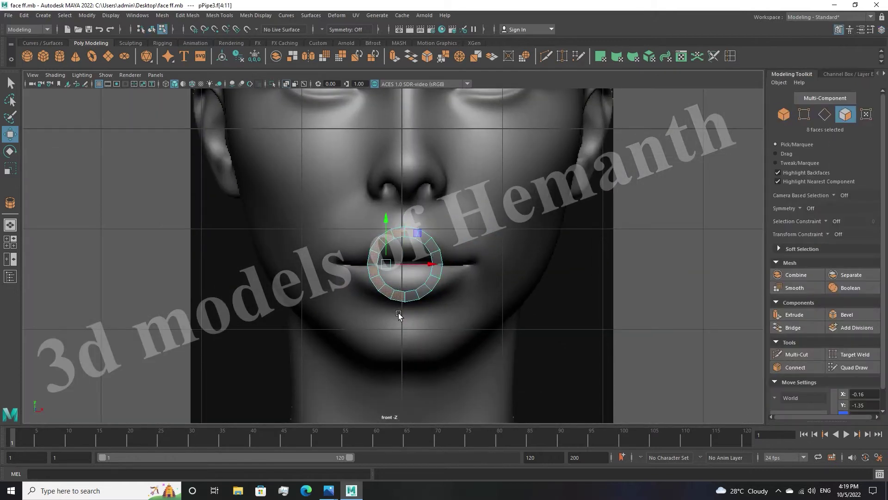
Pull the pipe's right edge to a point at the mouth corner and lower its bottom edge onto the lower lip
scroll(463, 303, up, 2)
key(F10)
scroll(468, 306, up, 2)
click(468, 305)
drag(468, 305, 539, 301)
click(453, 331)
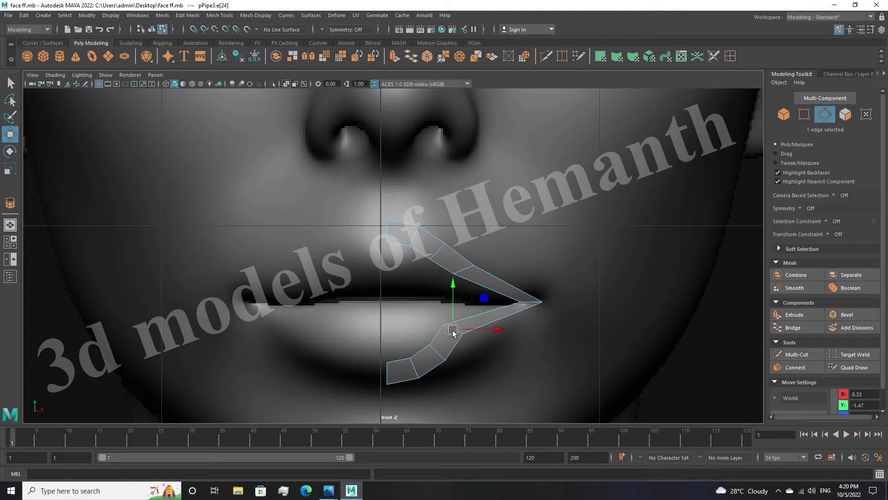
drag(453, 332, 443, 355)
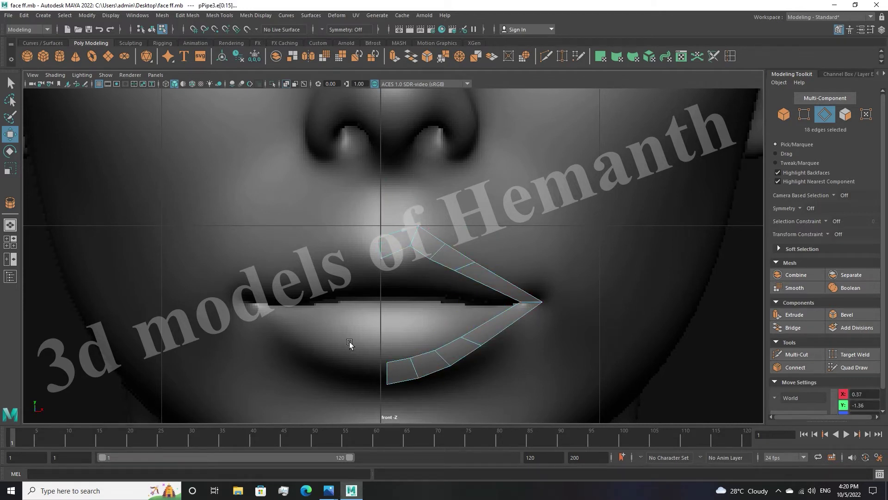
key(space)
key(space)
key(space)
key(space)
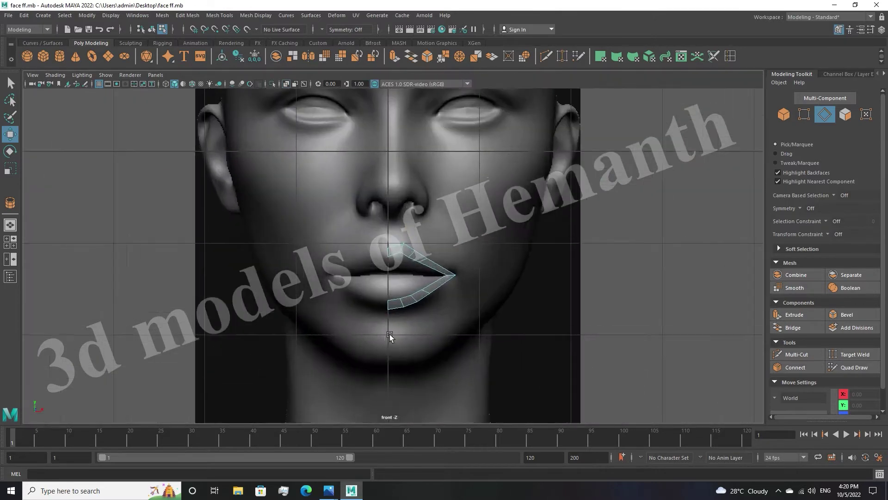
scroll(401, 292, up, 5)
alt+middle_drag(401, 291, 393, 294)
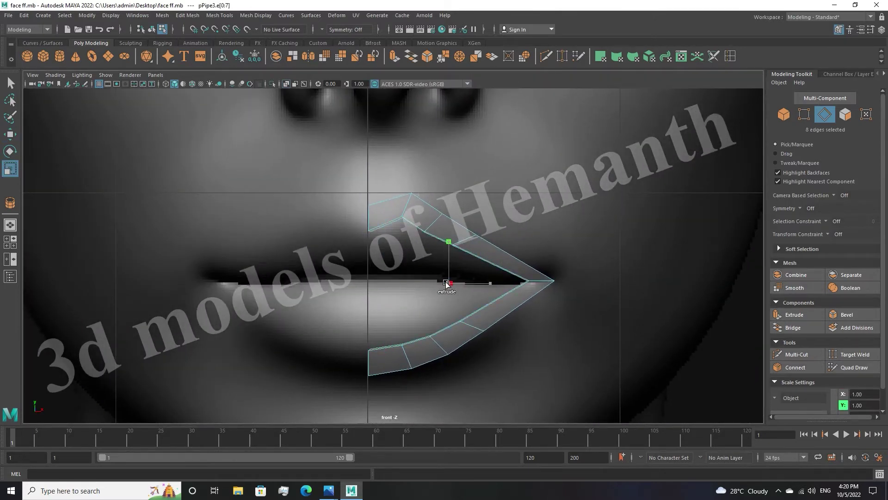
Extrude the lip edges inward and slide the whole lip piece back onto the face
shift+drag(451, 284, 410, 293)
key(space)
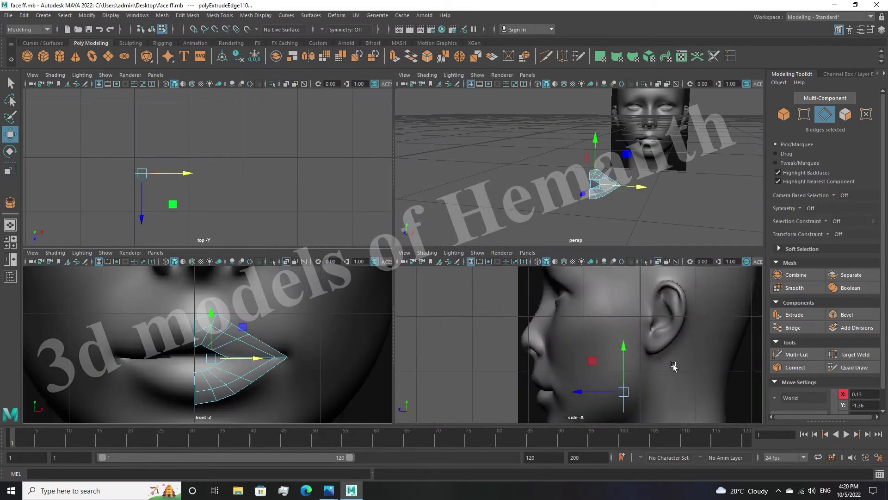
key(r)
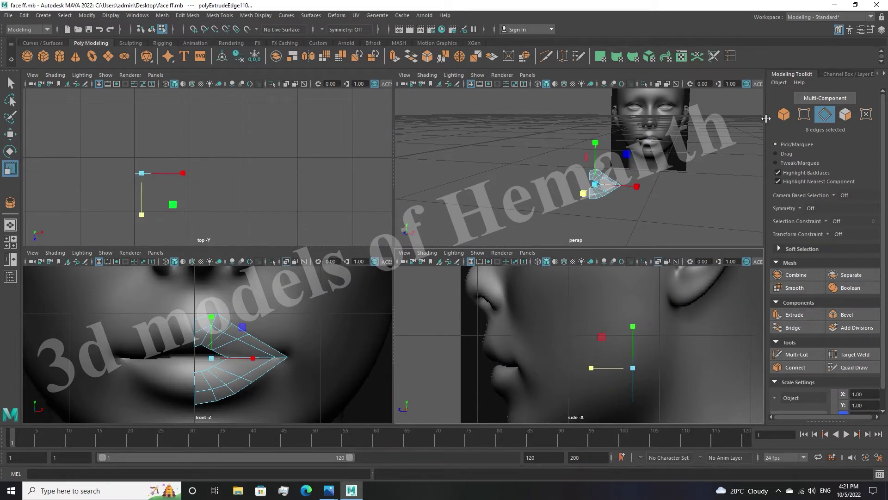
key(F8)
key(w)
drag(625, 374, 478, 377)
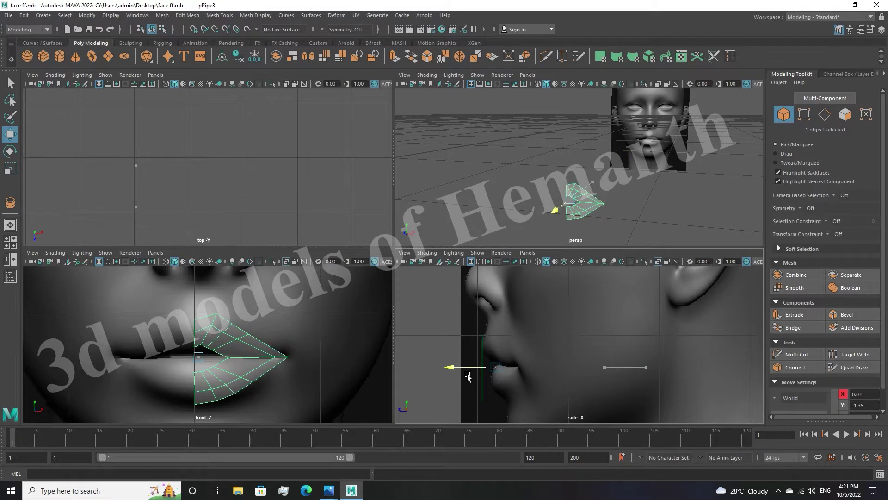
Scale the inner lip edges vertically flat onto the mouth line in the front view
scroll(269, 355, up, 3)
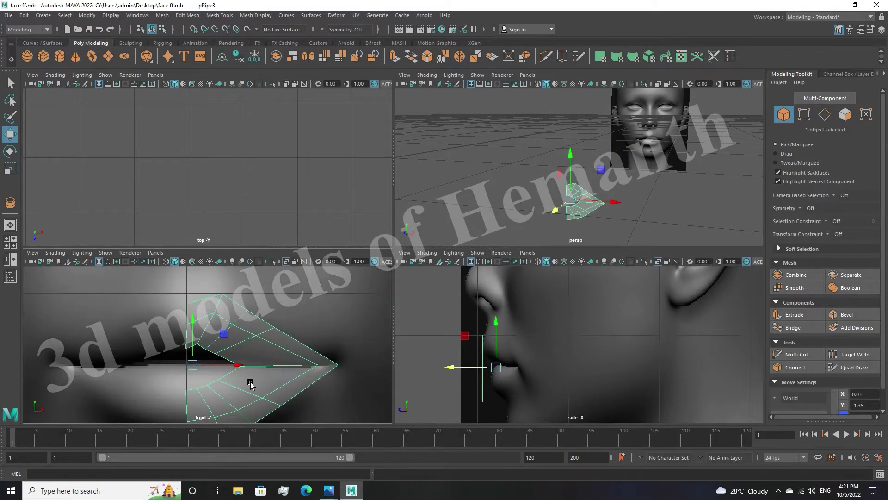
key(F10)
key(space)
key(r)
drag(396, 275, 352, 283)
click(261, 294)
Slide a vertex along the mouth line, flatten selected vertices, and shift them in depth
key(w)
drag(479, 283, 614, 280)
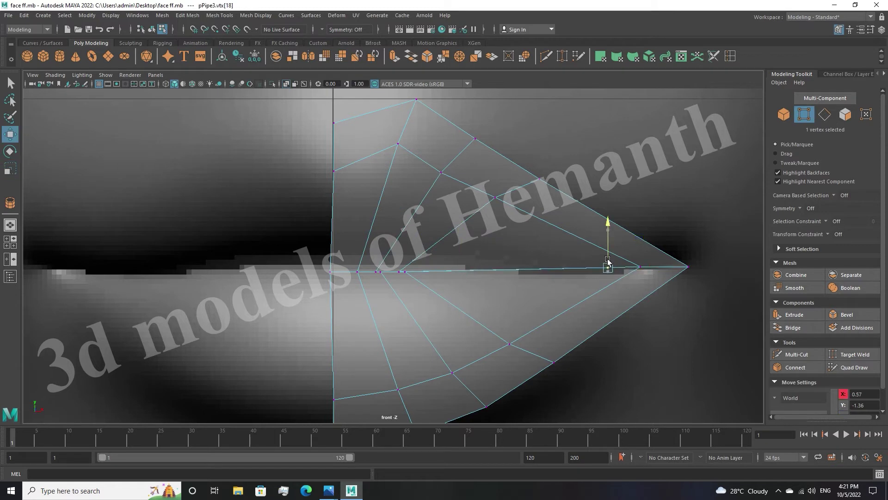
key(r)
middle_drag(529, 254, 732, 342)
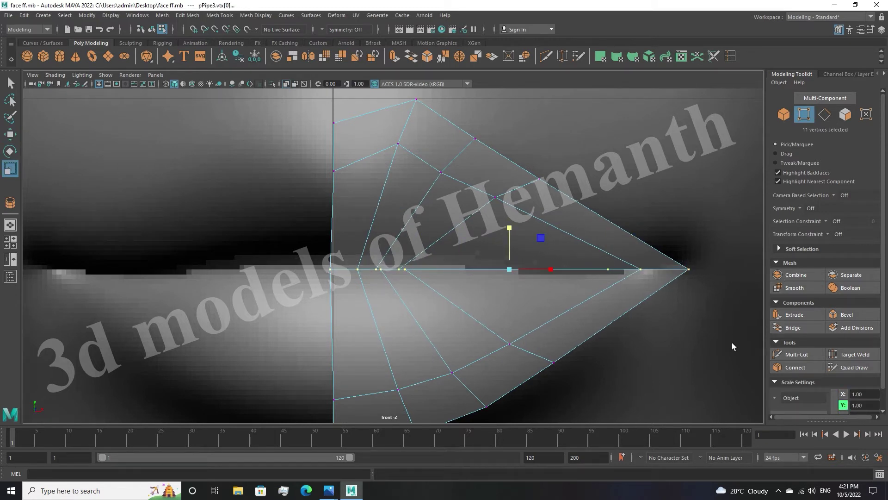
key(space)
key(w)
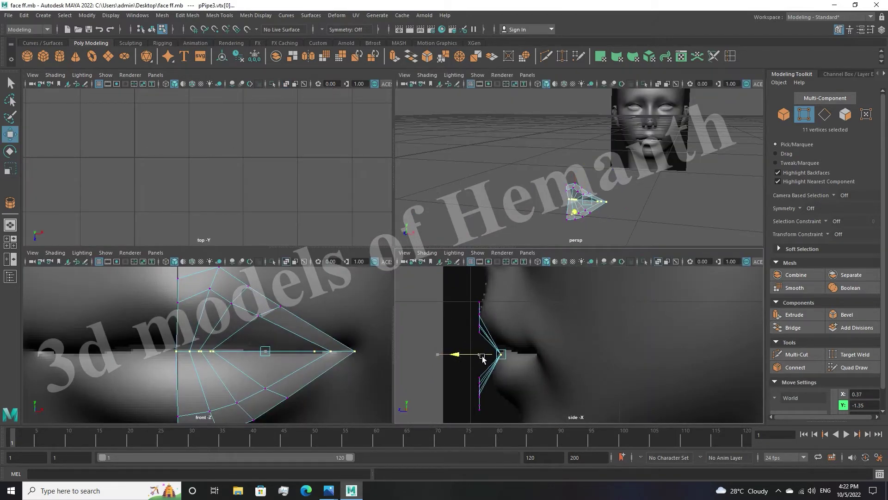
drag(479, 358, 514, 363)
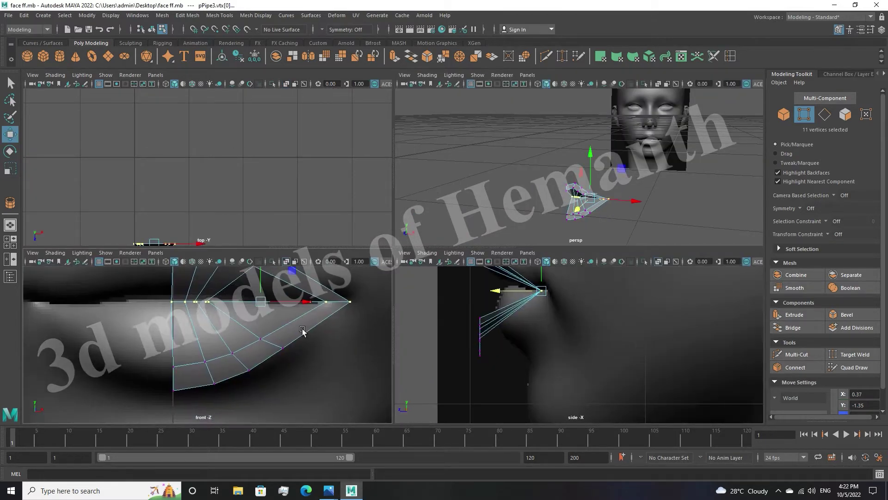
drag(463, 379, 541, 394)
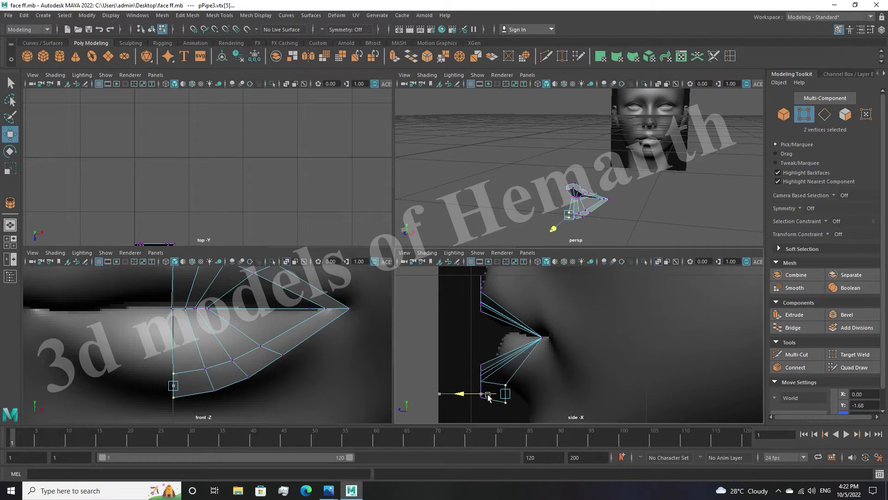
Undo the recent vertex edits back to the earlier lip side profile
key(ctrl+z)
key(ctrl+z)
key(ctrl+z)
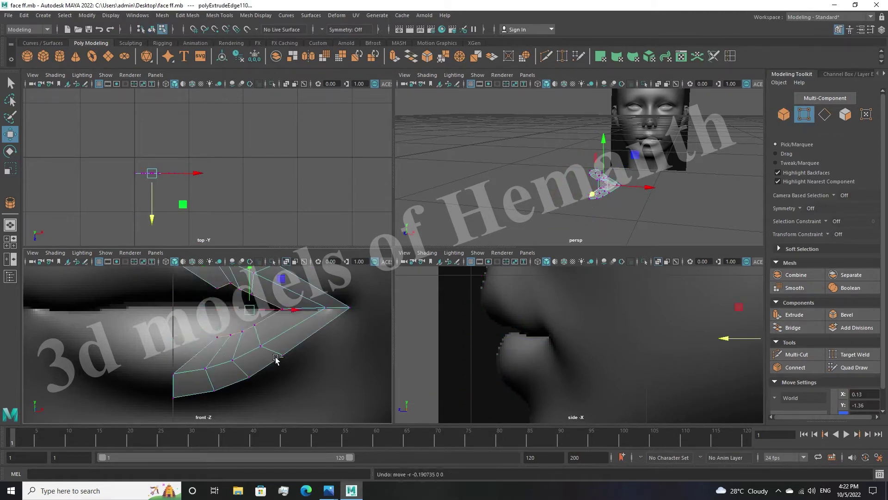
scroll(280, 350, down, 2)
key(ctrl+z)
key(ctrl+z)
key(ctrl+z)
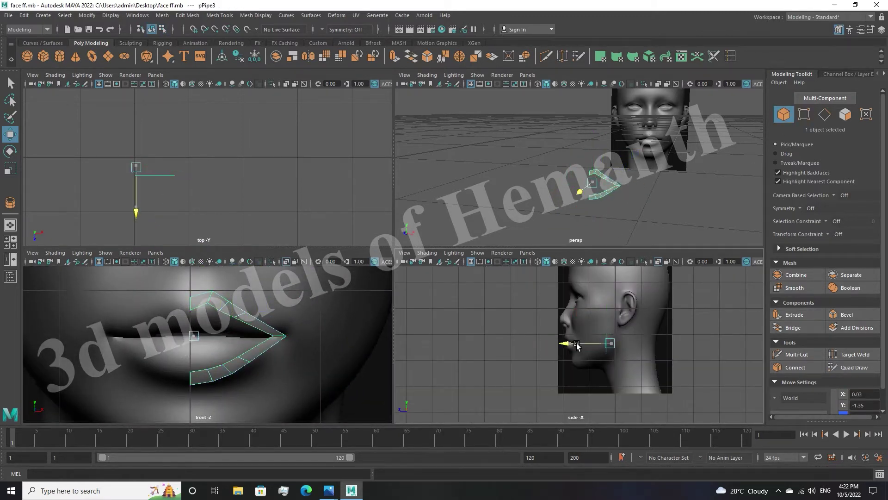
key(ctrl+z)
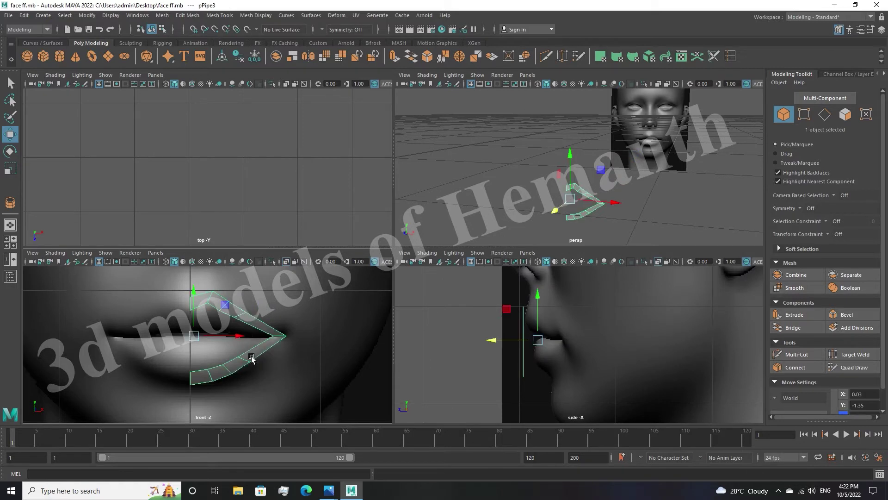
key(ctrl+z)
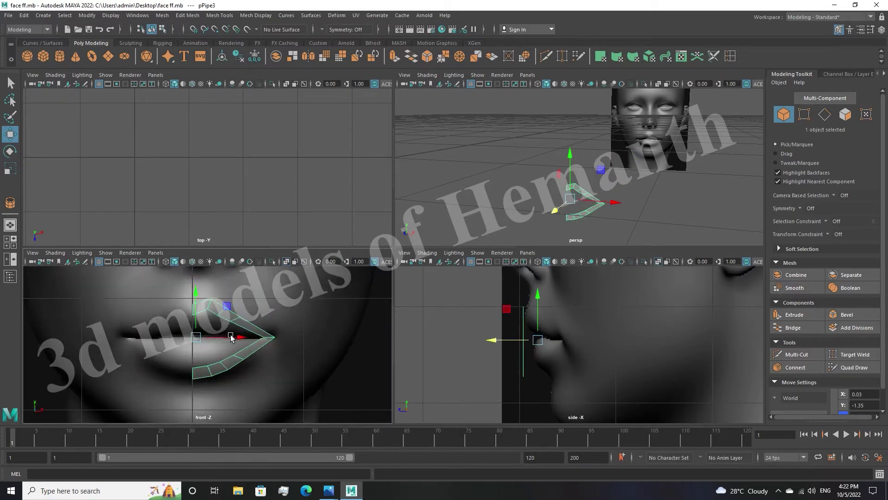
key(ctrl+z)
key(ctrl+z)
key(r)
key(ctrl+z)
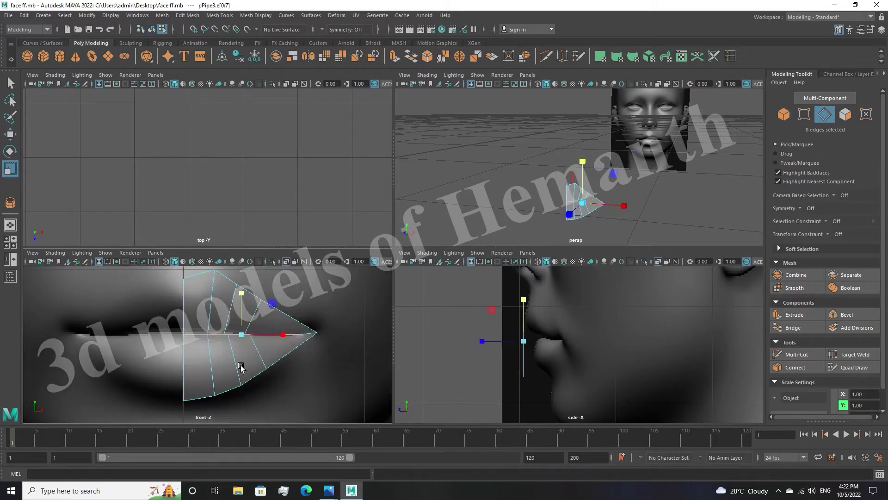
key(ctrl+z)
key(ctrl+z)
key(ctrl+z)
key(ctrl+z)
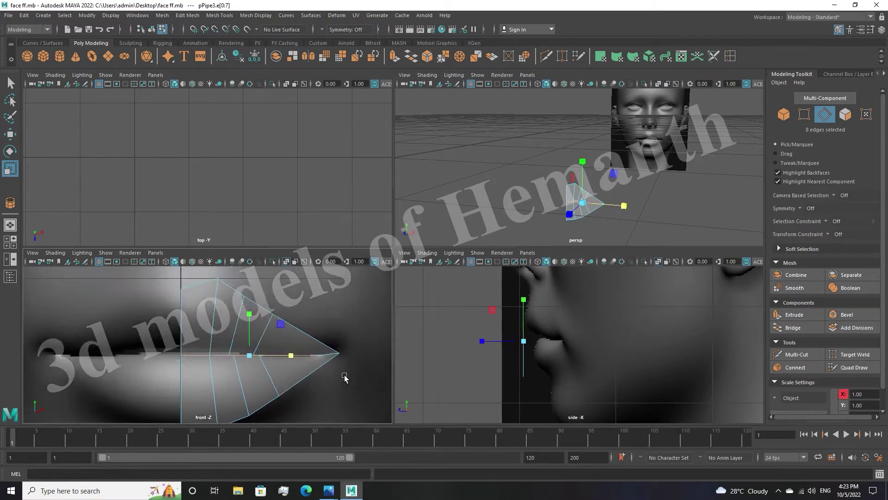
key(ctrl+z)
key(ctrl+z)
key(w)
key(ctrl+z)
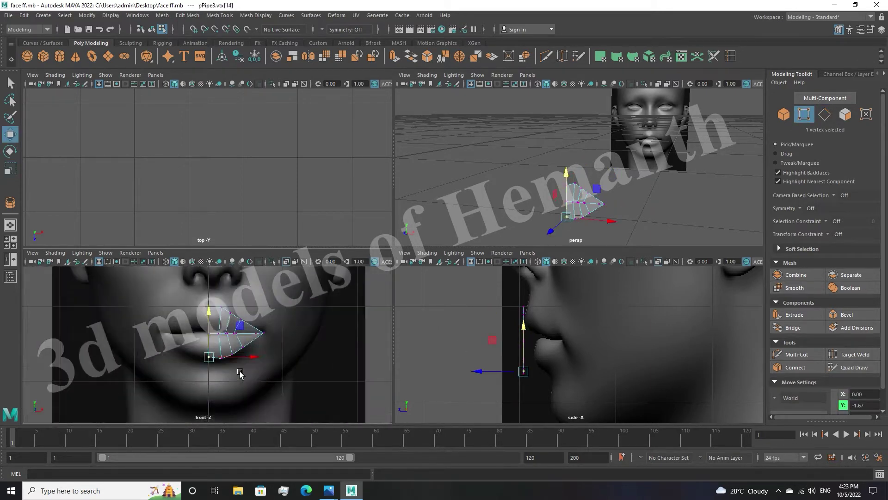
key(ctrl+z)
key(ctrl+z)
key(ctrl+z)
key(ctrl+z)
key(ctrl+z)
key(ctrl+z)
key(ctrl+z)
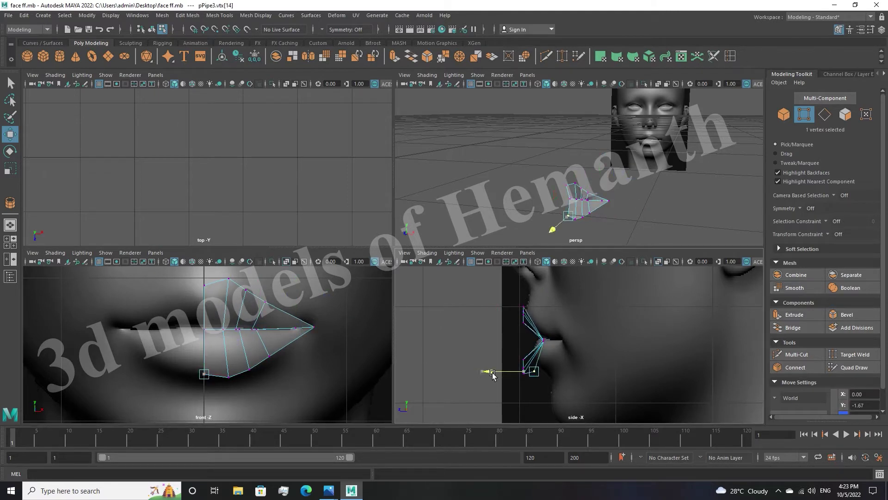
key(ctrl+z)
key(ctrl+z)
key(ctrl+z)
key(ctrl+z)
Nudge the lower-lip and centre lip vertices in depth, then frame the lip mesh
click(268, 355)
scroll(315, 365, up, 3)
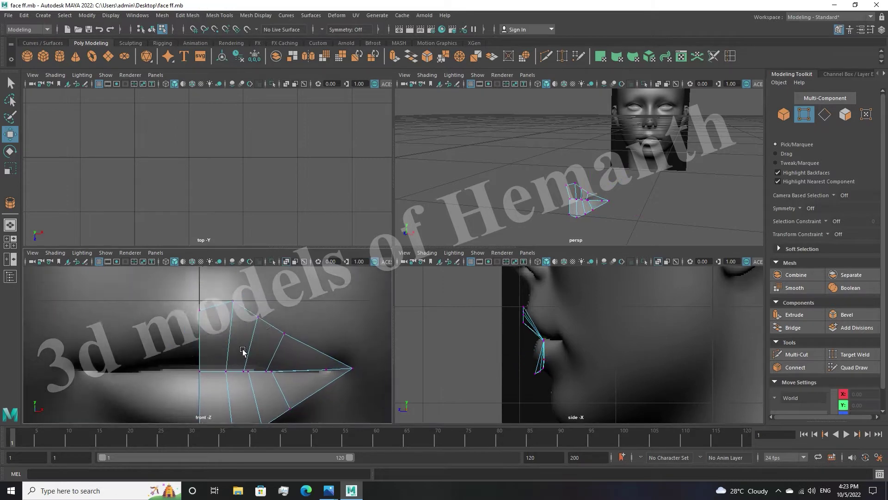
click(197, 323)
drag(509, 312, 513, 311)
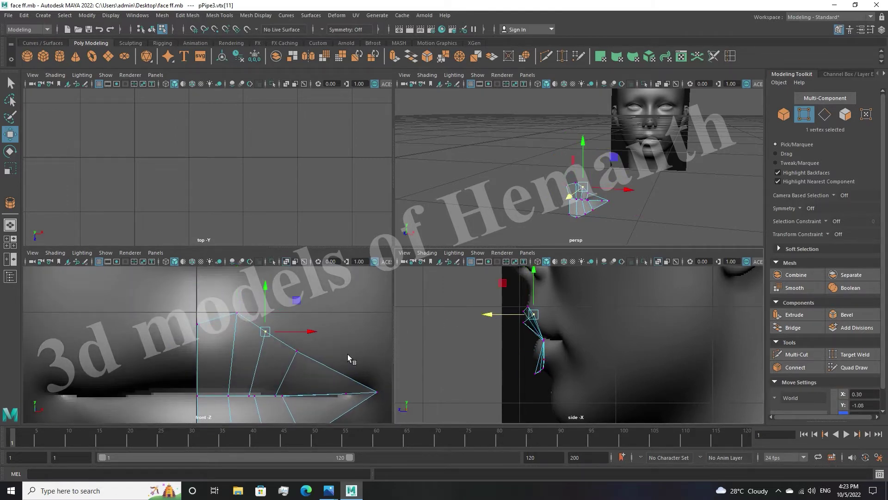
key(space)
key(f)
click(517, 243)
Pull the lip's top and bottom centre vertices out to the upper and lower lip edges
scroll(517, 242, down, 4)
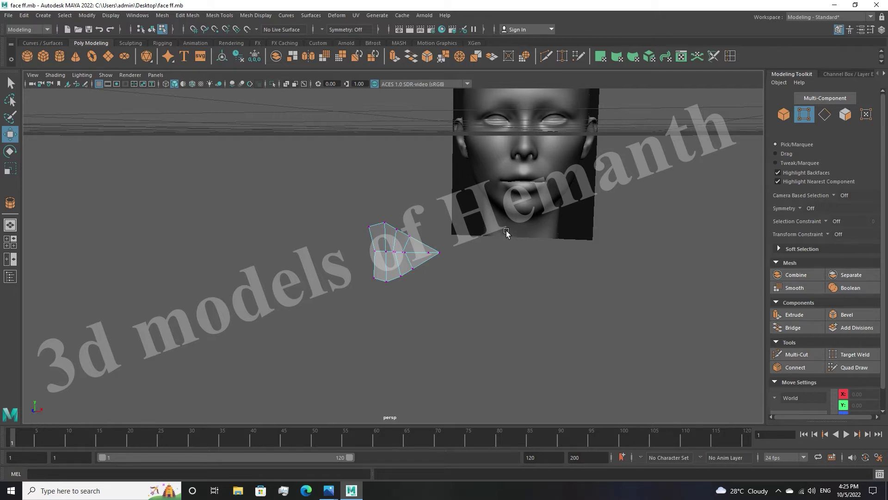
key(space)
scroll(278, 354, up, 2)
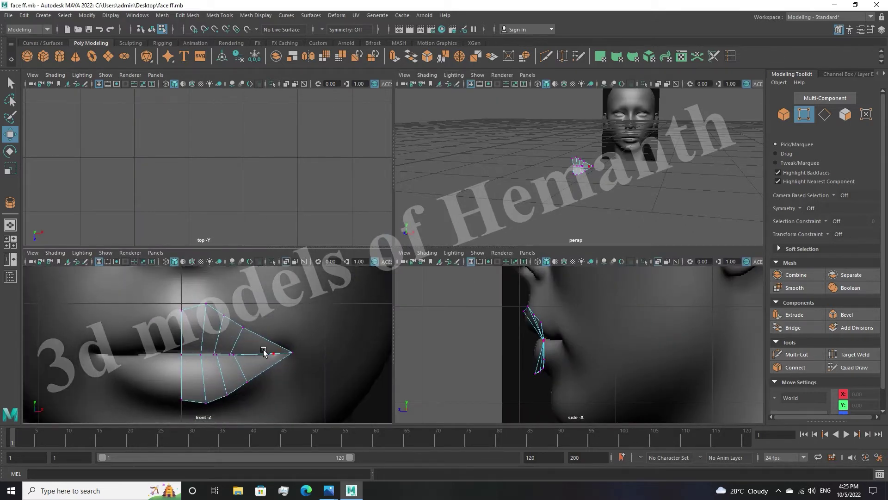
key(space)
alt+middle_drag(389, 284, 389, 303)
click(335, 190)
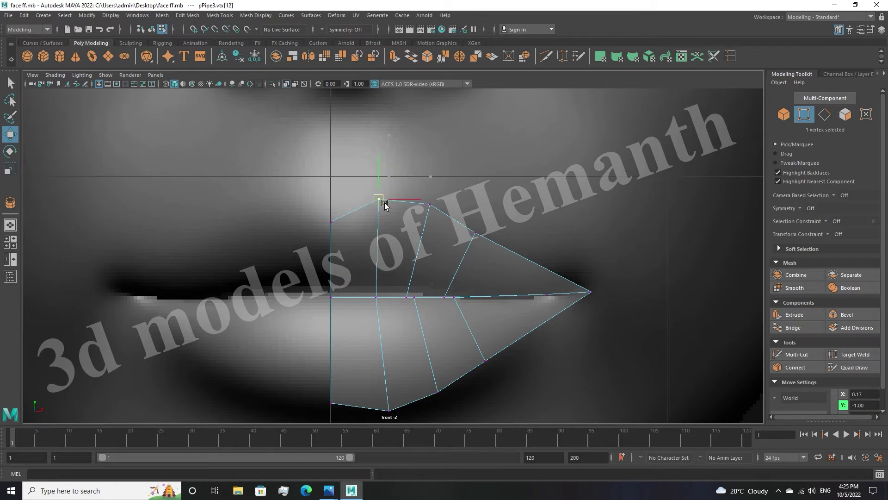
alt+middle_drag(472, 239, 488, 140)
click(395, 312)
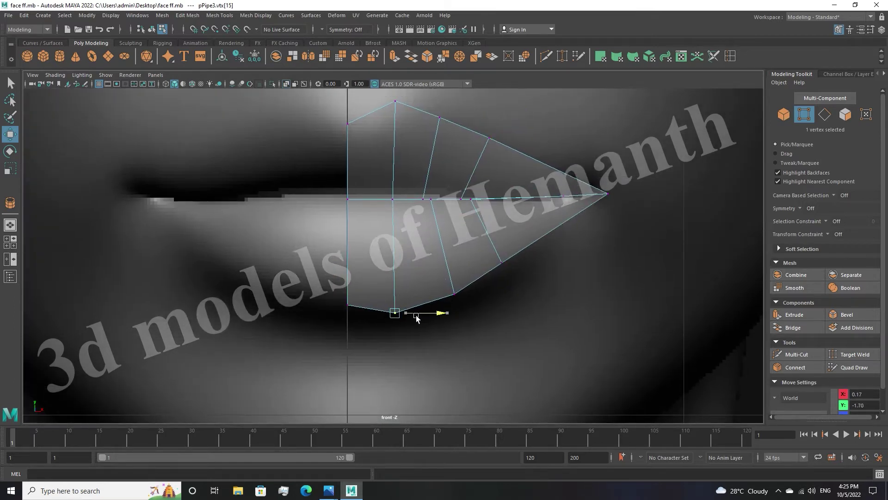
drag(484, 251, 481, 250)
Cut new edge loops into the lip mesh with Multi-Cut and move them into place
key(space)
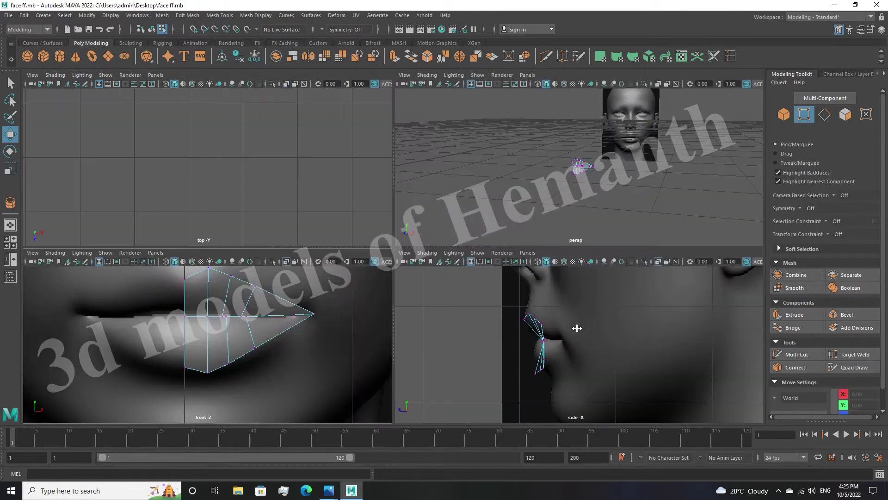
key(ctrl+shift+x)
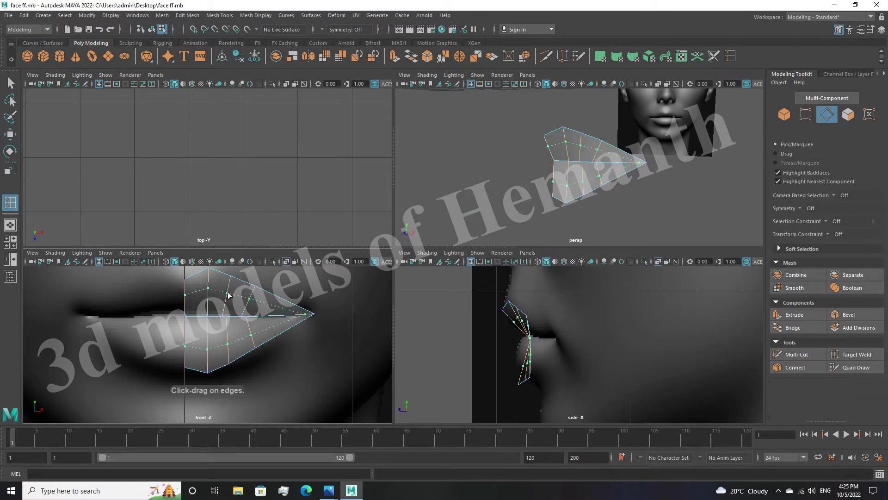
scroll(190, 329, up, 1)
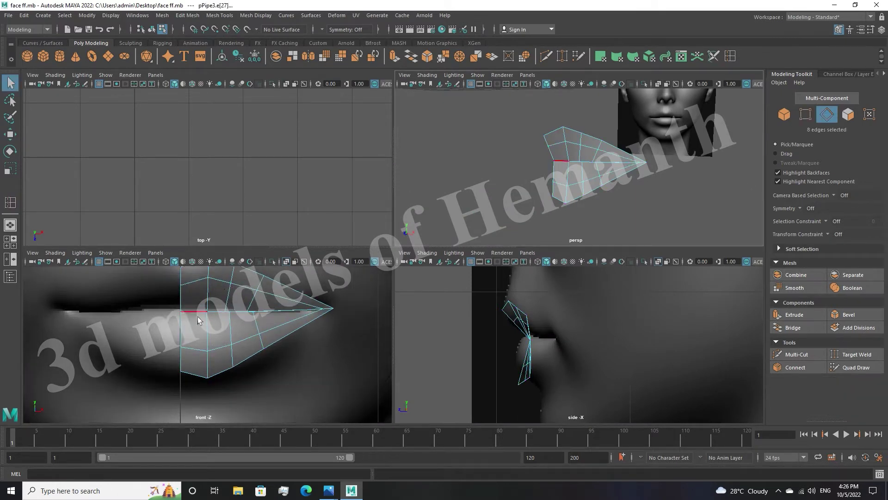
key(w)
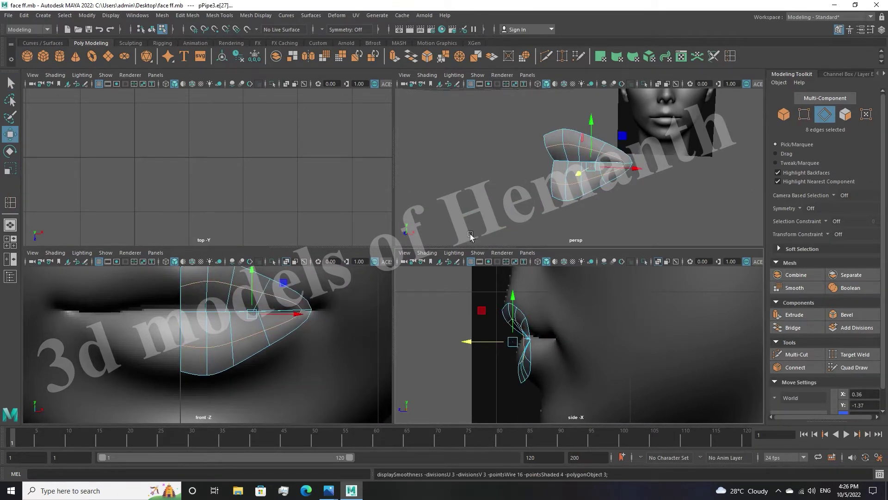
scroll(226, 307, up, 3)
key(ctrl+shift+x)
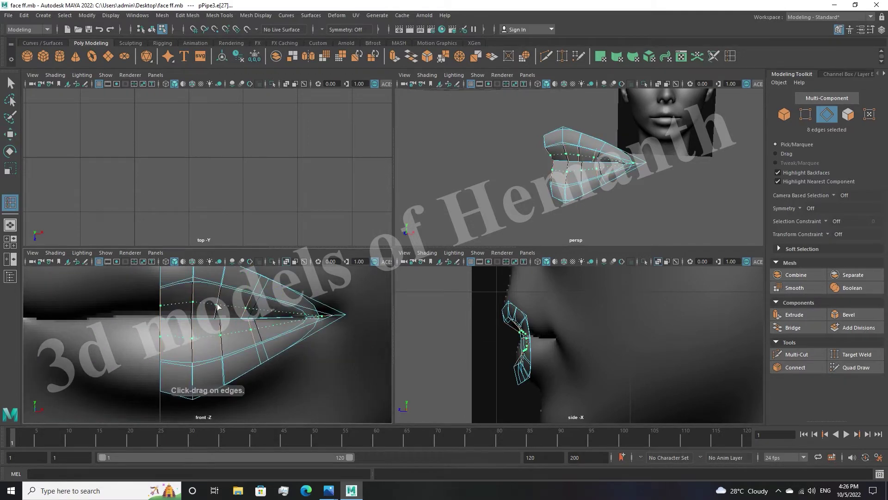
key(w)
scroll(241, 338, down, 3)
Select the lip-corner vertex in vertex mode
key(space)
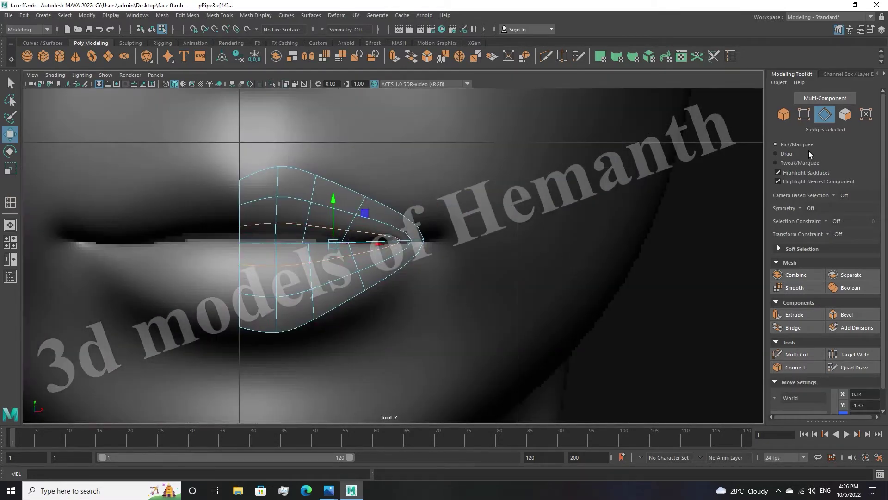
key(F9)
key(space)
key(space)
key(space)
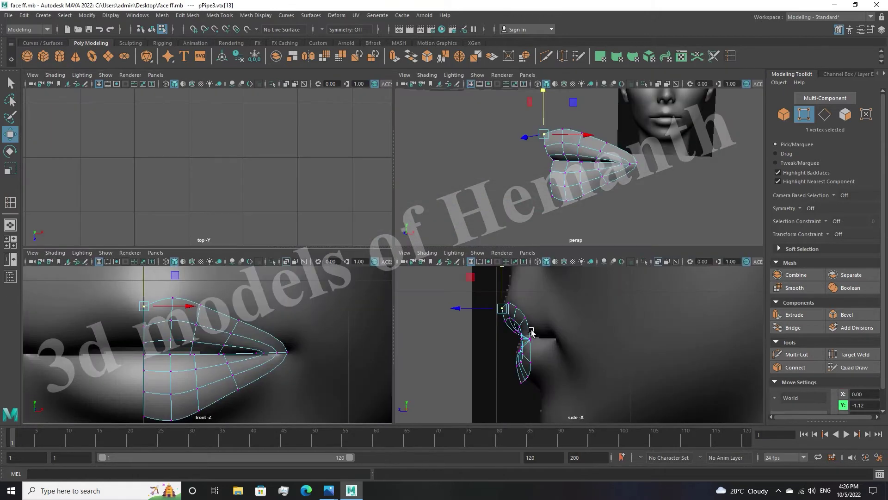
key(space)
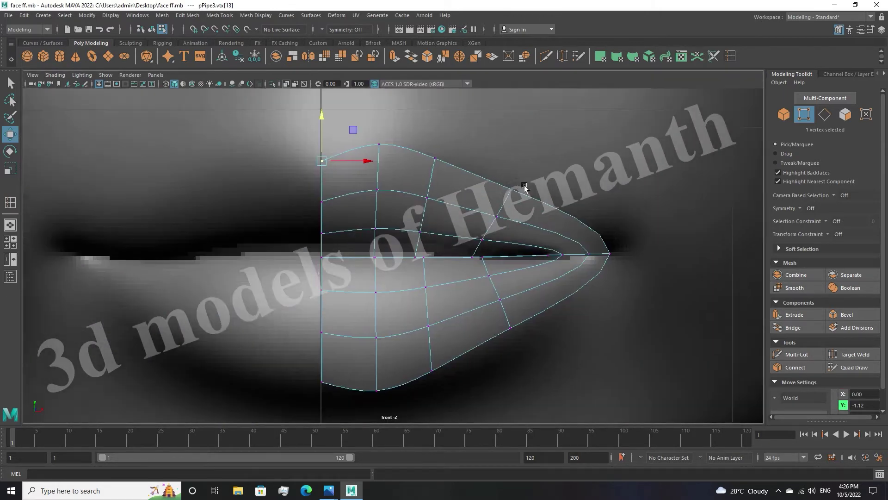
scroll(384, 168, down, 5)
scroll(589, 254, up, 5)
drag(568, 224, 569, 225)
Pull the selected lip edges back in depth in the side view
key(space)
key(space)
key(space)
scroll(326, 319, down, 5)
scroll(194, 368, up, 5)
click(195, 368)
drag(534, 362, 493, 360)
Pull a lip-profile vertex outward to round the lips, then inspect them in perspective
double_click(222, 348)
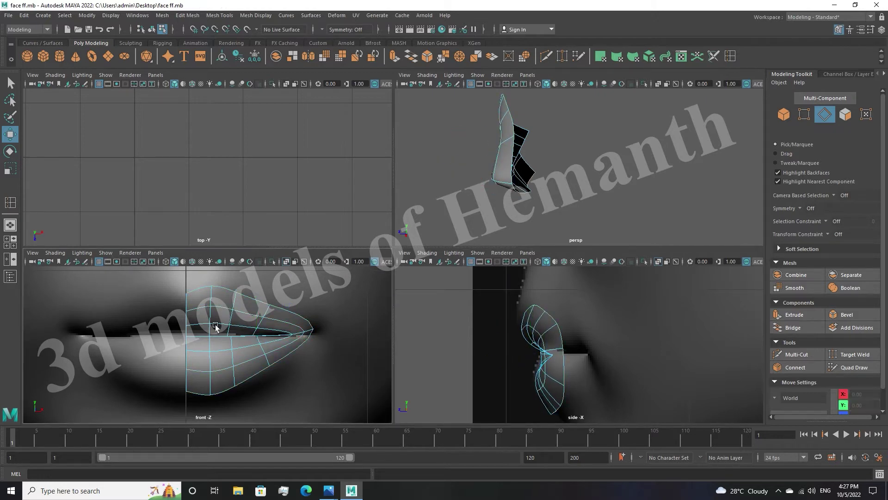
key(F9)
scroll(493, 360, up, 3)
click(509, 343)
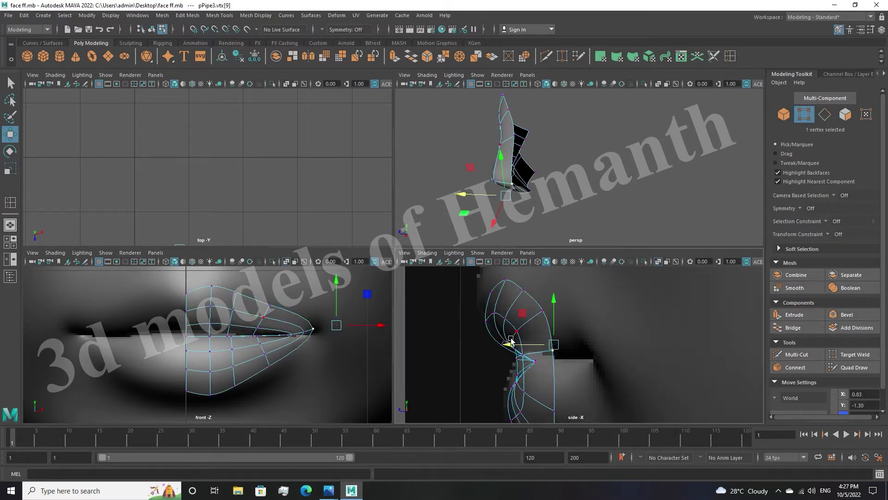
drag(509, 342, 625, 341)
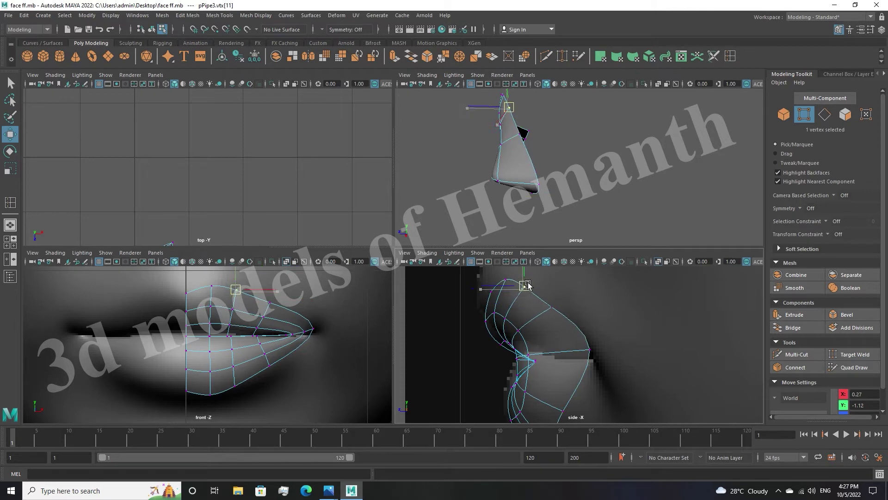
click(480, 216)
key(space)
key(f)
alt+drag(620, 199, 479, 215)
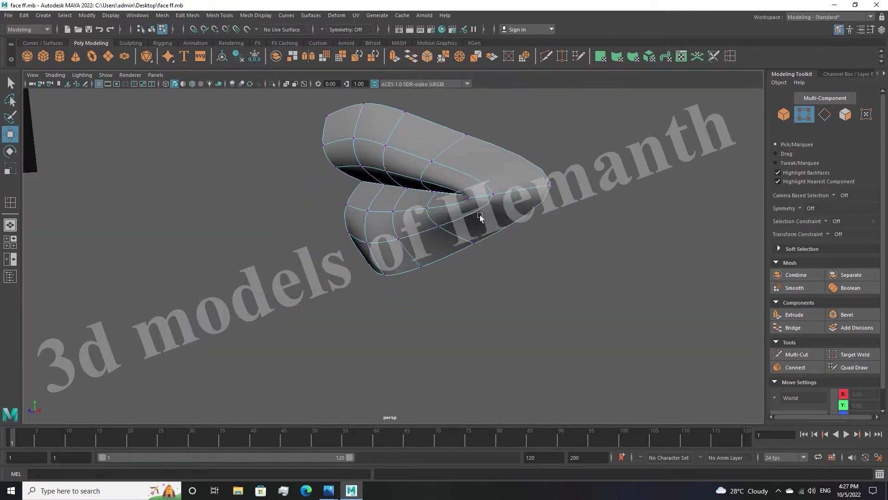
Insert another edge loop across the lips
key(space)
key(space)
scroll(569, 242, down, 3)
scroll(417, 159, up, 2)
click(395, 201)
key(F8)
key(space)
key(space)
scroll(548, 282, down, 3)
alt+drag(541, 258, 504, 293)
Preview the lips smoothed with 3, return to 1, and reselect the lip mesh
key(3)
click(504, 294)
key(1)
key(space)
click(234, 331)
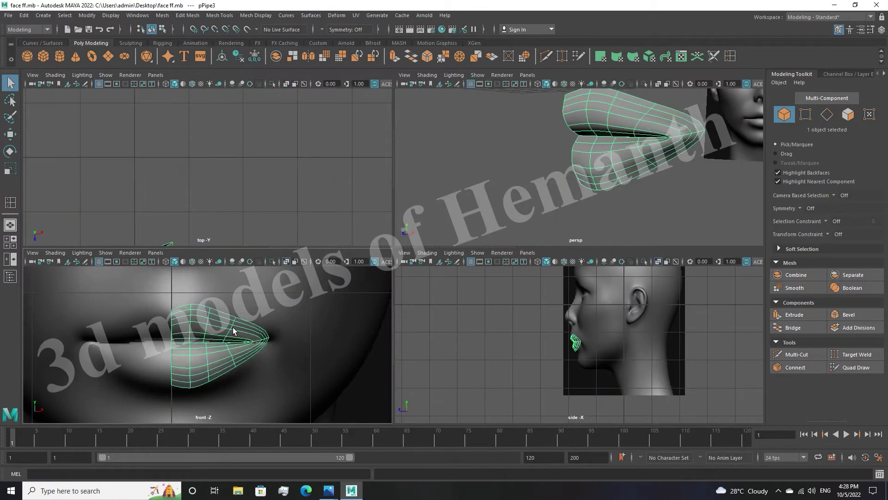
Extrude the top lip edges upward toward the nose
scroll(234, 331, up, 3)
scroll(234, 331, up, 2)
scroll(575, 342, up, 5)
key(space)
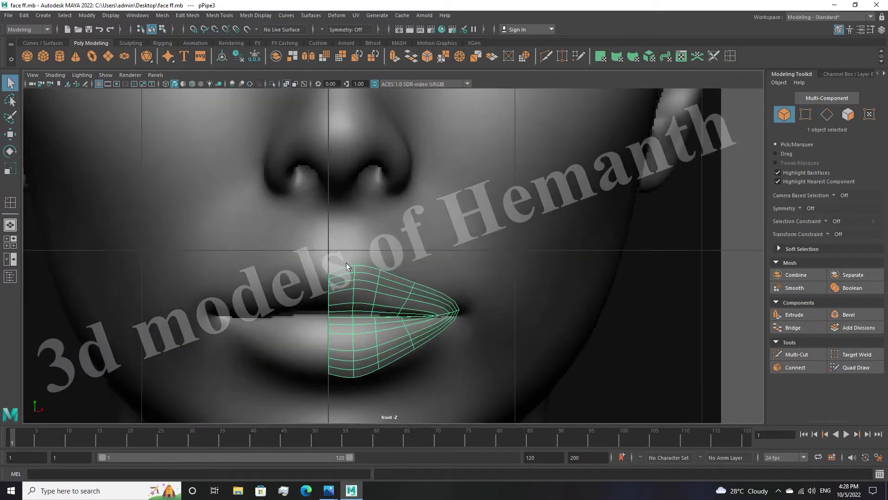
scroll(325, 283, up, 2)
shift+click(354, 298)
key(w)
shift+drag(355, 298, 356, 194)
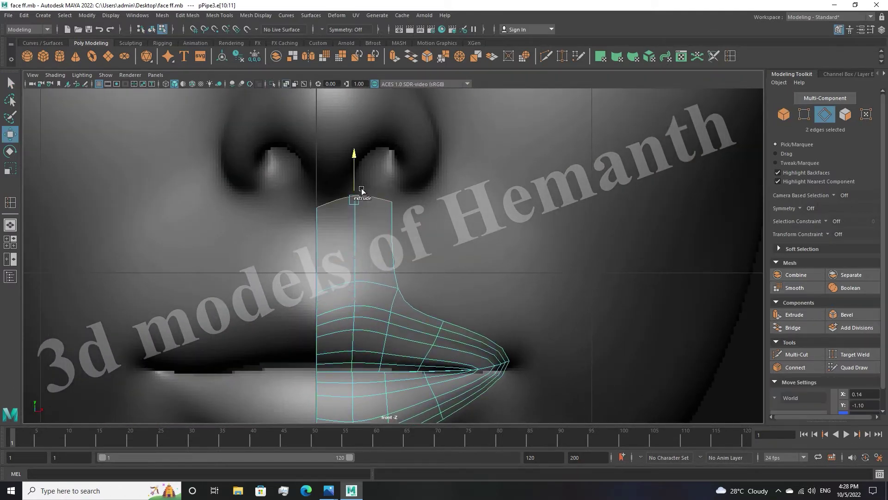
key(r)
Show the channel box and layer list and review the head in several views
key(ctrl+a)
scroll(458, 230, down, 5)
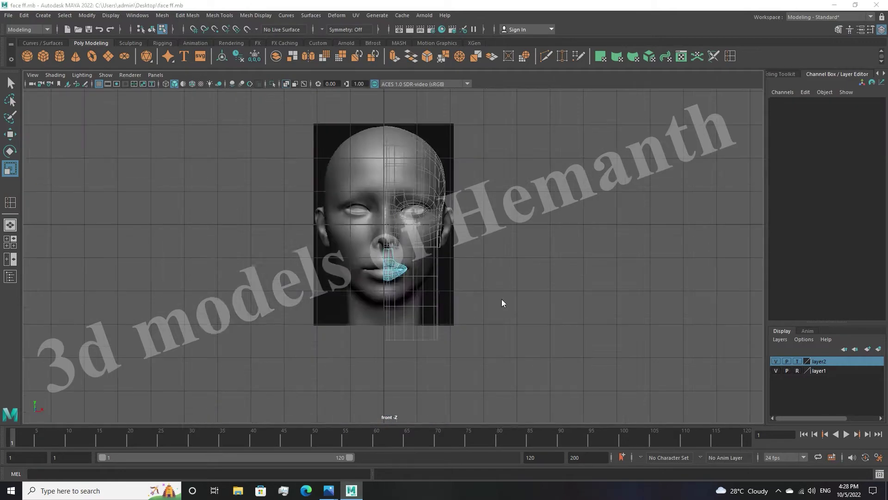
key(space)
key(space)
key(super)
key(super)
key(space)
Select the three vertices along the new top edge in the side view
key(space)
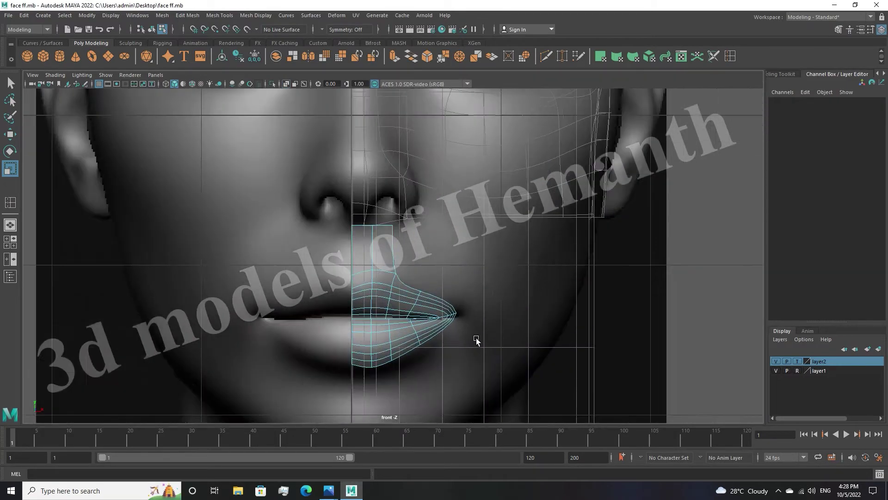
scroll(480, 260, up, 3)
scroll(528, 264, up, 2)
scroll(528, 264, up, 2)
key(space)
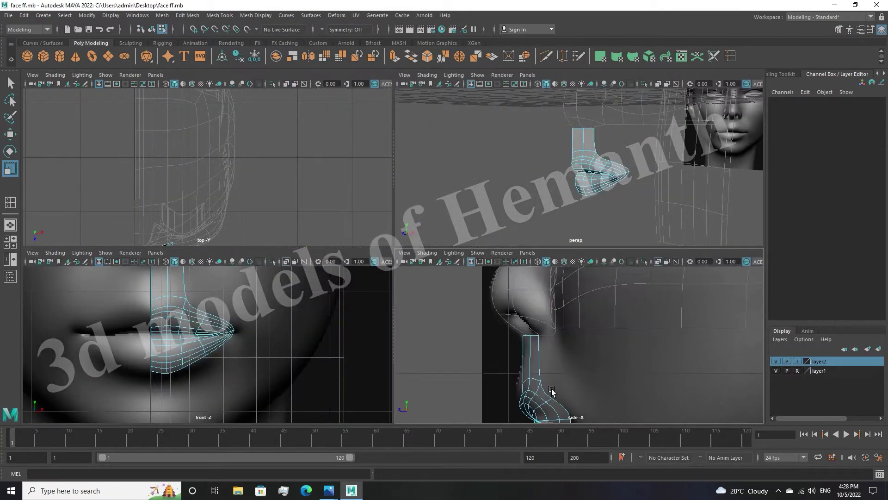
key(space)
click(782, 73)
click(804, 114)
scroll(385, 290, up, 1)
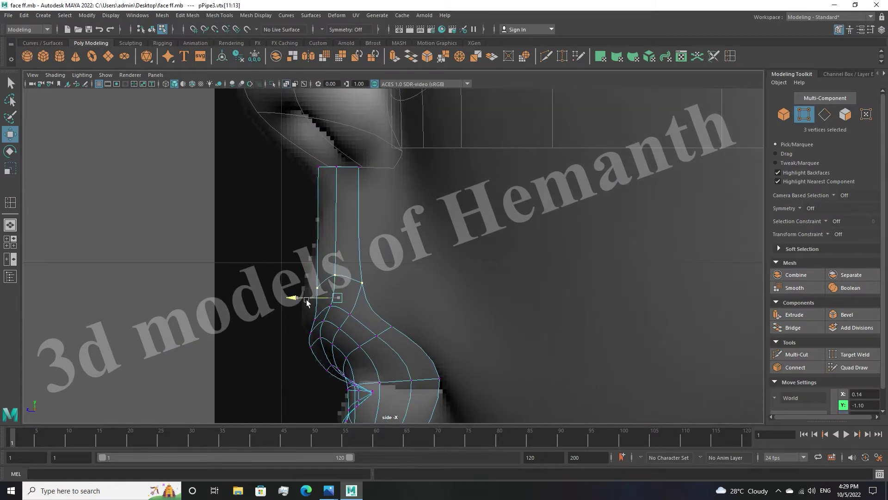
click(418, 238)
Extrude the lip-corner edges up over the cheek and Target Weld the overlapping corner vertices
key(space)
key(space)
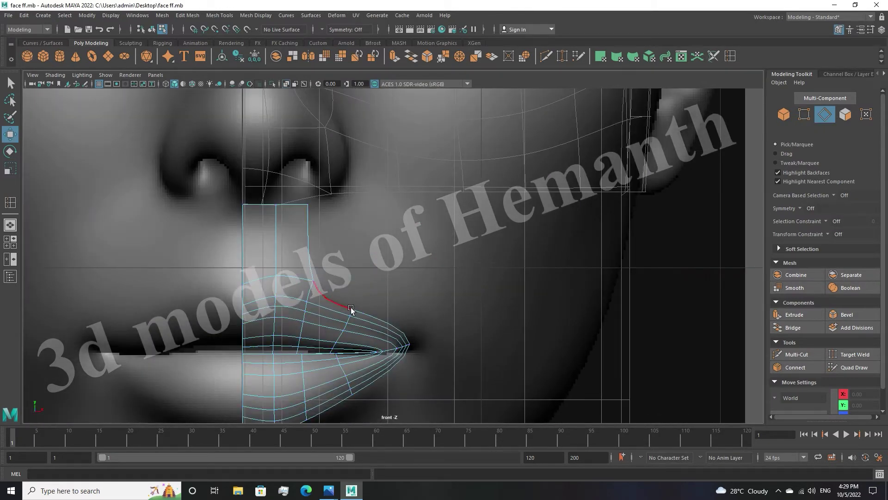
click(351, 309)
key(ctrl+e)
drag(376, 277, 380, 227)
click(317, 205)
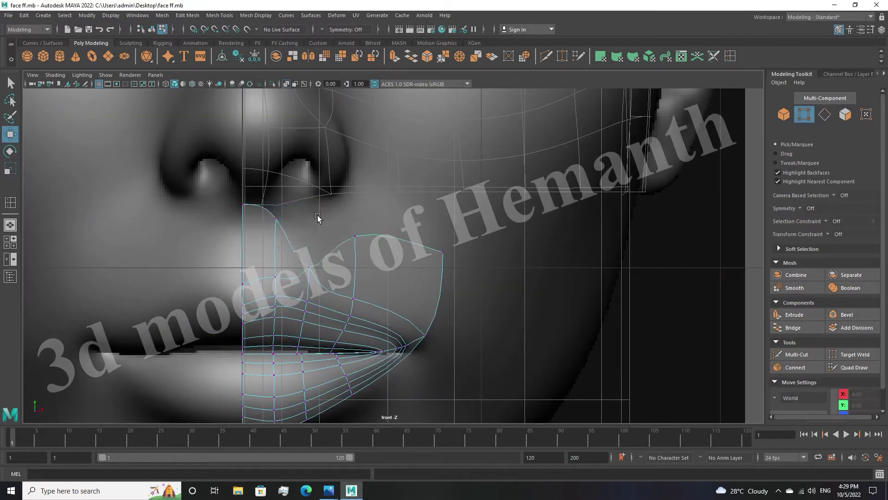
shift+right_drag(323, 230, 330, 218)
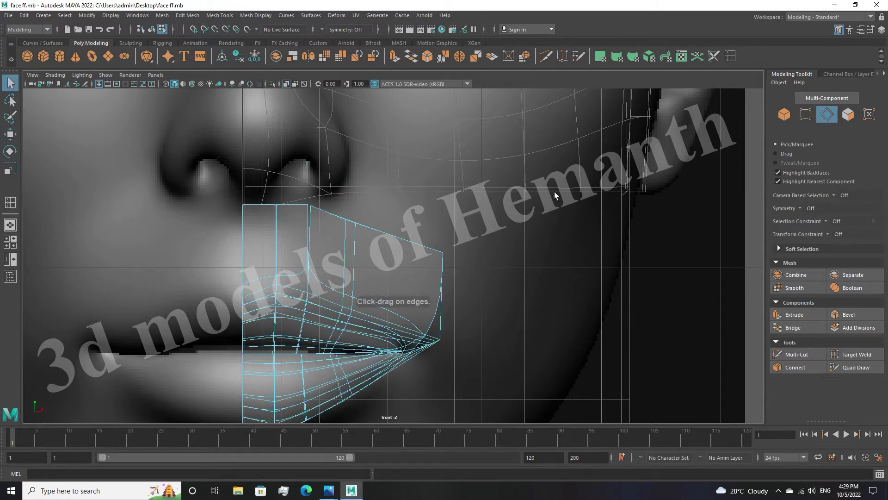
key(F9)
drag(329, 202, 309, 205)
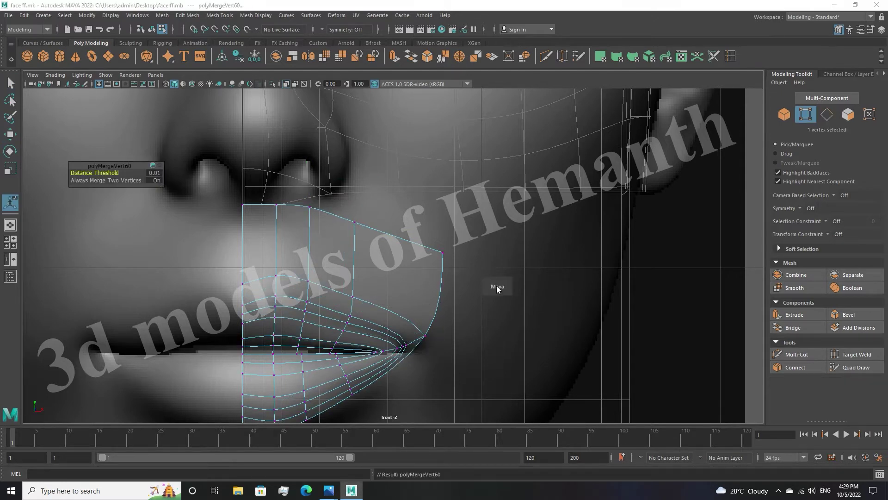
Raise the right corner vertex toward the nose
key(space)
key(space)
key(space)
key(space)
click(416, 292)
key(w)
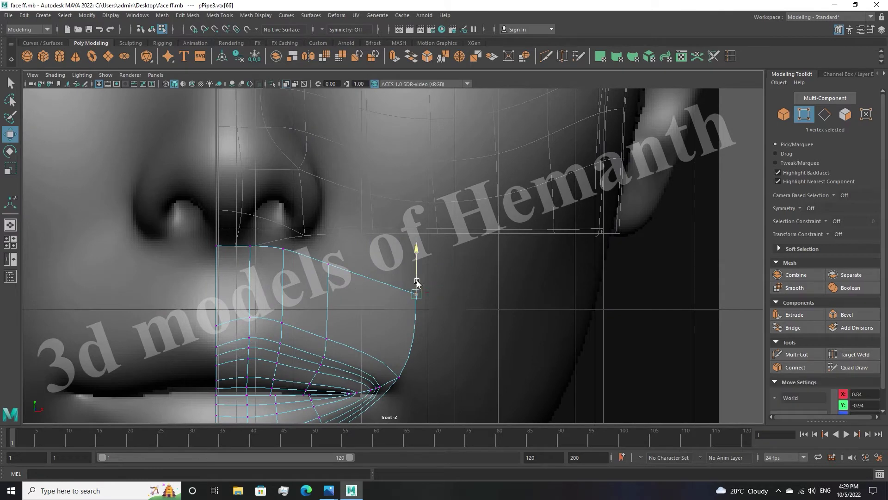
drag(418, 282, 417, 252)
click(320, 254)
Hide the reference image plane and set layer2 to shaded Reference display
scroll(484, 276, down, 5)
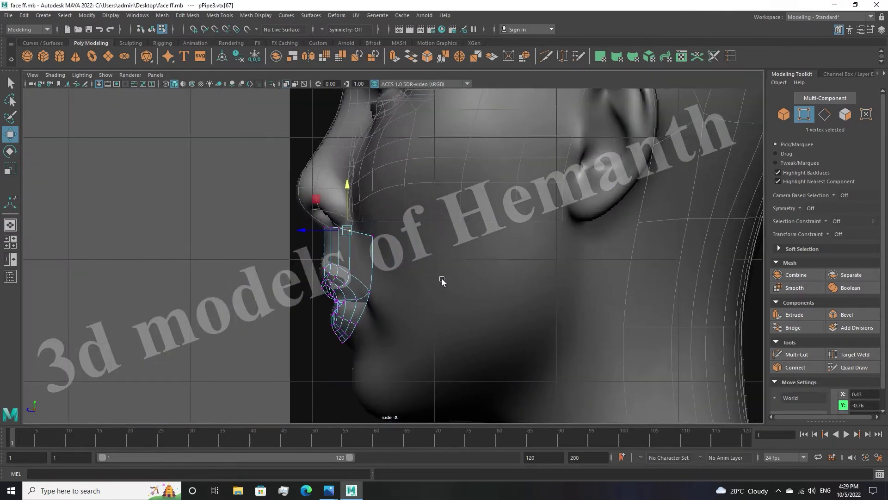
key(space)
key(space)
click(776, 370)
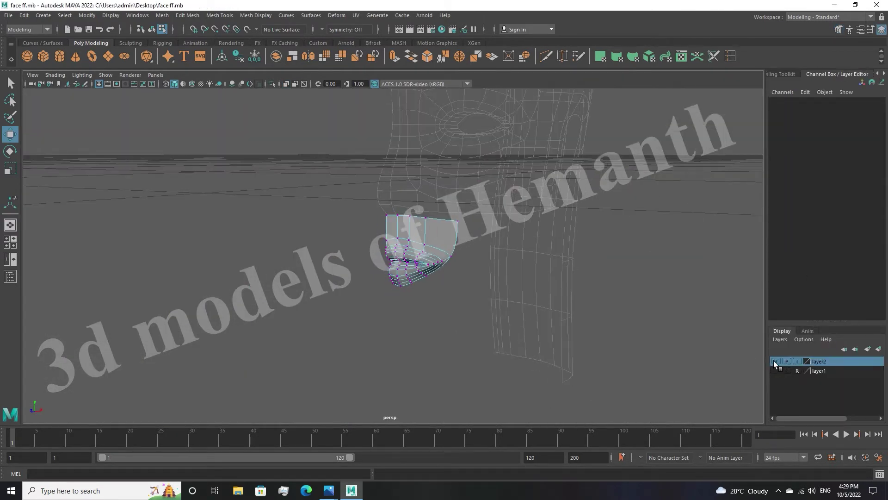
click(798, 361)
click(460, 252)
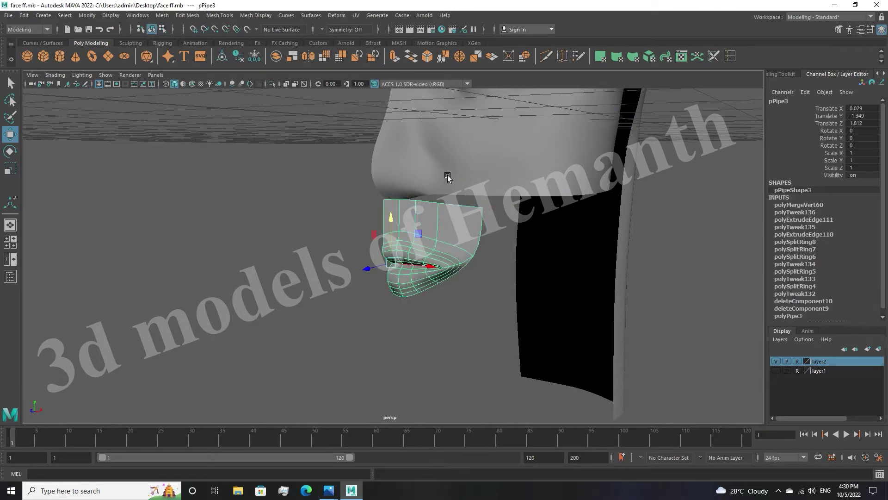
Make the face layer selectable and combine the face and lip meshes into one object
right_click(481, 252)
click(797, 361)
click(531, 168)
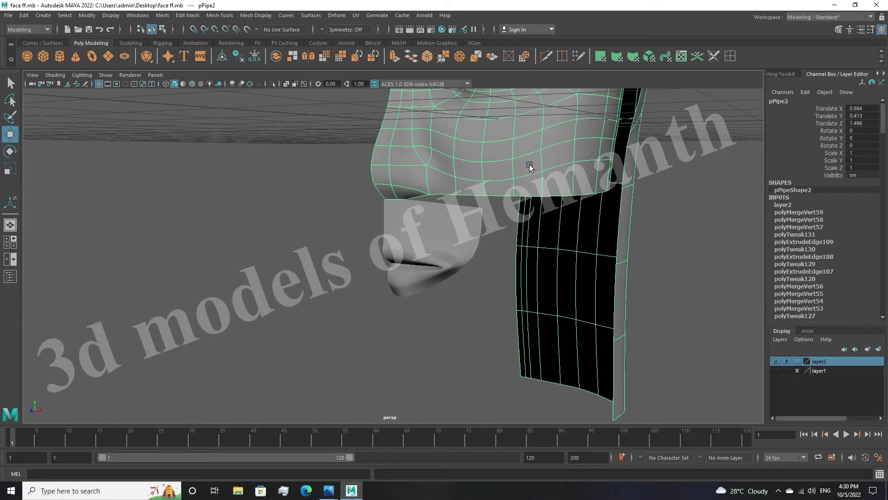
alt+drag(531, 169, 390, 254)
click(162, 16)
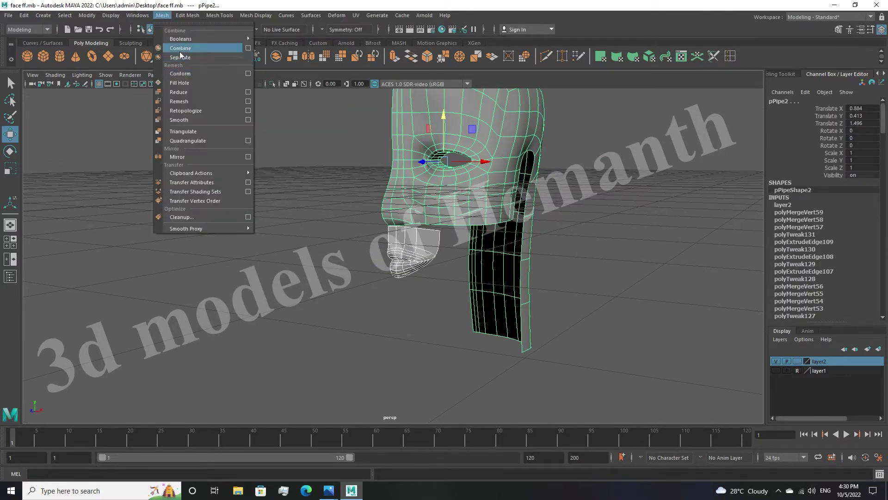
click(185, 57)
click(442, 296)
scroll(441, 295, up, 3)
click(465, 306)
Target Weld the upper-lip vertices, including the lip corner, onto the face above
key(space)
key(space)
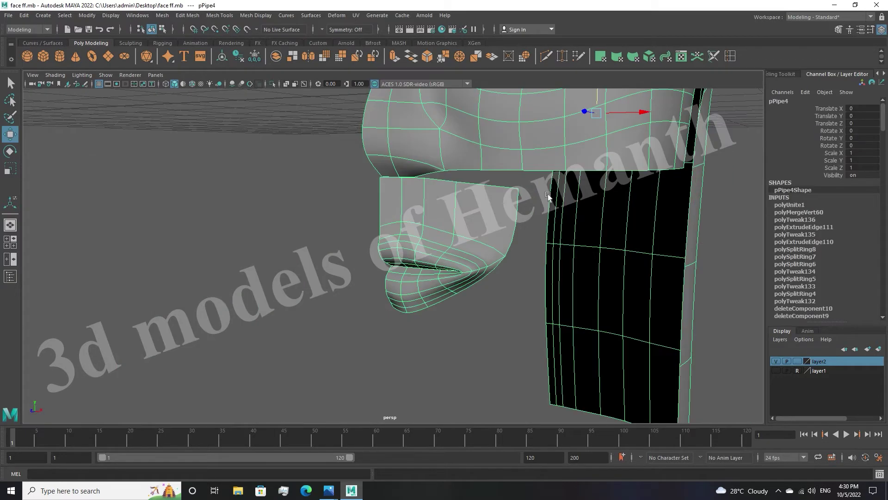
scroll(476, 254, up, 2)
click(789, 73)
drag(376, 254, 465, 216)
scroll(438, 246, down, 2)
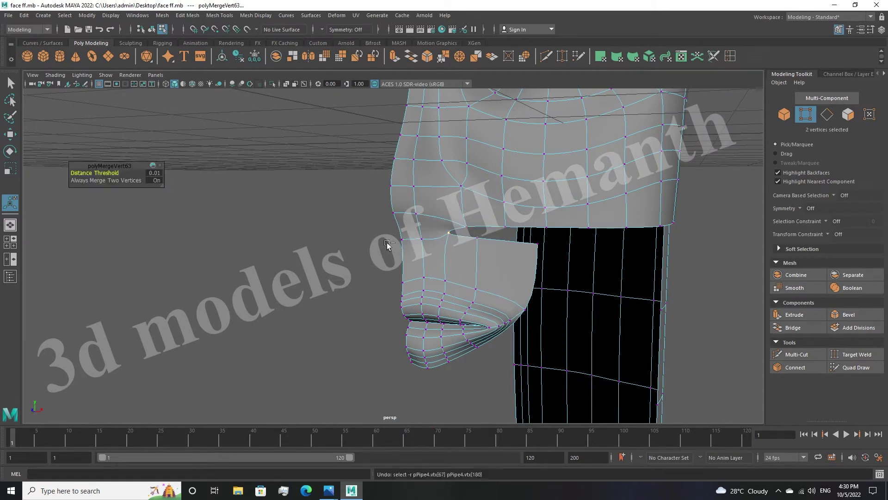
scroll(468, 267, up, 2)
scroll(436, 303, up, 2)
drag(432, 269, 423, 280)
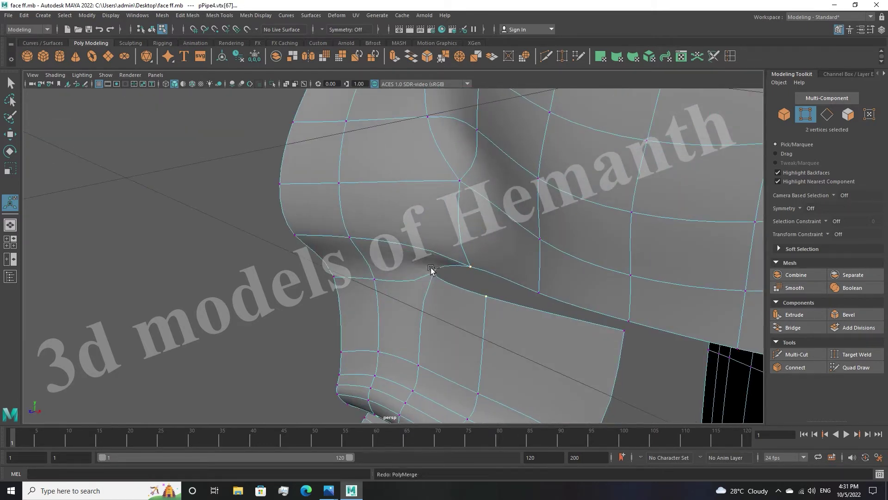
scroll(492, 260, down, 2)
alt+drag(492, 260, 478, 279)
mouse_move(442, 242)
mouse_down()
mouse_move(499, 283)
mouse_move(539, 287)
mouse_move(488, 257)
mouse_move(183, 308)
mouse_up()
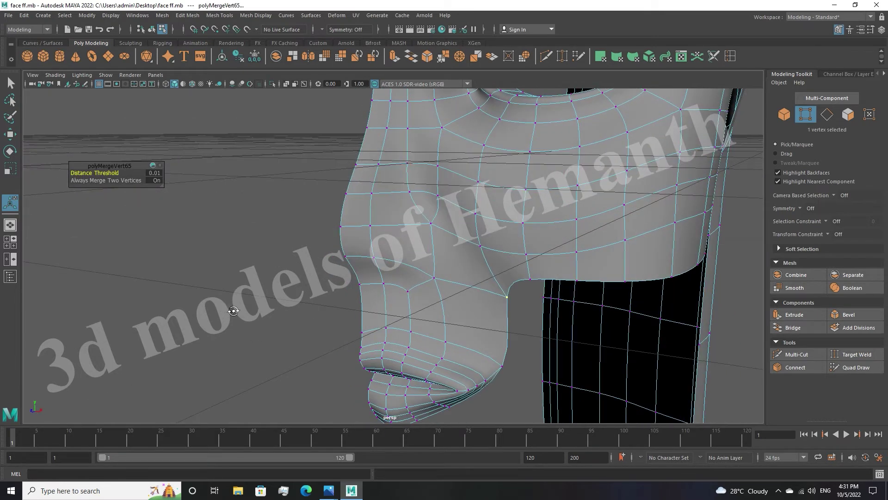
In the side view, select a vertex where the lips meet the cheek for moving
key(space)
key(ctrl+a)
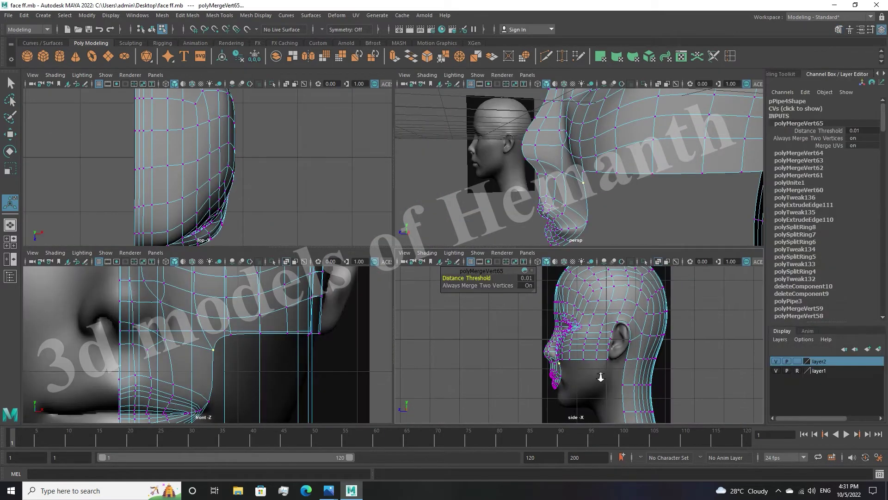
key(w)
click(540, 340)
scroll(213, 342, down, 5)
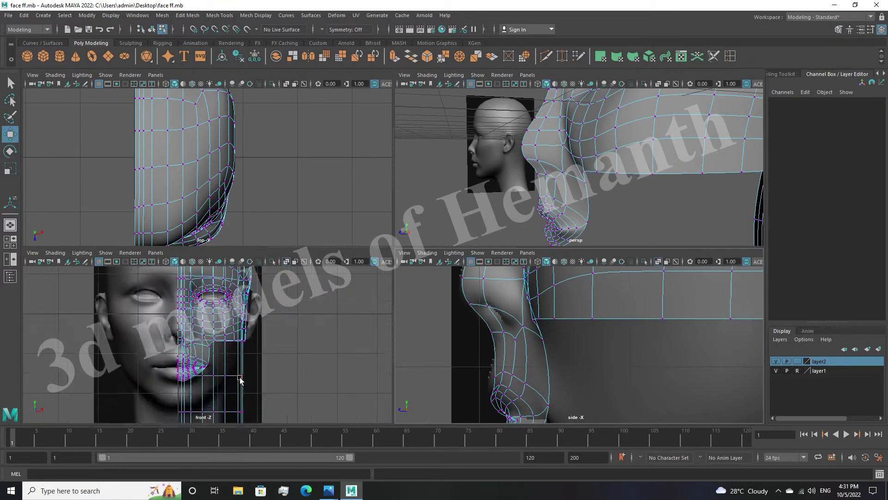
Slide the lips-cheek vertex left to smooth the curve, then select the vertex beneath the cheek edge
scroll(218, 351, up, 5)
middle_drag(219, 350, 199, 353)
key(space)
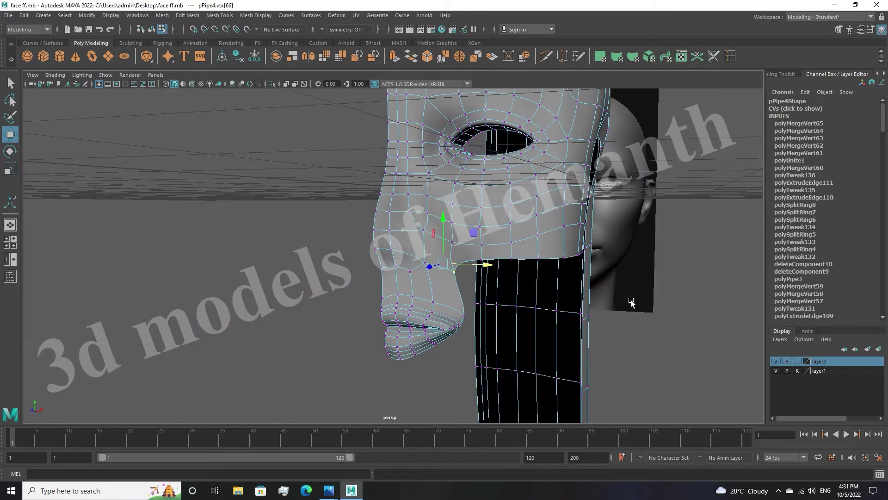
alt+drag(629, 301, 460, 309)
click(425, 298)
key(space)
key(space)
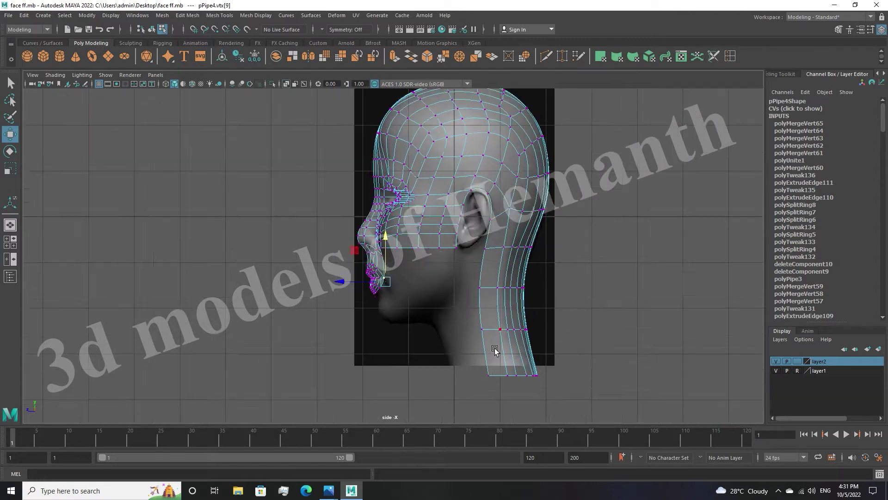
key(space)
key(space)
key(space)
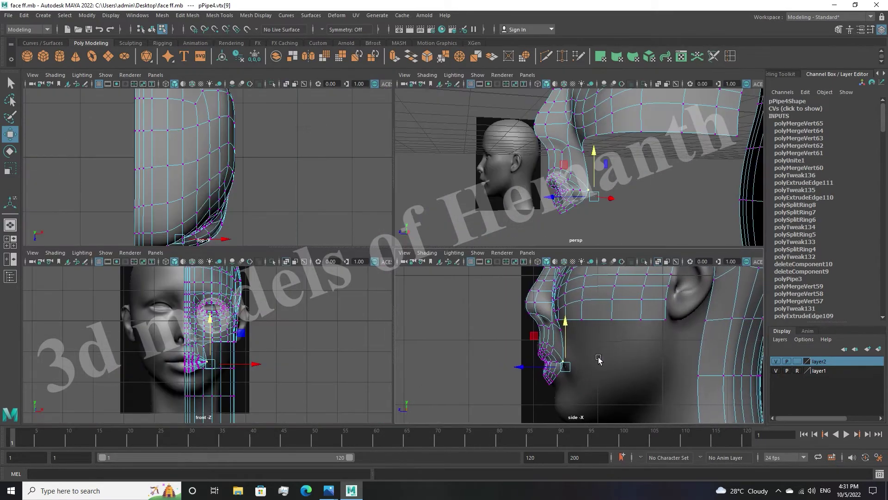
scroll(610, 325, up, 3)
key(space)
alt+drag(585, 252, 769, 148)
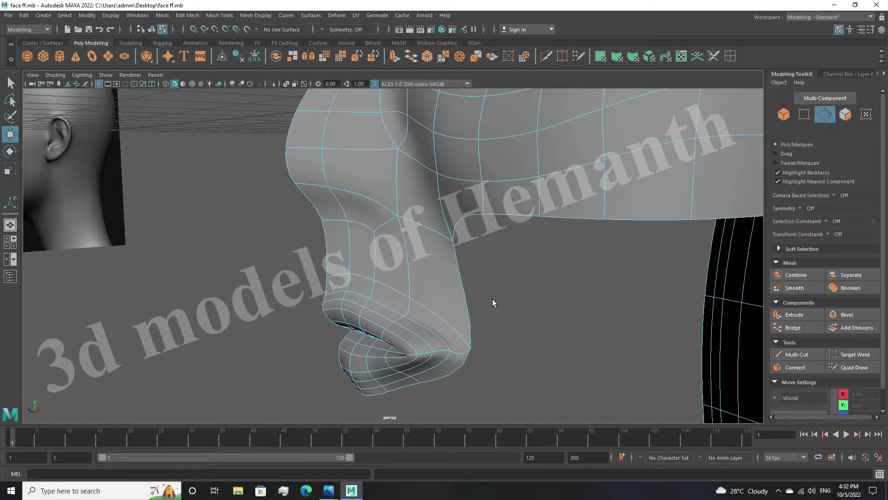
Extrude the edge below the cheek back toward the ear in two rows of faces
key(ctrl+e)
drag(480, 278, 519, 301)
key(space)
scroll(439, 314, up, 2)
drag(384, 306, 531, 309)
key(ctrl+e)
key(ctrl+e)
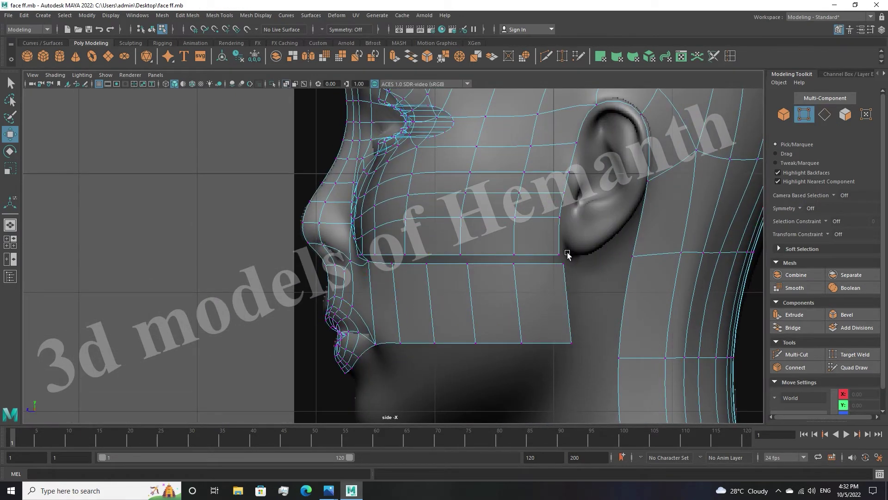
key(space)
Target Weld the new strip's end and corner vertices onto the cheek
key(space)
alt+drag(509, 241, 532, 232)
mouse_move(563, 194)
mouse_down()
mouse_move(582, 224)
mouse_move(608, 198)
mouse_move(654, 238)
mouse_up()
scroll(640, 228, down, 3)
key(space)
key(space)
scroll(427, 250, up, 3)
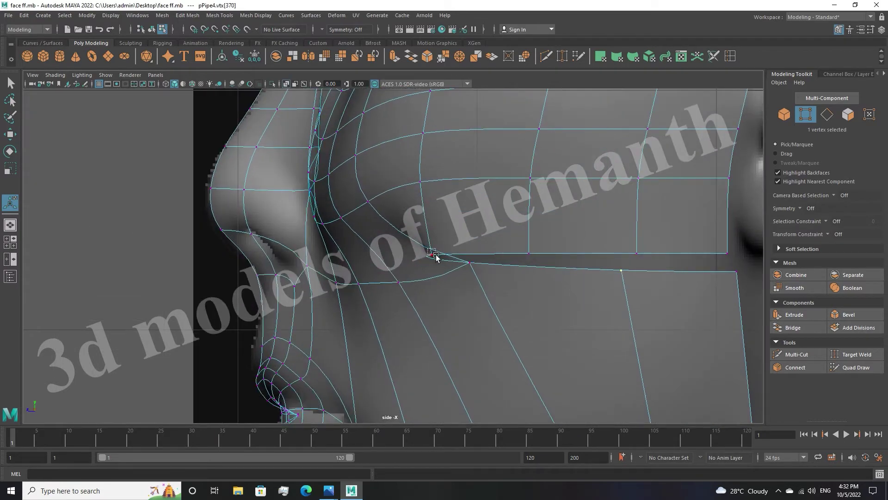
mouse_move(550, 254)
alt+mouse_down()
mouse_move(341, 278)
mouse_move(380, 284)
alt+mouse_up()
scroll(381, 284, up, 2)
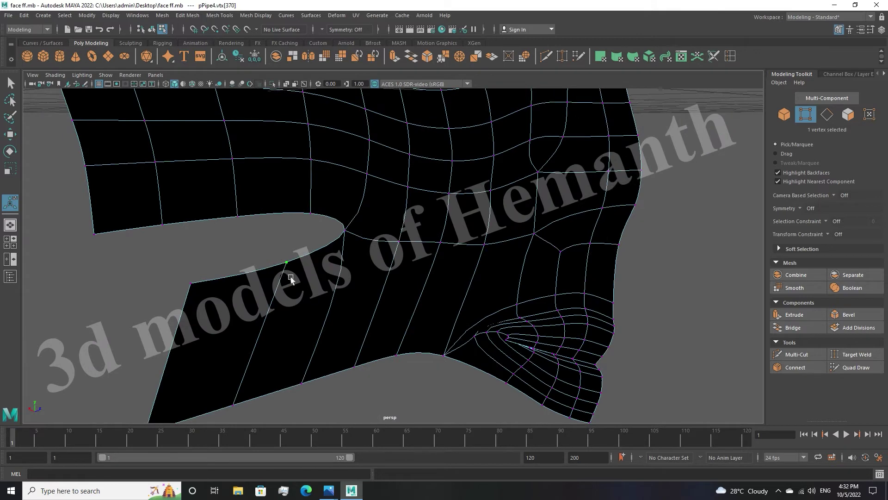
click(443, 58)
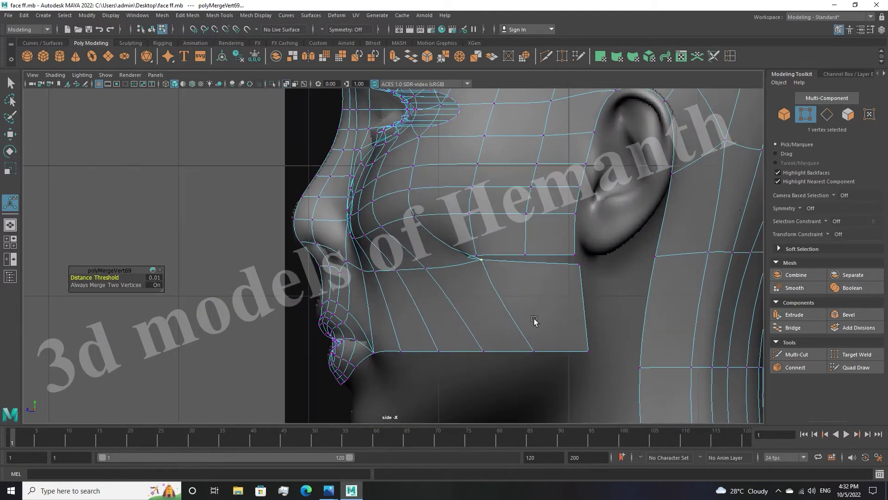
click(525, 254)
shift+click(578, 264)
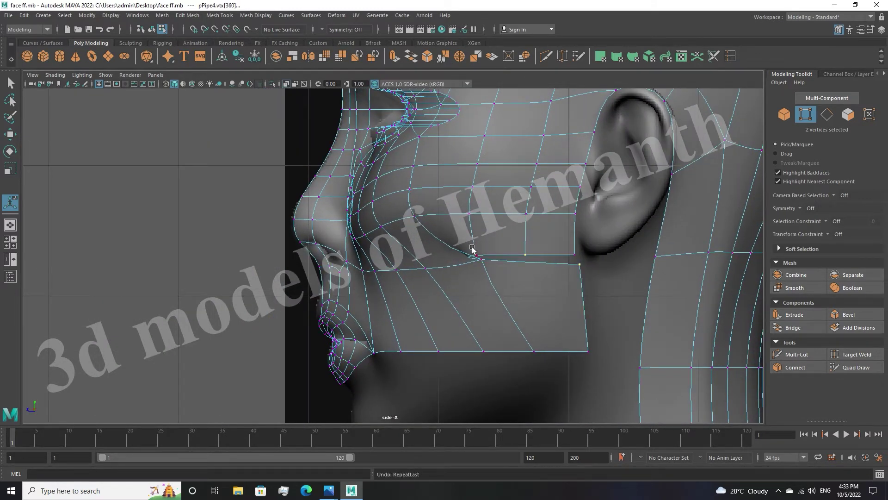
Select the jaw strip's corner and upper-edge vertices beside the mouth corner
scroll(536, 303, up, 3)
key(w)
key(ctrl+x)
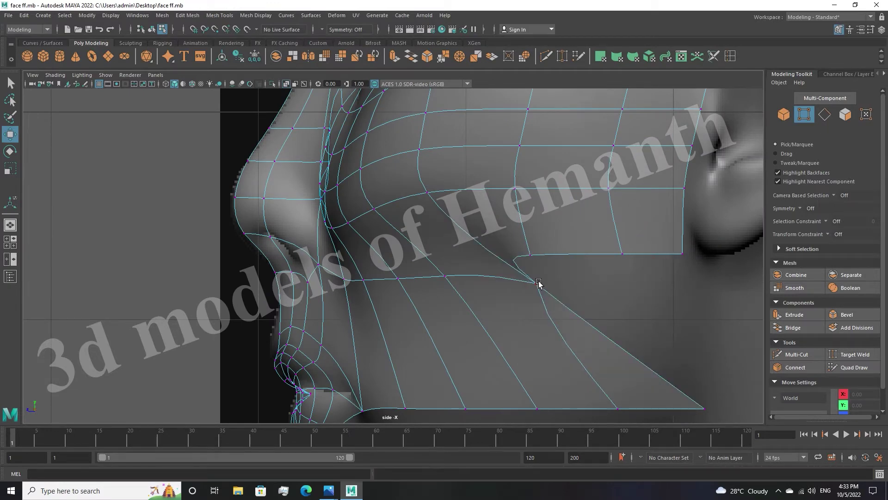
scroll(539, 284, up, 1)
click(502, 265)
scroll(501, 268, down, 4)
scroll(522, 288, up, 2)
scroll(522, 288, up, 1)
click(521, 311)
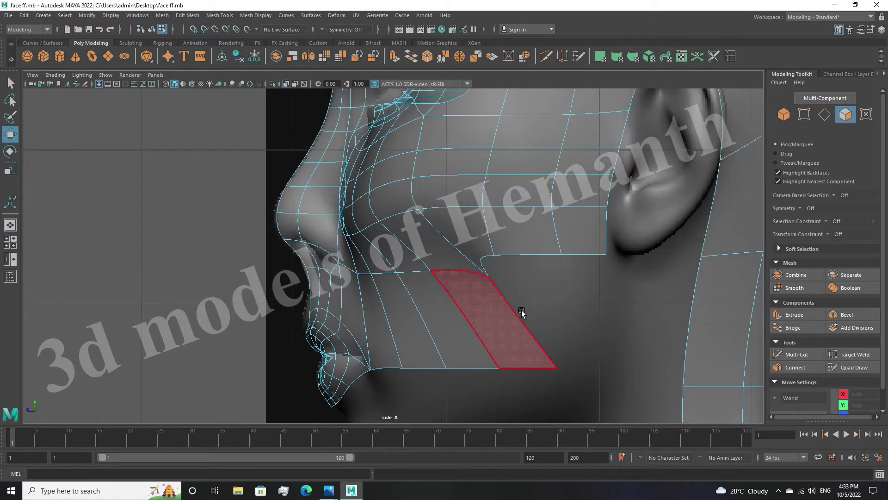
scroll(547, 245, up, 1)
mouse_move(395, 283)
mouse_down()
mouse_move(359, 265)
mouse_move(460, 258)
mouse_up()
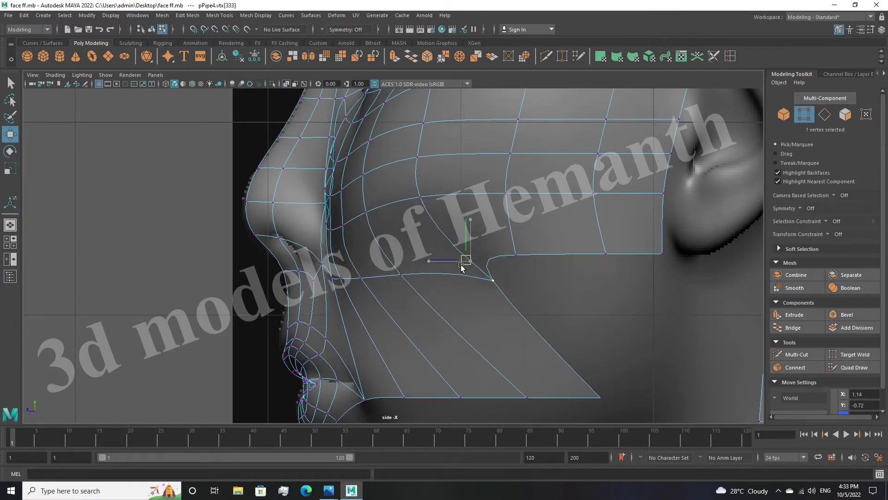
scroll(484, 319, down, 2)
scroll(485, 319, up, 2)
click(407, 344)
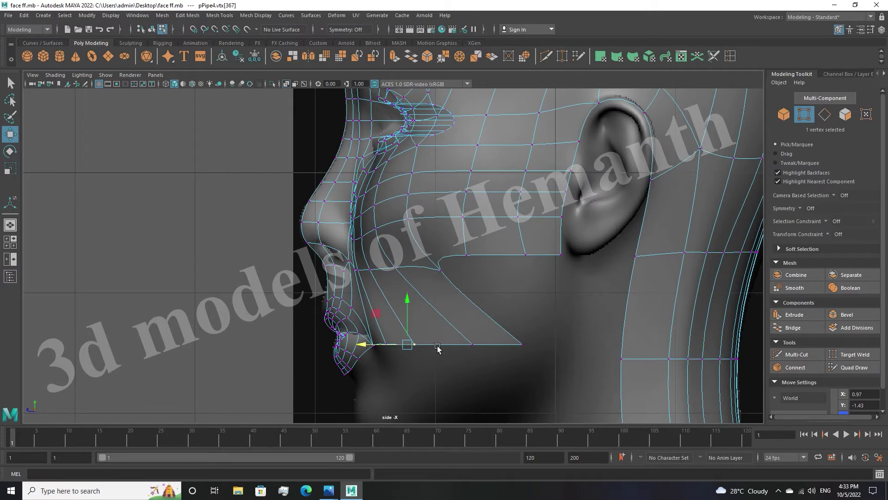
Extrude the jaw strip's bottom edges downward and slide bottom-row vertices to square the panel
key(F10)
shift+drag(491, 257, 511, 344)
key(F9)
key(y)
click(588, 342)
key(w)
drag(587, 342, 452, 344)
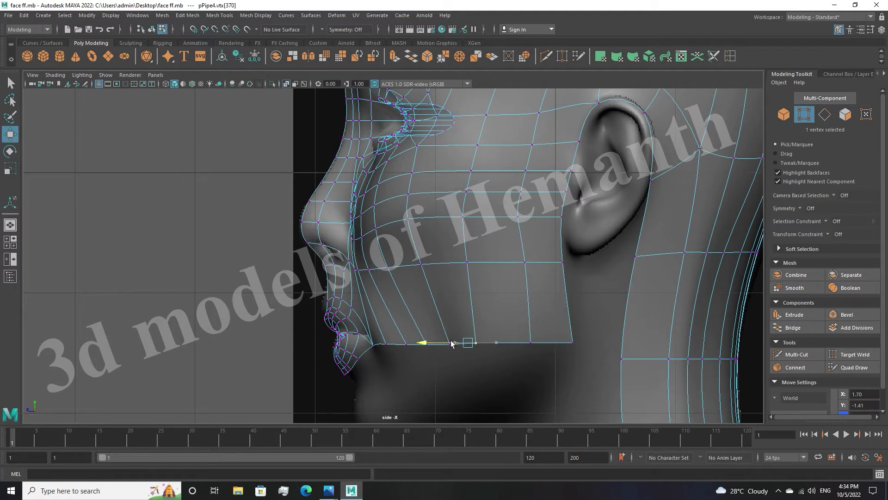
click(503, 262)
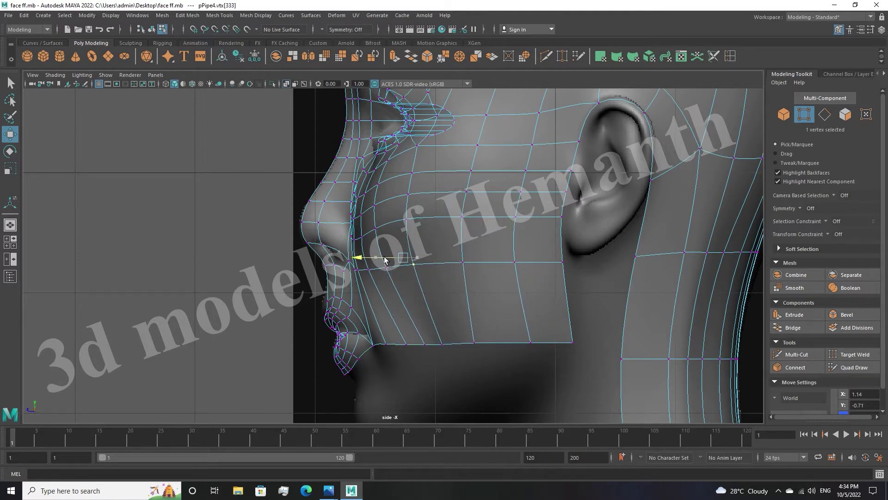
drag(393, 339, 382, 354)
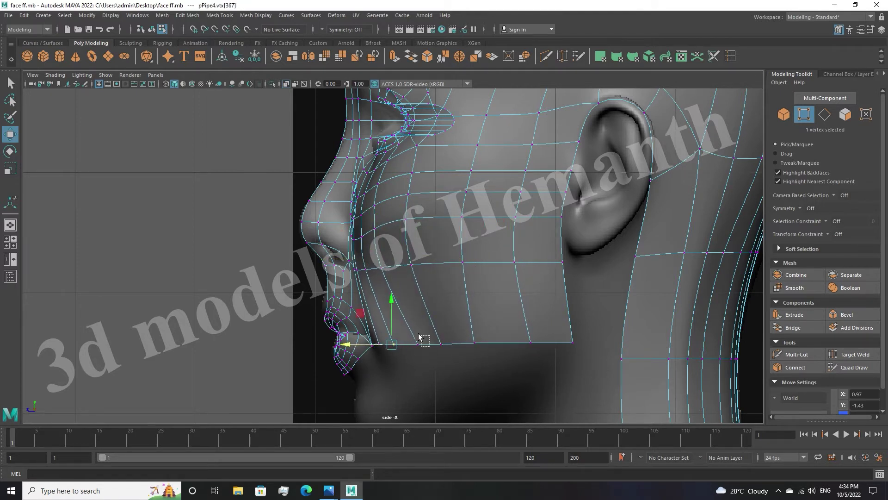
Adjust the jaw panel's vertices near the chin and its back corner in perspective
alt+drag(498, 376, 470, 264)
click(472, 269)
click(411, 263)
alt+drag(411, 265, 417, 359)
click(415, 357)
click(411, 304)
click(458, 301)
click(517, 279)
alt+drag(517, 280, 580, 347)
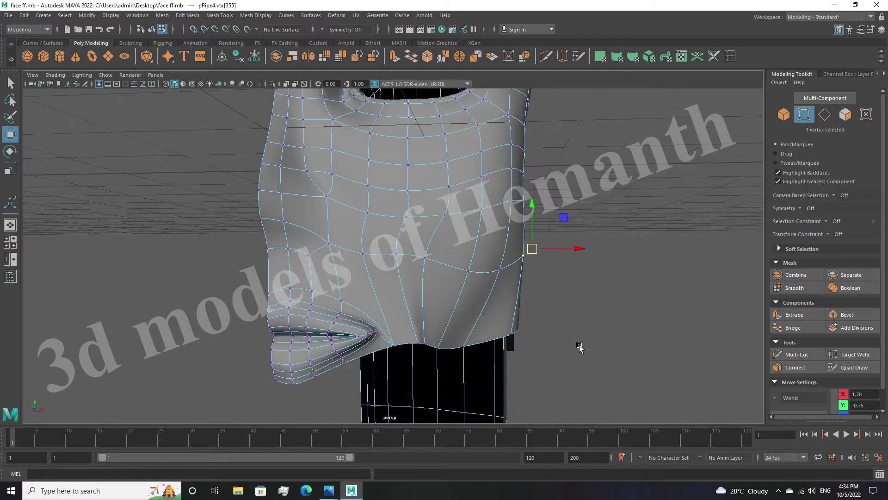
Select the panel's bottom edge loop and scale it flat in the side view
key(space)
key(space)
double_click(463, 284)
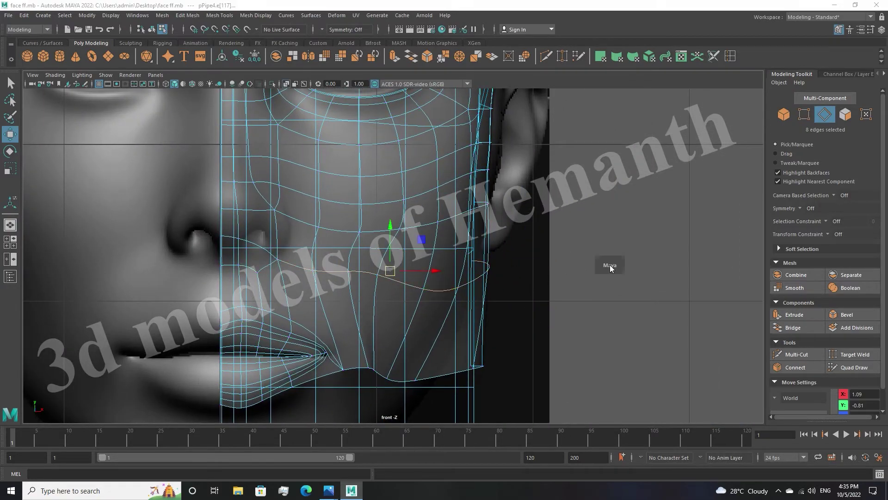
key(space)
key(space)
key(r)
scroll(408, 278, up, 3)
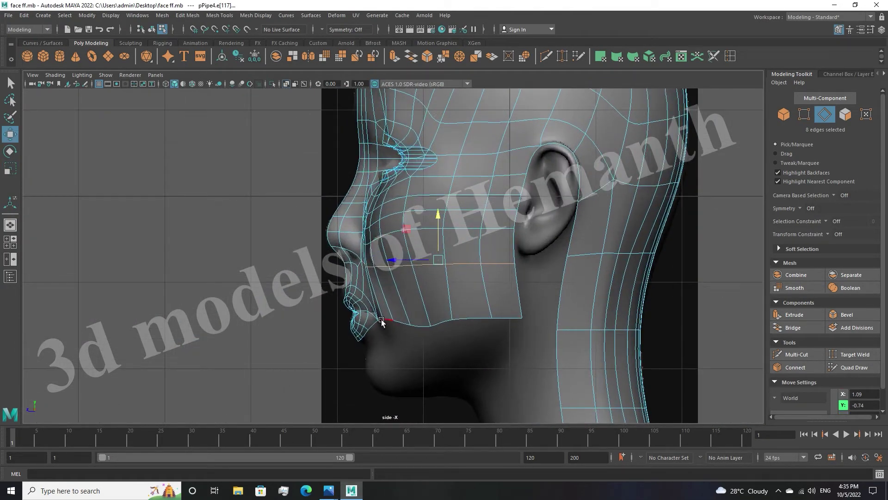
double_click(390, 320)
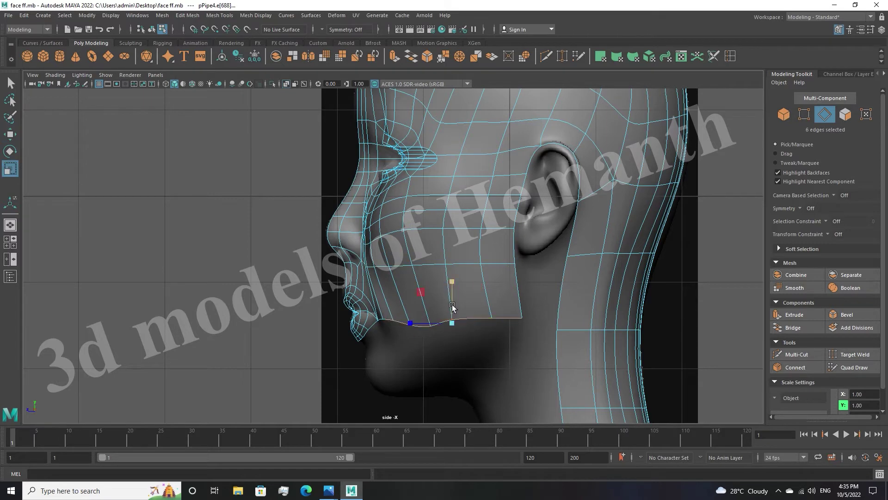
Move the chin corner vertices into alignment in the perspective and side views
key(space)
key(space)
key(w)
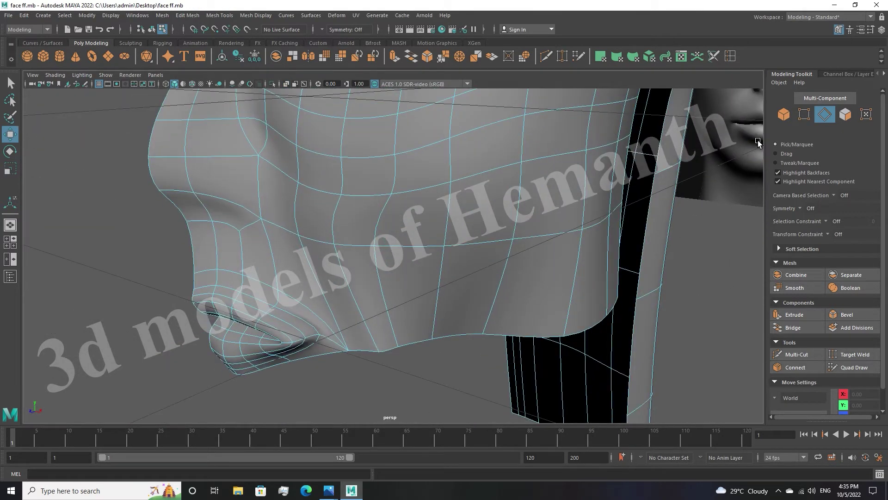
key(F9)
click(596, 223)
mouse_move(483, 339)
alt+mouse_down()
mouse_move(397, 339)
mouse_move(420, 318)
mouse_move(461, 319)
alt+mouse_up()
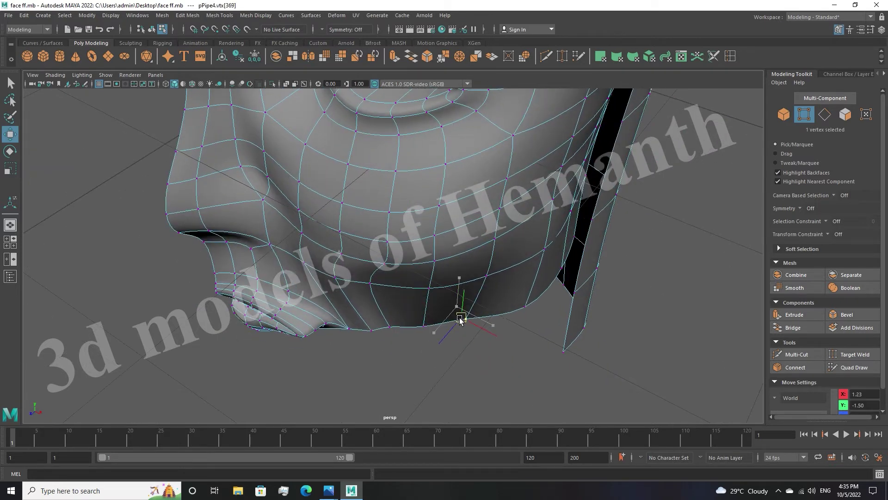
click(466, 320)
key(space)
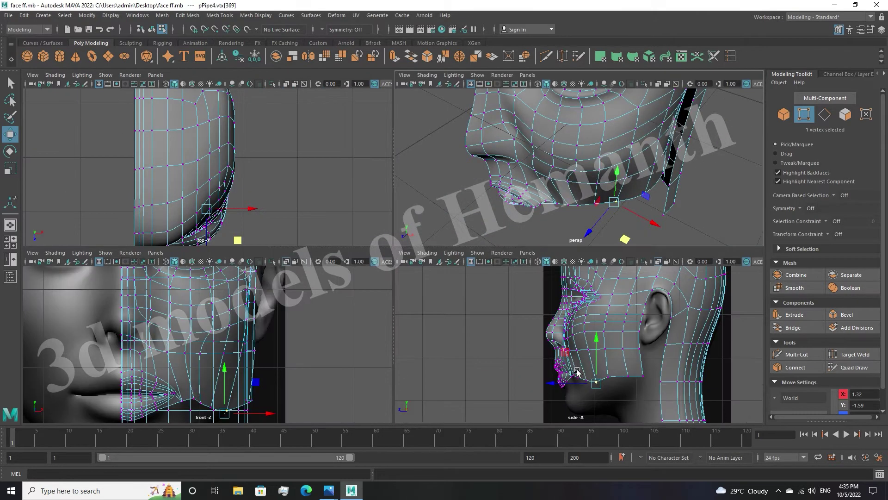
key(space)
key(r)
key(w)
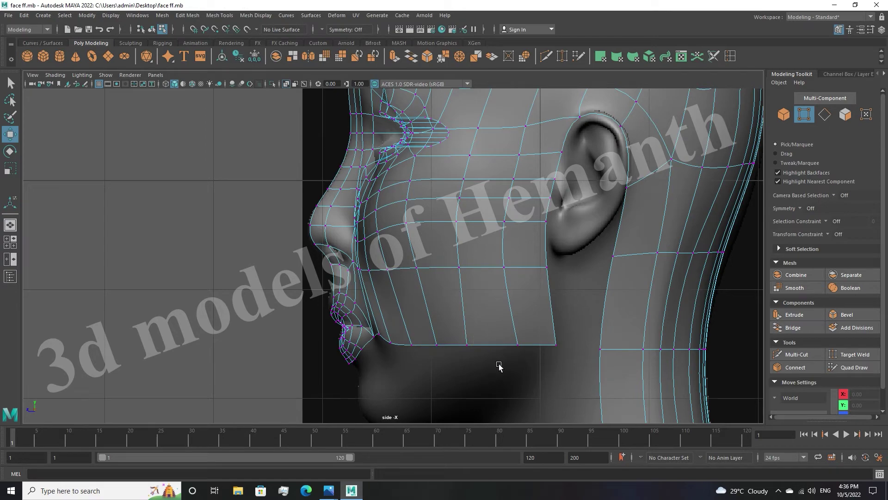
Review the head against both reference images and select a lower-lip bottom edge
click(276, 366)
key(space)
key(space)
mouse_move(590, 212)
alt+mouse_down()
mouse_move(498, 248)
mouse_move(511, 243)
mouse_move(481, 301)
mouse_move(417, 288)
alt+mouse_up()
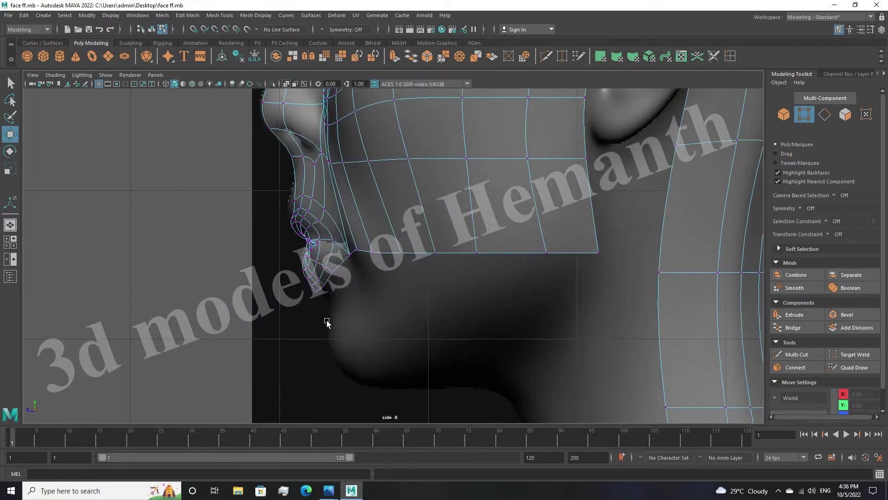
mouse_move(327, 323)
alt+mouse_down()
mouse_move(452, 274)
mouse_move(879, 149)
alt+mouse_up()
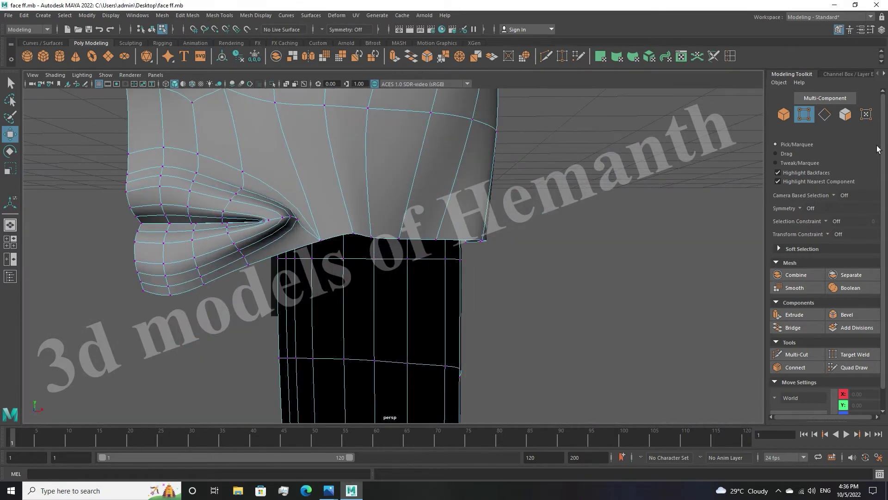
click(160, 293)
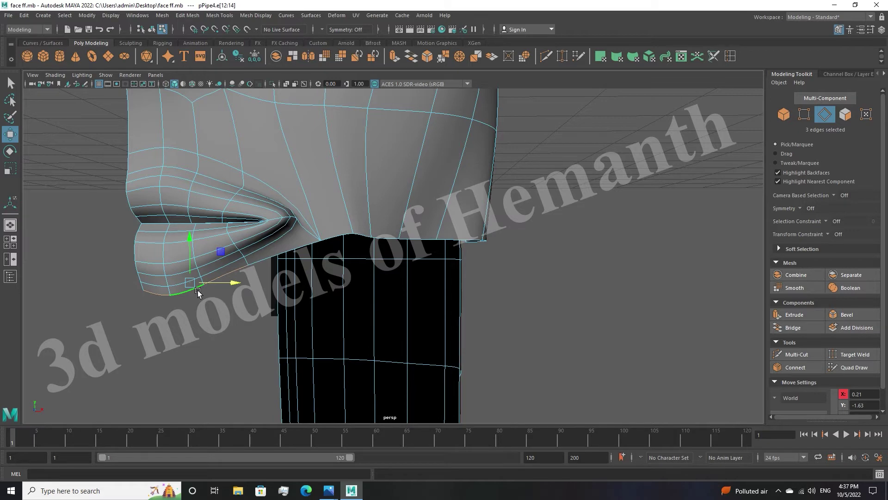
Extrude the lower-lip bottom edges down over the chin, then again back beneath it
key(space)
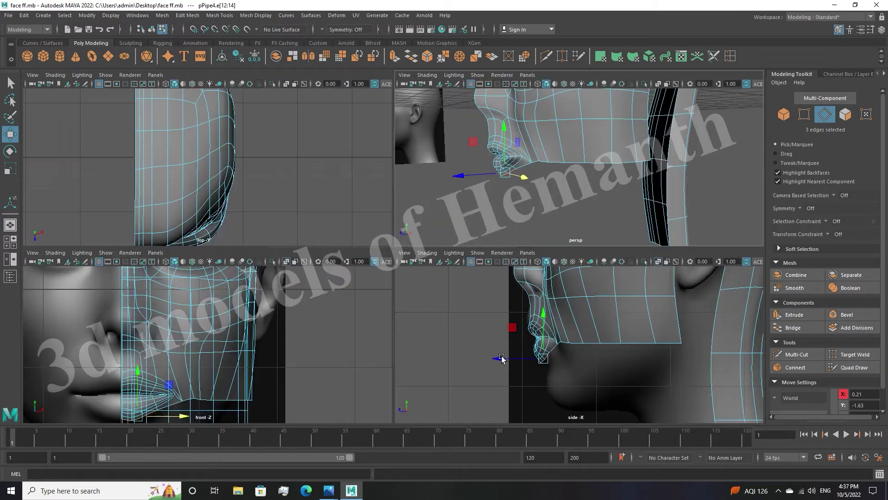
key(space)
shift+drag(417, 222, 421, 294)
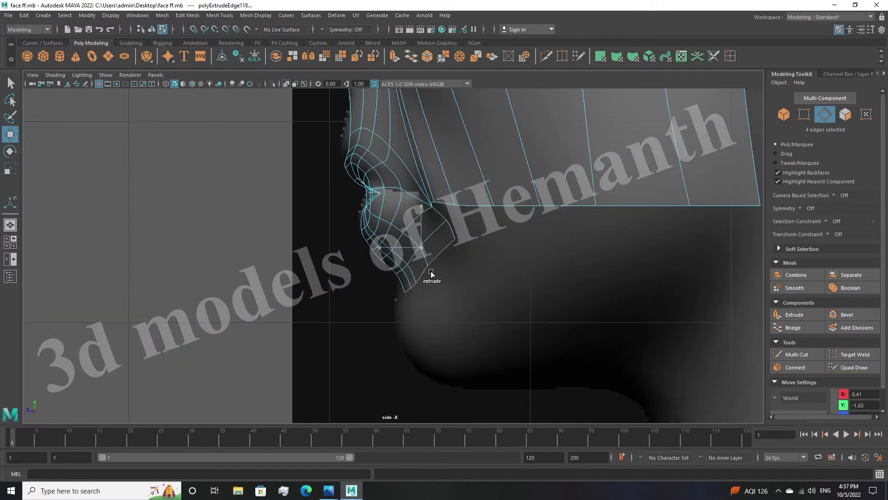
scroll(410, 277, down, 5)
scroll(508, 143, up, 3)
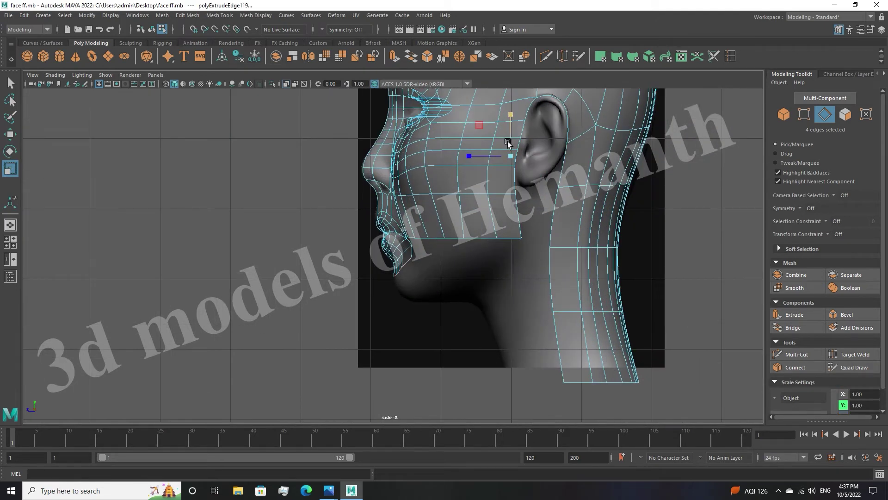
scroll(506, 254, up, 5)
scroll(223, 362, up, 2)
click(406, 332)
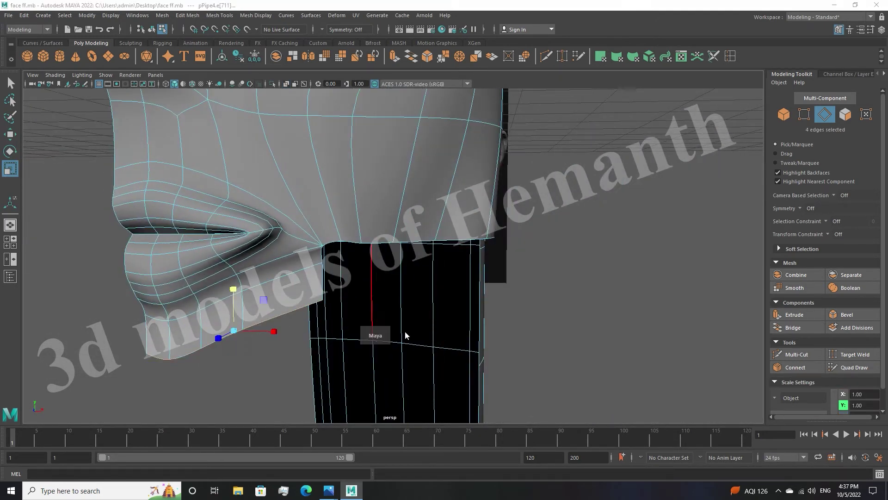
scroll(416, 273, down, 3)
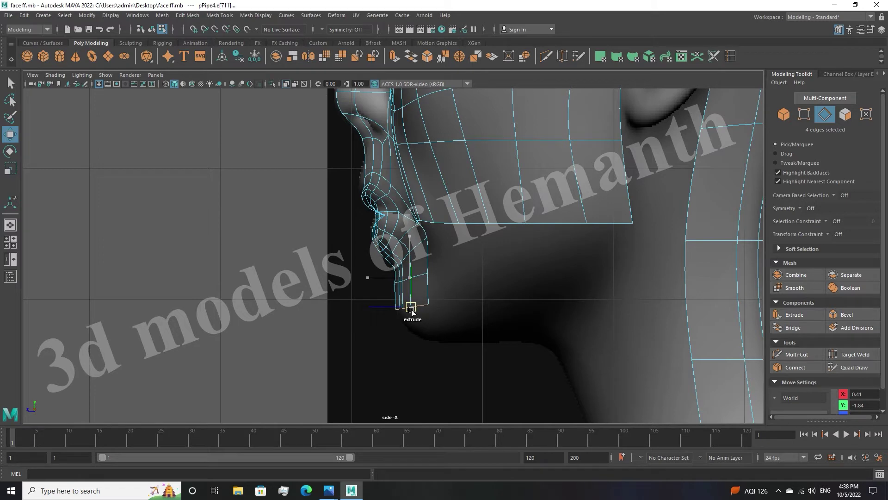
shift+drag(428, 337, 479, 345)
scroll(318, 322, up, 2)
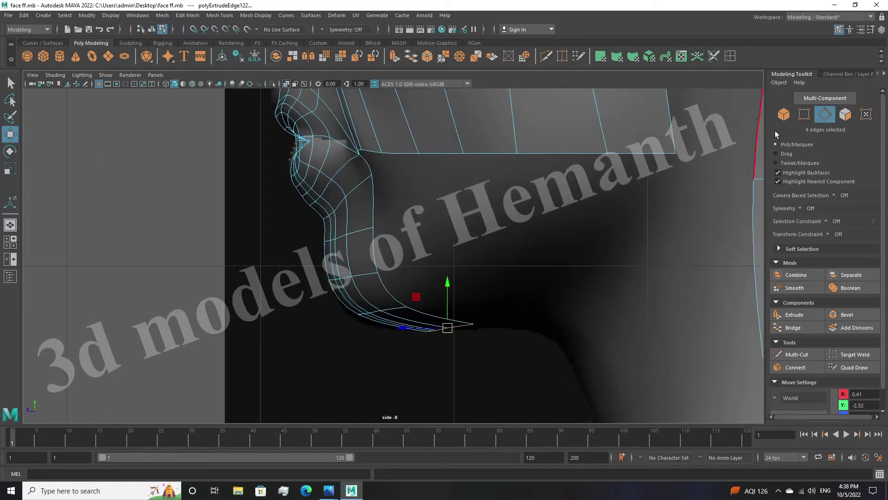
click(341, 277)
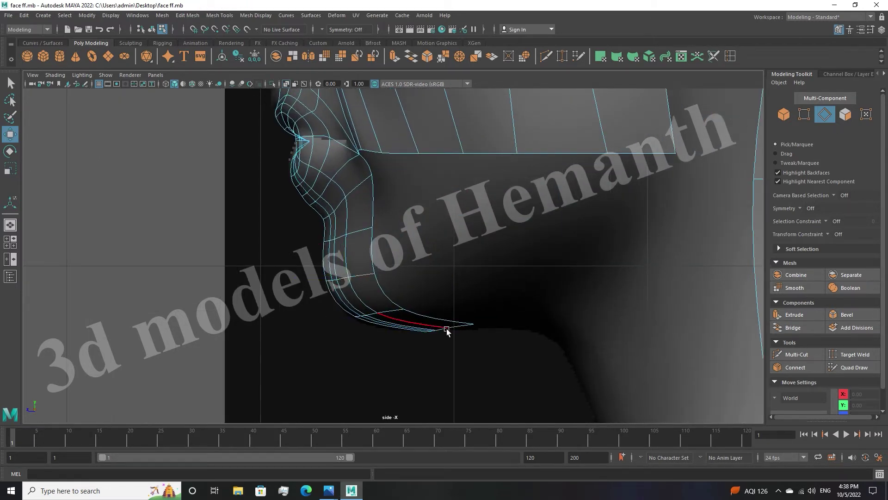
Tweak a vertex on the jaw panel's bottom edge, checking perspective and side views
alt+drag(521, 270, 498, 301)
scroll(498, 301, down, 3)
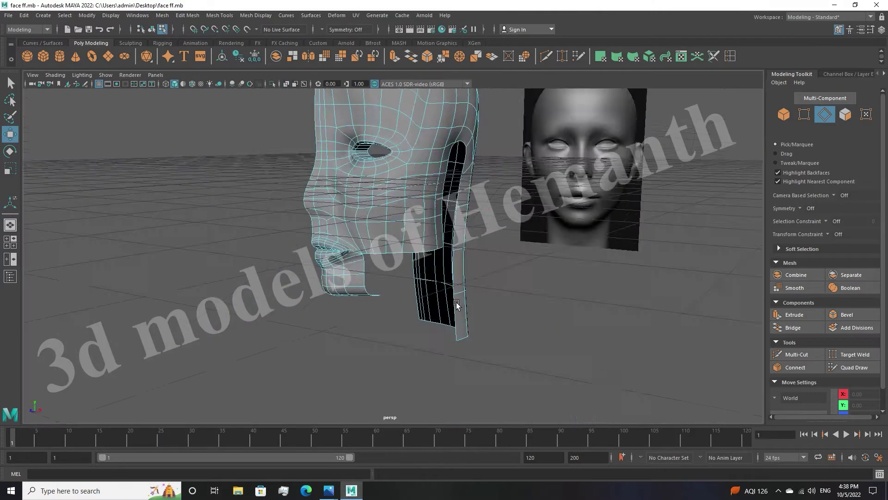
scroll(498, 302, up, 3)
click(805, 115)
click(378, 274)
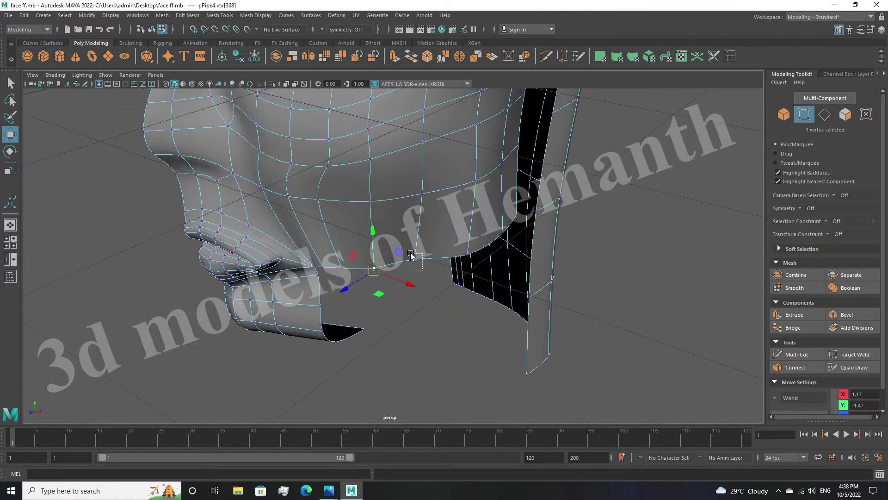
key(bracketleft)
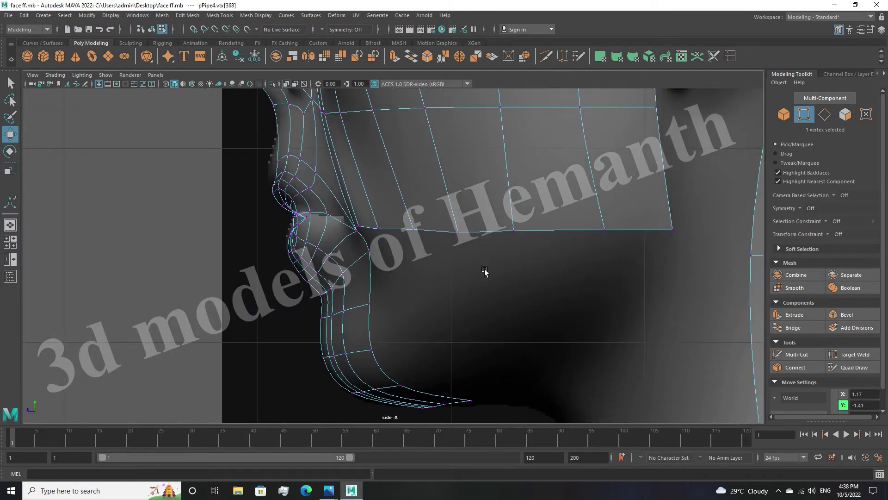
click(537, 345)
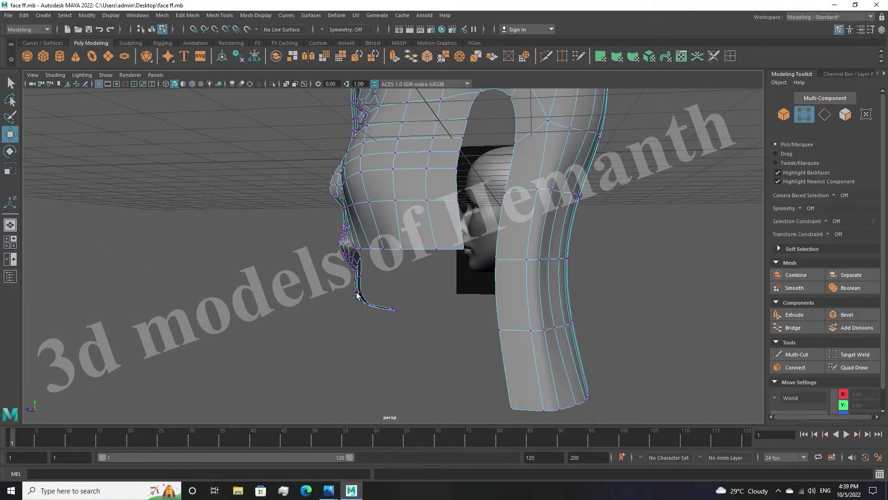
Centre the side view on the face and select the cheek's horizontal edge loop and a vertical edge
scroll(493, 290, up, 2)
scroll(486, 277, up, 1)
scroll(492, 278, up, 2)
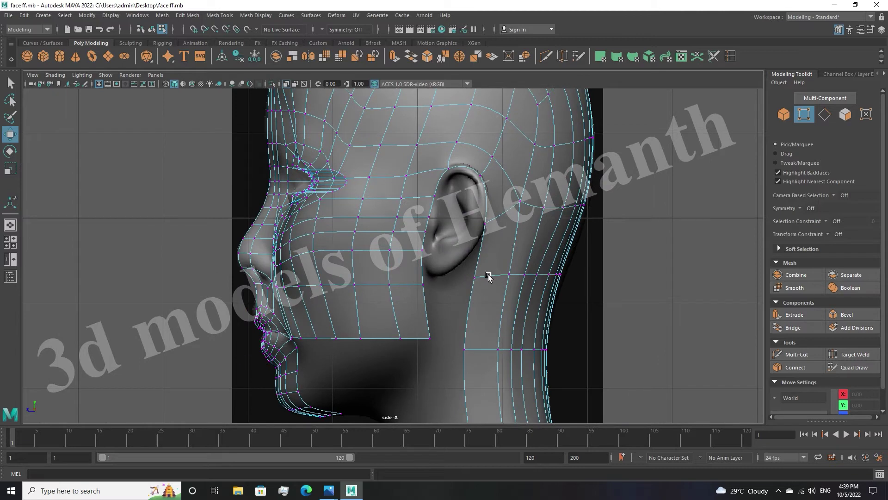
scroll(455, 296, up, 1)
alt+middle_drag(454, 296, 450, 288)
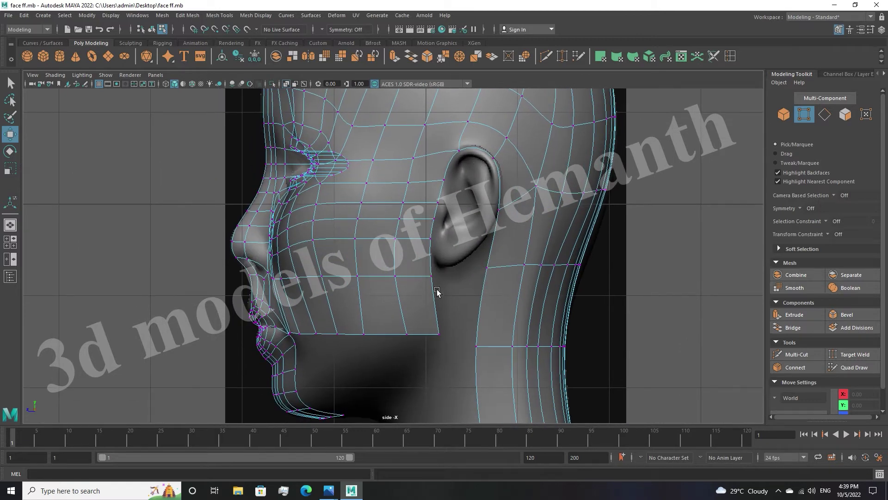
double_click(350, 264)
click(438, 311)
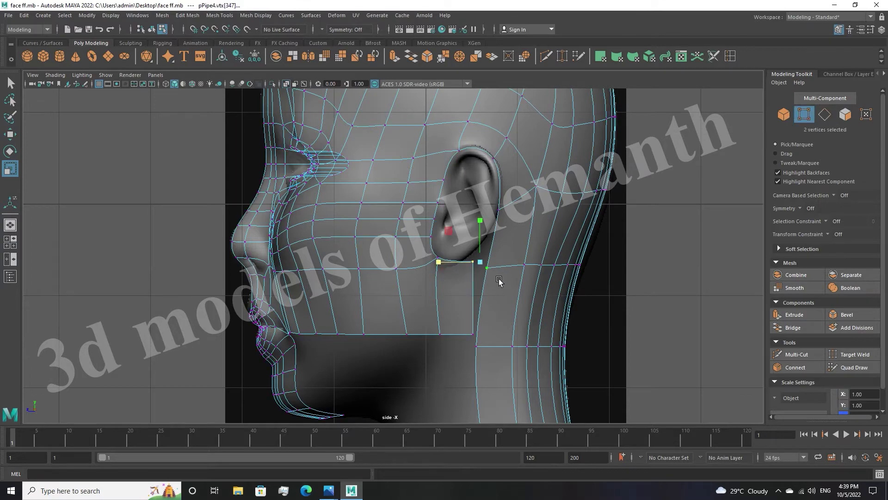
Pick the vertex in front of the ear for moving and check it from perspective
key(F9)
click(432, 268)
key(w)
key(space)
mouse_move(638, 222)
alt+mouse_down()
mouse_move(519, 267)
mouse_move(540, 278)
mouse_move(493, 331)
alt+mouse_up()
key(space)
key(space)
mouse_move(413, 341)
alt+right_down()
mouse_move(457, 293)
mouse_move(408, 312)
alt+right_up()
Orbit the perspective view and select another cheek vertex to nudge
key(F10)
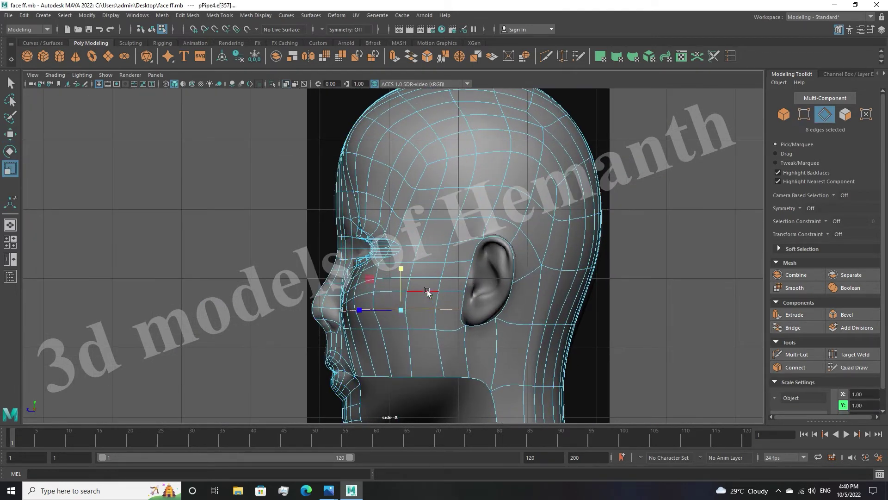
key(F9)
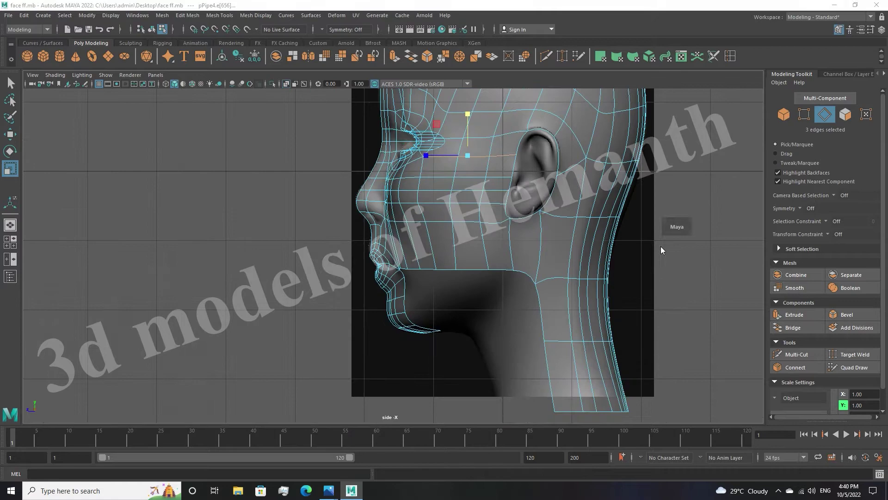
key(space)
key(space)
alt+drag(661, 246, 464, 296)
scroll(464, 296, up, 2)
click(416, 313)
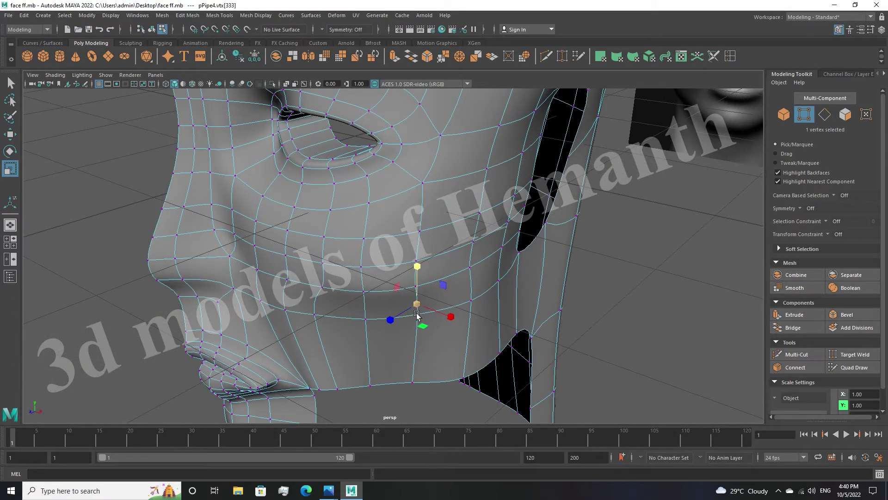
Try several cheek vertices, then open the Move Tool settings
click(369, 319)
mouse_move(627, 329)
alt+mouse_down()
mouse_move(413, 322)
mouse_move(374, 299)
mouse_move(372, 355)
mouse_move(587, 294)
mouse_move(561, 311)
mouse_move(185, 278)
alt+mouse_up()
click(370, 351)
click(353, 254)
click(601, 290)
double_click(10, 134)
click(549, 94)
scroll(371, 232, up, 3)
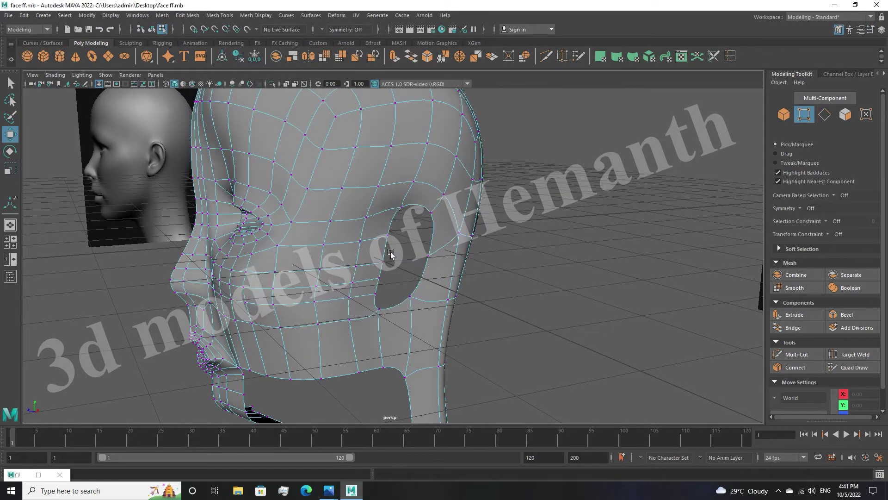
Select three edges bordering the cheek hole and drag them to close the gap
click(396, 212)
shift+click(421, 232)
shift+click(447, 262)
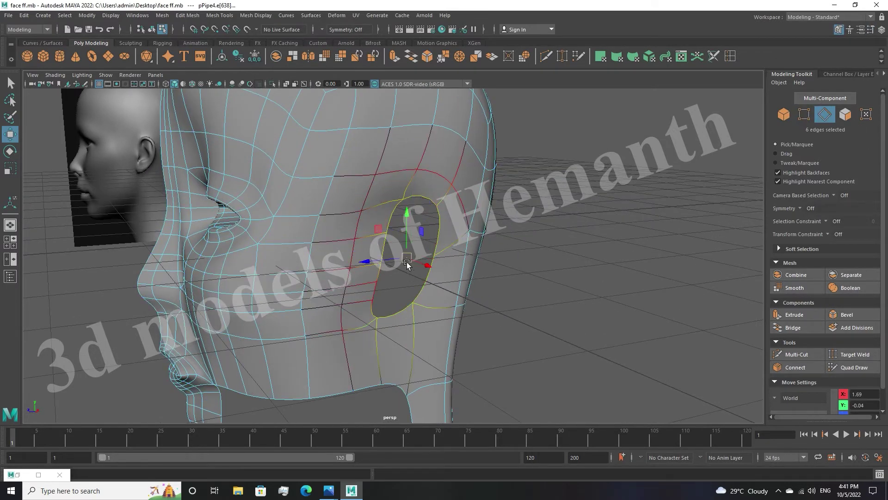
alt+drag(526, 298, 562, 308)
key(q)
click(359, 236)
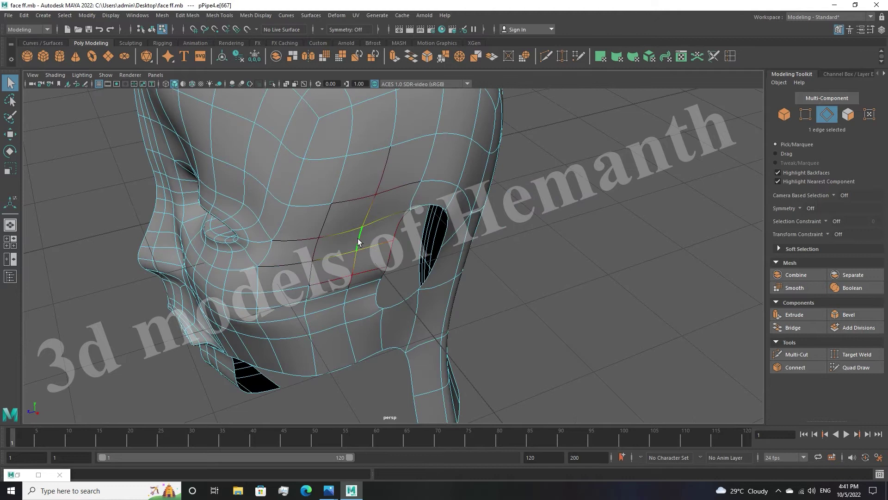
key(w)
Check the closed cheek in the front view and reopen the Move Tool settings
click(545, 271)
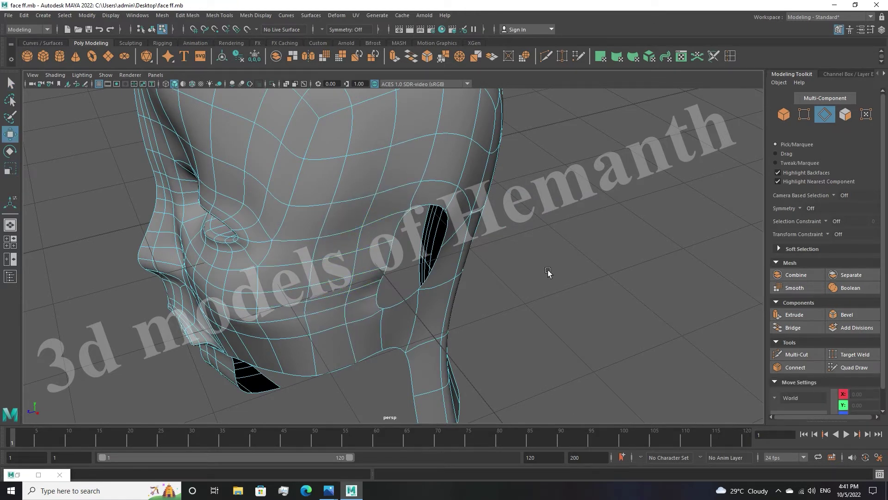
alt+drag(549, 273, 387, 238)
key(space)
key(space)
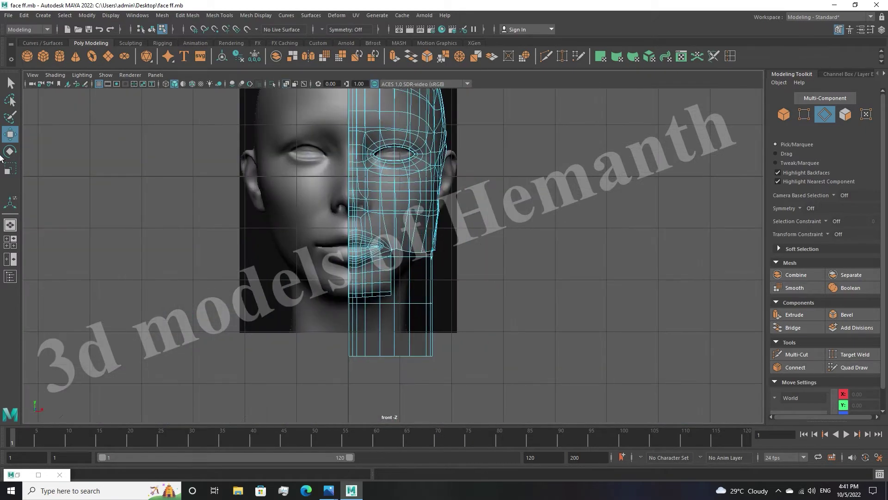
double_click(10, 134)
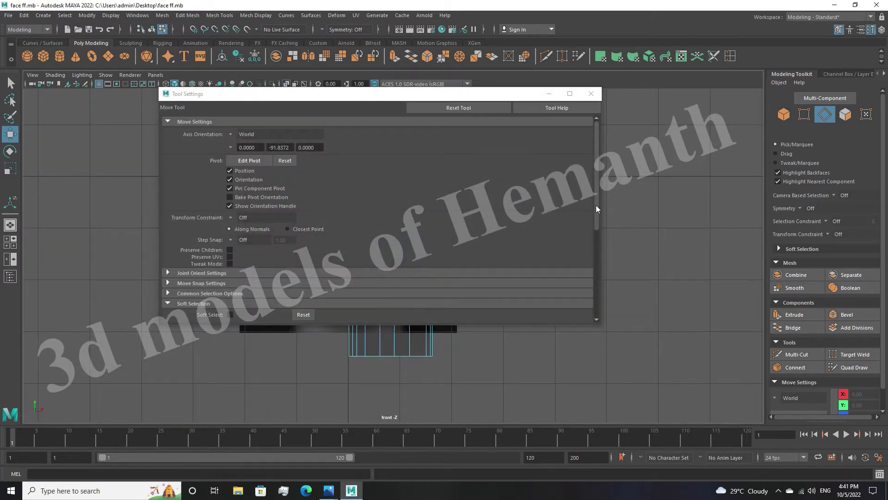
Close the Move Tool settings window and zoom the side view onto the jaw
click(593, 90)
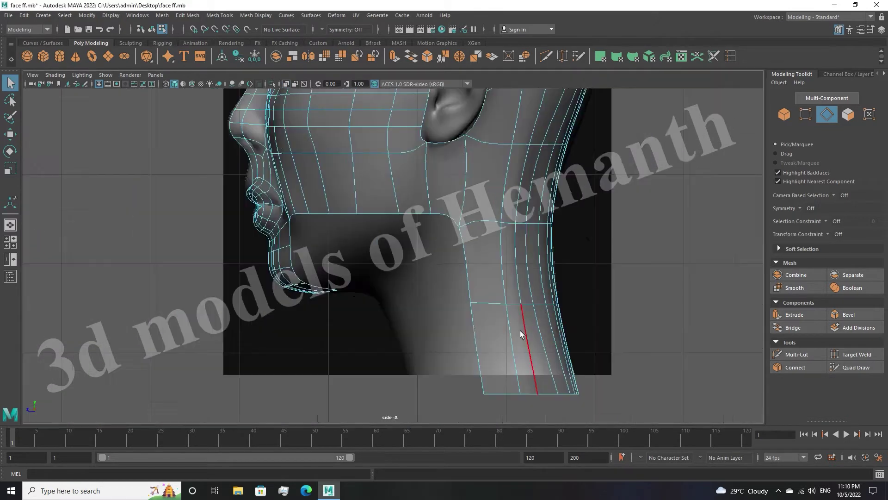
scroll(377, 273, up, 2)
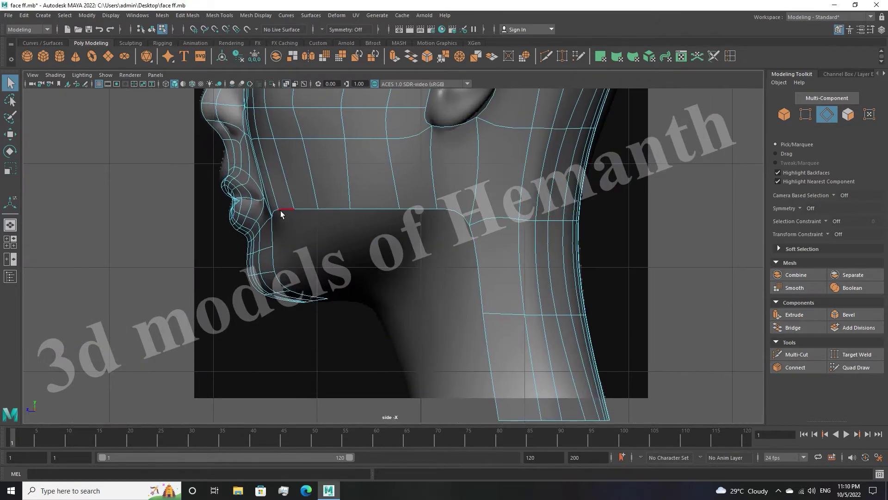
scroll(347, 232, down, 5)
scroll(415, 234, up, 5)
scroll(415, 245, down, 1)
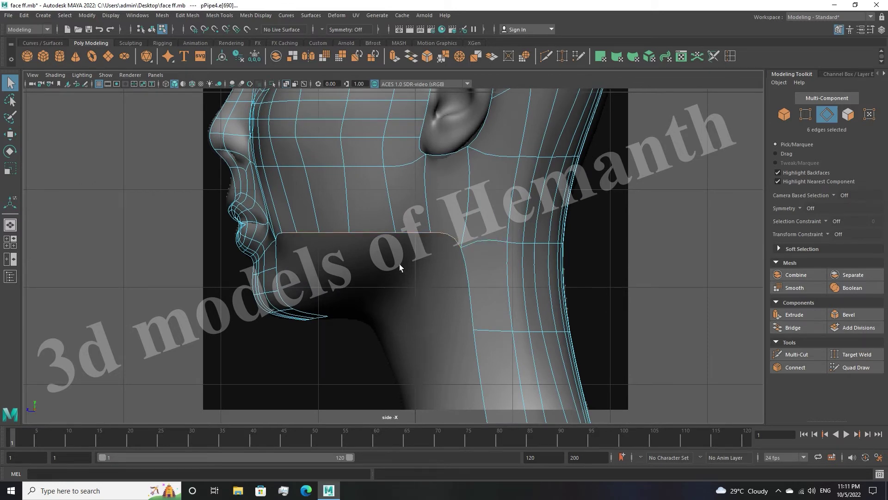
Extrude the six under-jaw edges downward into a new strip, undoing the extra move
key(w)
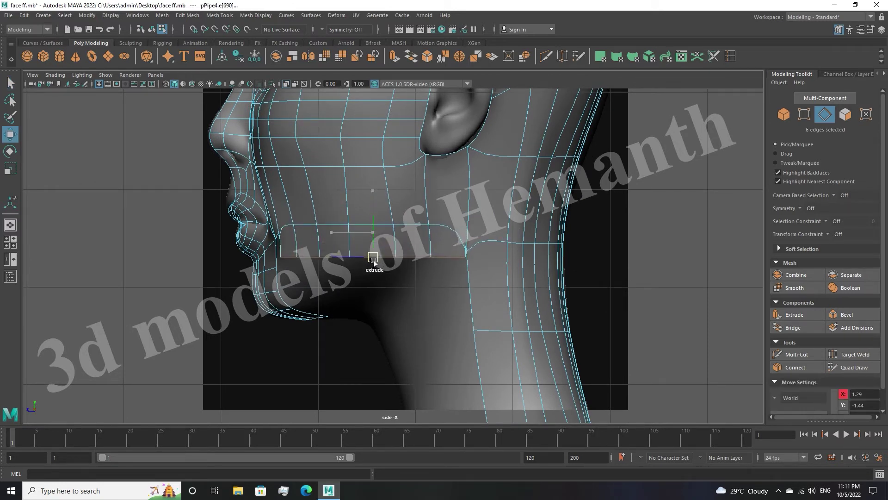
drag(374, 262, 372, 296)
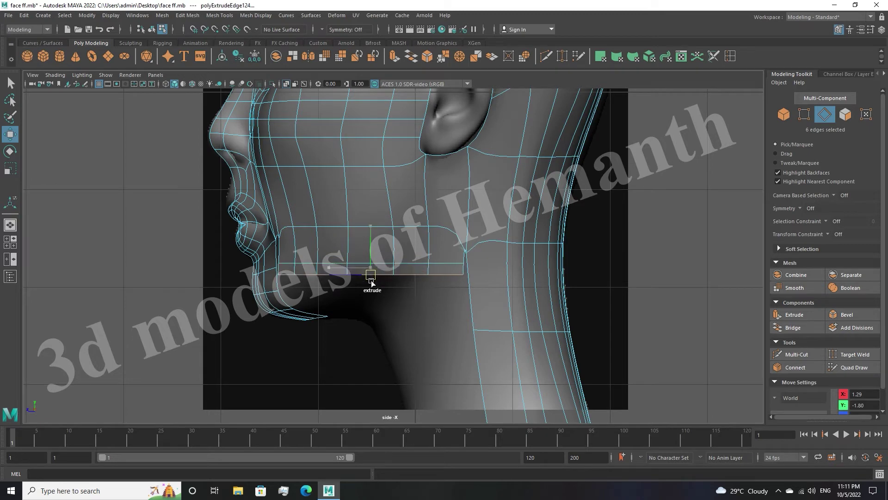
key(space)
key(space)
key(ctrl+z)
key(ctrl+z)
key(space)
key(space)
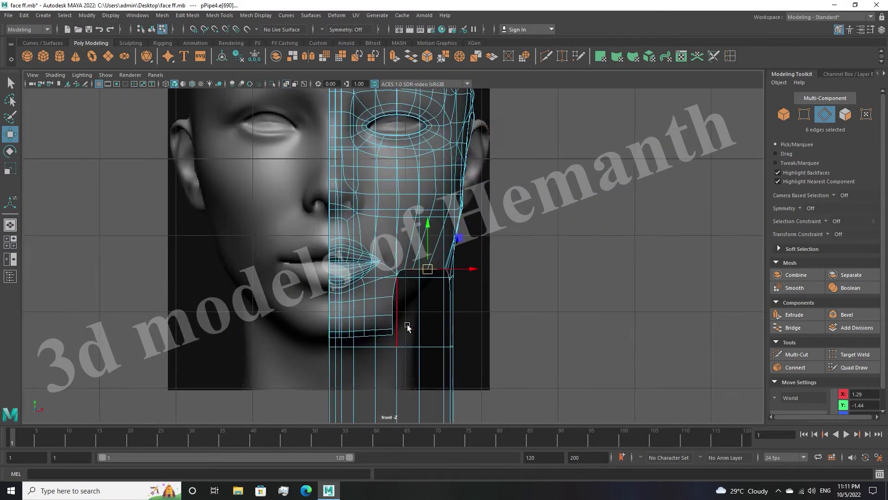
scroll(446, 323, up, 3)
scroll(571, 301, up, 1)
key(F9)
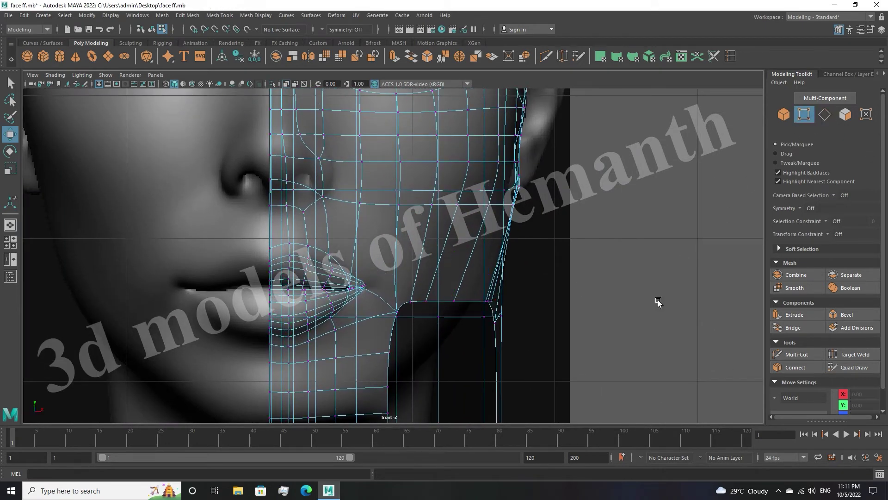
Slide the strip's two end vertices sideways along X in the front view
key(space)
drag(619, 353, 619, 353)
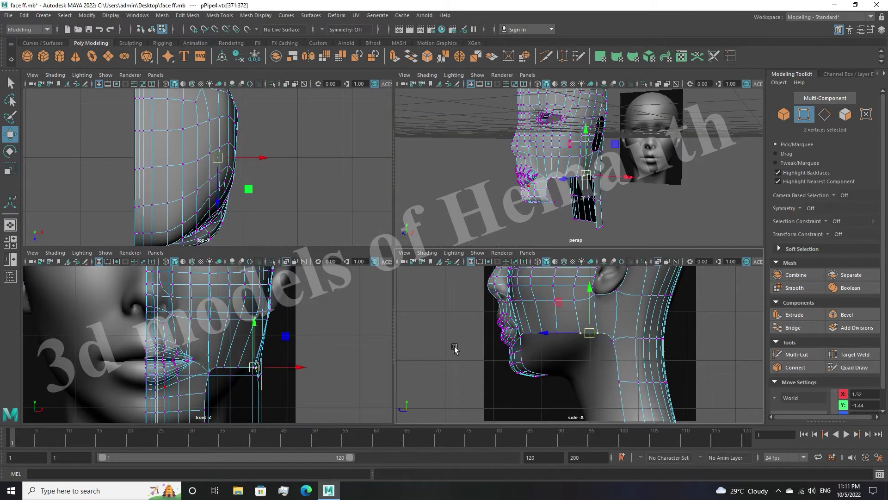
scroll(210, 335, up, 3)
drag(329, 389, 310, 387)
scroll(311, 387, down, 2)
scroll(336, 342, down, 2)
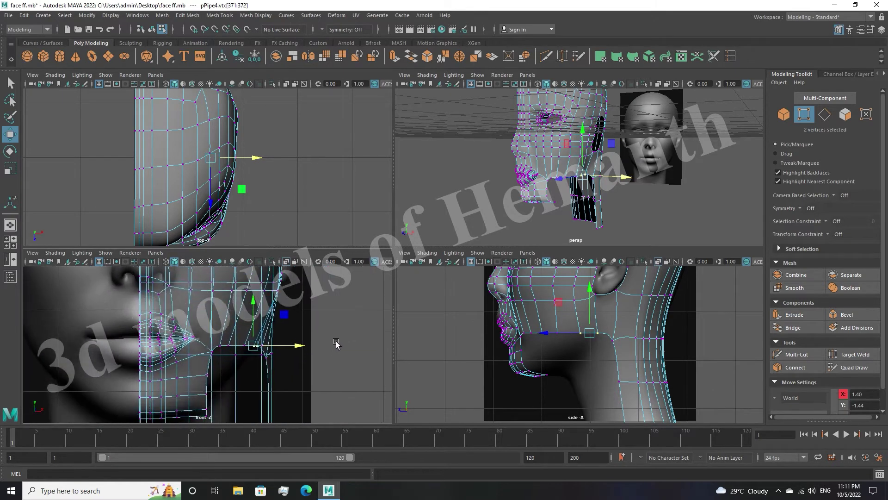
click(280, 360)
Adjust a jaw-outline vertex in the maximized top view
scroll(278, 357, up, 2)
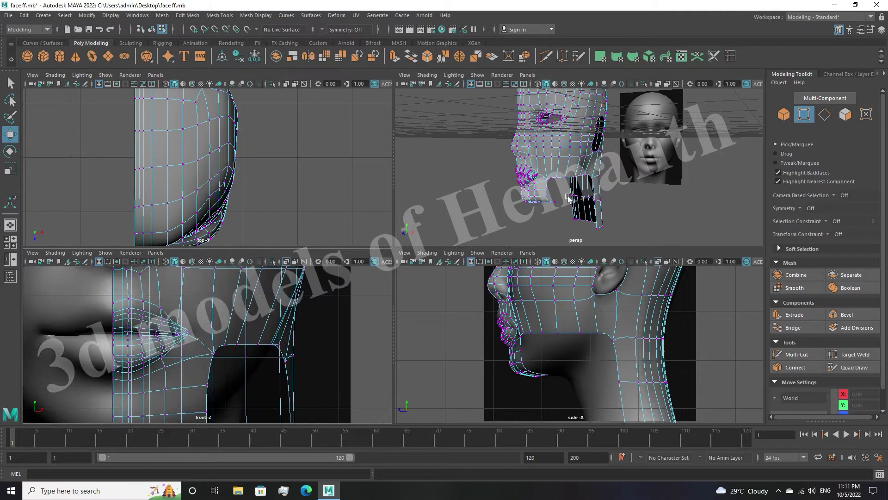
alt+drag(568, 198, 579, 185)
scroll(241, 369, down, 2)
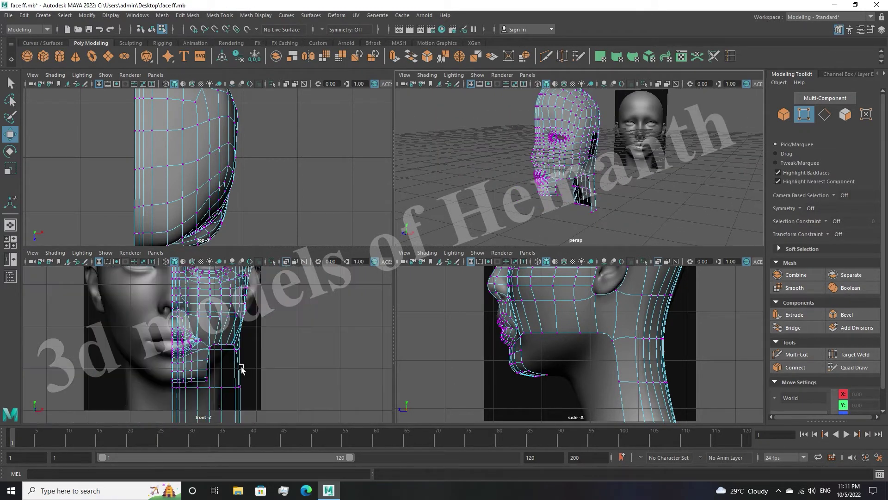
scroll(241, 369, up, 2)
scroll(241, 368, up, 1)
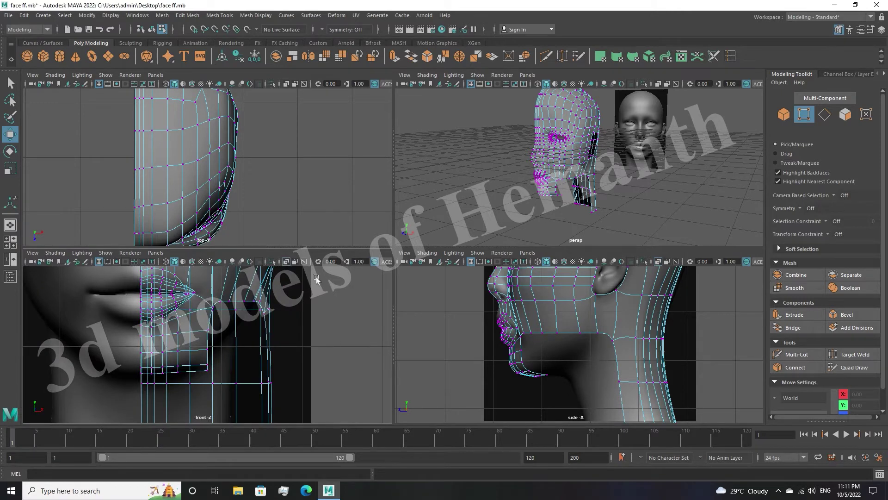
key(space)
click(398, 315)
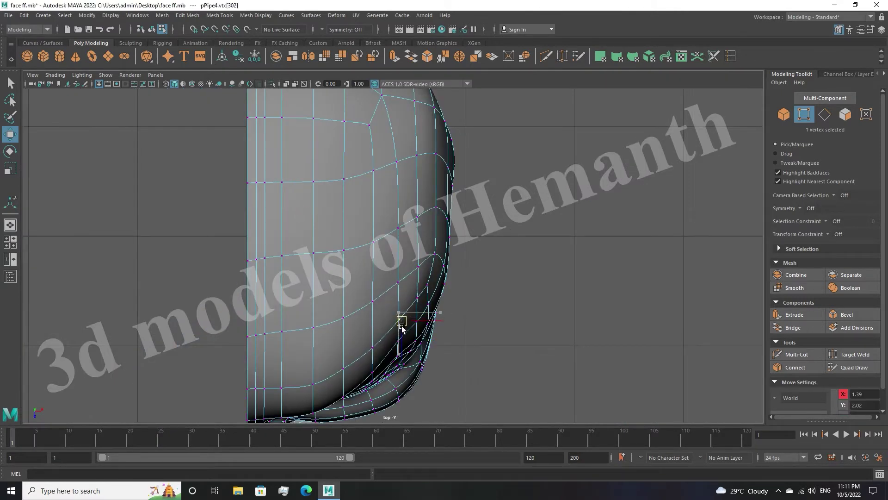
scroll(429, 256, down, 3)
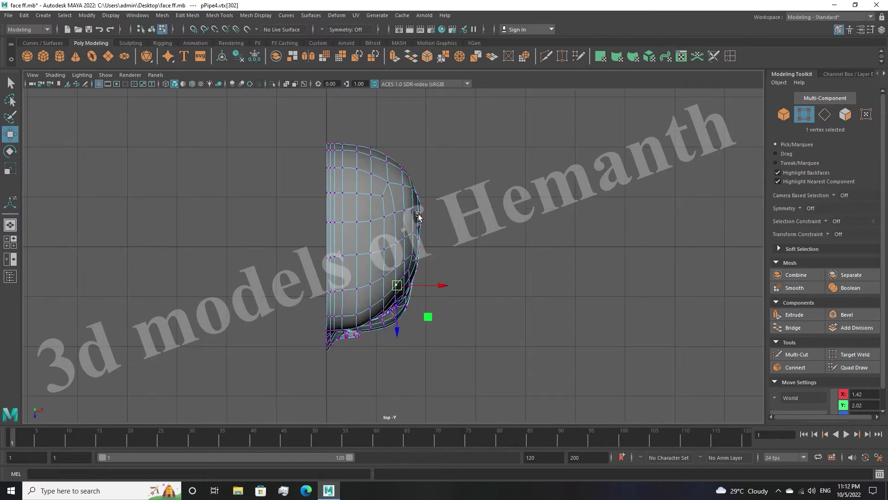
key(space)
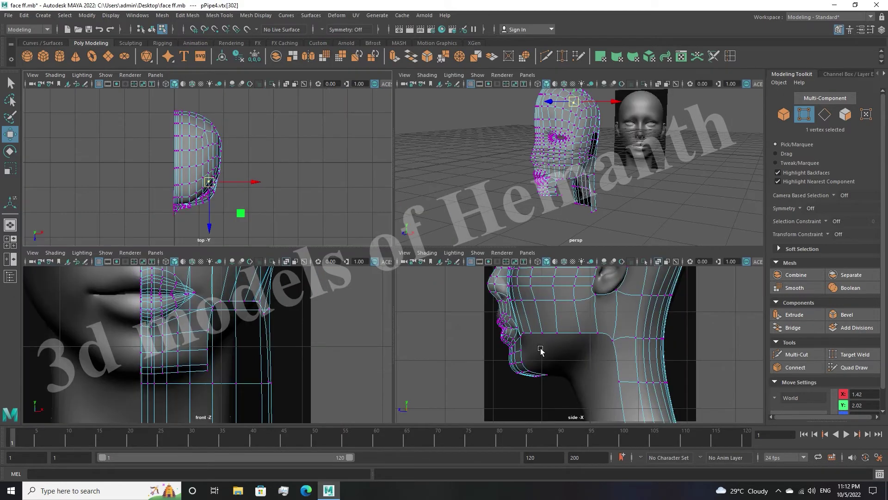
Select an edge below the lips in edge mode
scroll(558, 315, up, 1)
scroll(565, 350, up, 2)
scroll(569, 354, up, 2)
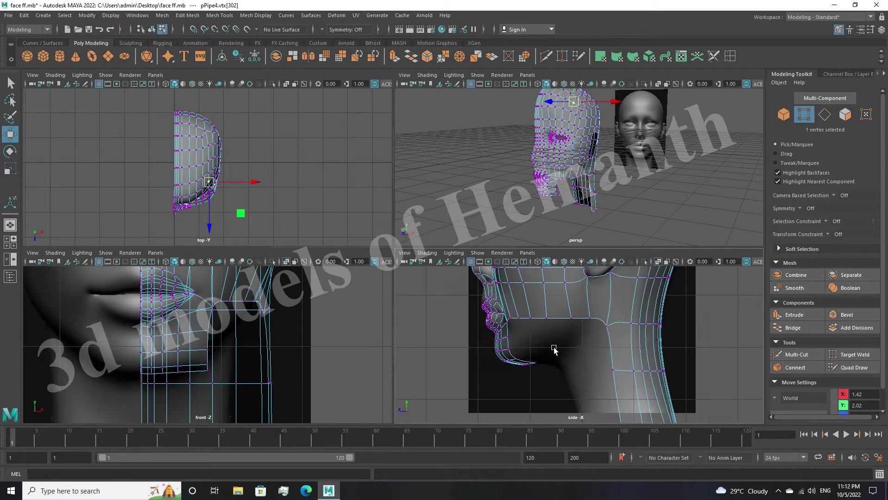
scroll(574, 361, up, 2)
click(825, 115)
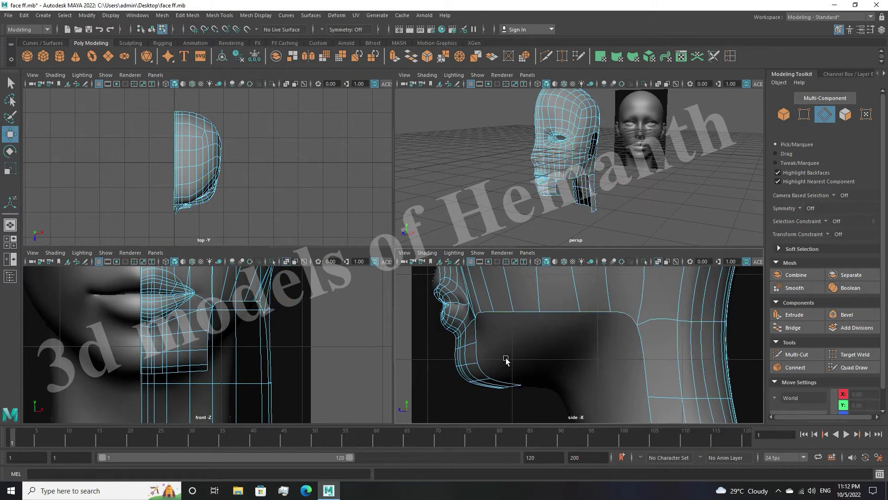
scroll(555, 370, up, 2)
click(445, 336)
Extrude the edge below the lips and stretch the strip back along the jaw
shift+drag(447, 338, 460, 338)
key(f)
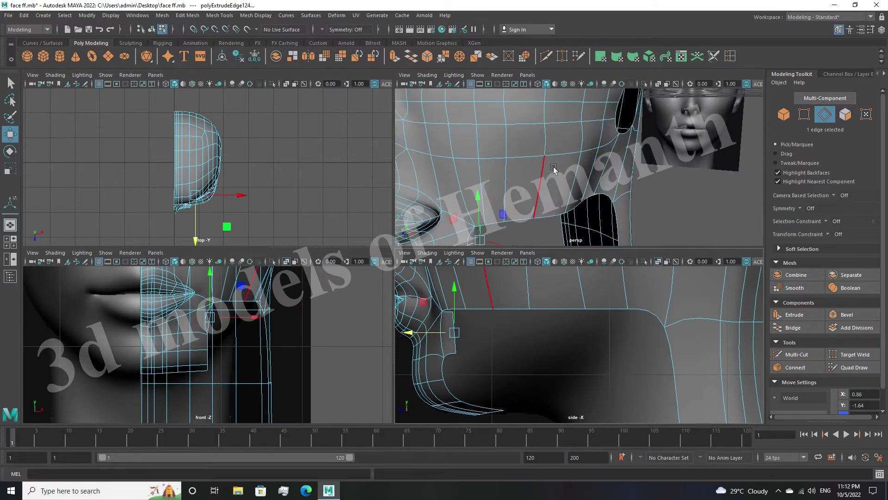
scroll(555, 176, down, 3)
drag(441, 332, 622, 338)
click(555, 367)
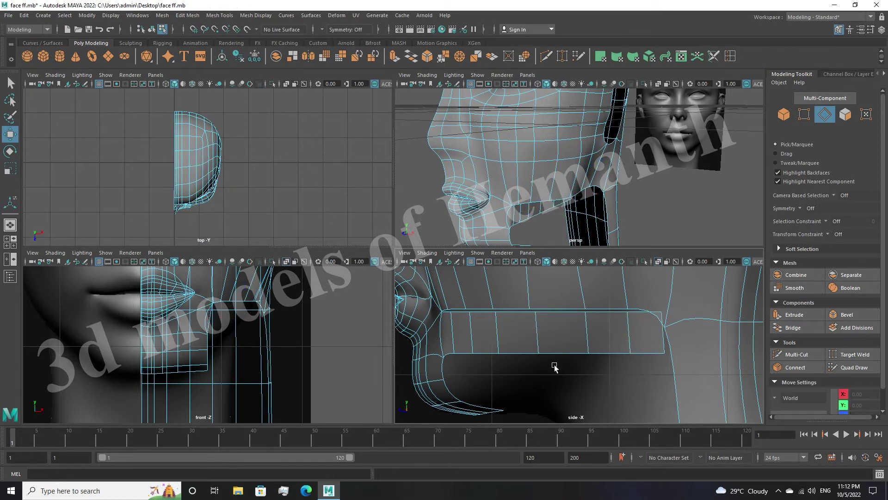
Weld a strip vertex onto its neighbouring neck vertex
click(805, 116)
scroll(571, 357, up, 3)
scroll(571, 358, up, 2)
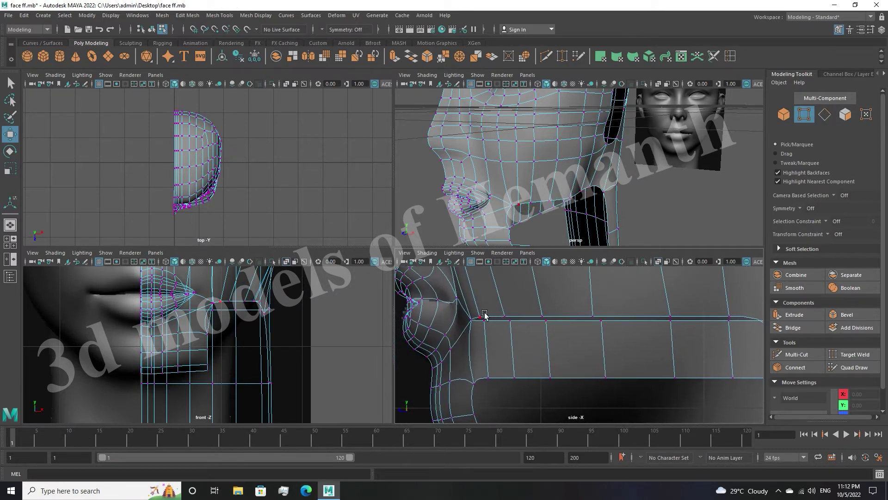
mouse_move(481, 318)
mouse_down()
mouse_move(668, 315)
mouse_move(649, 344)
mouse_move(604, 322)
mouse_up()
scroll(648, 319, down, 5)
scroll(639, 321, up, 5)
scroll(610, 364, up, 5)
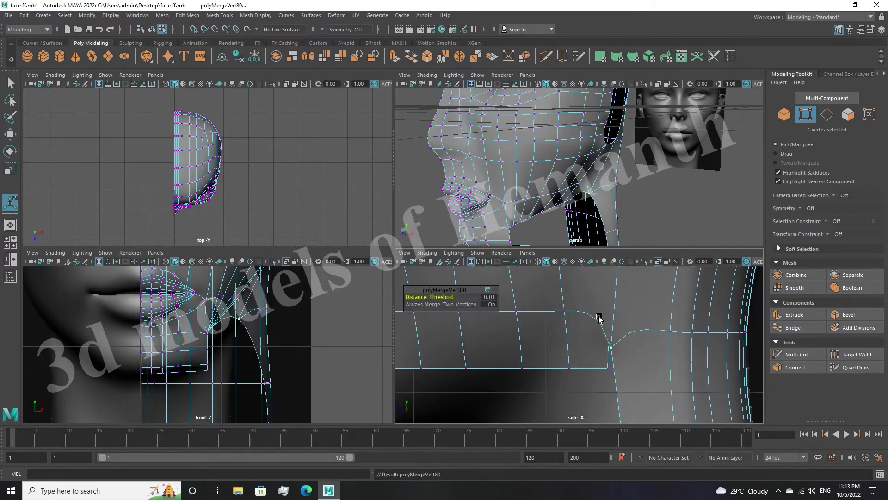
scroll(597, 343, down, 5)
scroll(579, 214, down, 5)
Orbit to a frontal view and select a row of neck vertices for moving
alt+drag(578, 214, 555, 218)
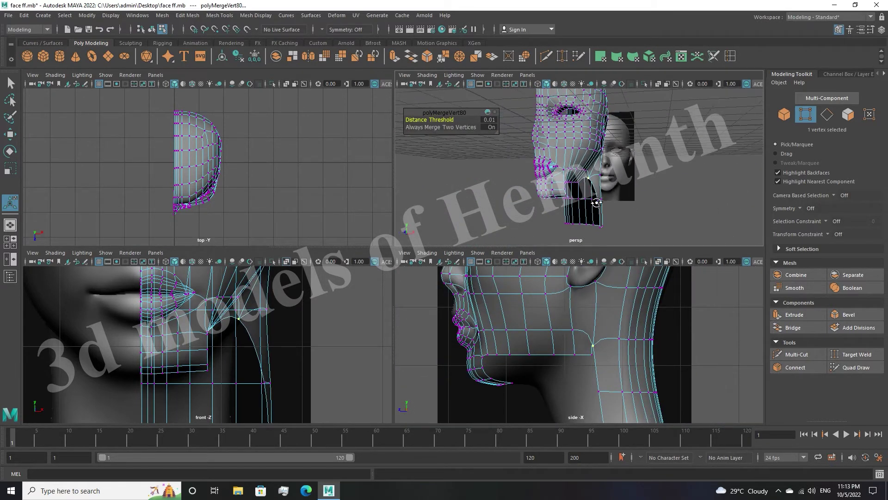
scroll(563, 365, up, 5)
scroll(580, 358, down, 3)
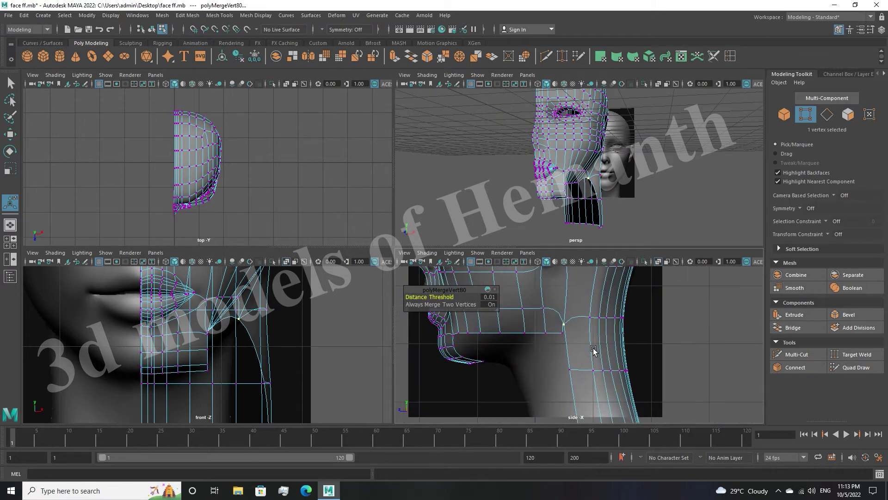
mouse_move(564, 361)
mouse_down()
mouse_move(597, 313)
mouse_move(597, 341)
mouse_up()
key(w)
Frame the nose and lips in front view and select the neck's lower vertex rows
scroll(277, 360, down, 3)
scroll(277, 361, up, 3)
scroll(298, 355, down, 2)
alt+middle_drag(298, 356, 319, 419)
scroll(316, 389, up, 2)
scroll(322, 393, up, 2)
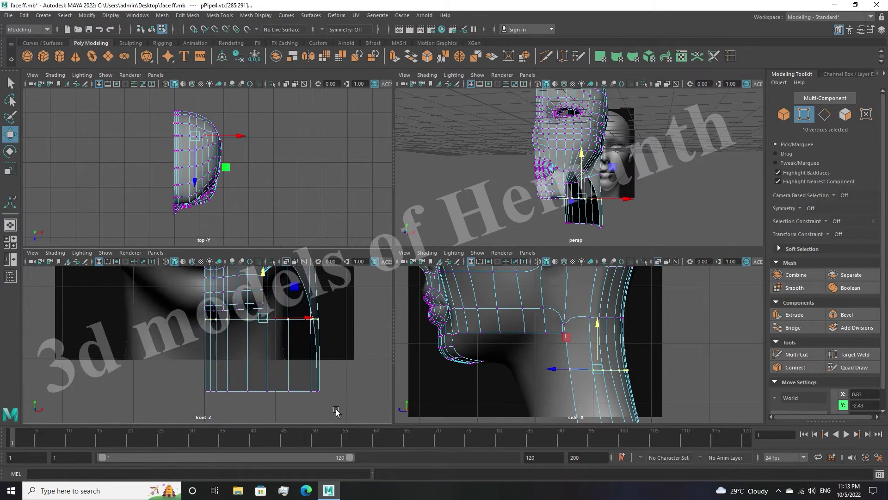
drag(187, 372, 188, 372)
drag(334, 404, 316, 390)
Reshape the neck vertex rows, undo unwanted moves, and repeat Merge on a chin vertex
mouse_move(239, 370)
mouse_down()
mouse_move(292, 393)
mouse_move(260, 375)
mouse_up()
mouse_move(324, 391)
mouse_down()
mouse_move(253, 398)
mouse_move(309, 388)
mouse_up()
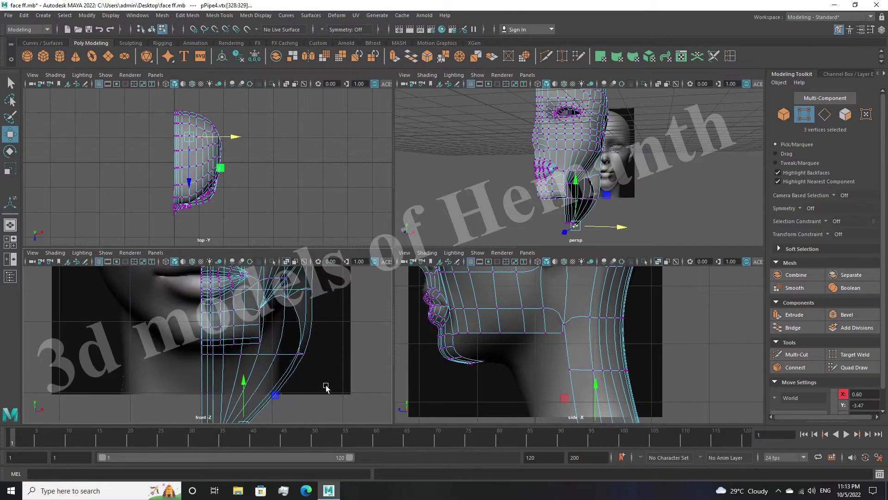
drag(235, 351, 300, 355)
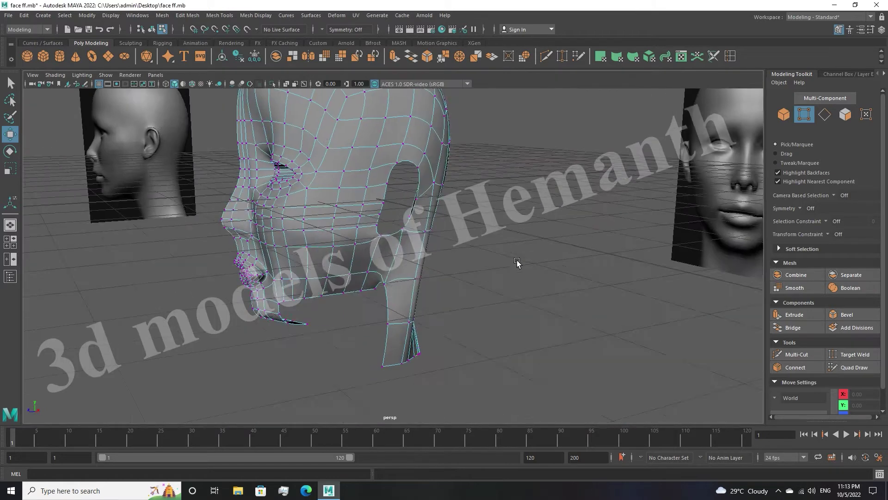
alt+drag(517, 262, 456, 258)
key(ctrl+z)
key(ctrl+z)
key(ctrl+z)
key(ctrl+z)
key(ctrl+z)
key(ctrl+z)
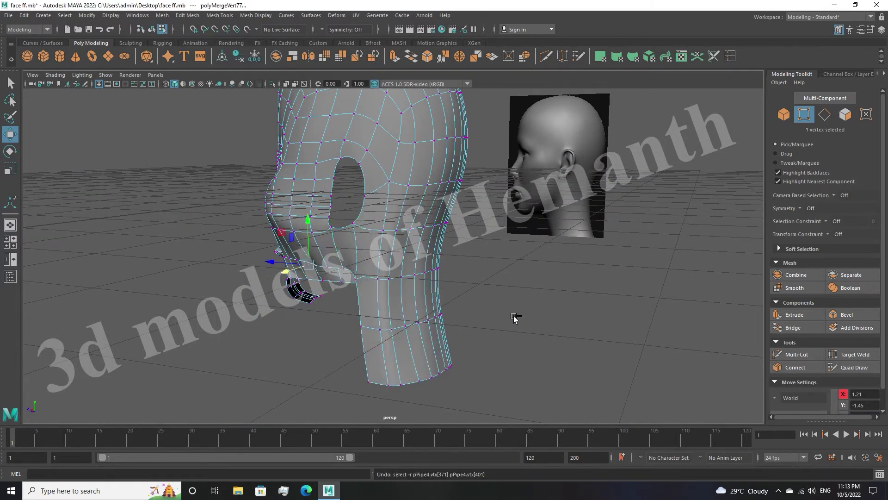
key(shift+z)
key(shift+z)
key(shift+z)
key(shift+z)
key(shift+z)
key(space)
key(space)
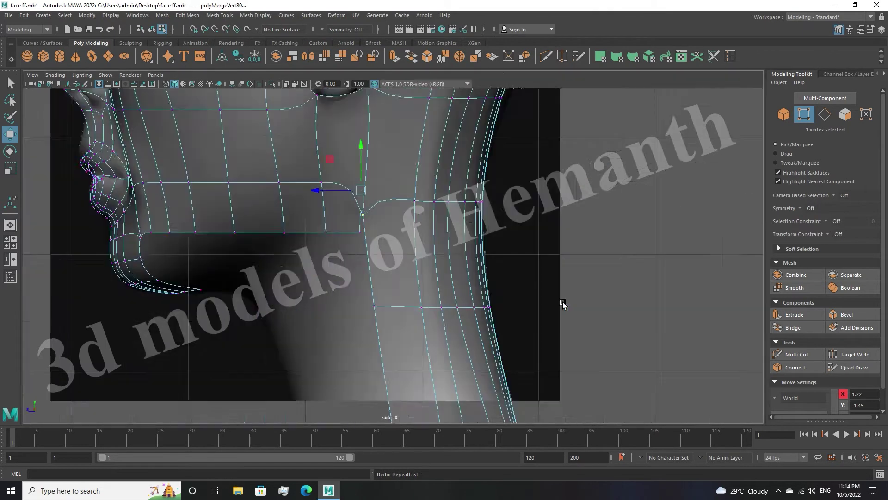
Cut a new edge loop across the neck below the jaw with Multi-Cut
scroll(531, 283, up, 3)
scroll(449, 264, down, 5)
scroll(449, 264, up, 2)
click(730, 56)
scroll(370, 245, up, 1)
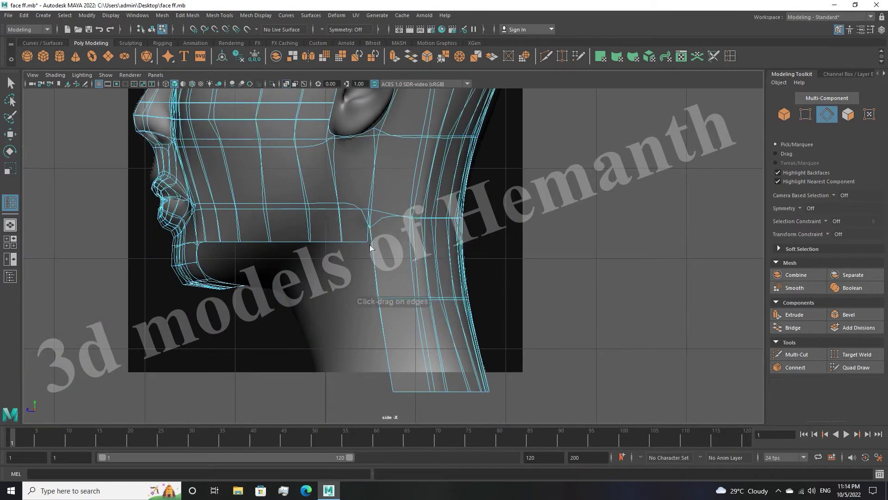
scroll(371, 240, up, 1)
ctrl+click(368, 238)
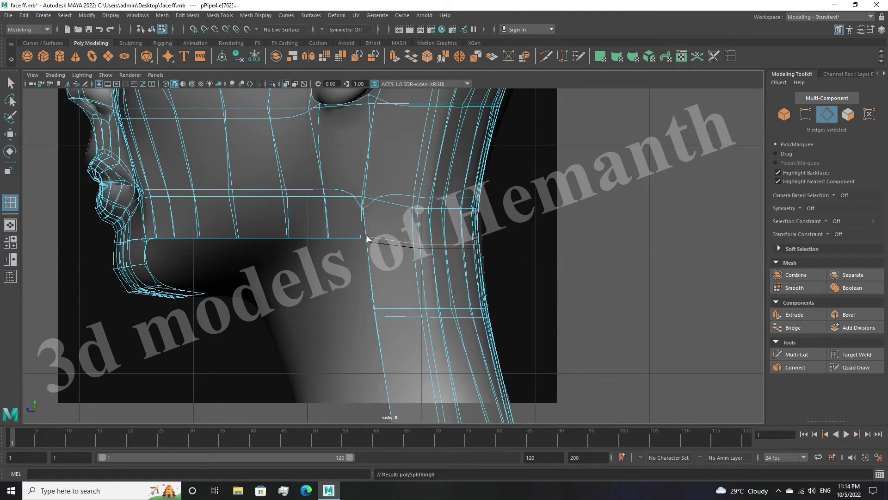
Merge the new loop's two end vertices into one
key(q)
key(F9)
scroll(389, 241, up, 1)
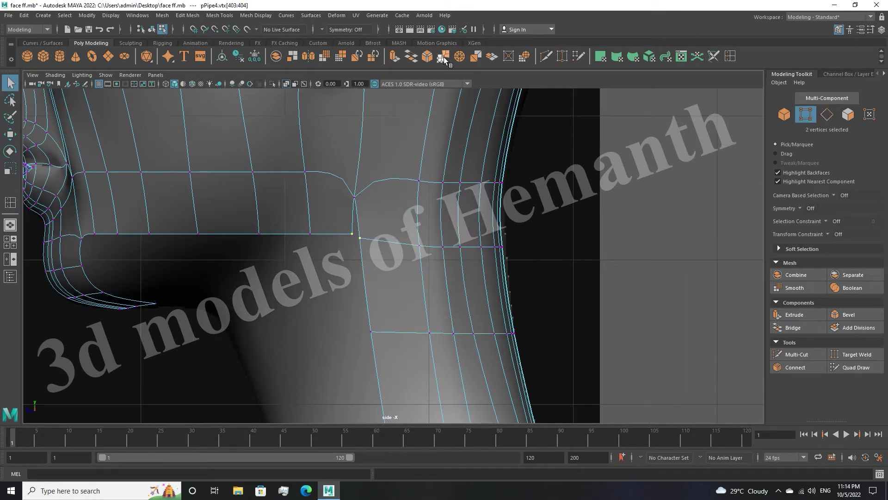
click(443, 57)
scroll(484, 168, down, 4)
scroll(452, 268, up, 2)
scroll(417, 282, up, 1)
scroll(382, 298, up, 1)
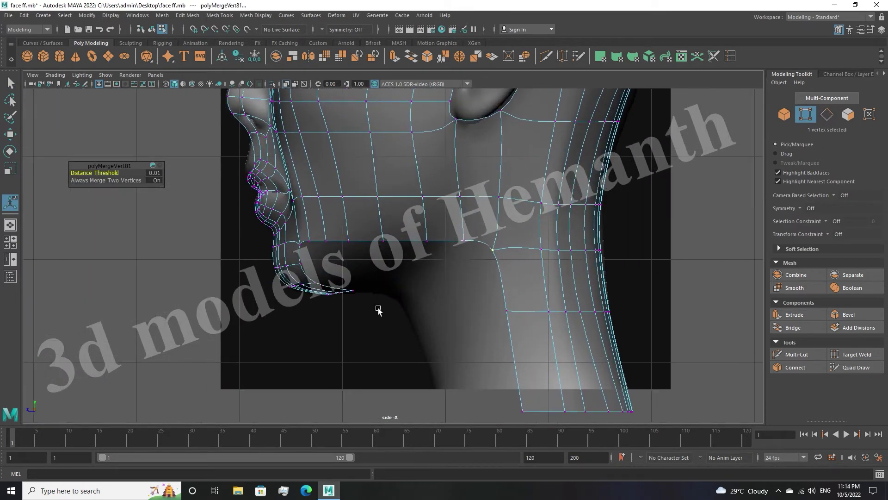
Select the whole jaw-line vertex row with the Move tool
key(space)
scroll(254, 367, up, 2)
scroll(278, 364, up, 2)
mouse_move(537, 182)
alt+mouse_down()
mouse_move(532, 207)
mouse_move(493, 223)
alt+mouse_up()
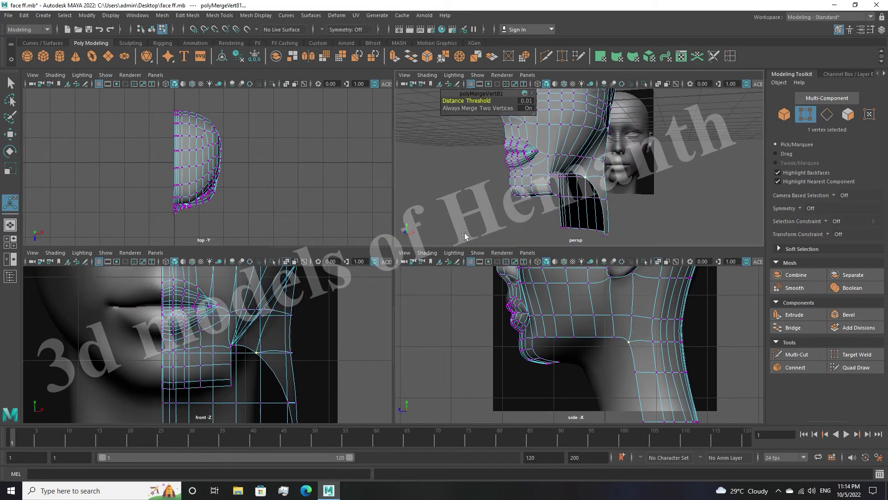
scroll(245, 348, up, 2)
shift+double_click(235, 343)
alt+drag(555, 185, 532, 195)
scroll(264, 359, down, 3)
scroll(264, 359, up, 2)
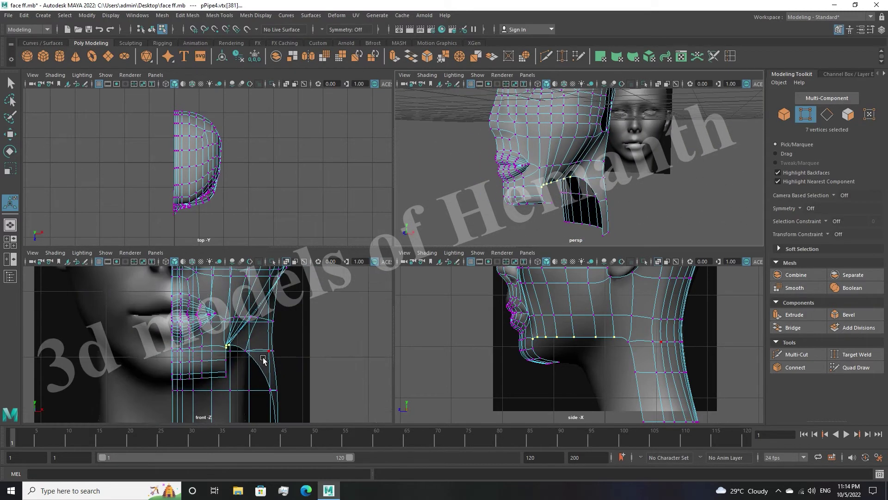
key(w)
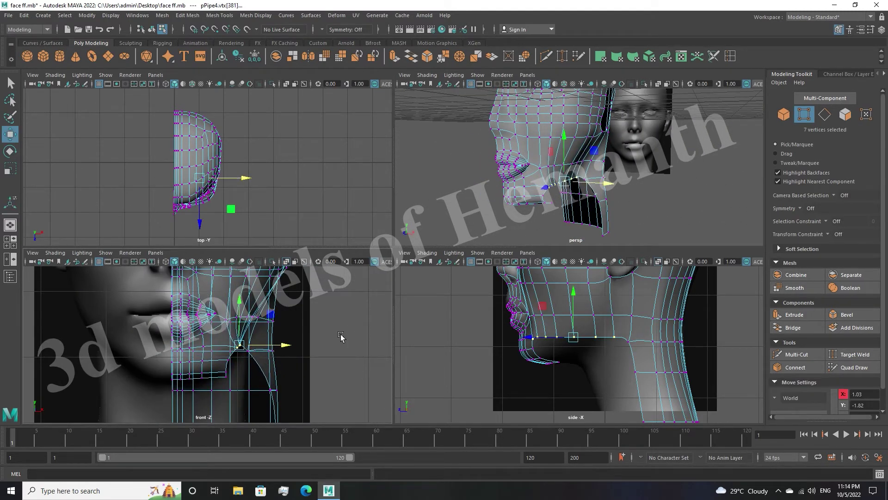
Re-orbit the perspective view and select the lower neck faces
key(space)
alt+drag(604, 185, 471, 297)
key(space)
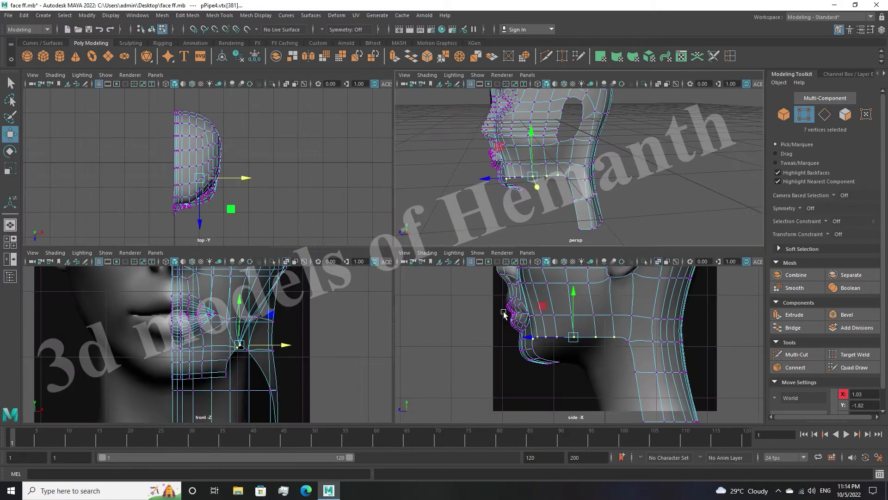
scroll(604, 350, up, 2)
key(F11)
drag(652, 379, 528, 306)
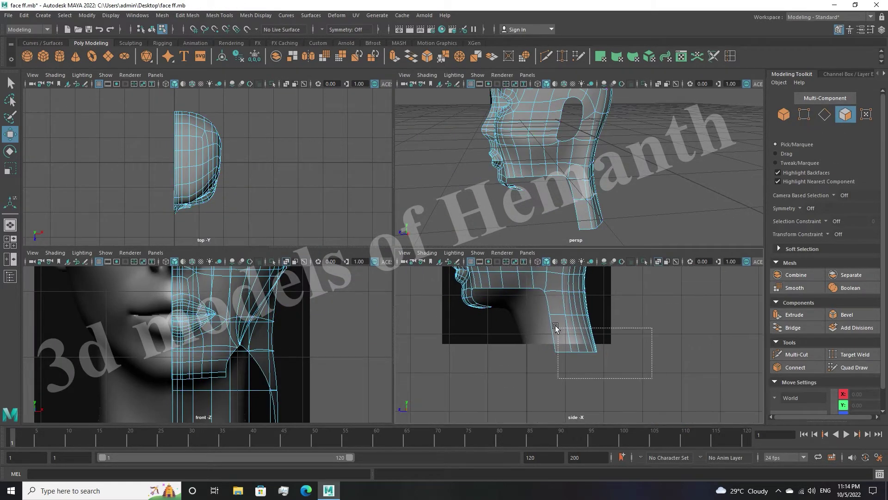
Delete the selected lower neck faces and frame the whole head in the side view
key(Delete)
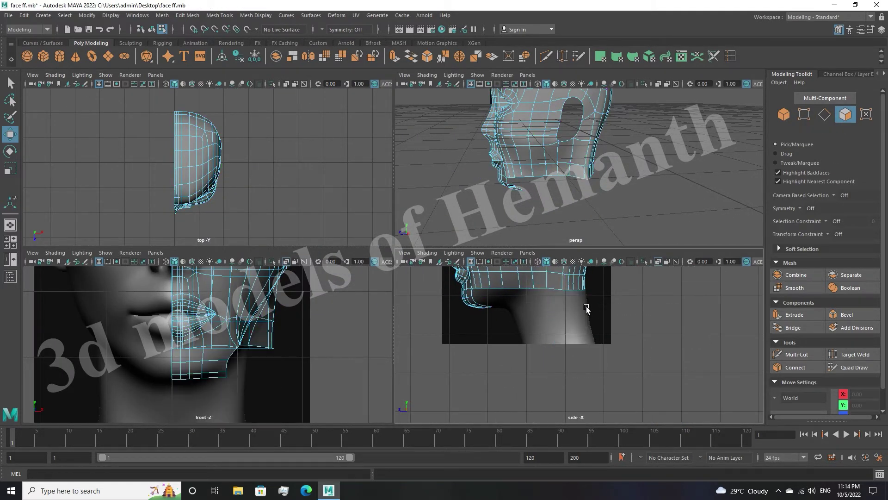
key(space)
scroll(417, 257, down, 2)
alt+middle_drag(417, 257, 496, 337)
Scale the edge loop through the jaw flat vertically in the side view
scroll(589, 272, up, 2)
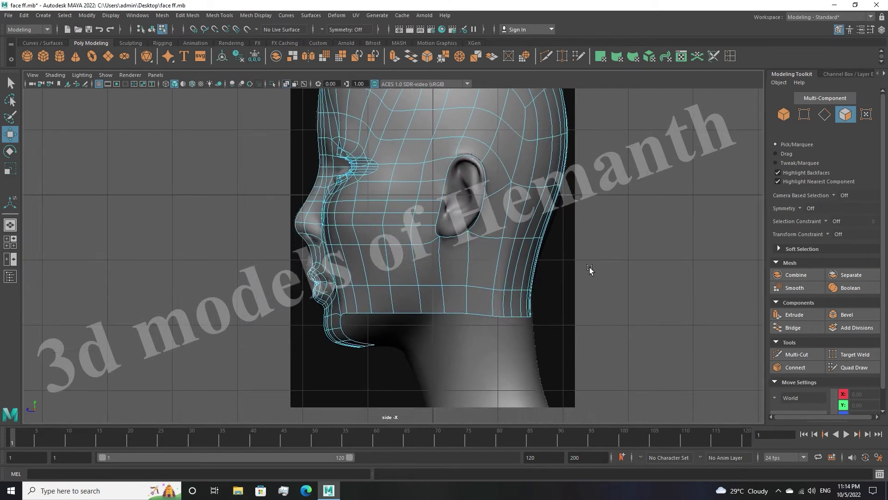
scroll(590, 262, up, 2)
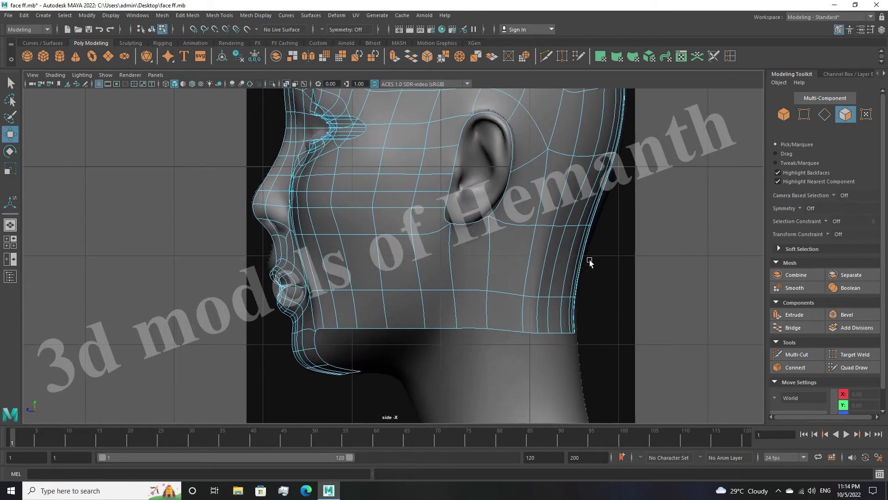
double_click(510, 297)
key(r)
drag(440, 259, 442, 342)
click(431, 368)
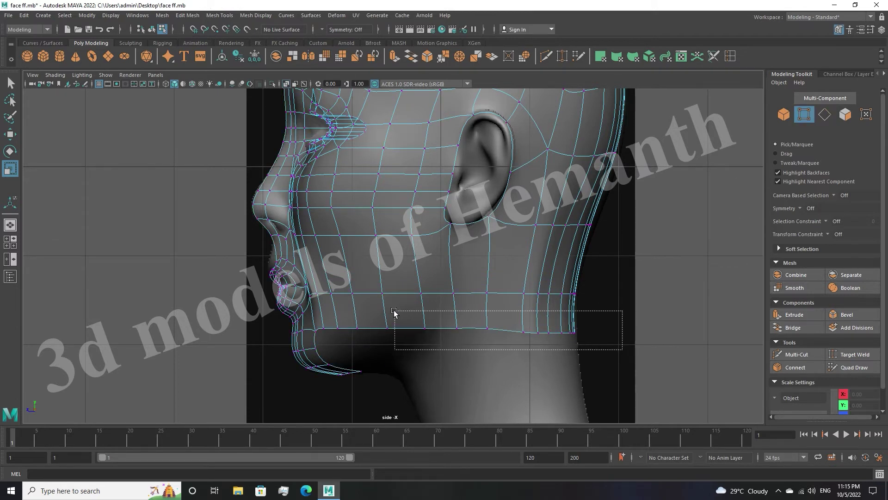
Scale the bottom jaw vertex row flat into a straight line, then reselect its nine vertices for moving
drag(323, 316, 323, 316)
drag(449, 295, 448, 324)
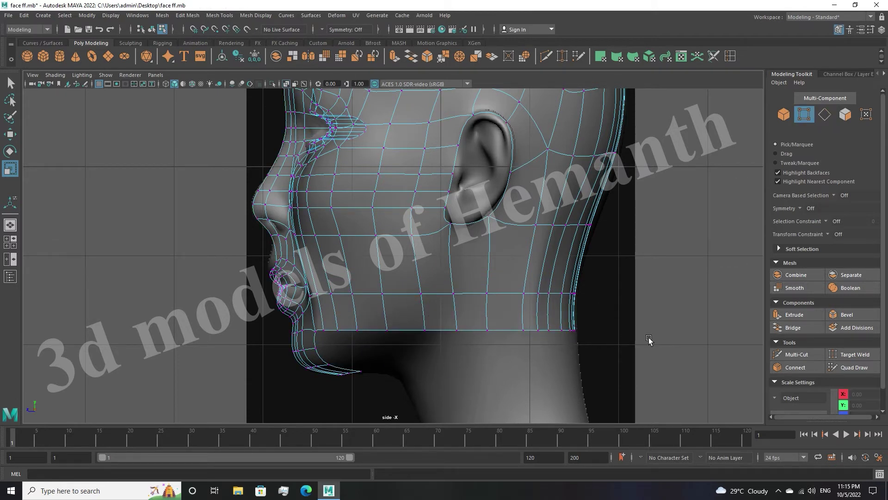
drag(512, 316, 512, 316)
key(w)
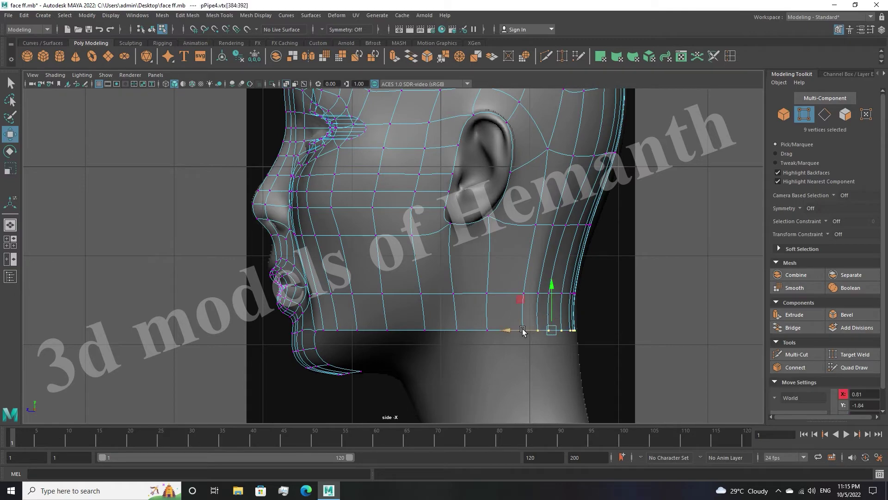
scroll(620, 343, down, 3)
key(space)
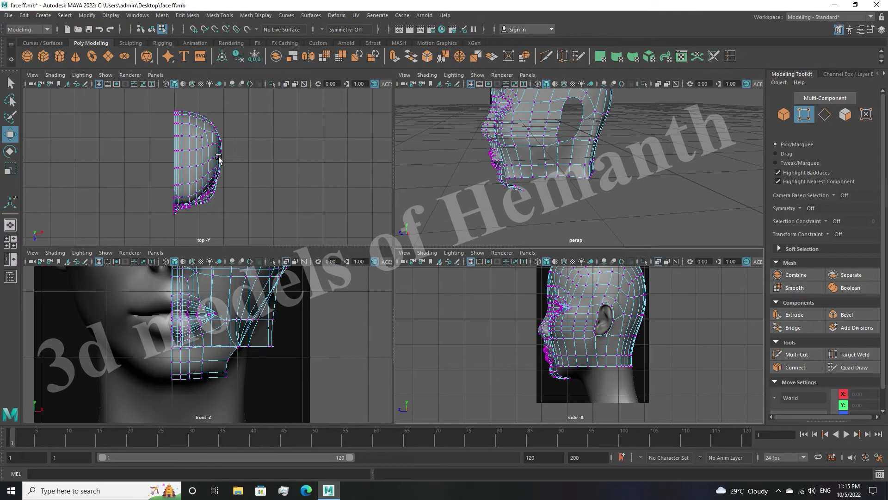
key(space)
Select the rear jaw vertices, viewing them from beneath the jaw
mouse_move(571, 201)
alt+mouse_down()
mouse_move(473, 230)
mouse_move(539, 207)
mouse_move(450, 276)
alt+mouse_up()
drag(373, 267, 373, 267)
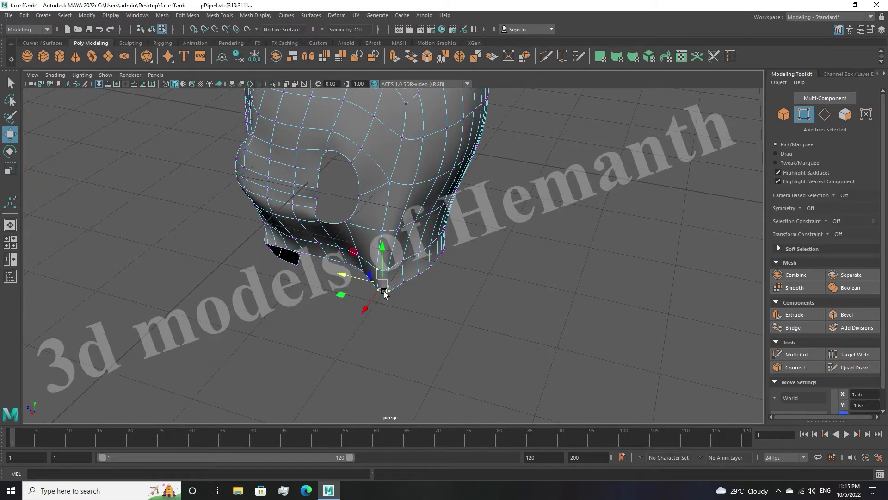
alt+drag(403, 305, 426, 280)
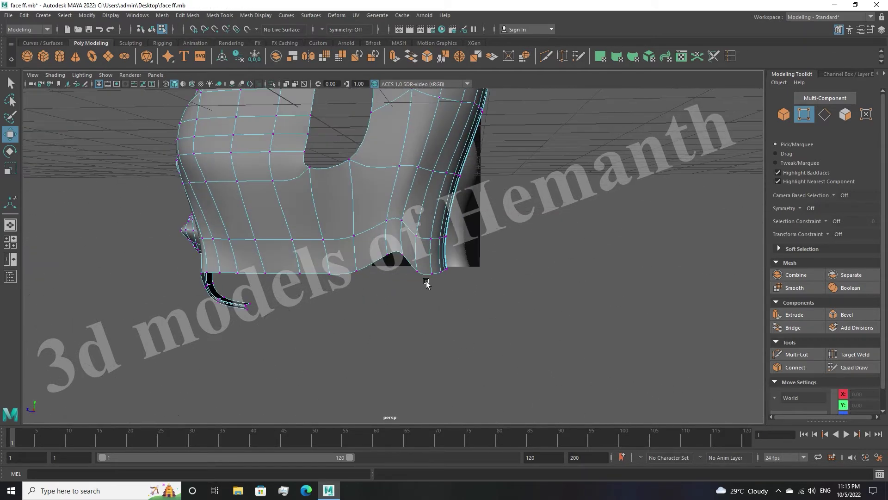
key(space)
key(space)
mouse_move(516, 267)
mouse_down()
mouse_move(544, 295)
mouse_move(537, 322)
mouse_up()
key(space)
key(space)
mouse_move(461, 213)
alt+mouse_down()
mouse_move(513, 281)
mouse_move(519, 264)
mouse_move(413, 325)
alt+mouse_up()
key(space)
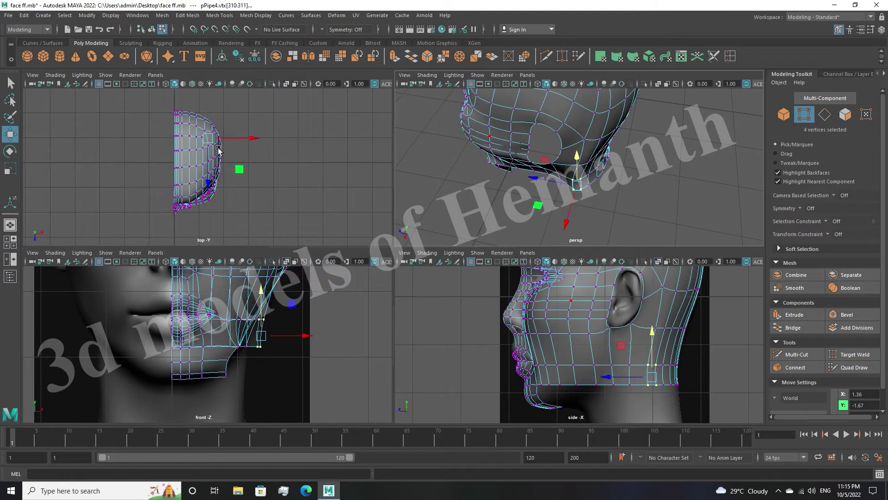
Clear the vertex selection and pick edges under the jaw in edge mode
click(587, 193)
mouse_move(587, 193)
alt+mouse_down()
mouse_move(574, 213)
mouse_move(585, 190)
mouse_move(601, 190)
mouse_move(613, 209)
mouse_move(589, 192)
mouse_move(613, 223)
mouse_move(620, 207)
mouse_move(569, 199)
mouse_move(620, 176)
alt+mouse_up()
click(624, 209)
click(824, 115)
click(566, 200)
click(563, 204)
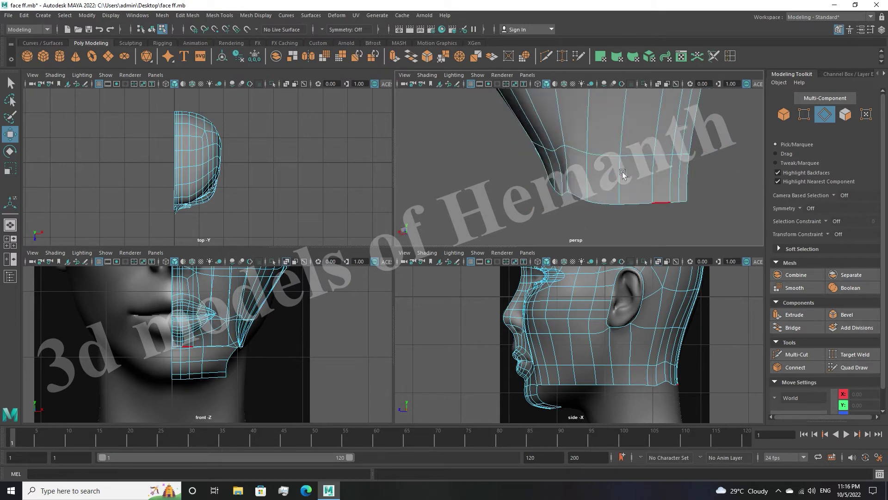
scroll(602, 350, up, 3)
Select the nine-edge loop along the jaw's bottom border, ready for the Move tool
click(581, 357)
key(e)
key(r)
click(582, 387)
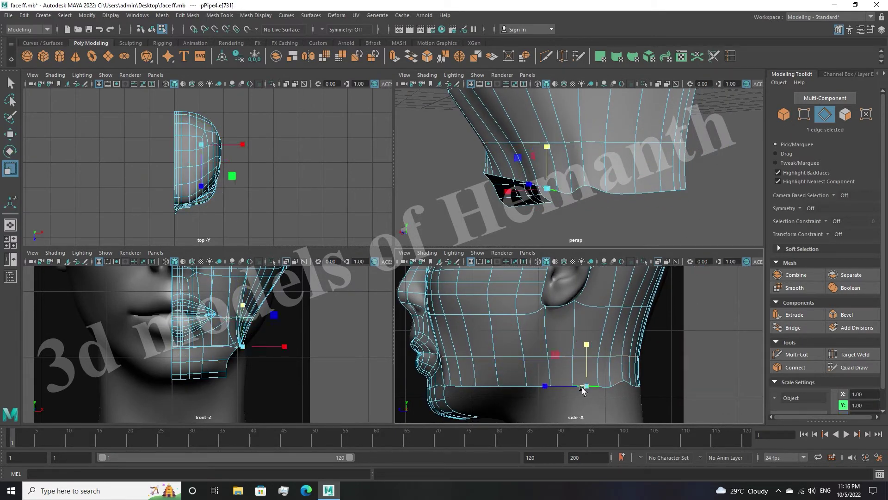
click(540, 387)
click(668, 189)
shift+double_click(582, 386)
key(w)
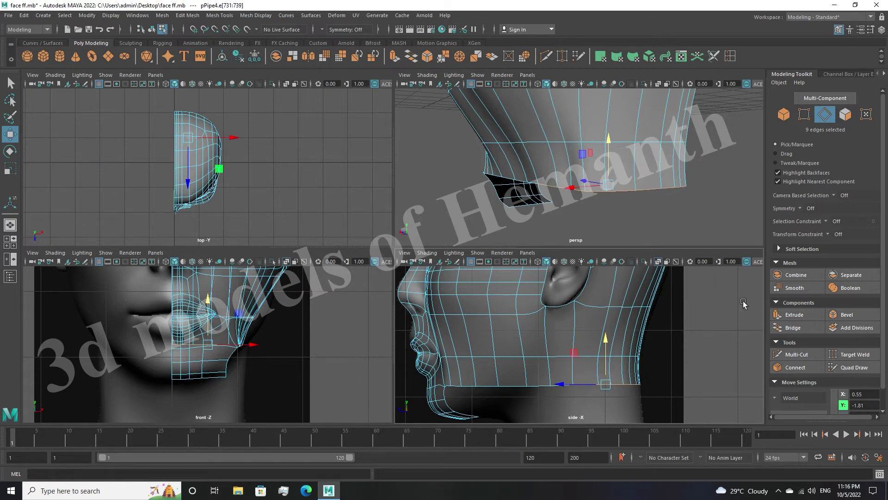
key(space)
scroll(338, 274, down, 3)
scroll(338, 274, up, 3)
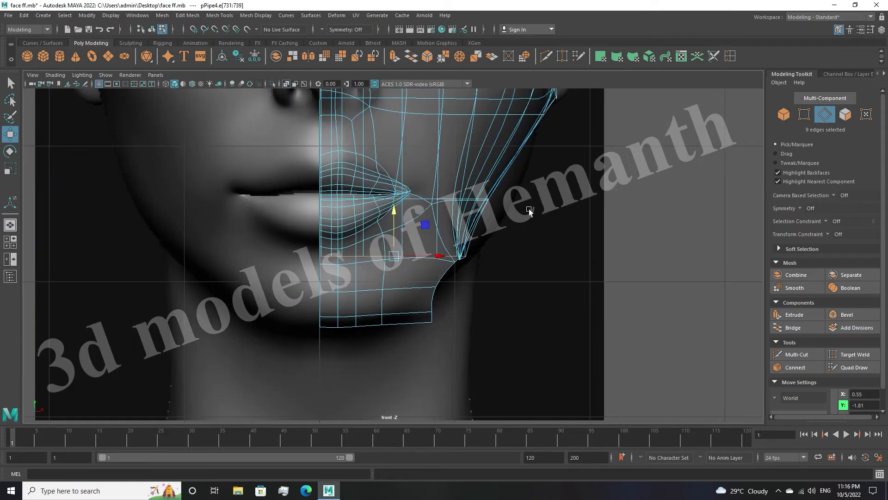
Select the vertex row at the mouth corner and pan the front view across the jaw
click(805, 115)
scroll(569, 250, up, 1)
drag(552, 239, 438, 194)
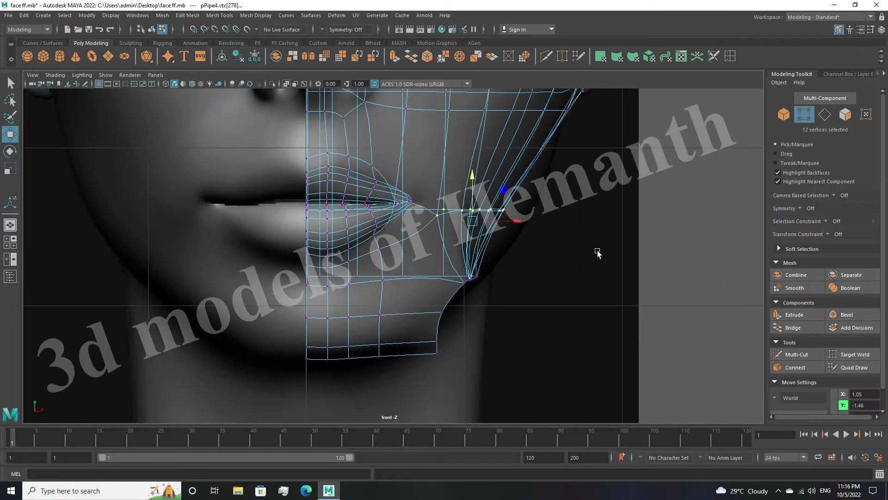
alt+middle_drag(549, 239, 532, 301)
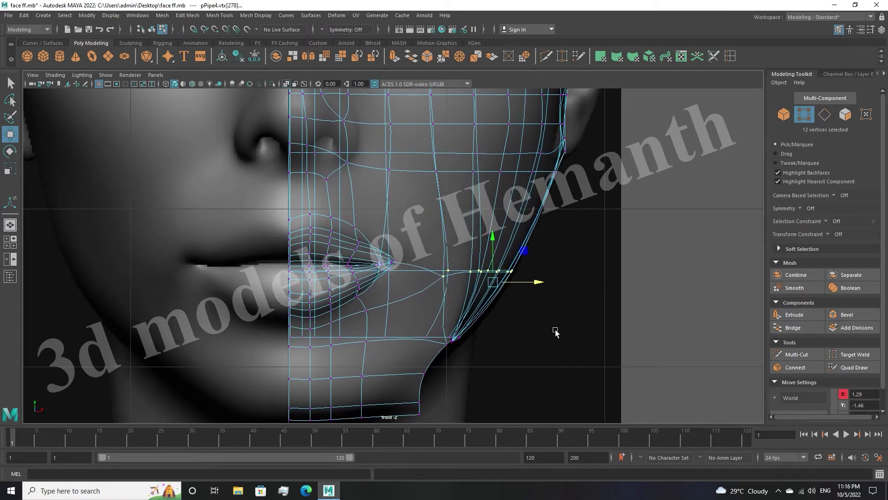
alt+middle_drag(557, 333, 548, 285)
click(504, 348)
Scale the row of 12 jaw vertices flat into a line in the front view
key(space)
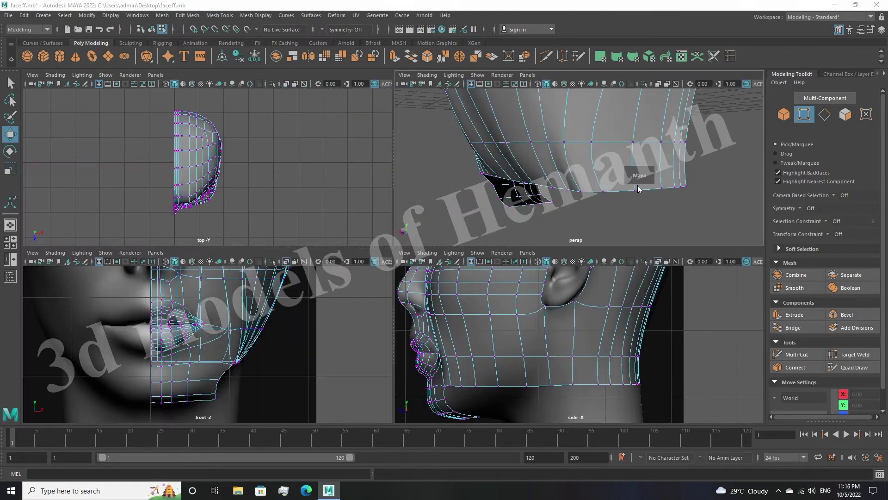
key(space)
mouse_move(640, 254)
alt+mouse_down()
mouse_move(502, 252)
mouse_move(508, 277)
mouse_move(500, 251)
mouse_move(468, 258)
mouse_move(417, 313)
alt+mouse_up()
key(space)
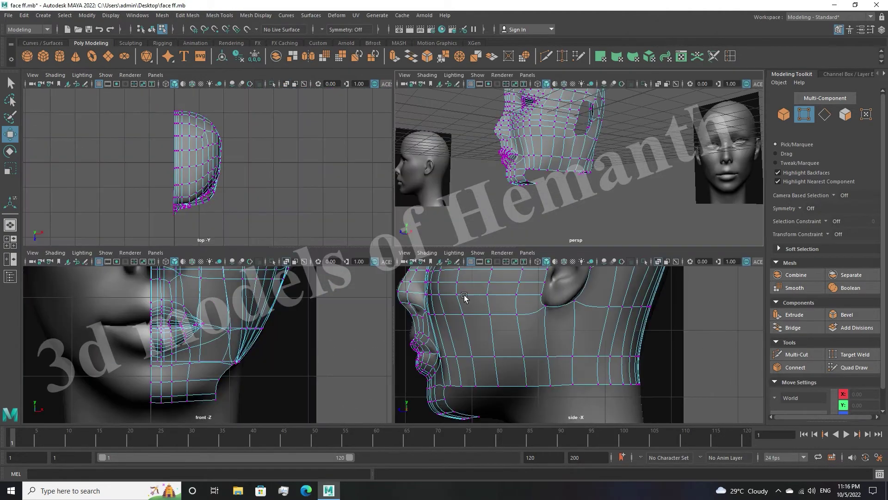
key(space)
mouse_move(506, 324)
mouse_down()
mouse_move(421, 290)
mouse_move(444, 307)
mouse_up()
key(r)
drag(440, 204, 494, 226)
Zoom the side view onto the jaw and select its row of 15 vertices
key(space)
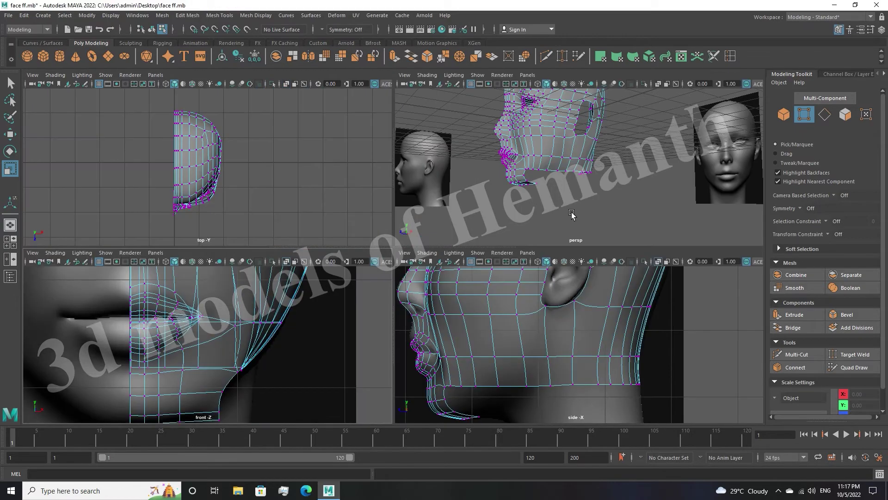
key(space)
mouse_move(502, 277)
alt+mouse_down()
mouse_move(448, 273)
mouse_move(551, 286)
alt+mouse_up()
key(space)
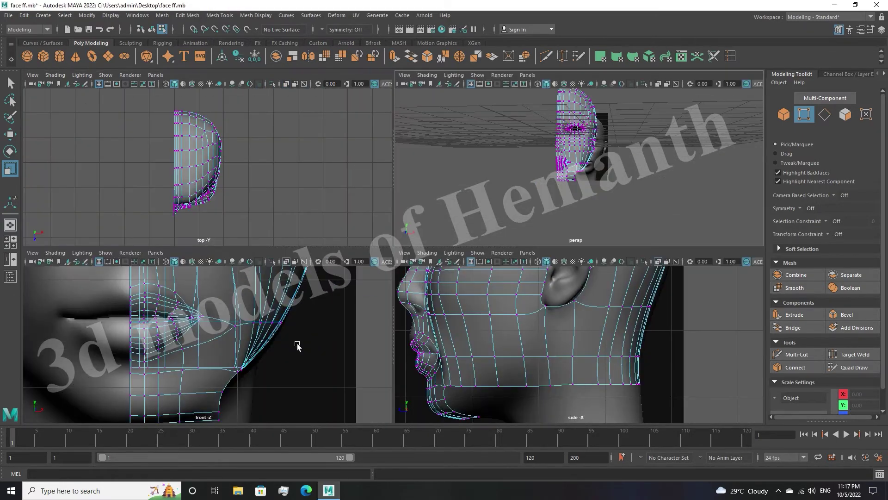
key(space)
key(space)
mouse_move(570, 314)
alt+right_down()
mouse_move(562, 341)
mouse_move(712, 348)
alt+right_up()
drag(447, 320, 447, 318)
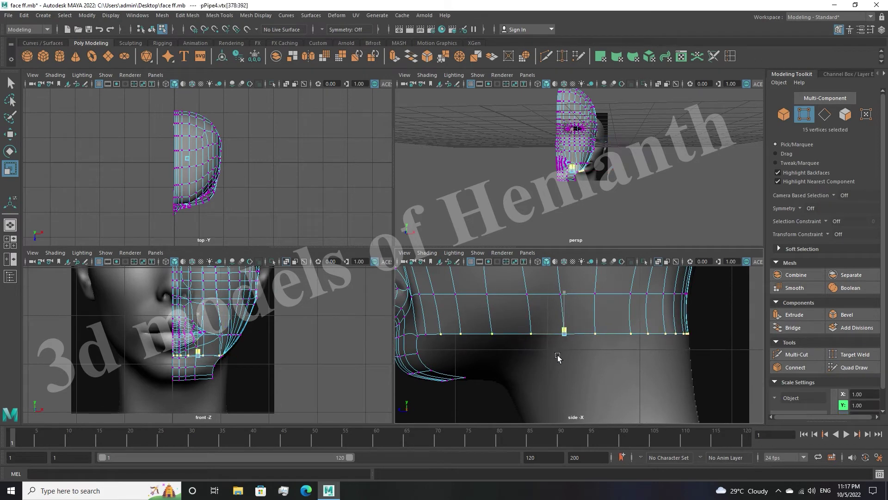
scroll(541, 370, down, 3)
scroll(537, 370, up, 3)
click(532, 370)
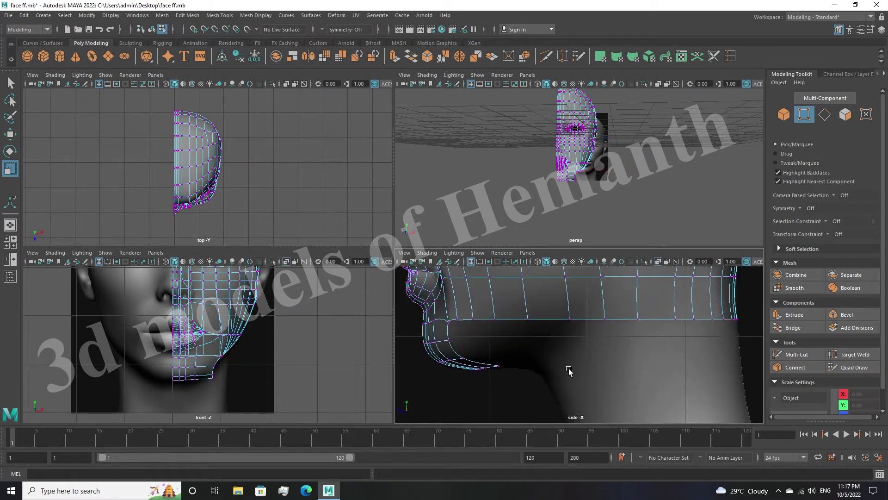
Orbit the perspective view around the head toward the lower face
scroll(565, 369, down, 2)
scroll(564, 369, down, 2)
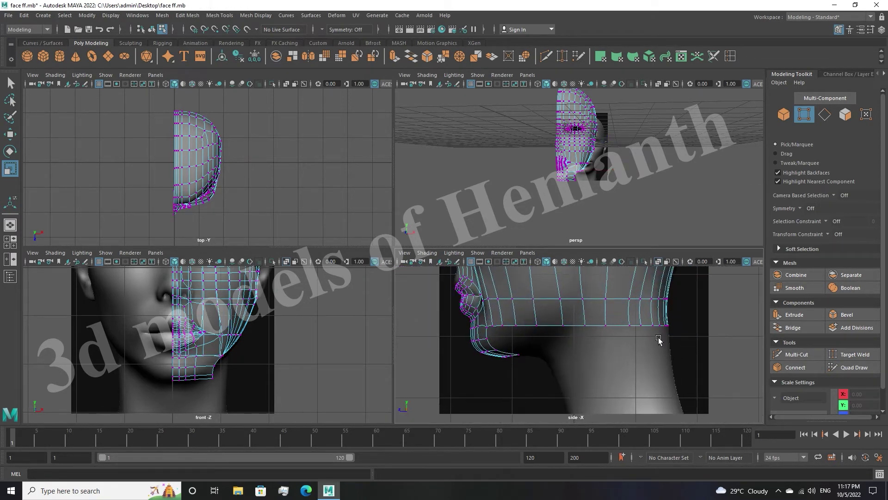
key(space)
alt+drag(581, 241, 445, 246)
alt+drag(455, 244, 498, 257)
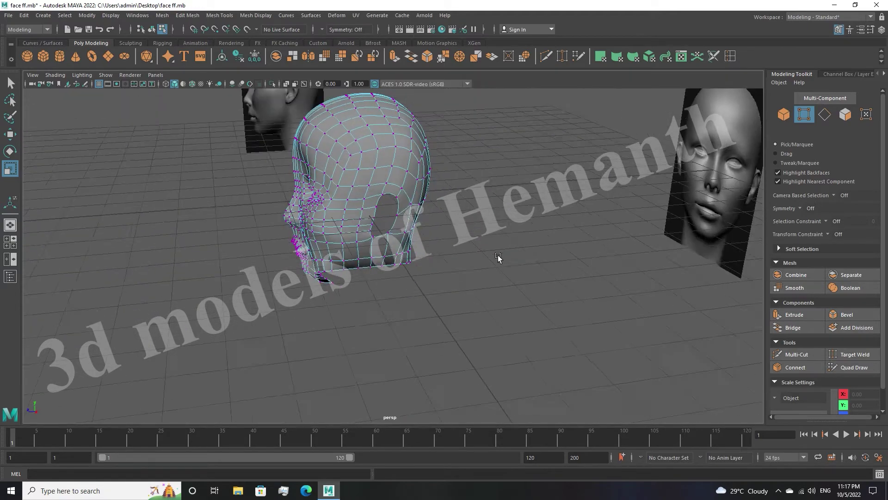
Move a bottom-edge jaw vertex and three vertices near the back of the jaw
scroll(430, 293, up, 5)
scroll(428, 279, up, 3)
alt+drag(428, 279, 431, 282)
click(370, 249)
key(w)
mouse_move(420, 258)
alt+mouse_down()
mouse_move(515, 312)
mouse_move(514, 246)
alt+mouse_up()
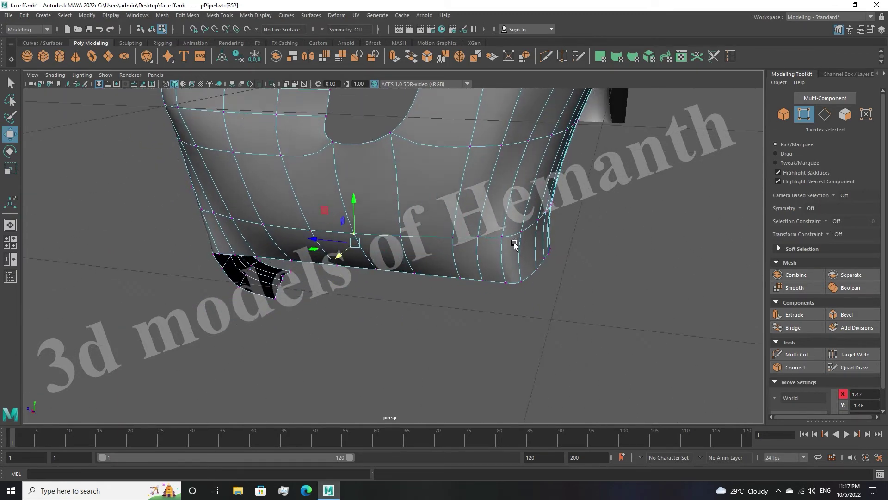
key(space)
key(space)
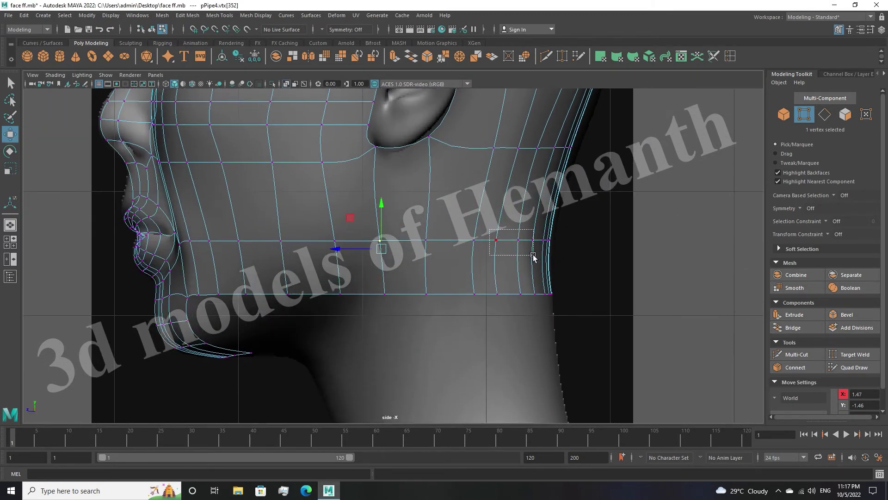
drag(530, 256, 530, 257)
key(space)
key(space)
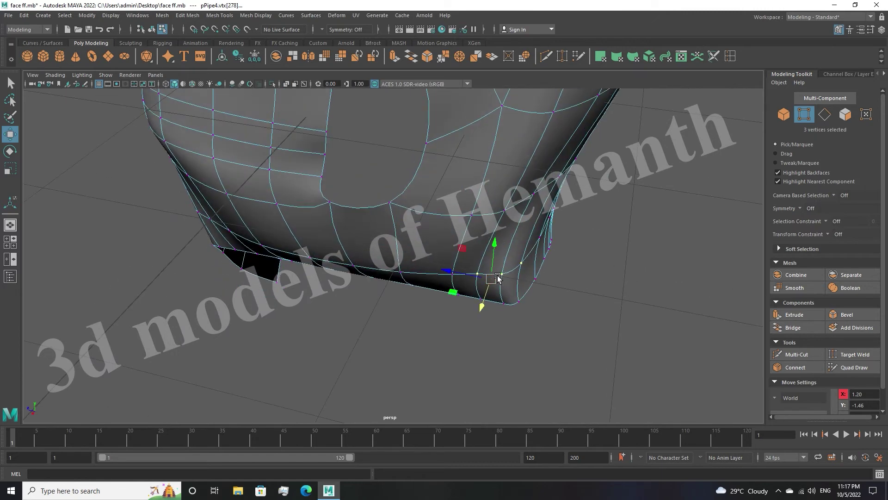
Select and check individual jaw bottom-edge vertices while orbiting the face
scroll(529, 278, up, 3)
click(522, 289)
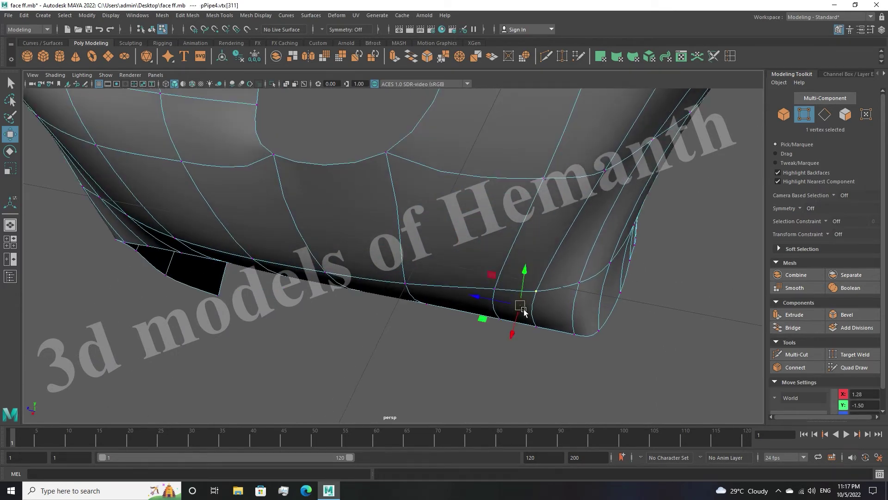
click(637, 323)
mouse_move(637, 323)
alt+mouse_down()
mouse_move(604, 324)
mouse_move(638, 298)
mouse_move(701, 310)
mouse_move(603, 328)
mouse_move(609, 312)
mouse_move(640, 305)
mouse_move(577, 313)
mouse_move(536, 332)
mouse_move(575, 321)
mouse_move(550, 265)
mouse_move(432, 195)
alt+mouse_up()
click(508, 276)
click(564, 328)
Scale a vertex under the jaw, then inspect the edge loop along the jaw
click(433, 195)
key(r)
click(459, 277)
mouse_move(459, 277)
alt+mouse_down()
mouse_move(492, 299)
mouse_move(587, 298)
mouse_move(583, 277)
mouse_move(531, 310)
mouse_move(353, 297)
mouse_move(338, 287)
alt+mouse_up()
key(F10)
double_click(581, 264)
click(531, 310)
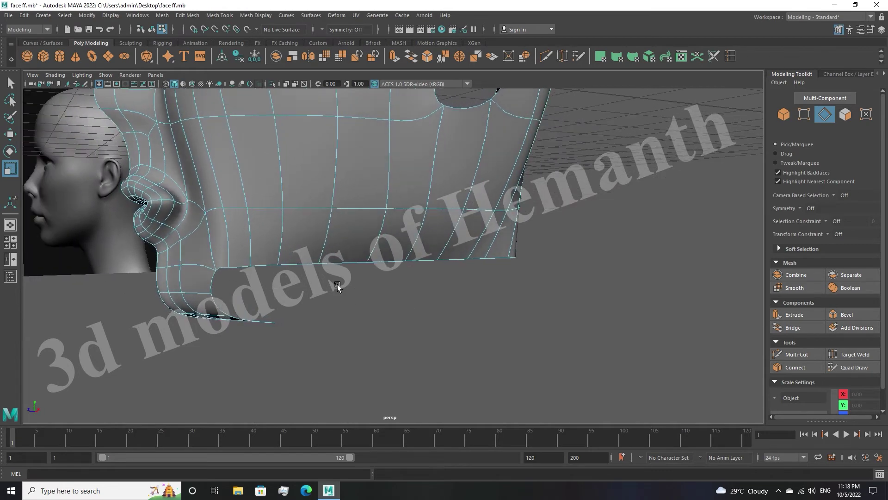
Select the two jaw-corner edges and frame them in the enlarged side view
click(217, 283)
shift+click(222, 300)
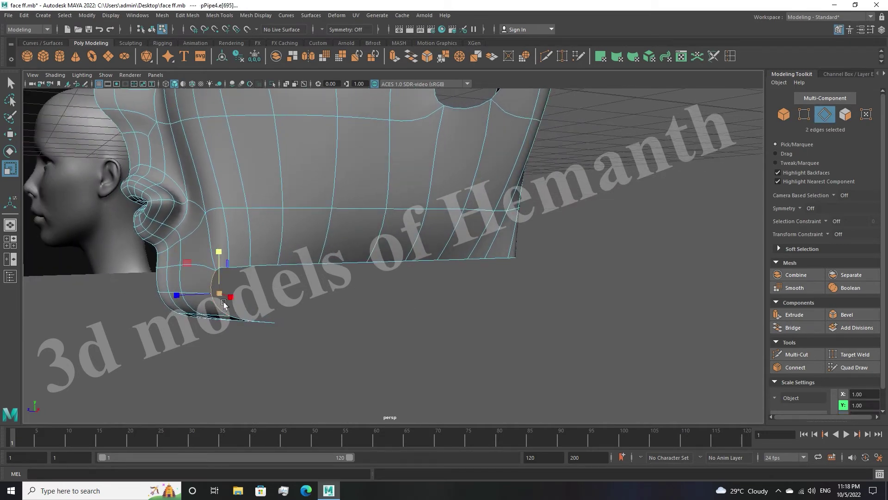
key(w)
alt+drag(236, 299, 284, 312)
key(space)
scroll(297, 320, up, 3)
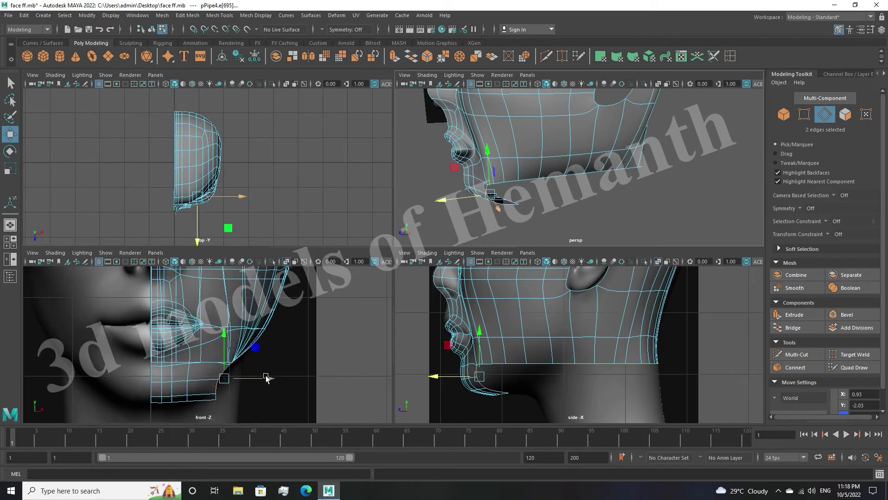
scroll(298, 320, up, 3)
scroll(590, 381, up, 3)
scroll(597, 324, up, 2)
key(space)
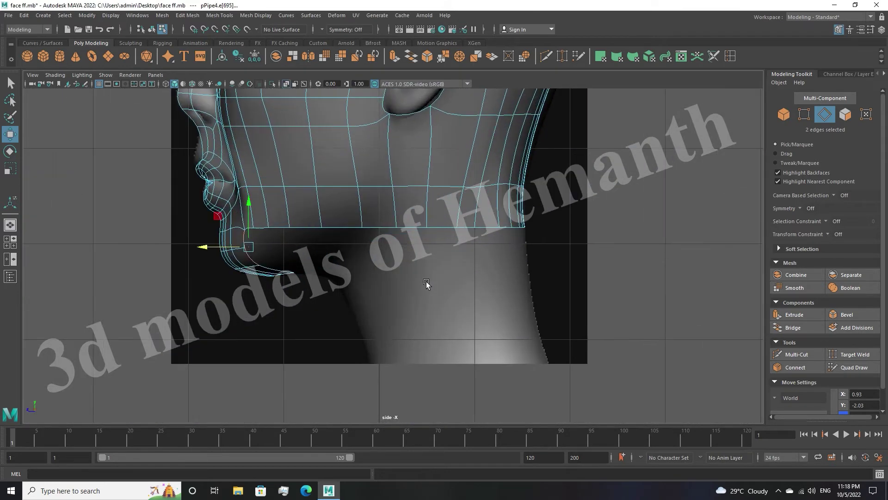
Extrude the jaw-corner edges into a new strip stretching back under the jaw
shift+drag(218, 247, 258, 252)
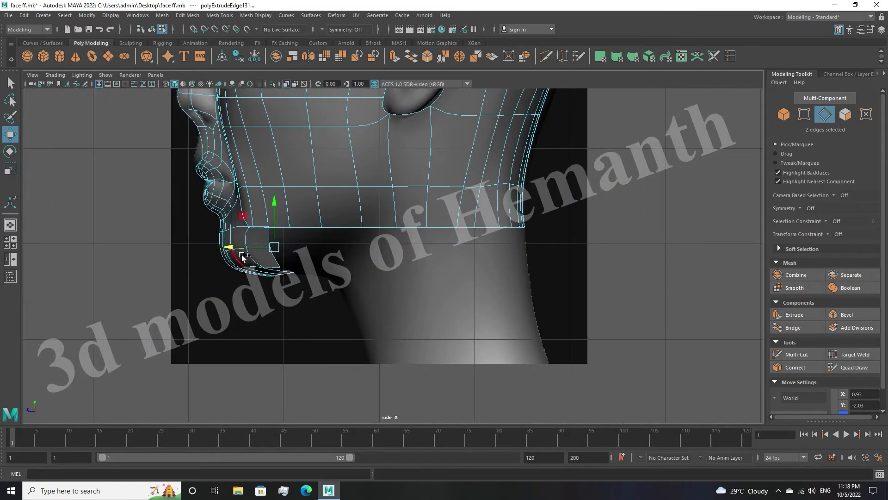
shift+drag(257, 253, 434, 258)
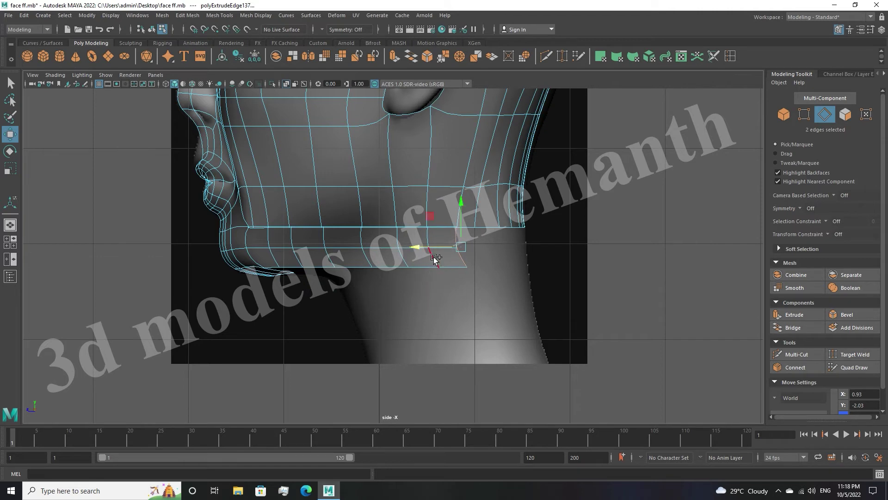
click(501, 291)
scroll(500, 290, up, 2)
scroll(499, 291, up, 2)
Target Weld a strip vertex onto the adjacent jaw vertex
key(F9)
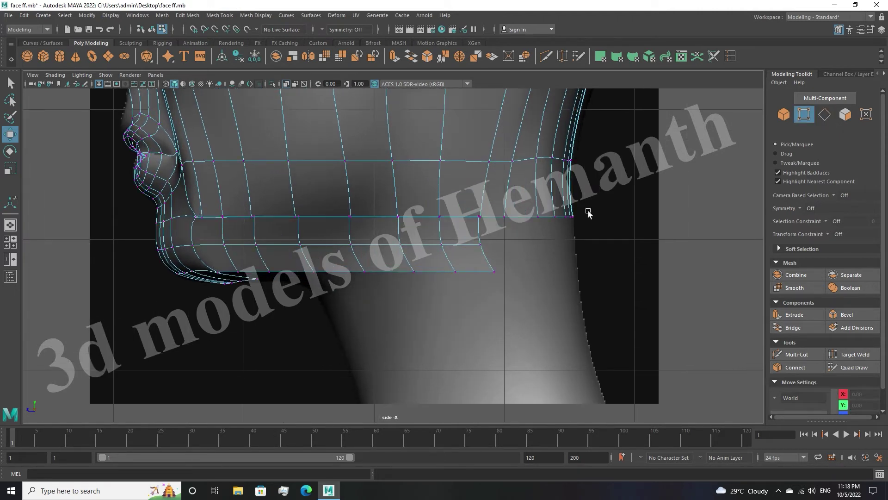
scroll(506, 209, up, 2)
click(505, 209)
key(y)
mouse_move(402, 200)
mouse_down()
mouse_move(333, 196)
mouse_move(274, 212)
mouse_move(113, 208)
mouse_up()
Weld another pair of under-jaw vertices and orbit around the face to check
key(a)
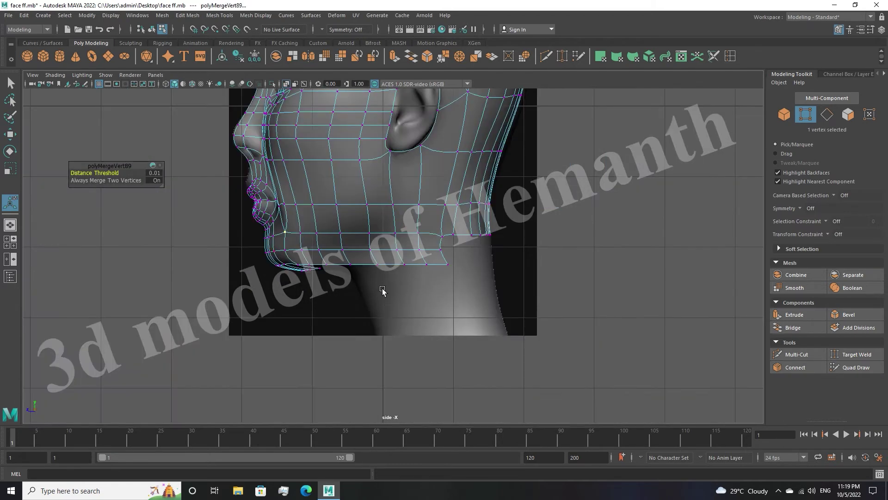
key(space)
key(space)
alt+drag(453, 324, 460, 325)
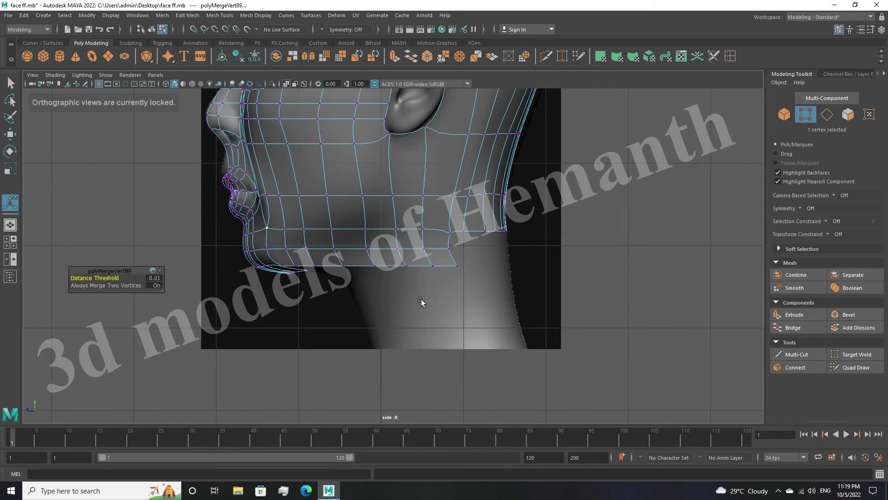
key(space)
key(space)
mouse_move(559, 234)
alt+mouse_down()
mouse_move(430, 293)
mouse_move(410, 277)
mouse_move(415, 286)
alt+mouse_up()
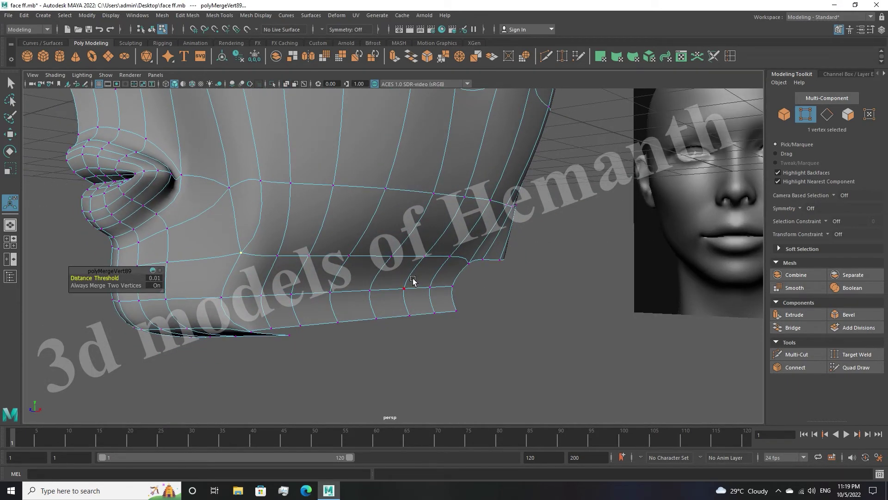
mouse_move(421, 196)
alt+mouse_down()
mouse_move(363, 230)
mouse_move(383, 233)
alt+mouse_up()
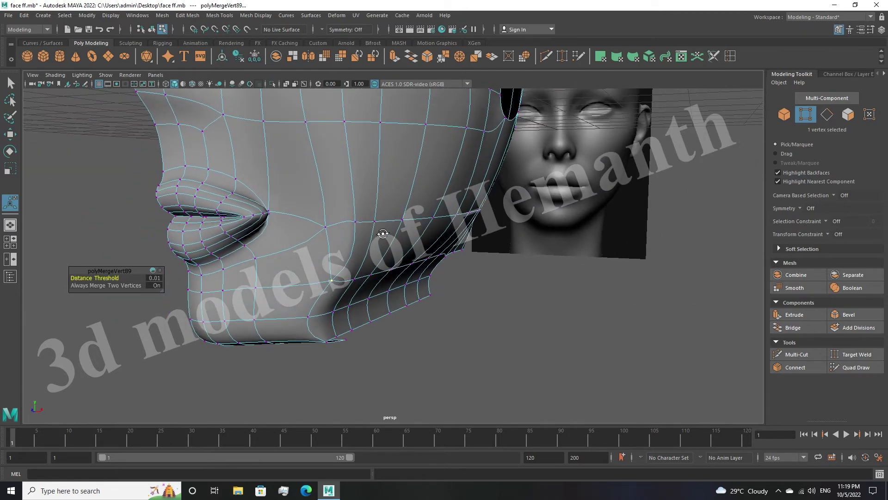
mouse_move(304, 247)
alt+mouse_down()
mouse_move(319, 241)
mouse_move(330, 249)
alt+mouse_up()
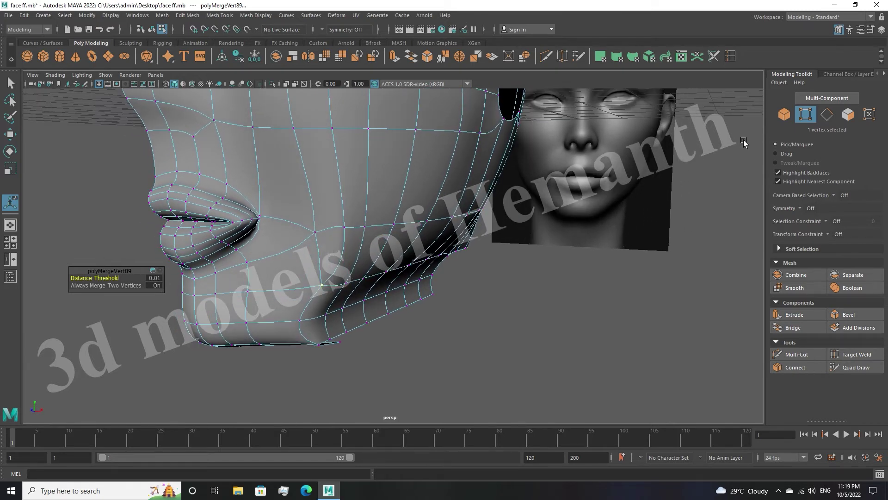
Delete the stray edge near the lip corner and inspect the face from profile and three-quarter views
click(827, 113)
click(280, 221)
key(Delete)
alt+drag(283, 215, 268, 255)
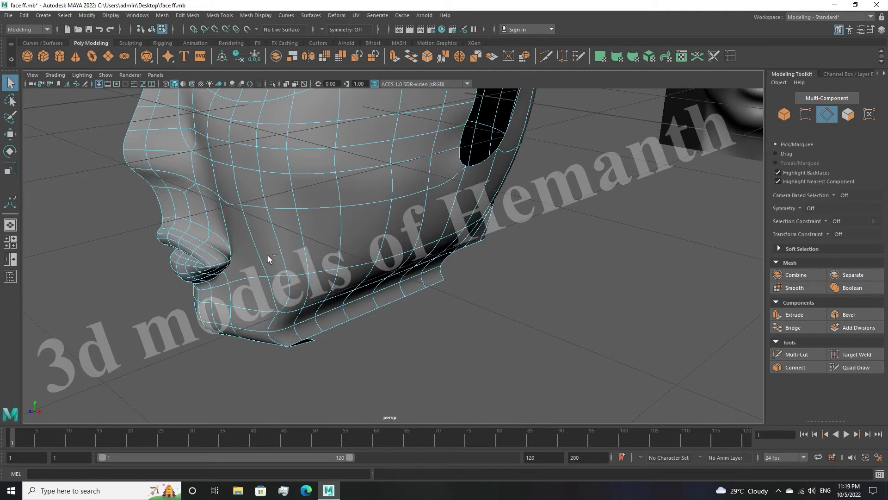
mouse_move(475, 306)
alt+mouse_down()
mouse_move(495, 294)
mouse_move(485, 287)
alt+mouse_up()
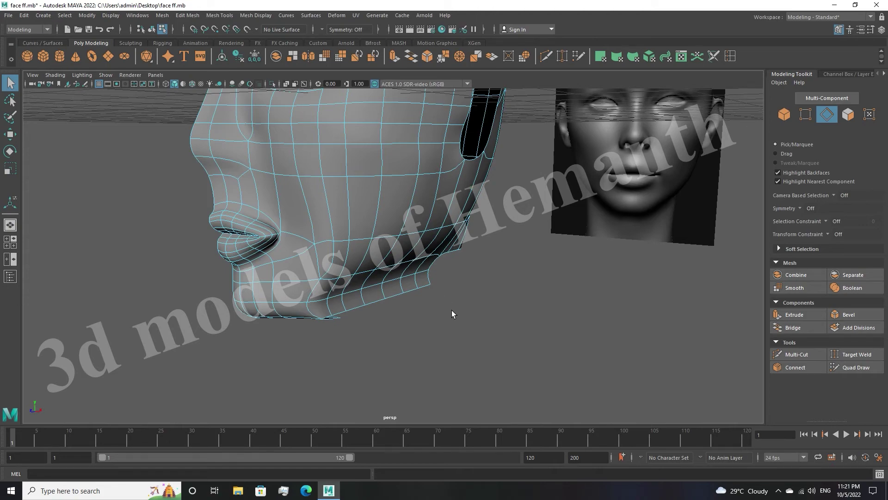
Pull the chin vertices up and outward to follow the side reference
mouse_move(452, 310)
alt+mouse_down()
mouse_move(360, 319)
mouse_move(563, 324)
mouse_move(527, 337)
mouse_move(585, 383)
mouse_move(480, 345)
alt+mouse_up()
key(F9)
alt+right_drag(483, 374, 565, 283)
click(343, 309)
key(w)
mouse_move(343, 309)
mouse_down()
mouse_move(363, 337)
mouse_move(409, 314)
mouse_move(479, 345)
mouse_up()
click(318, 335)
click(319, 352)
mouse_move(338, 353)
alt+mouse_down()
mouse_move(442, 322)
mouse_move(398, 301)
alt+mouse_up()
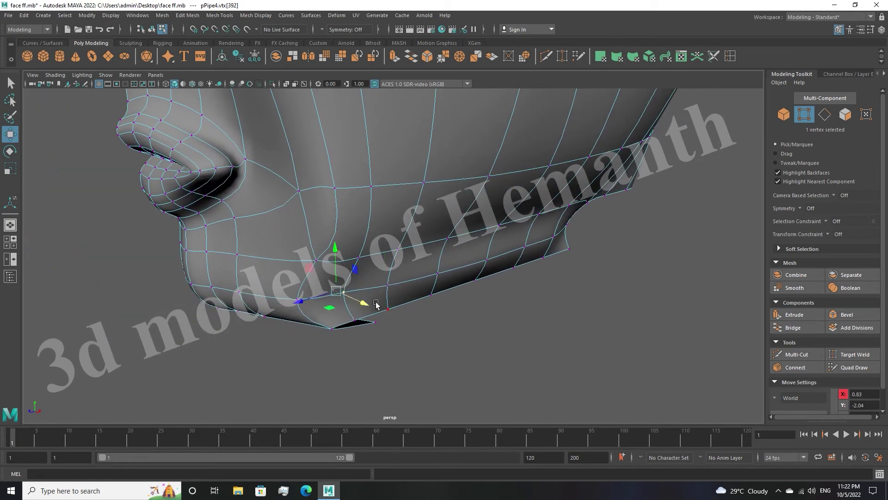
Orbit around the jaw to inspect a lower-jaw vertex and the lips from the side
scroll(430, 363, up, 3)
click(430, 363)
mouse_move(430, 363)
alt+mouse_down()
mouse_move(468, 350)
mouse_move(436, 289)
mouse_move(367, 292)
mouse_move(429, 268)
mouse_move(349, 294)
mouse_move(515, 266)
alt+mouse_up()
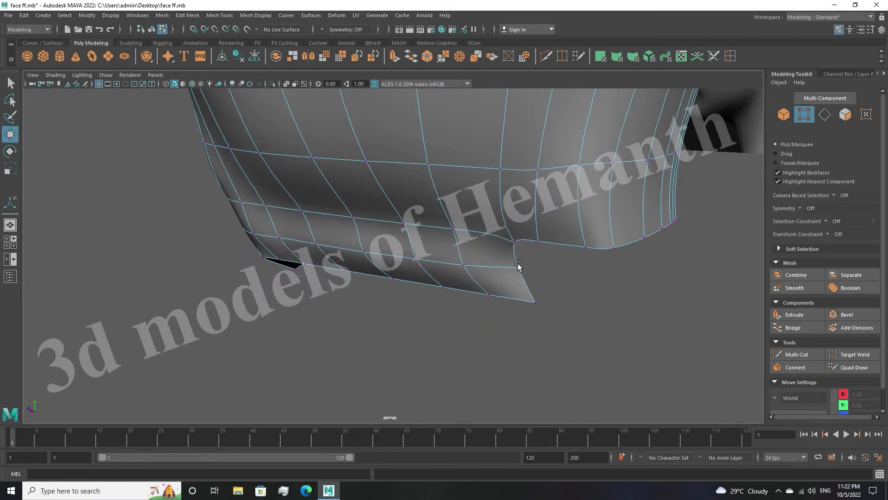
click(510, 270)
click(456, 331)
mouse_move(457, 331)
alt+mouse_down()
mouse_move(555, 319)
mouse_move(569, 327)
mouse_move(519, 339)
alt+mouse_up()
Rotate and scale the jaw-corner vertices in the front view to match the reference jawline
key(space)
key(space)
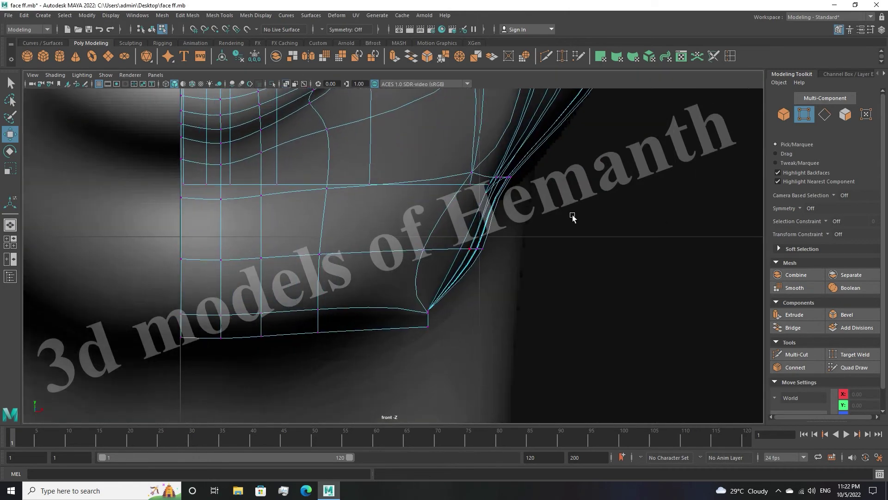
drag(481, 287, 429, 255)
key(y)
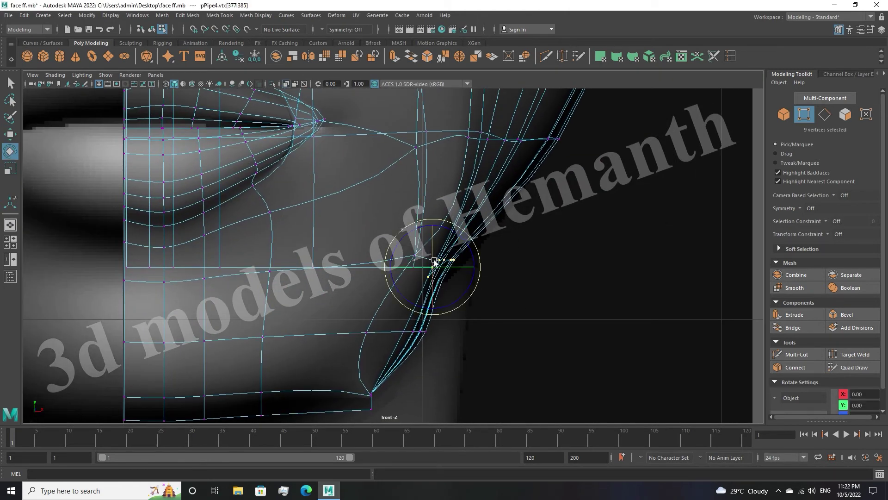
key(r)
key(space)
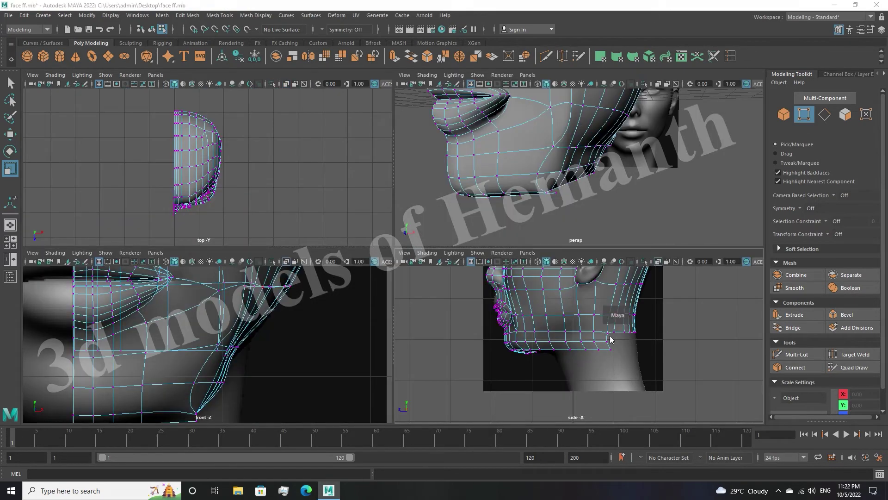
key(space)
key(space)
key(space)
mouse_move(572, 243)
alt+mouse_down()
mouse_move(532, 246)
mouse_move(563, 206)
mouse_move(458, 236)
mouse_move(291, 230)
alt+mouse_up()
key(F10)
click(245, 212)
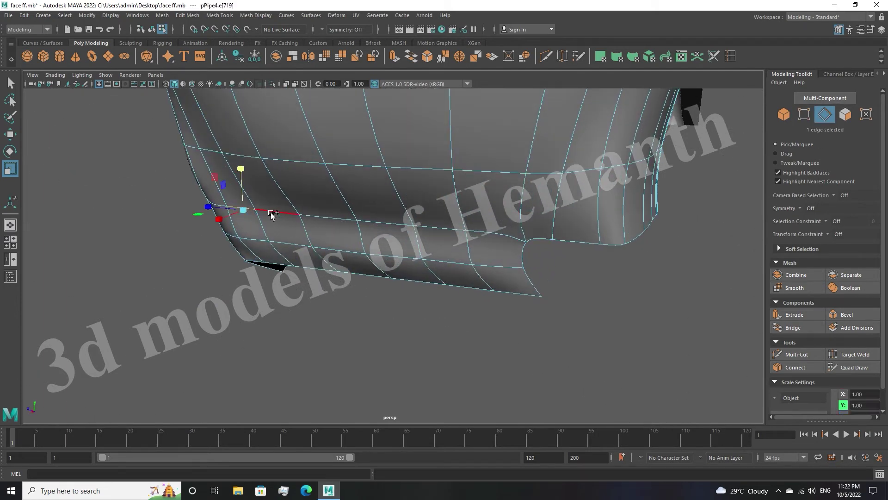
Reposition several edges along the jaw with the Move tool
shift+click(361, 222)
key(w)
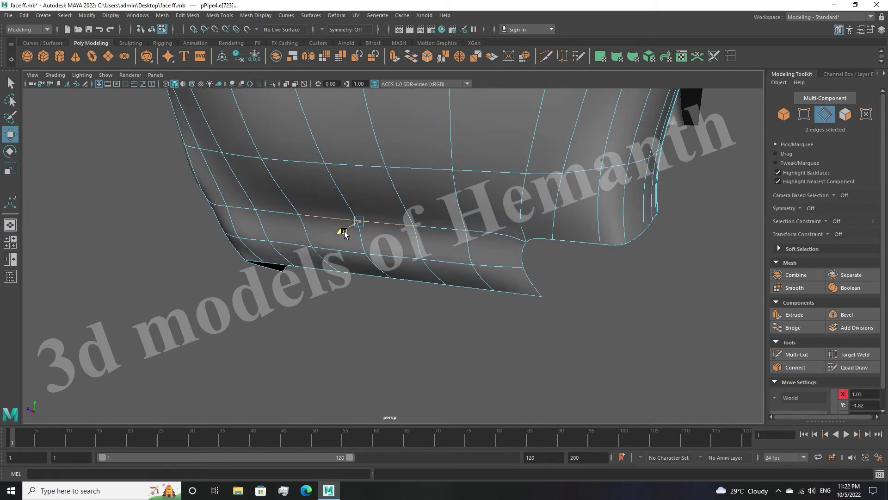
click(439, 230)
shift+click(479, 236)
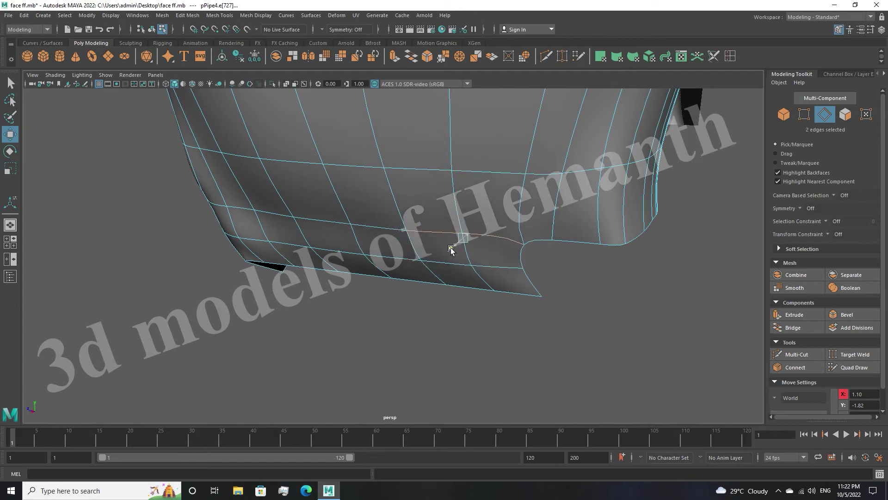
click(280, 216)
mouse_move(237, 207)
alt+right_down()
mouse_move(308, 226)
mouse_move(208, 204)
alt+right_up()
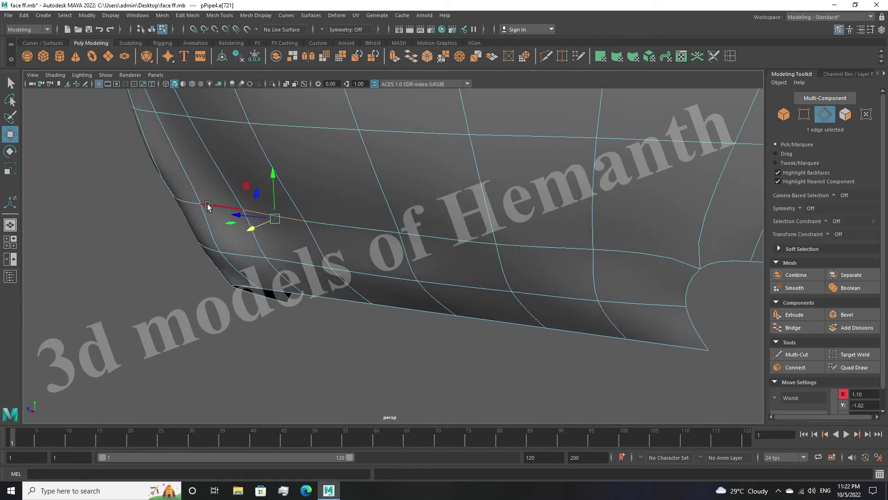
shift+click(235, 224)
mouse_move(234, 224)
alt+mouse_down()
mouse_move(471, 306)
mouse_move(426, 301)
mouse_move(438, 307)
mouse_move(486, 271)
alt+mouse_up()
click(353, 301)
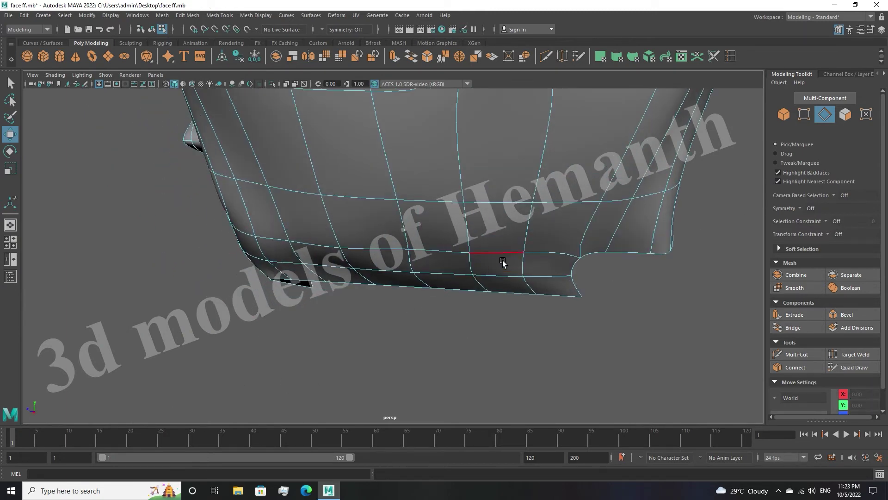
Scale the lower jaw edge loop to flatten its curve
double_click(551, 253)
key(r)
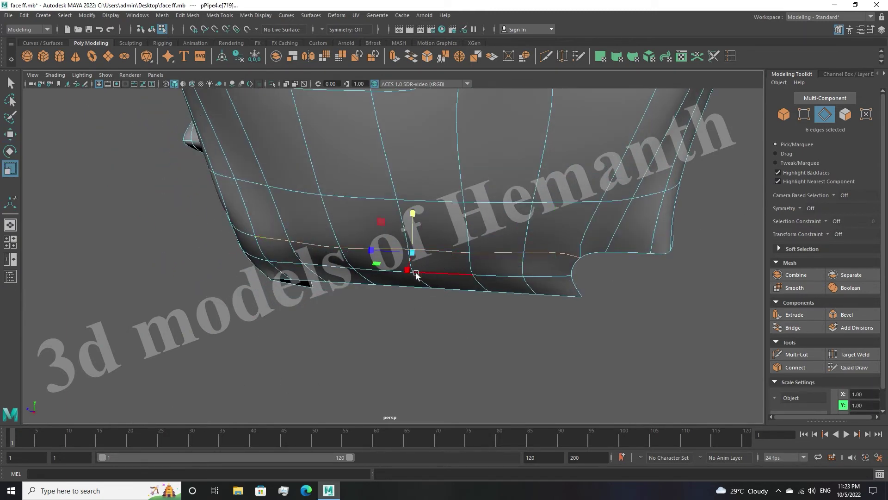
drag(420, 268, 412, 253)
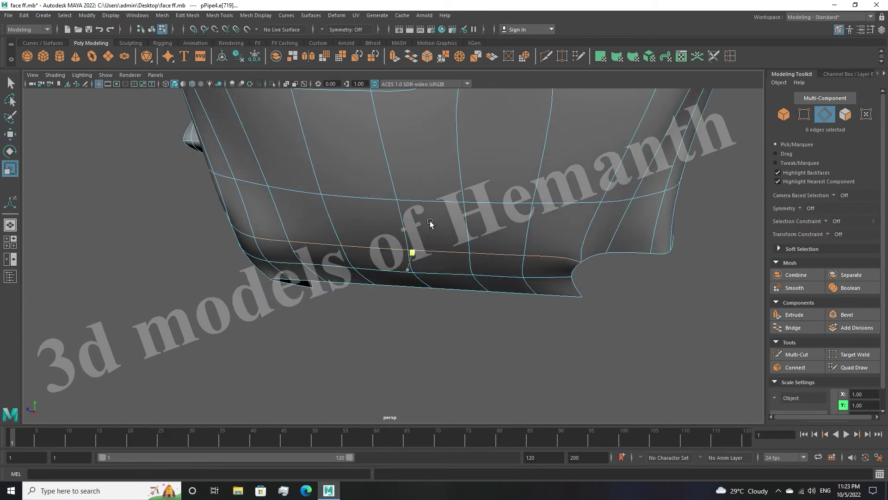
click(428, 332)
mouse_move(484, 325)
alt+mouse_down()
mouse_move(496, 319)
mouse_move(482, 331)
mouse_move(688, 230)
alt+mouse_up()
Select the lower jaw-line vertices in the front view to match the front reference
key(F9)
drag(396, 236, 462, 297)
click(523, 323)
alt+drag(523, 323, 587, 319)
key(space)
scroll(314, 353, down, 3)
scroll(273, 360, up, 3)
scroll(258, 363, up, 2)
mouse_move(235, 329)
mouse_down()
mouse_move(306, 358)
mouse_move(280, 352)
mouse_up()
Merge the two overlapping jaw vertices into one
key(w)
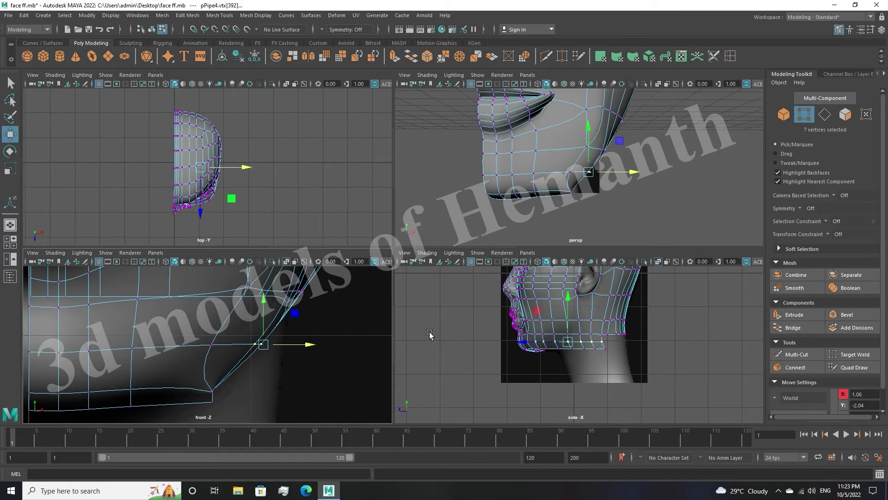
key(space)
mouse_move(526, 240)
alt+mouse_down()
mouse_move(511, 240)
mouse_move(515, 218)
alt+mouse_up()
alt+drag(373, 331, 343, 307)
drag(302, 258, 335, 309)
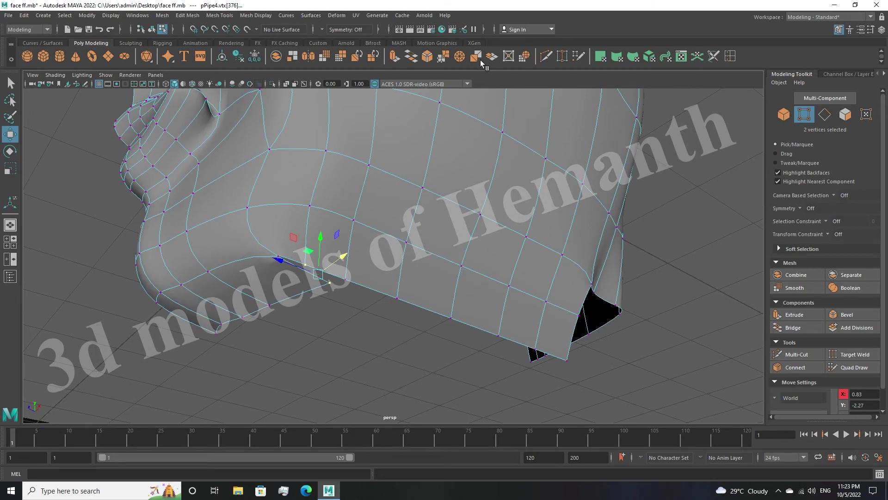
click(444, 56)
Scale the vertices around the lips and chin
mouse_move(370, 278)
alt+mouse_down()
mouse_move(329, 331)
mouse_move(438, 333)
mouse_move(360, 342)
mouse_move(407, 344)
alt+mouse_up()
mouse_move(377, 320)
alt+mouse_down()
mouse_move(331, 321)
mouse_move(510, 297)
mouse_move(475, 292)
mouse_move(531, 323)
mouse_move(499, 297)
mouse_move(509, 322)
mouse_move(471, 305)
alt+mouse_up()
scroll(492, 303, up, 3)
alt+drag(551, 341, 484, 260)
mouse_move(389, 220)
alt+mouse_down()
mouse_move(407, 258)
mouse_move(437, 283)
alt+mouse_up()
key(r)
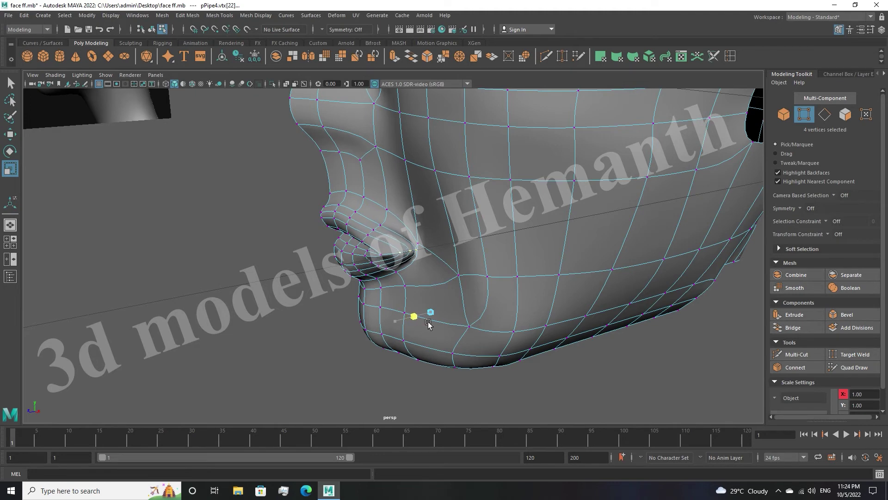
click(187, 273)
scroll(482, 276, down, 3)
mouse_move(482, 276)
alt+mouse_down()
mouse_move(551, 272)
mouse_move(483, 279)
alt+mouse_up()
Select the face mesh and pick a border edge under the jaw
key(F8)
click(452, 260)
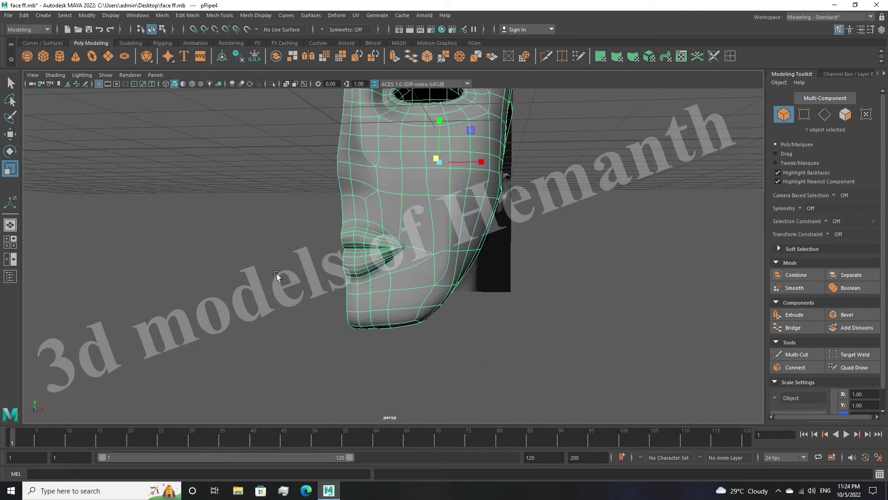
key(space)
scroll(268, 300, down, 5)
key(space)
mouse_move(561, 262)
alt+mouse_down()
mouse_move(428, 258)
mouse_move(480, 287)
mouse_move(656, 262)
alt+mouse_up()
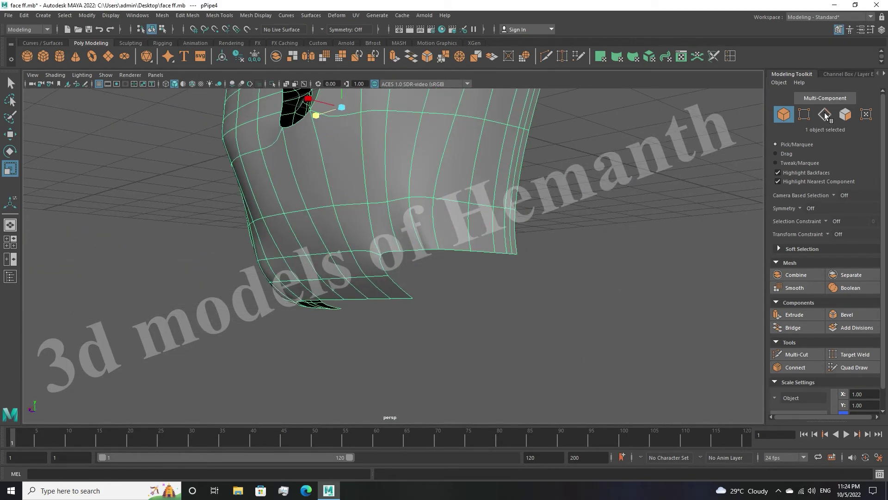
click(825, 114)
scroll(454, 279, up, 3)
mouse_move(454, 280)
alt+mouse_down()
mouse_move(496, 328)
mouse_move(423, 274)
alt+mouse_up()
click(430, 266)
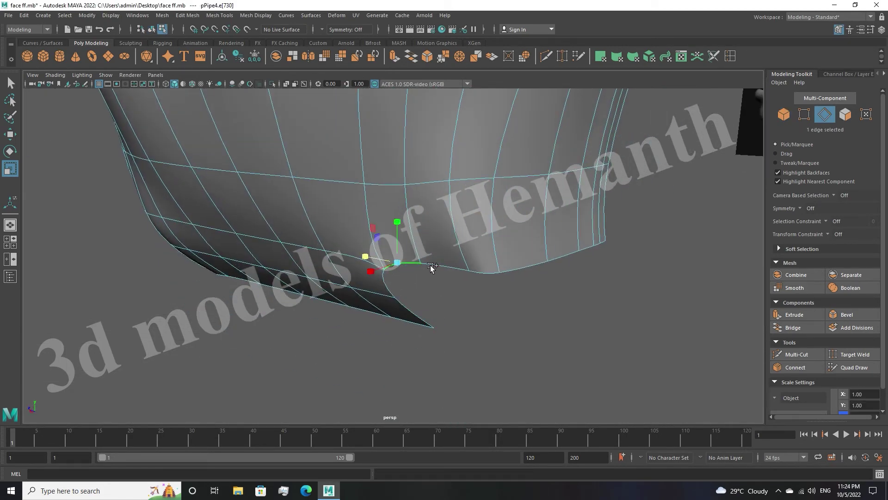
Extrude the jaw border edges down twice into a neck and merge the stray vertex
mouse_move(496, 236)
shift+mouse_down()
mouse_move(502, 260)
mouse_move(606, 338)
mouse_move(495, 304)
shift+mouse_up()
mouse_move(481, 212)
shift+mouse_down()
mouse_move(482, 252)
mouse_move(575, 307)
mouse_move(568, 281)
mouse_move(578, 298)
mouse_move(565, 320)
mouse_move(533, 311)
shift+mouse_up()
key(F9)
mouse_move(533, 311)
alt+mouse_down()
mouse_move(561, 331)
mouse_move(503, 330)
mouse_move(529, 332)
mouse_move(504, 329)
mouse_move(502, 276)
mouse_move(591, 307)
mouse_move(478, 292)
mouse_move(458, 326)
alt+mouse_up()
Select a neck vertex with the Move tool and zoom in on the neck
click(508, 272)
key(w)
mouse_move(656, 340)
alt+mouse_down()
mouse_move(430, 310)
mouse_move(415, 336)
alt+mouse_up()
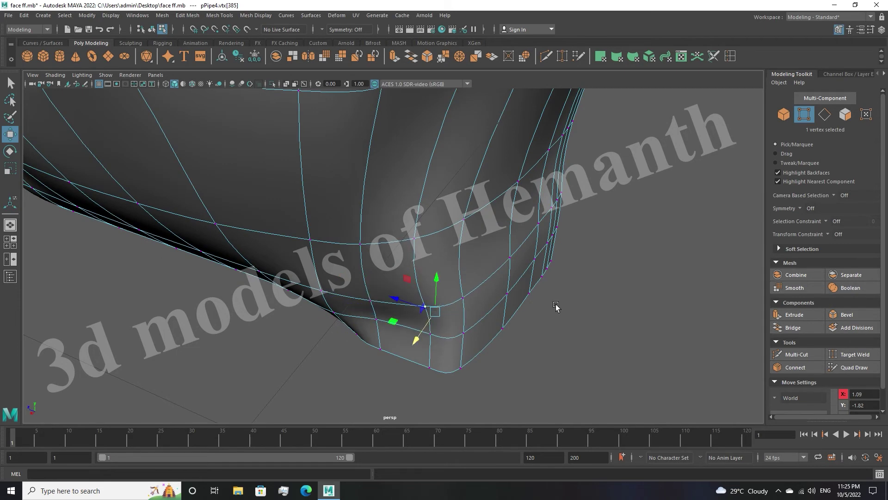
scroll(597, 340, down, 3)
scroll(572, 338, down, 3)
scroll(576, 339, down, 2)
scroll(546, 329, down, 2)
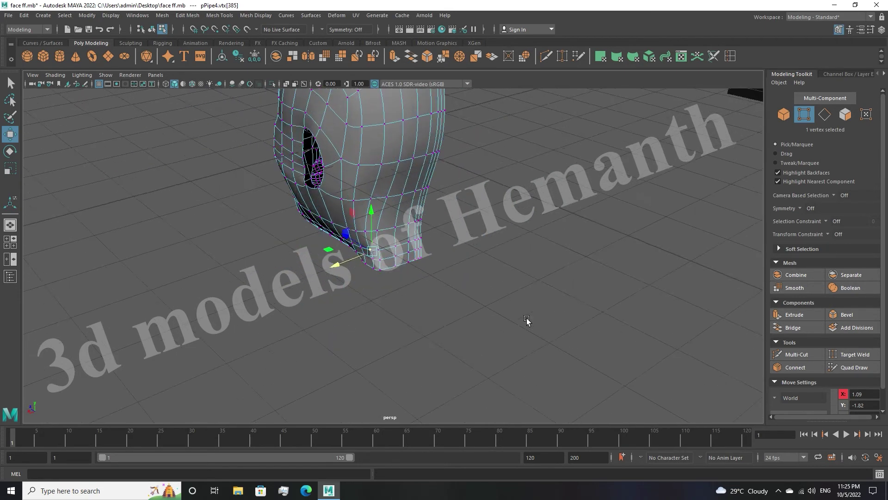
scroll(527, 319, up, 2)
scroll(512, 310, up, 3)
scroll(533, 297, down, 3)
scroll(483, 304, up, 2)
scroll(417, 287, up, 2)
Pull the neck vertices down and outward into a smoother under-jaw curve
drag(382, 265, 394, 279)
alt+drag(448, 289, 513, 299)
click(737, 288)
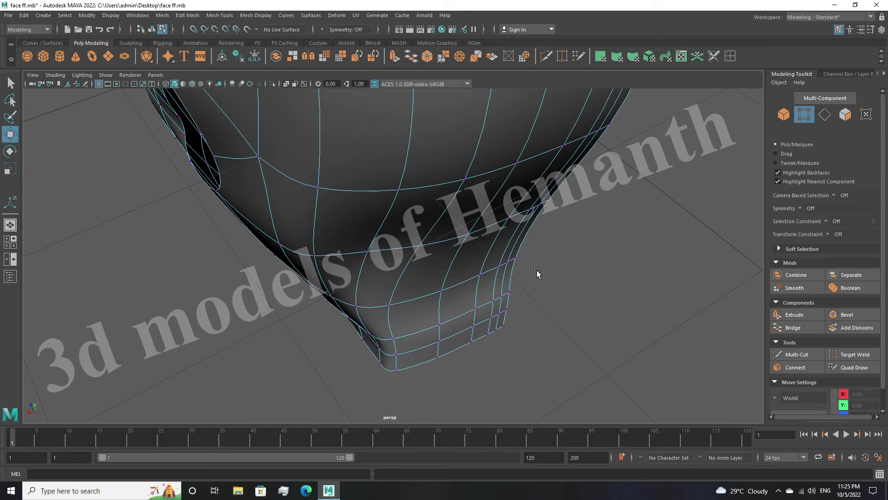
mouse_move(364, 260)
mouse_down()
mouse_move(540, 258)
mouse_move(555, 287)
mouse_move(445, 199)
mouse_move(503, 236)
mouse_move(426, 284)
mouse_move(523, 289)
mouse_up()
click(533, 326)
alt+drag(533, 326, 621, 304)
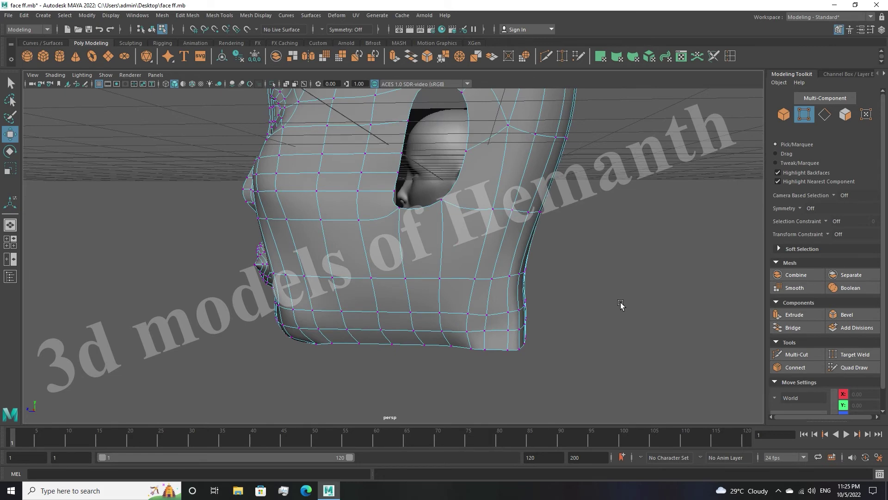
key(space)
key(space)
scroll(512, 301, up, 3)
scroll(543, 310, up, 2)
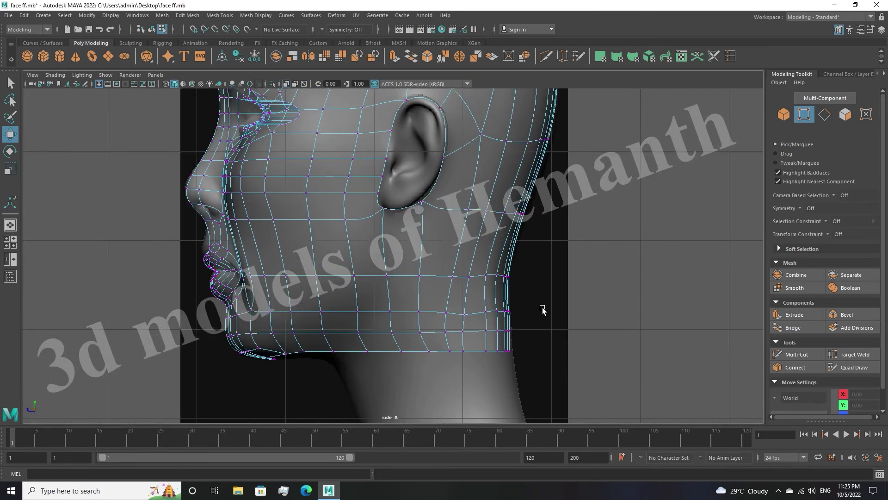
drag(531, 290, 532, 290)
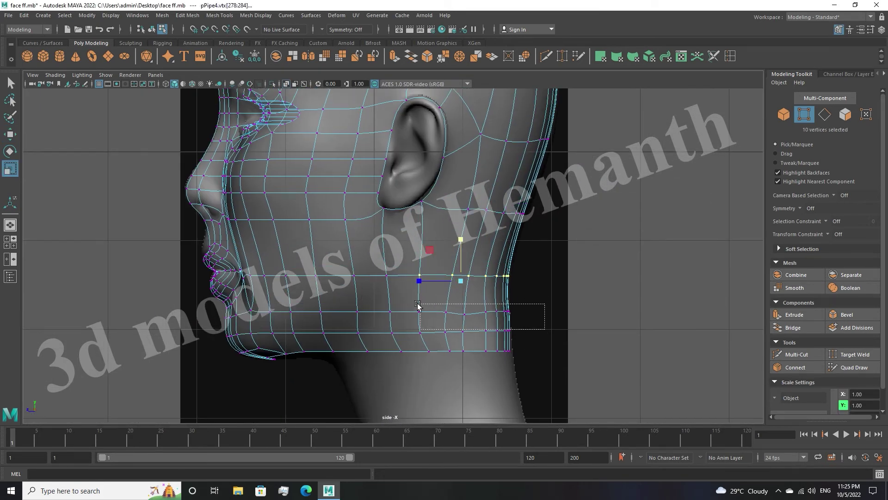
drag(478, 362, 468, 356)
key(a)
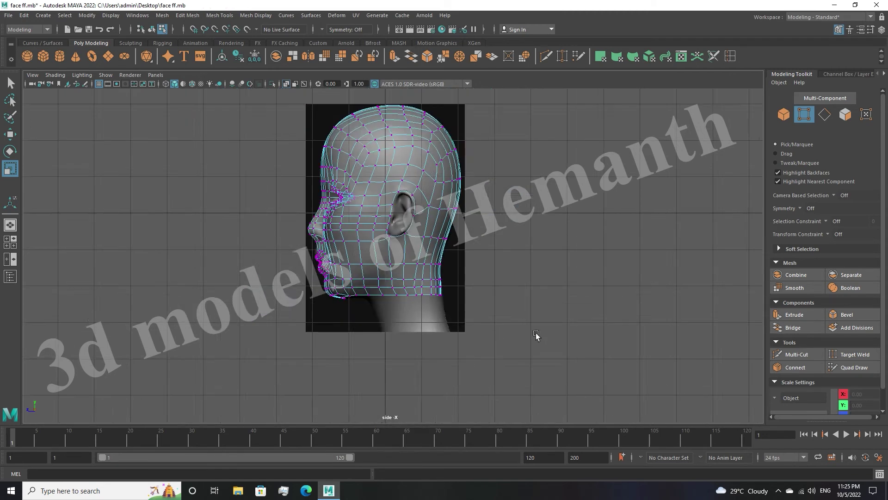
scroll(509, 328, up, 2)
scroll(452, 337, up, 2)
key(space)
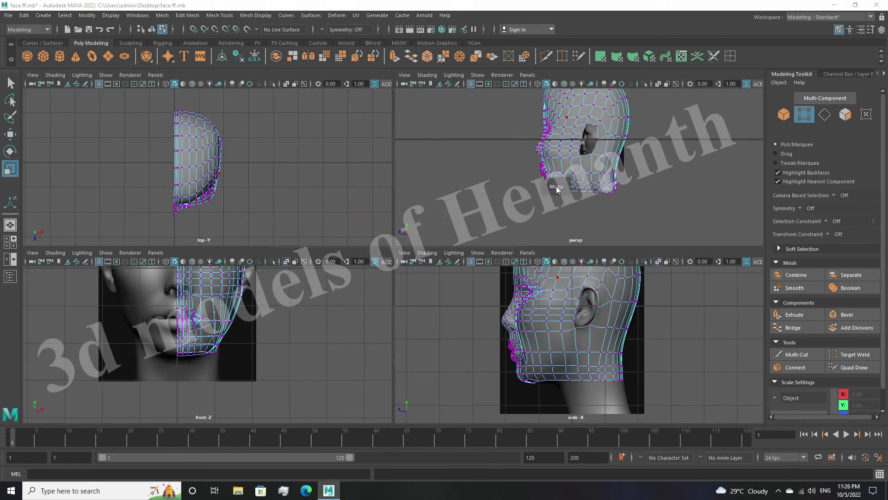
key(space)
scroll(482, 315, up, 2)
scroll(516, 325, up, 2)
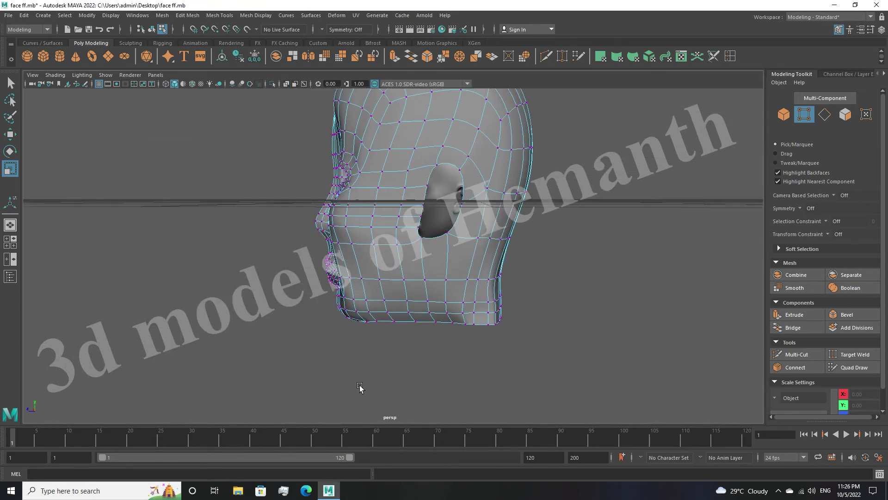
key(space)
key(space)
scroll(549, 353, up, 1)
scroll(536, 235, up, 2)
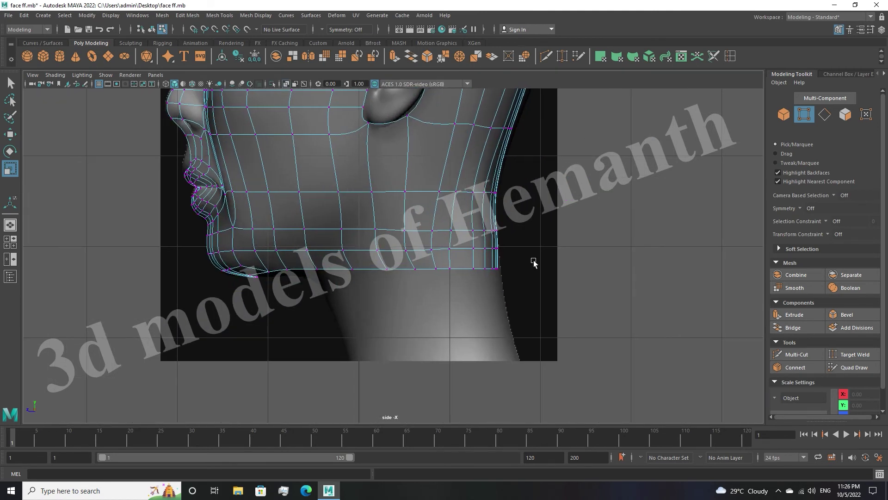
scroll(206, 274, down, 3)
key(space)
key(space)
mouse_move(532, 153)
alt+mouse_down()
mouse_move(518, 177)
mouse_move(391, 271)
mouse_move(388, 299)
alt+mouse_up()
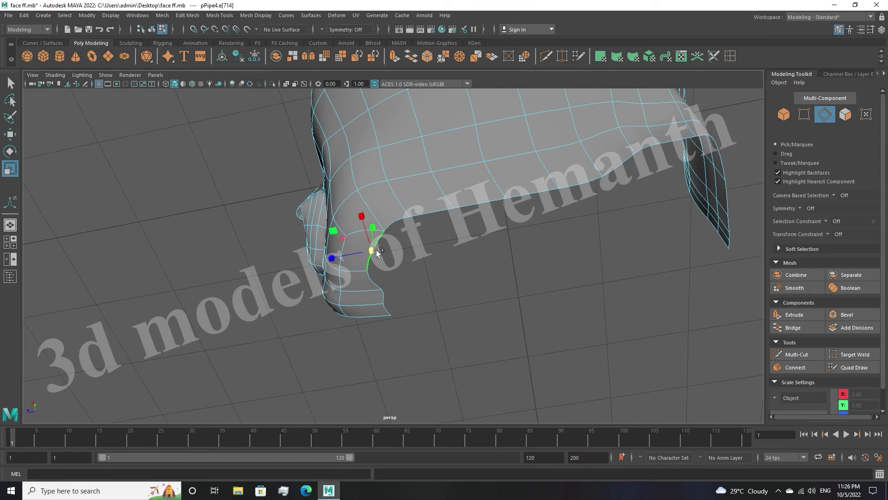
Extrude the jaw's bottom border loop into a new strip back under the chin, checking the side reference
double_click(377, 252)
key(space)
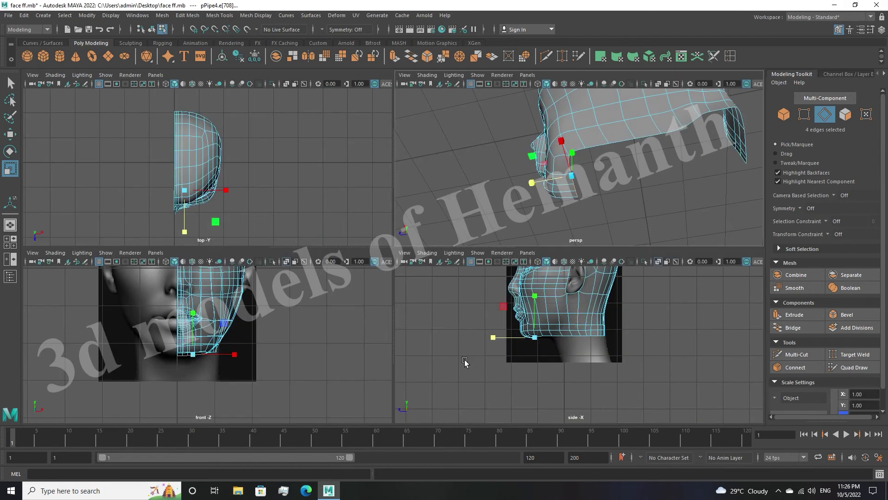
key(space)
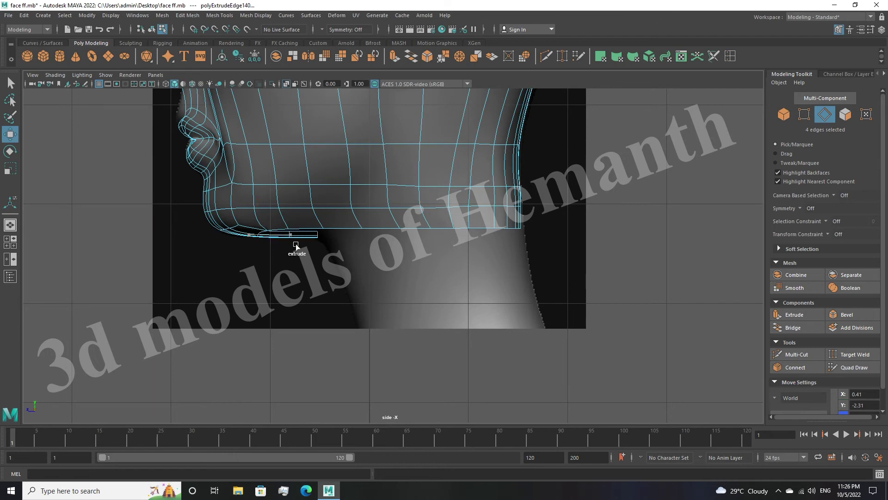
key(space)
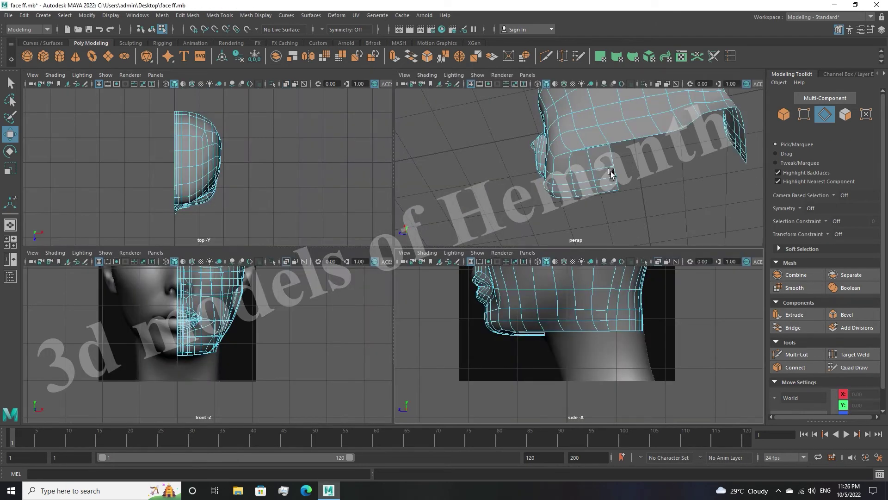
key(space)
double_click(464, 262)
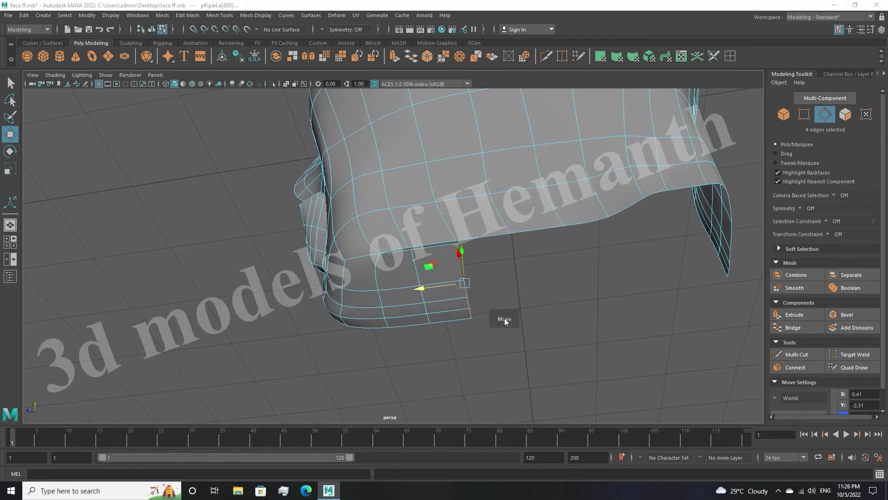
key(space)
key(space)
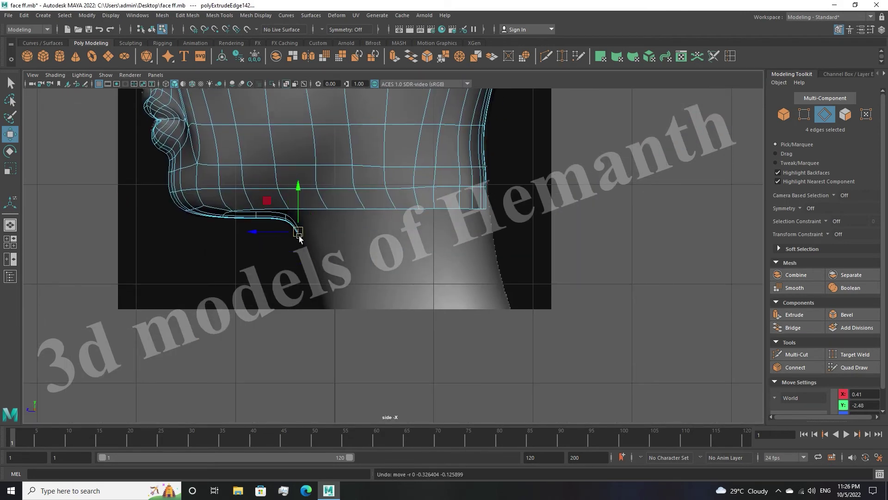
click(329, 345)
key(space)
key(space)
mouse_move(584, 272)
alt+mouse_down()
mouse_move(678, 278)
mouse_move(595, 288)
mouse_move(515, 254)
alt+mouse_up()
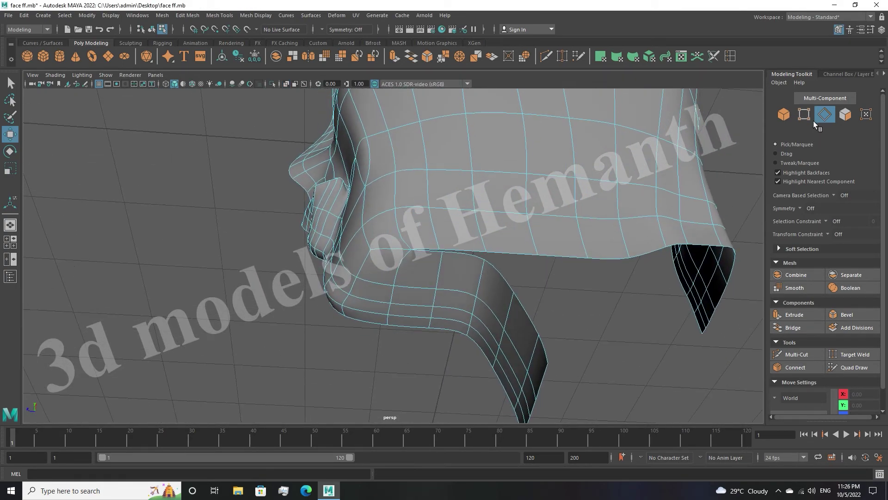
Target Weld the stray vertices under the jaw onto their neighbours
click(805, 115)
scroll(468, 234, up, 3)
click(456, 228)
drag(455, 228, 470, 267)
drag(548, 289, 548, 291)
mouse_move(548, 291)
alt+mouse_down()
mouse_move(557, 337)
mouse_move(526, 345)
mouse_move(629, 310)
mouse_move(549, 291)
mouse_move(699, 94)
alt+mouse_up()
Extrude the lower jaw border loop downward twice to form the neck
click(828, 115)
scroll(403, 268, up, 3)
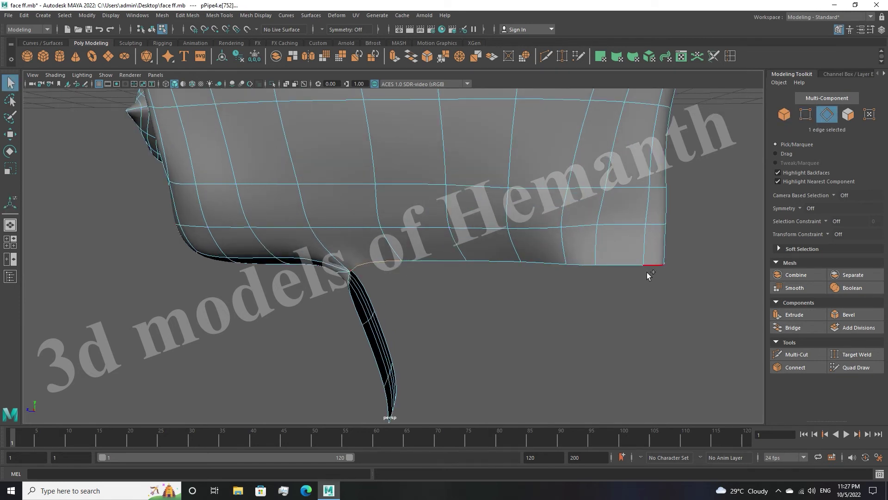
mouse_move(610, 277)
alt+mouse_down()
mouse_move(452, 331)
mouse_move(562, 292)
alt+mouse_up()
shift+double_click(573, 281)
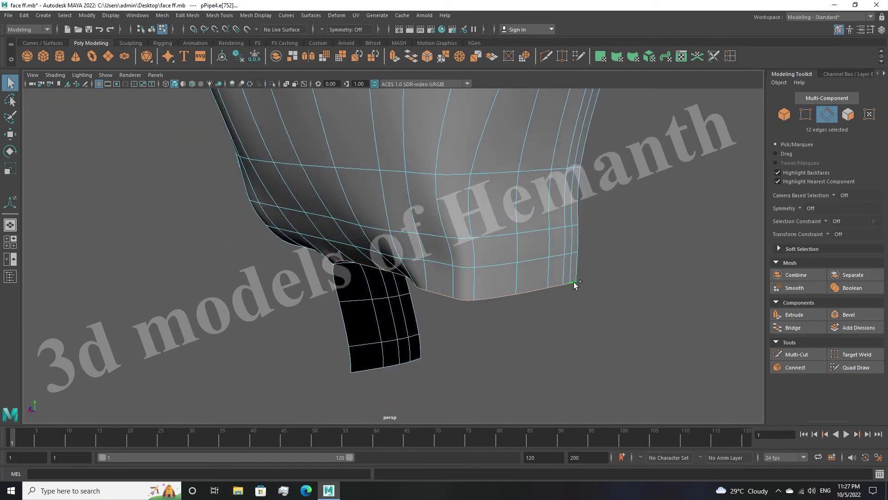
key(ctrl+e)
key(w)
mouse_move(432, 260)
mouse_down()
mouse_move(432, 341)
mouse_move(683, 258)
mouse_move(647, 298)
mouse_move(692, 304)
mouse_move(615, 303)
mouse_move(653, 254)
mouse_up()
key(ctrl+e)
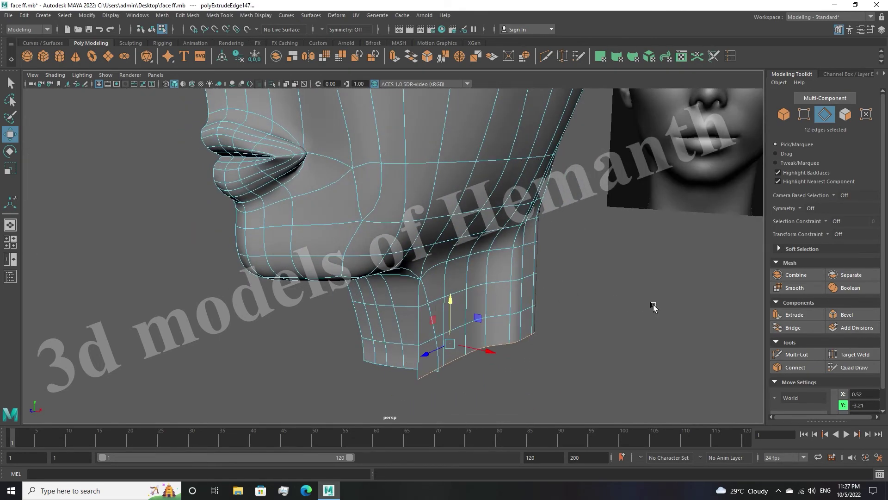
Weld the vertex pairs along the neck's front seam together
click(805, 121)
scroll(444, 343, up, 3)
drag(423, 319, 461, 353)
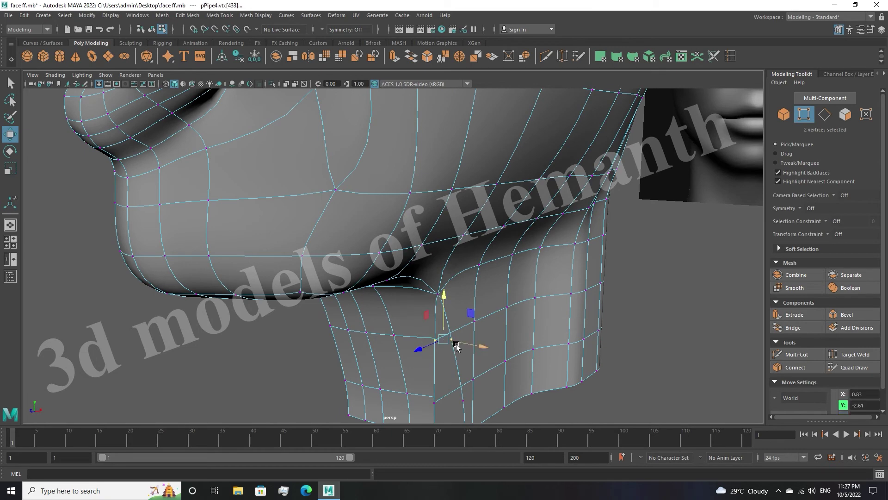
shift+right_drag(456, 346, 433, 373)
mouse_move(555, 373)
alt+mouse_down()
mouse_move(585, 359)
mouse_move(579, 387)
alt+mouse_up()
click(502, 377)
shift+right_drag(504, 383, 512, 377)
mouse_move(512, 377)
alt+mouse_down()
mouse_move(495, 370)
mouse_move(450, 394)
mouse_move(422, 368)
alt+mouse_up()
shift+right_drag(423, 369, 465, 371)
mouse_move(466, 371)
alt+mouse_down()
mouse_move(389, 381)
mouse_move(460, 354)
alt+mouse_up()
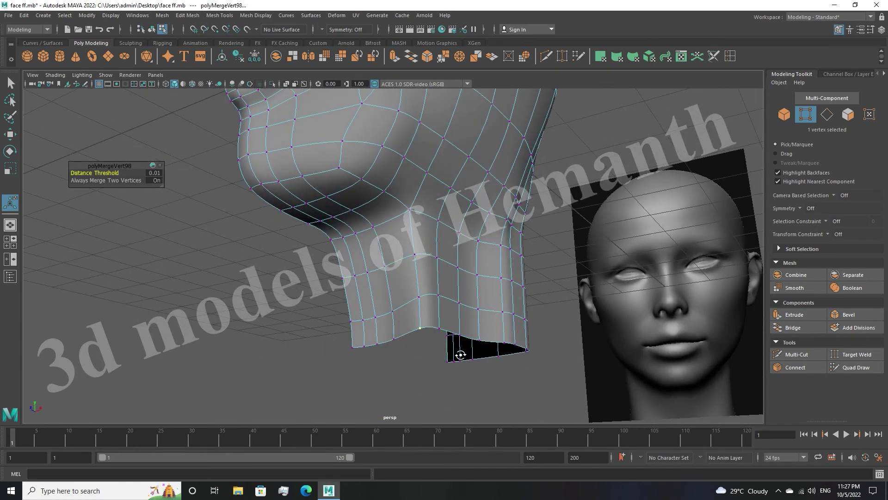
key(space)
key(space)
scroll(308, 280, down, 2)
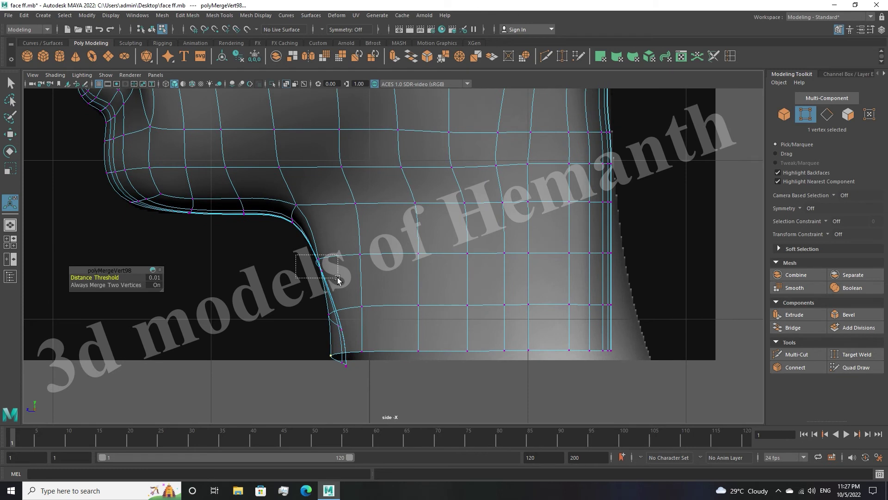
Select throat and neck vertex rows, undo the stray row move, and reframe the side view
drag(337, 280, 337, 279)
key(r)
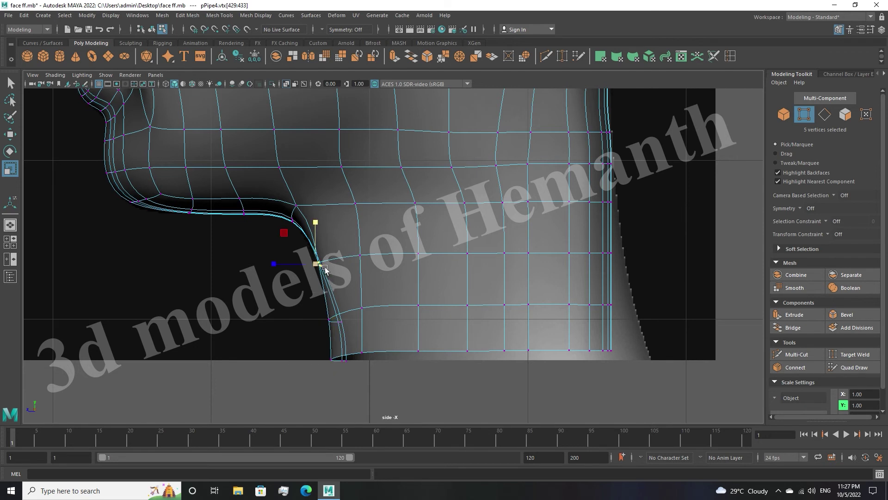
click(313, 312)
drag(596, 272, 613, 272)
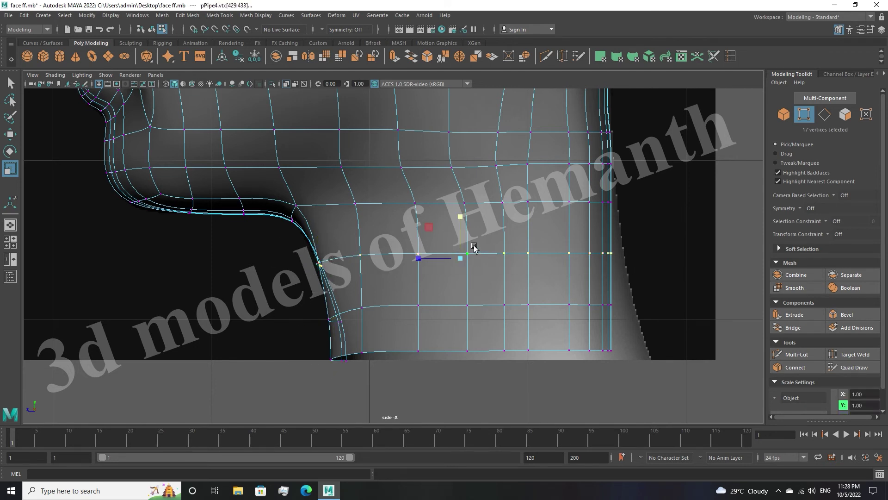
double_click(449, 309)
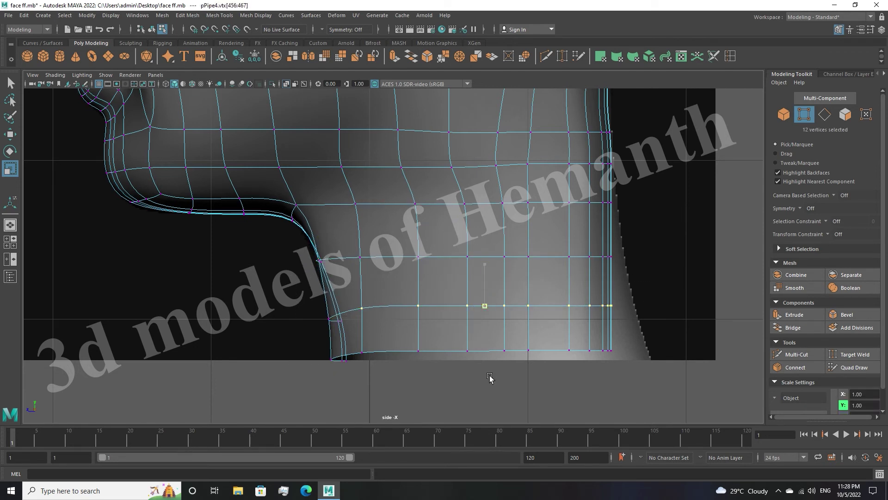
shift+drag(538, 367, 537, 367)
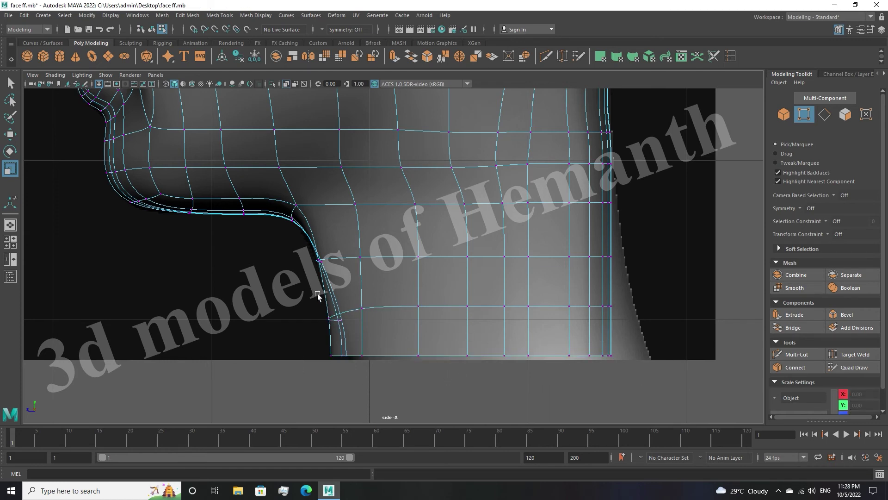
key(ctrl+z)
key(ctrl+z)
key(ctrl+z)
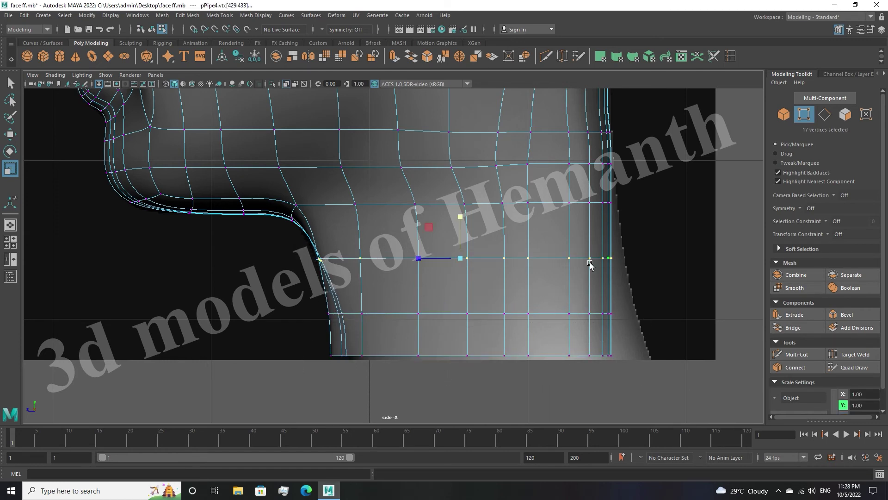
click(204, 303)
key(space)
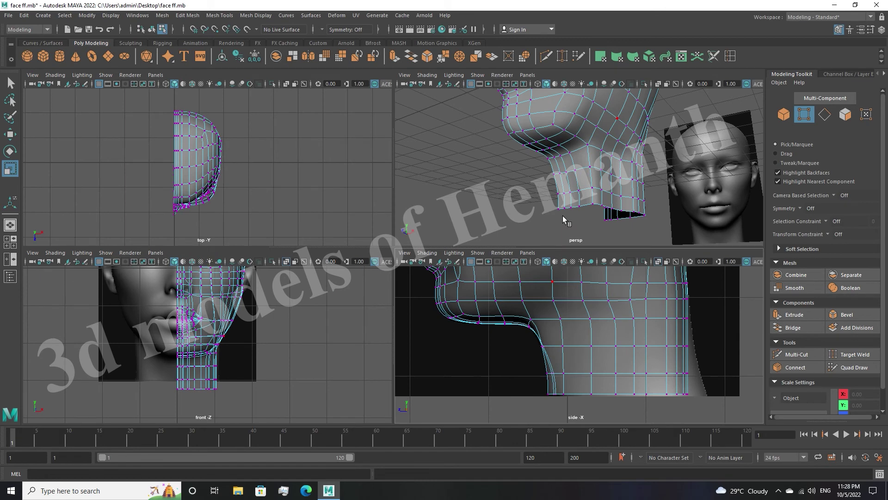
key(space)
scroll(353, 294, down, 1)
Flatten the five throat vertices into a vertical line and straighten the throat edge
drag(321, 266, 337, 282)
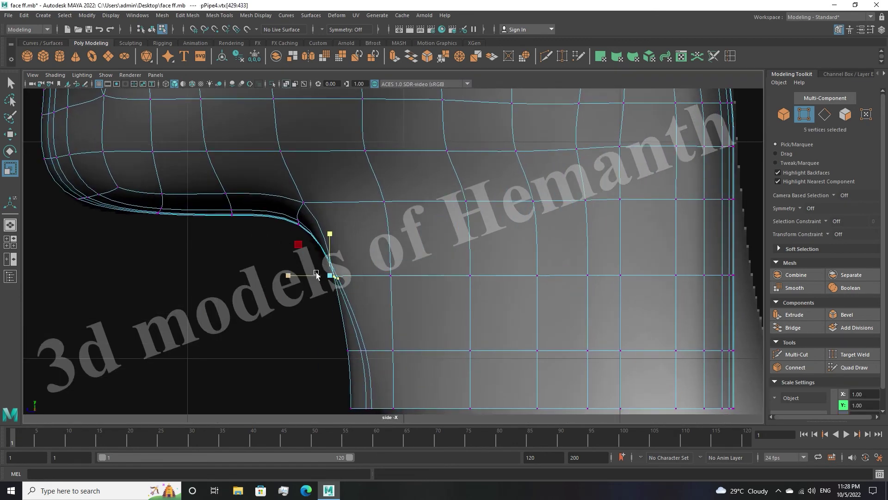
drag(329, 358, 348, 393)
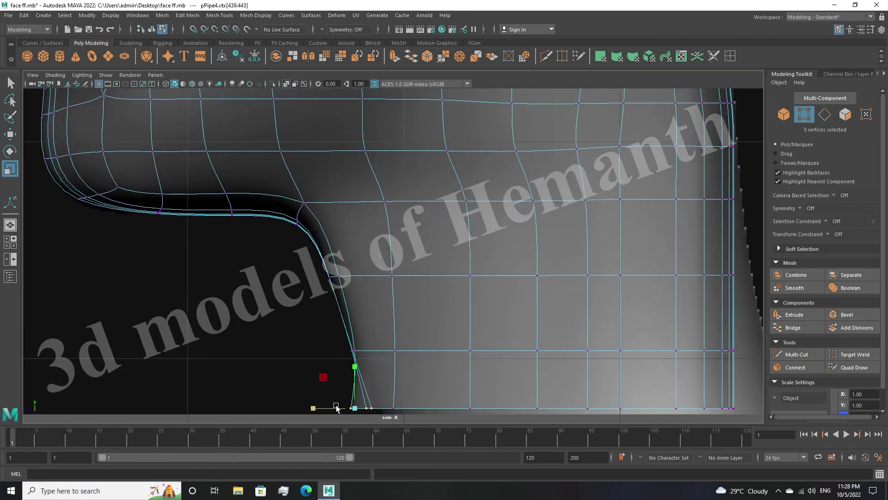
key(q)
mouse_move(311, 270)
mouse_down()
mouse_move(326, 283)
mouse_move(303, 279)
mouse_up()
key(w)
drag(336, 354, 328, 359)
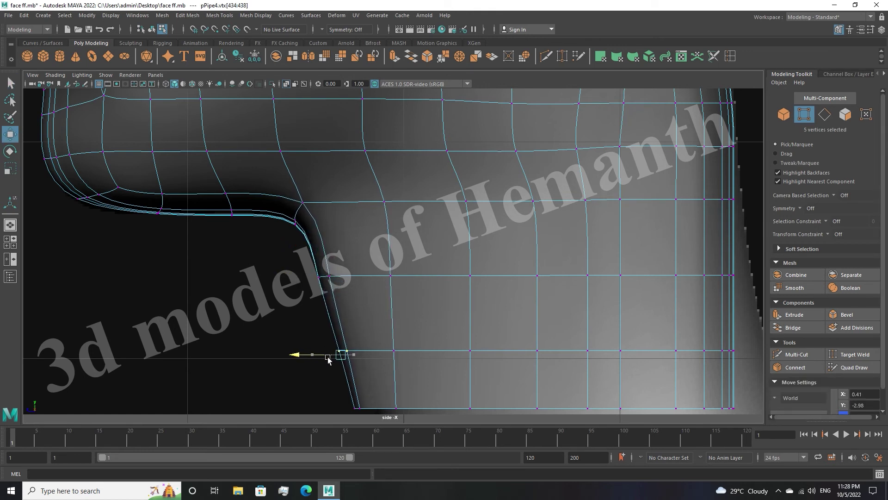
drag(307, 278, 300, 278)
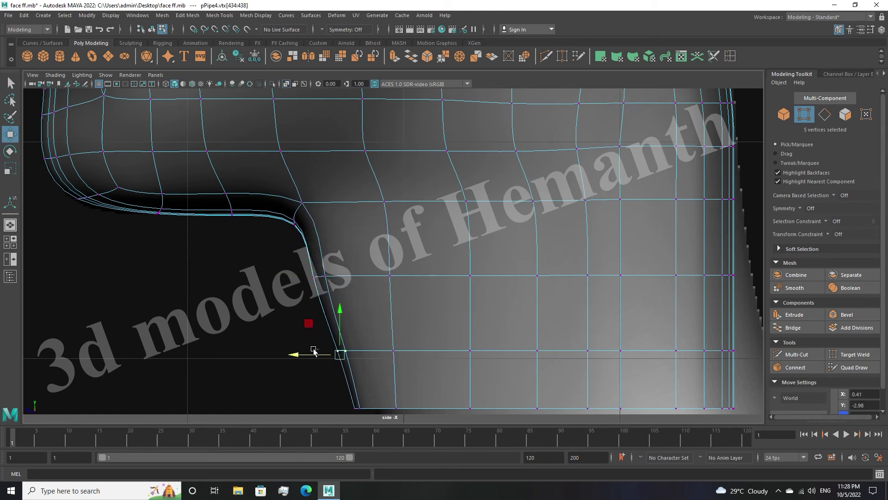
drag(314, 352, 326, 360)
drag(371, 424, 370, 428)
scroll(444, 294, down, 5)
scroll(482, 311, up, 4)
scroll(468, 294, up, 2)
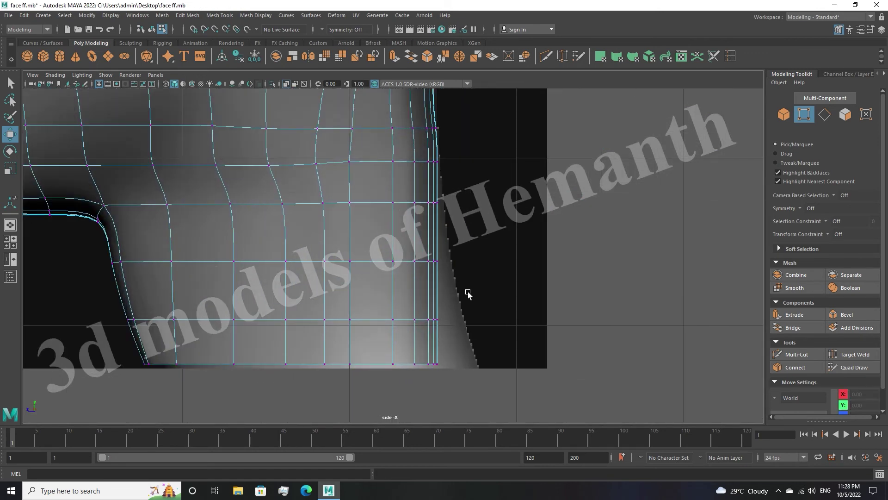
scroll(468, 294, down, 1)
Push the upper and lower back-of-neck rim vertices out to the reference neck outline
drag(437, 232, 407, 216)
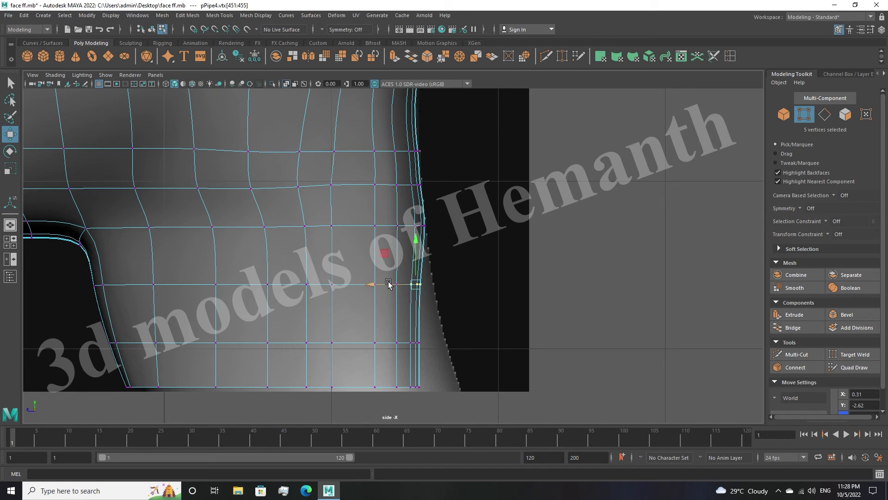
drag(388, 283, 402, 298)
drag(405, 338, 447, 413)
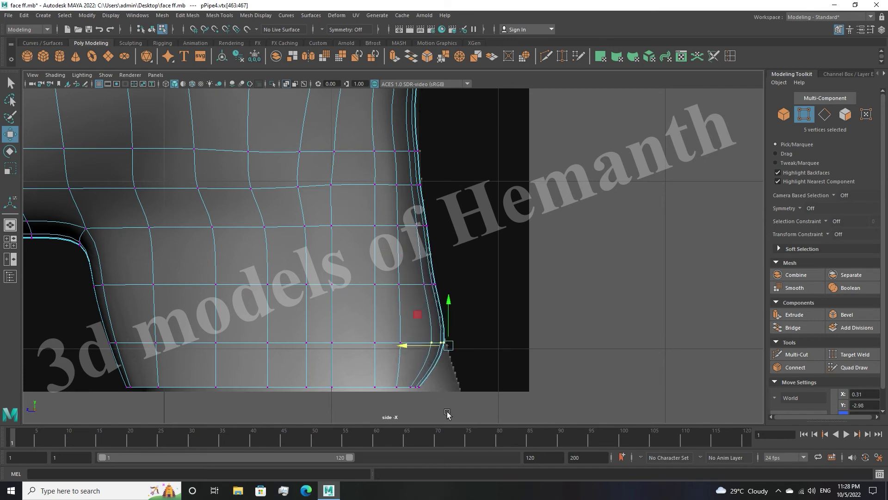
drag(400, 387, 440, 410)
scroll(497, 282, down, 5)
scroll(490, 269, up, 5)
scroll(482, 250, up, 2)
Select the next rim vertices higher up along the back-of-neck outline
drag(482, 250, 434, 232)
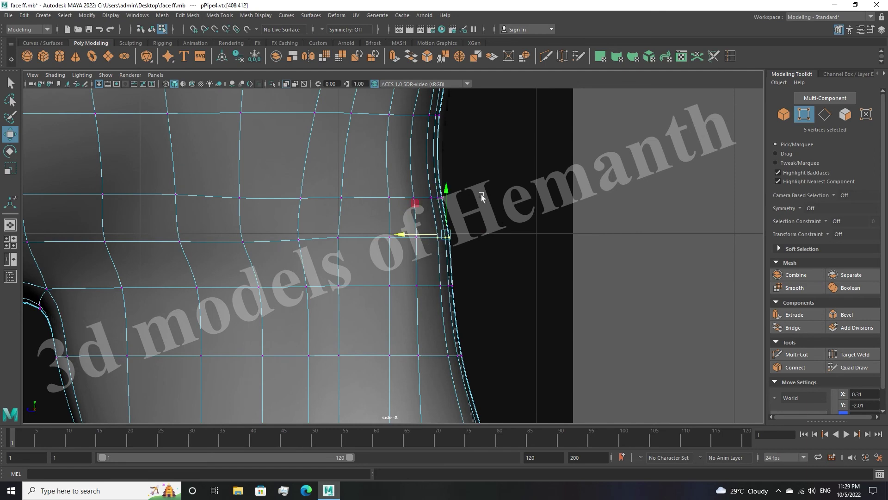
alt+middle_drag(482, 196, 486, 248)
drag(491, 259, 431, 242)
alt+middle_drag(483, 210, 479, 261)
drag(475, 247, 423, 209)
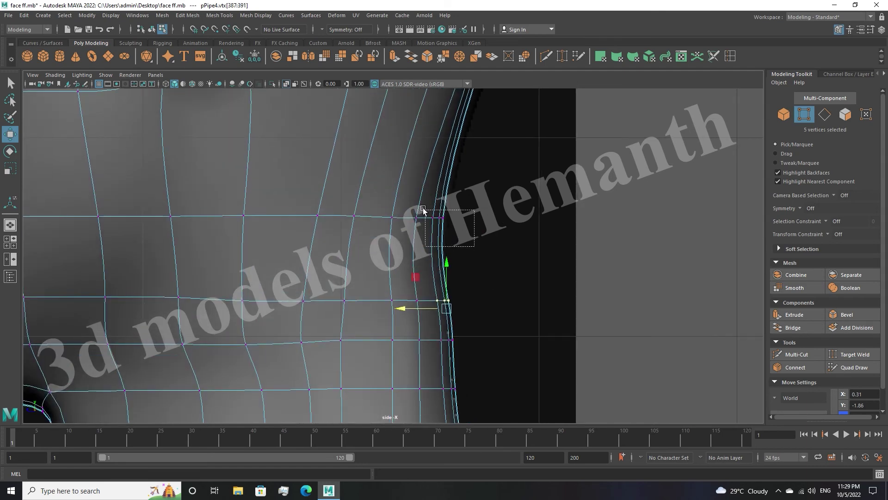
scroll(427, 232, down, 5)
scroll(537, 260, up, 3)
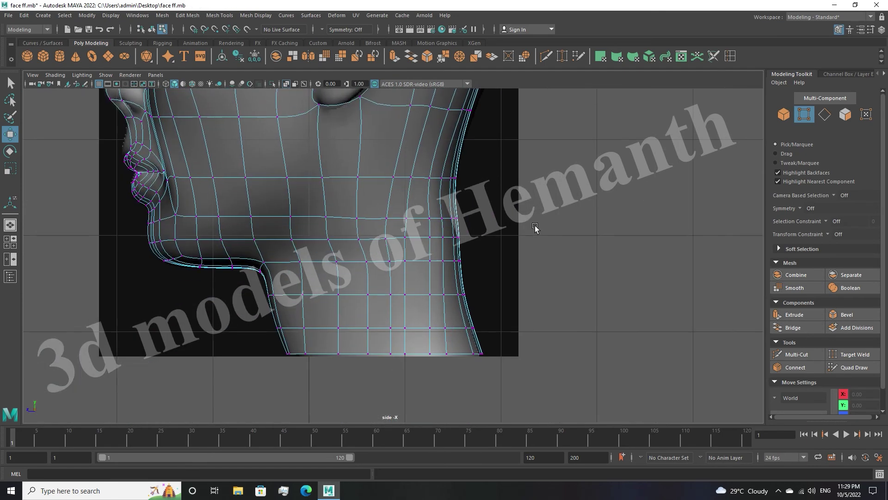
Move the row of brow-edge vertices onto the side reference profile outline
scroll(536, 226, up, 2)
scroll(266, 272, down, 1)
scroll(408, 259, down, 3)
scroll(411, 277, up, 1)
scroll(412, 289, up, 1)
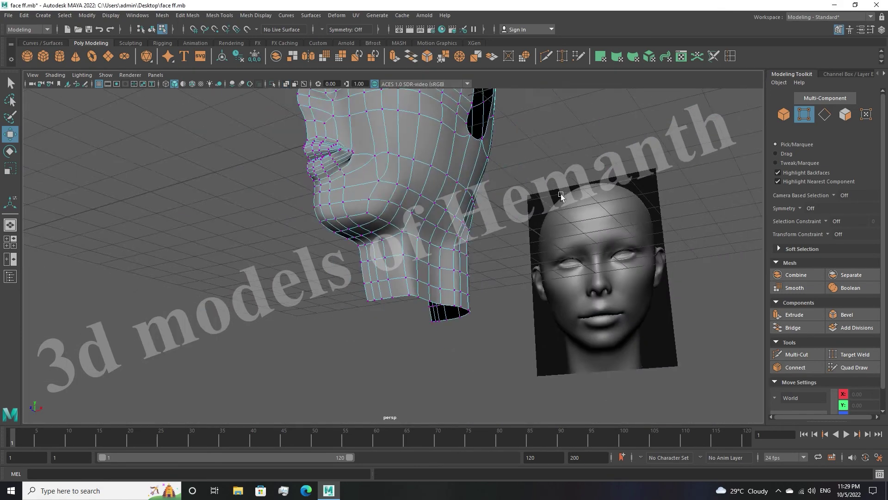
mouse_move(506, 264)
alt+mouse_down()
mouse_move(485, 309)
mouse_move(455, 297)
alt+mouse_up()
key(space)
key(space)
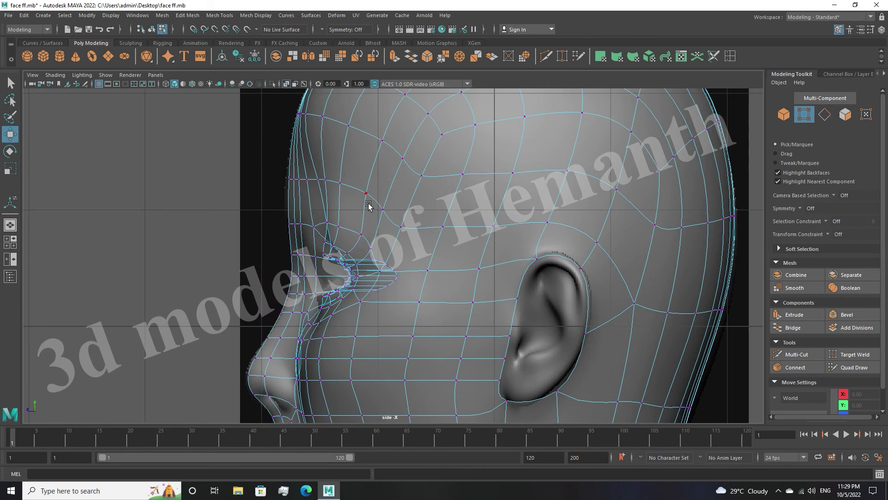
scroll(426, 267, up, 2)
alt+middle_drag(426, 267, 429, 282)
scroll(430, 287, down, 5)
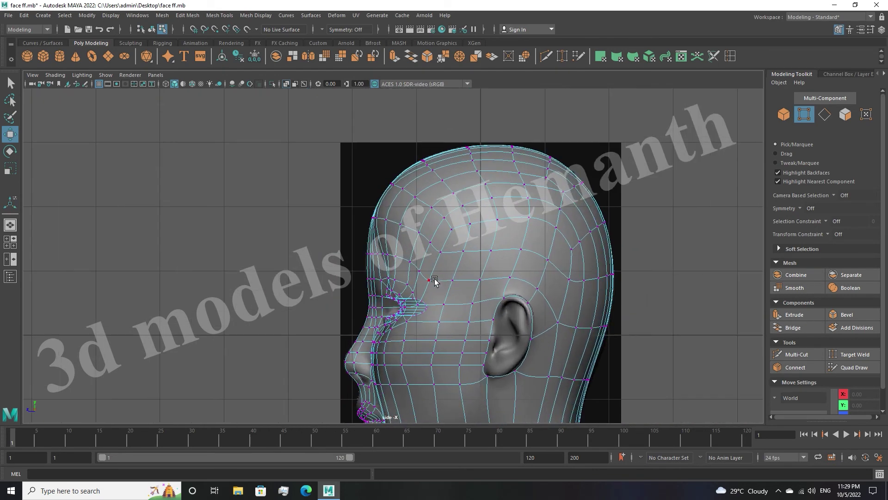
scroll(432, 277, up, 2)
scroll(417, 259, up, 2)
scroll(389, 250, up, 2)
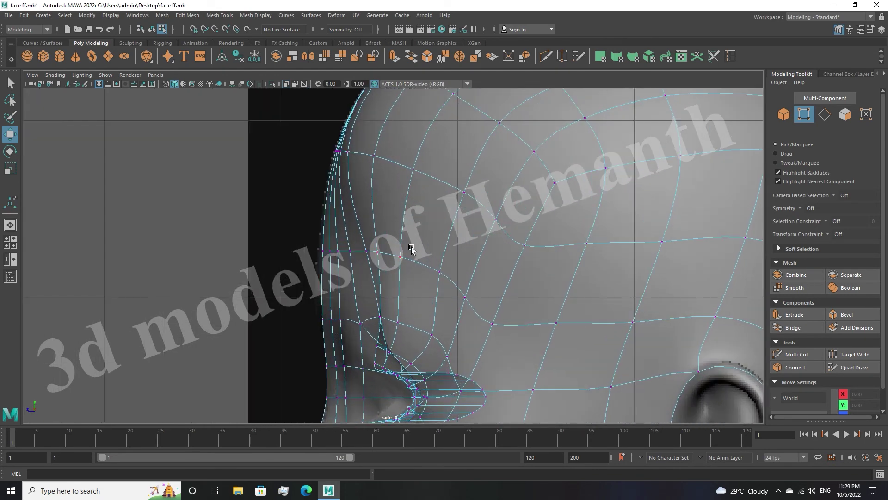
scroll(411, 249, down, 2)
scroll(419, 269, up, 2)
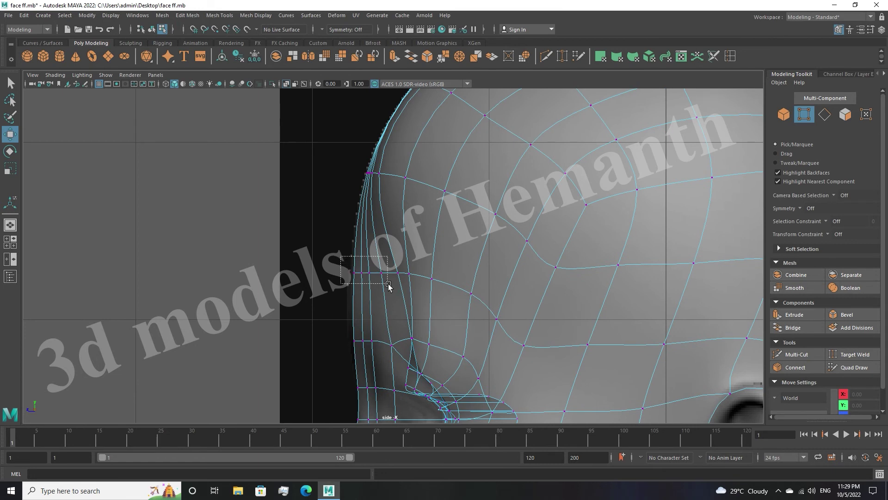
drag(401, 289, 399, 287)
key(r)
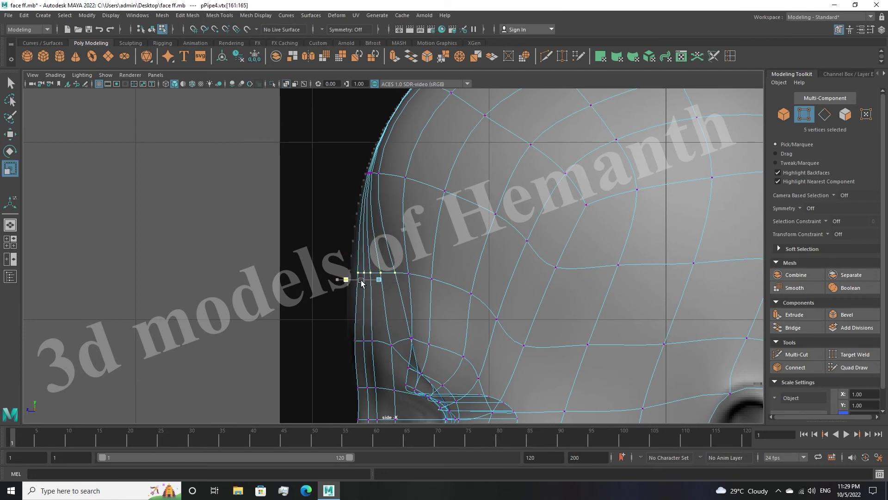
key(q)
key(w)
drag(358, 275, 343, 279)
Orbit the perspective view close to the face to check the brow shape
key(space)
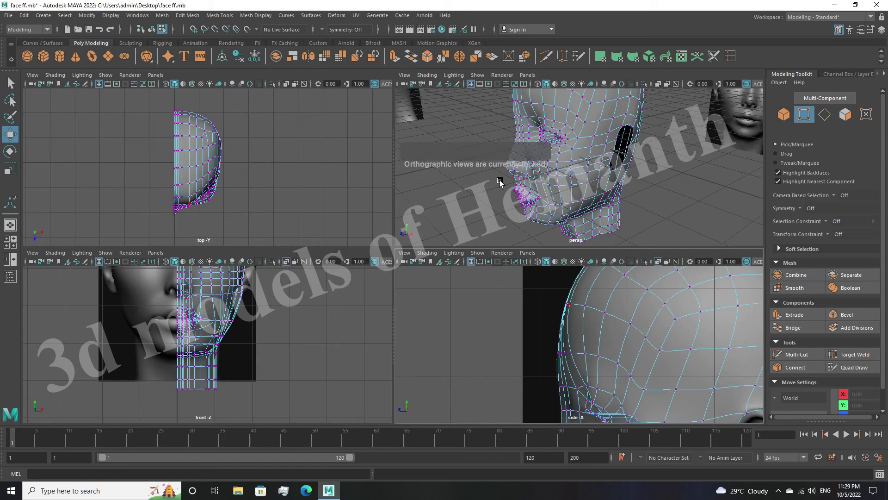
key(space)
mouse_move(378, 253)
alt+mouse_down()
mouse_move(477, 239)
mouse_move(460, 258)
alt+mouse_up()
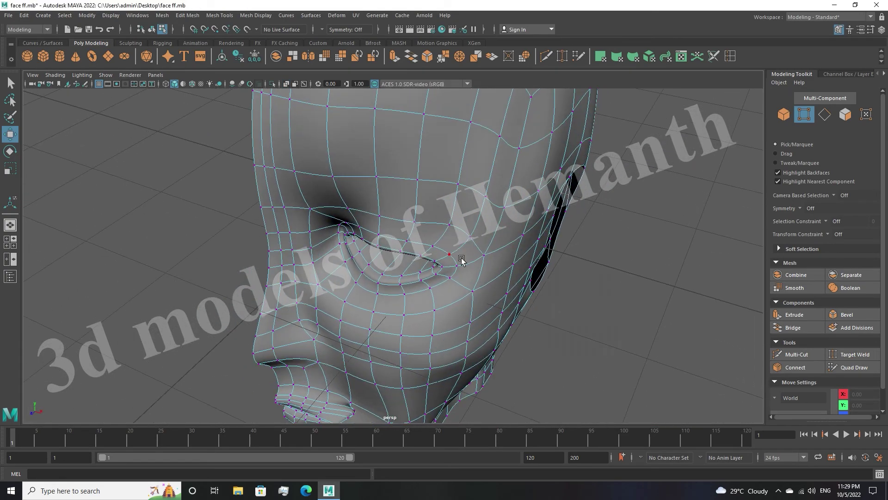
key(space)
key(space)
scroll(422, 311, up, 5)
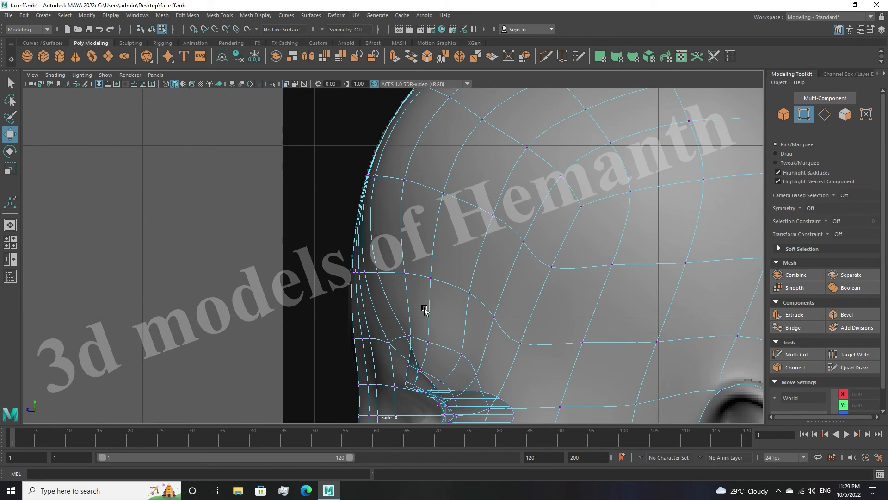
scroll(434, 307, up, 3)
scroll(508, 254, up, 3)
Raise the vertex beside the nose bridge slightly, then clear the selection
click(508, 256)
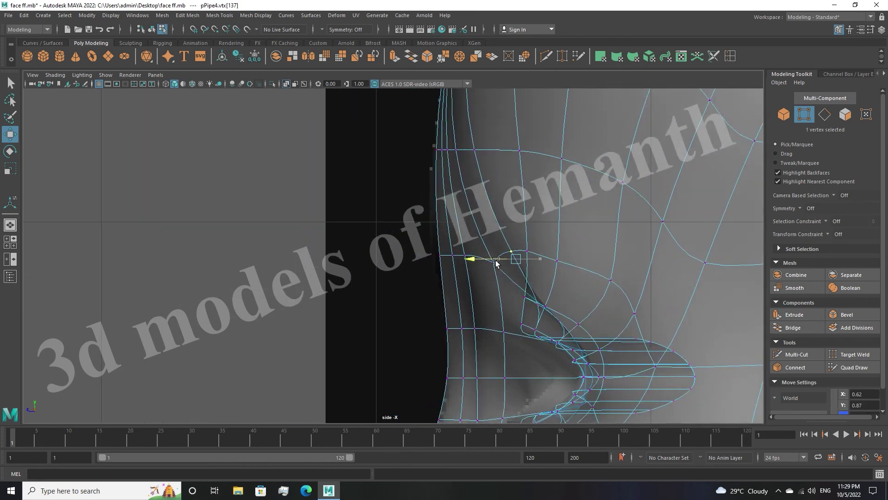
scroll(534, 215, down, 5)
scroll(407, 271, up, 4)
scroll(412, 277, up, 2)
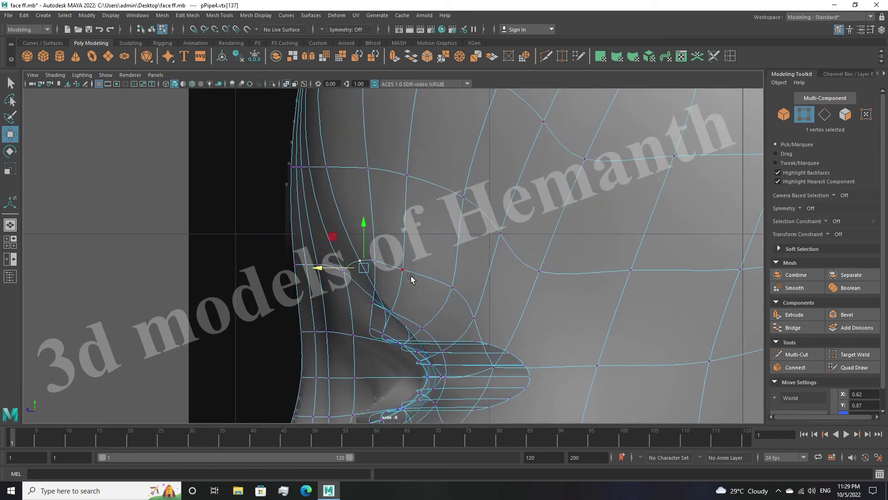
drag(403, 268, 403, 252)
scroll(467, 221, down, 4)
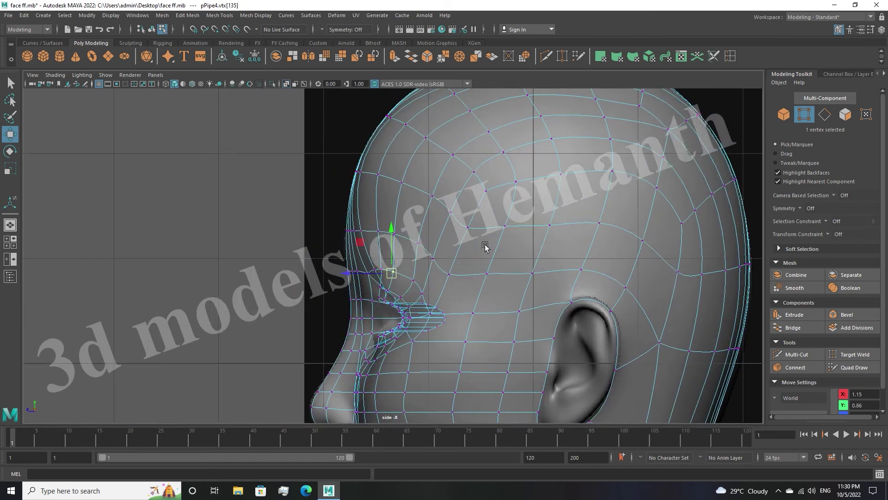
scroll(451, 206, up, 2)
scroll(445, 278, up, 2)
drag(418, 208, 430, 224)
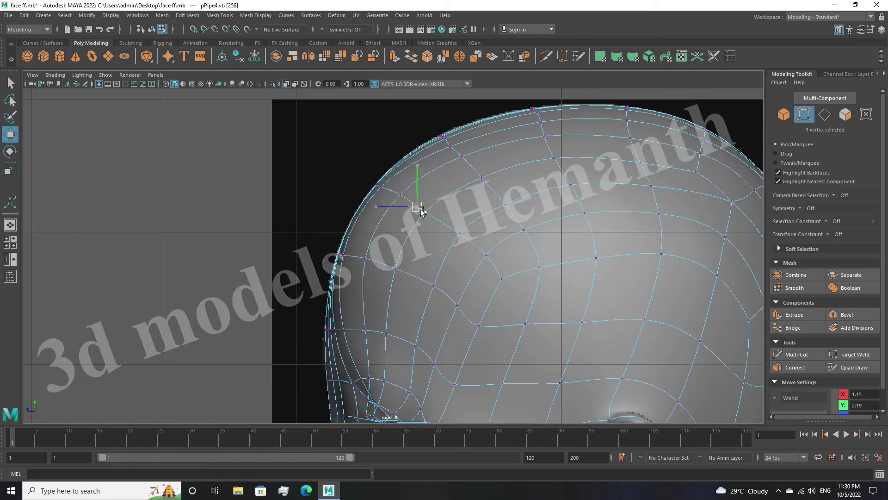
click(425, 210)
scroll(425, 209, down, 4)
scroll(469, 222, up, 2)
scroll(356, 248, up, 2)
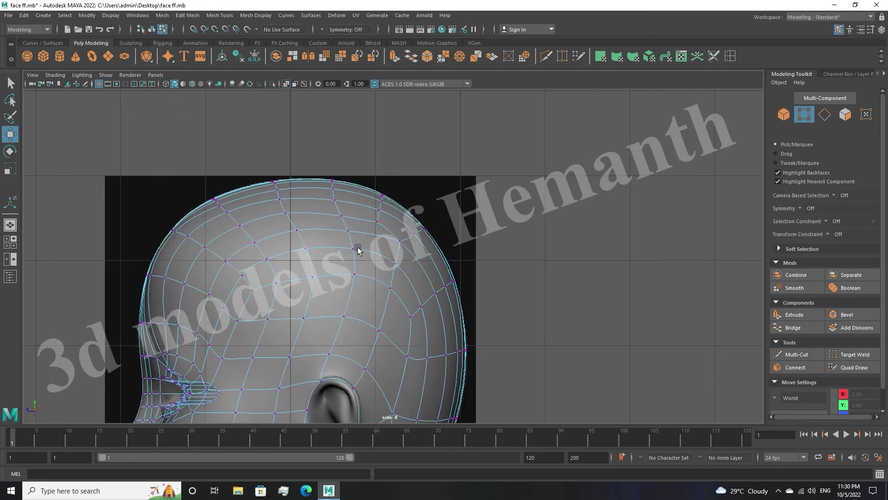
scroll(389, 199, down, 3)
scroll(407, 190, down, 5)
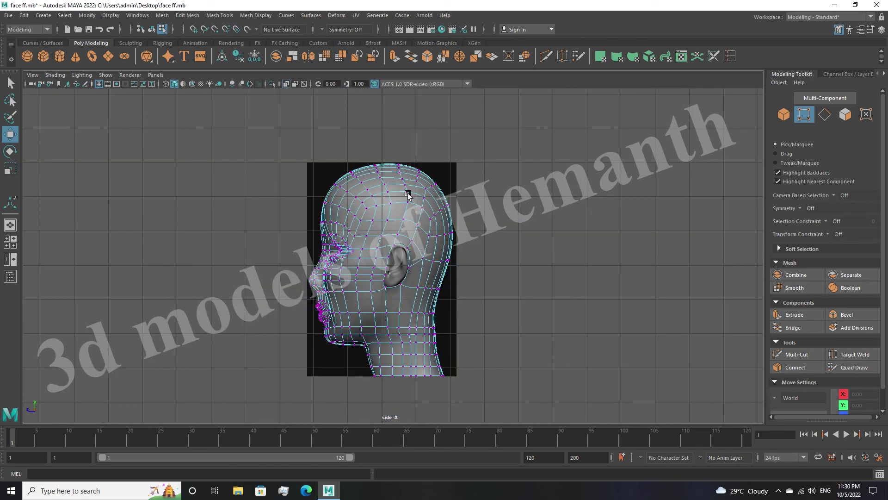
scroll(534, 200, up, 3)
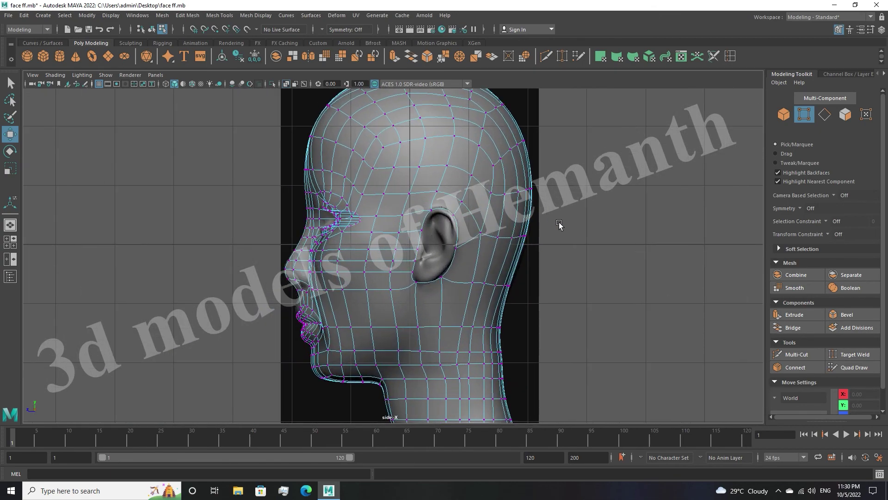
Orbit the head to a front view and switch to Edge selection mode
key(space)
key(space)
mouse_move(565, 183)
alt+mouse_down()
mouse_move(688, 202)
mouse_move(542, 192)
alt+mouse_up()
key(space)
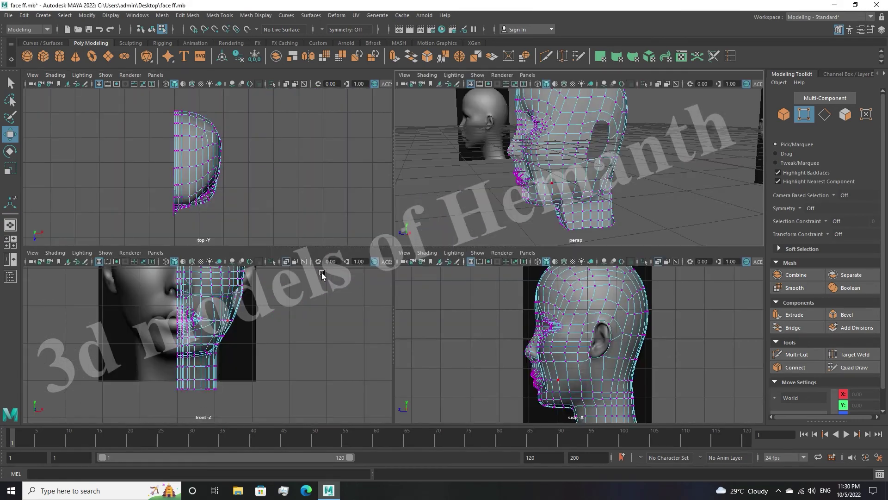
scroll(278, 354, up, 3)
scroll(288, 357, up, 3)
scroll(300, 352, up, 3)
scroll(662, 330, up, 2)
scroll(662, 333, up, 2)
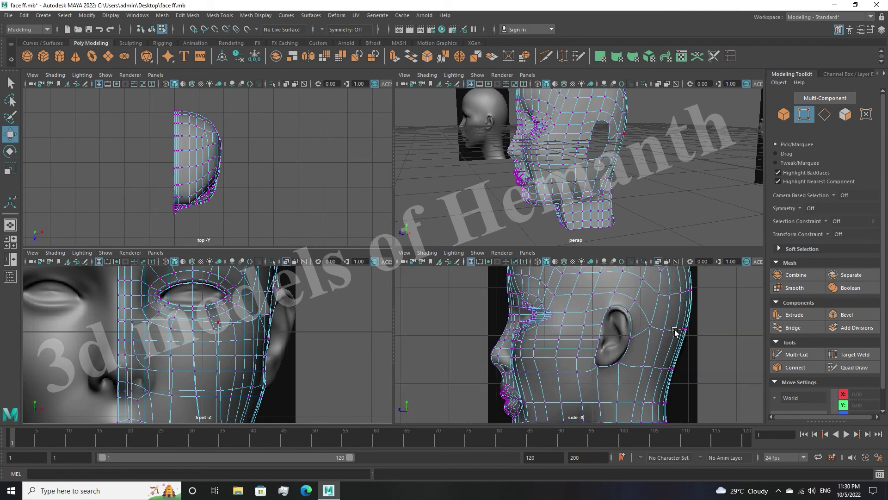
scroll(673, 332, up, 2)
scroll(673, 332, up, 1)
click(826, 111)
scroll(666, 307, up, 2)
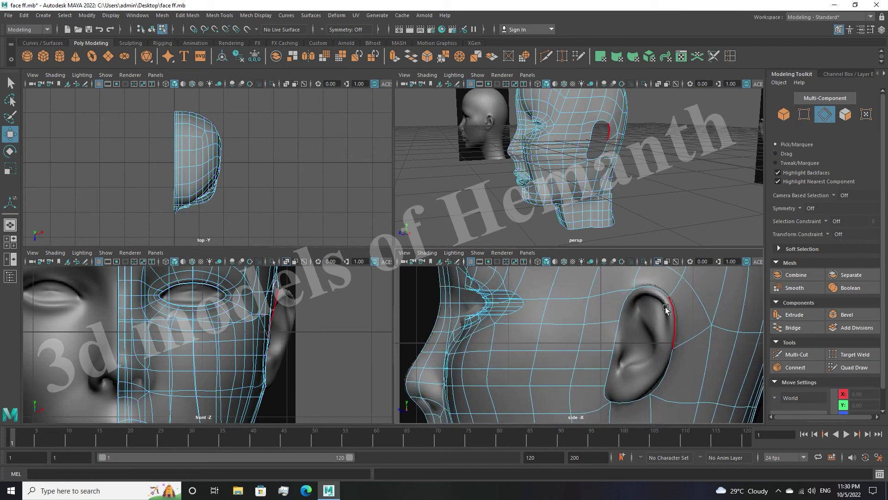
Extrude the ear-hole border edge loop outward from the side of the head
double_click(665, 291)
mouse_move(300, 331)
shift+mouse_down()
mouse_move(319, 338)
mouse_move(338, 327)
mouse_move(314, 334)
shift+mouse_up()
key(e)
key(w)
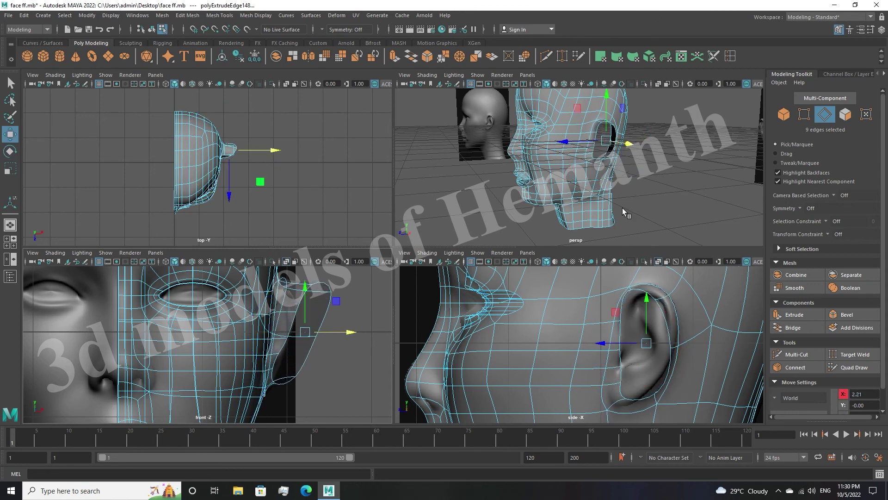
key(space)
click(625, 213)
alt+drag(625, 213, 618, 280)
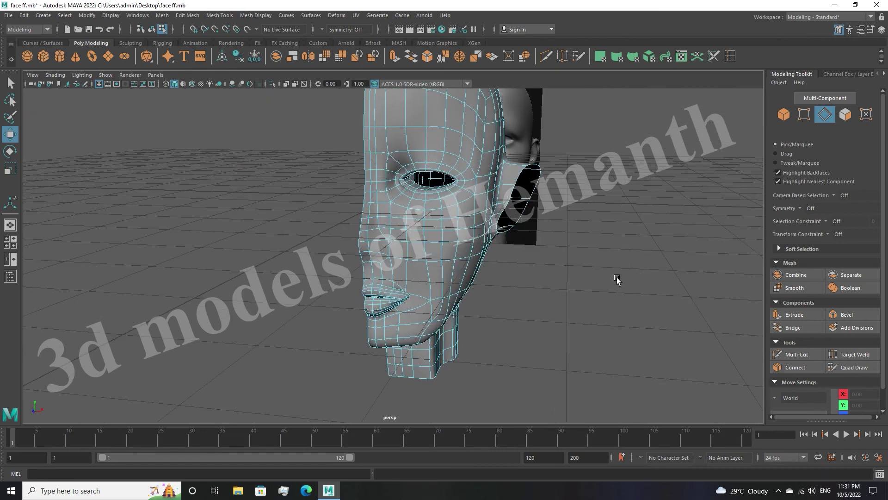
key(space)
key(space)
Narrow and rotate the ear tube's open border loop, checking it in the top and front views
double_click(584, 278)
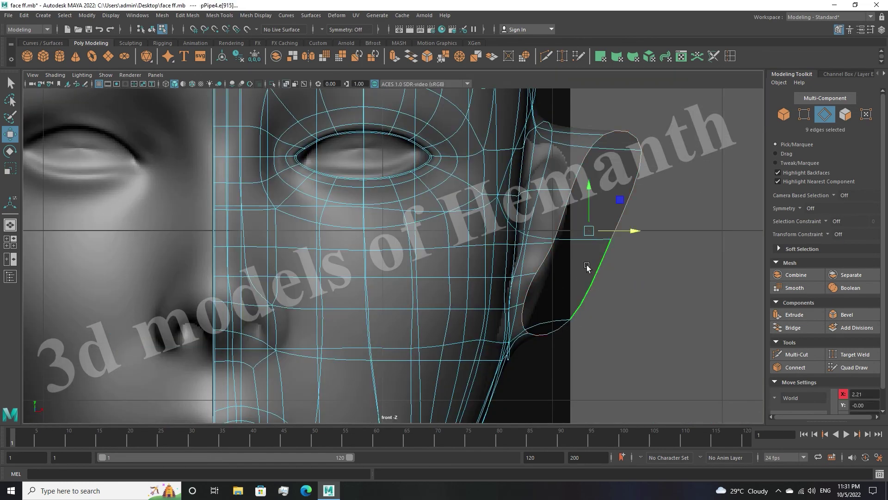
mouse_move(589, 230)
mouse_down()
mouse_move(556, 228)
mouse_move(578, 235)
mouse_move(575, 226)
mouse_up()
key(e)
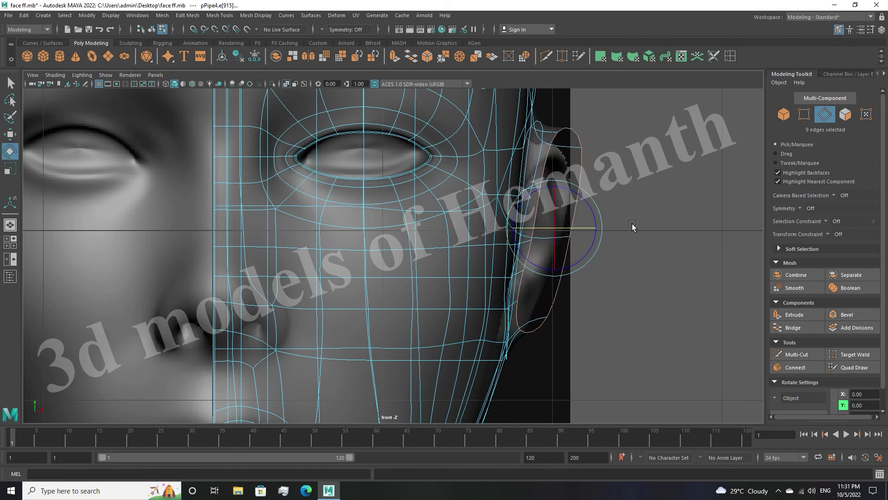
key(space)
key(space)
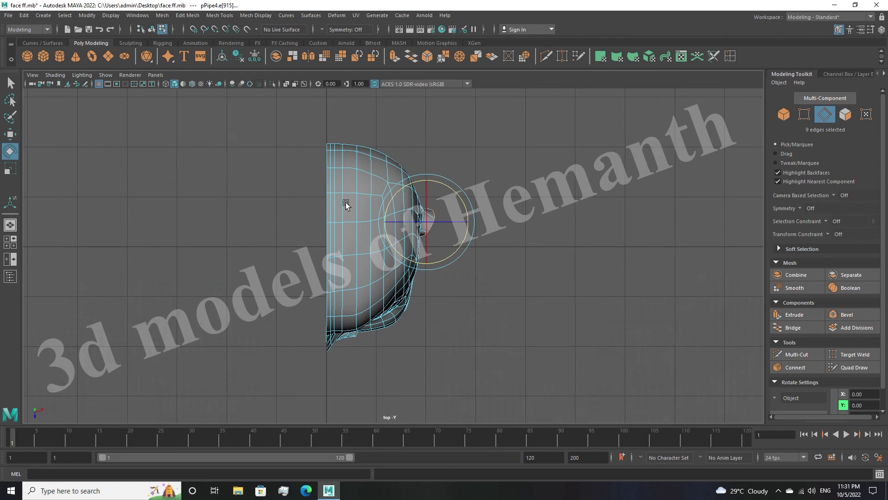
key(space)
key(space)
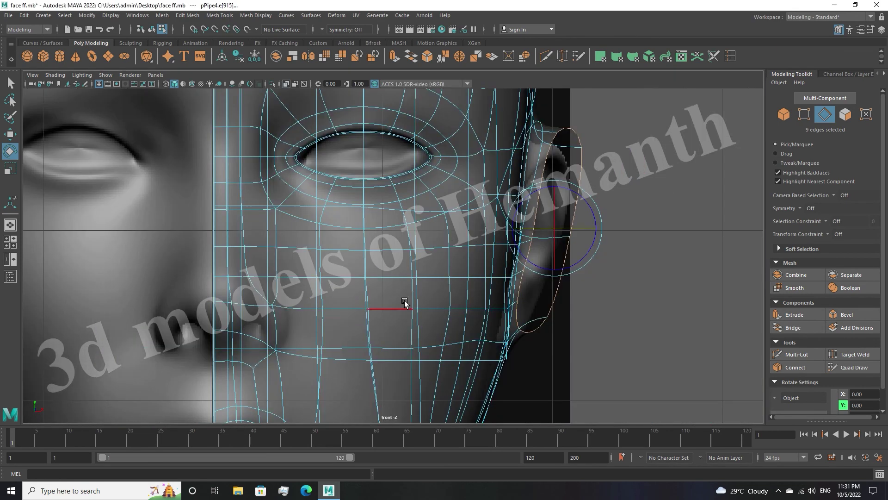
key(space)
key(space)
scroll(606, 278, down, 1)
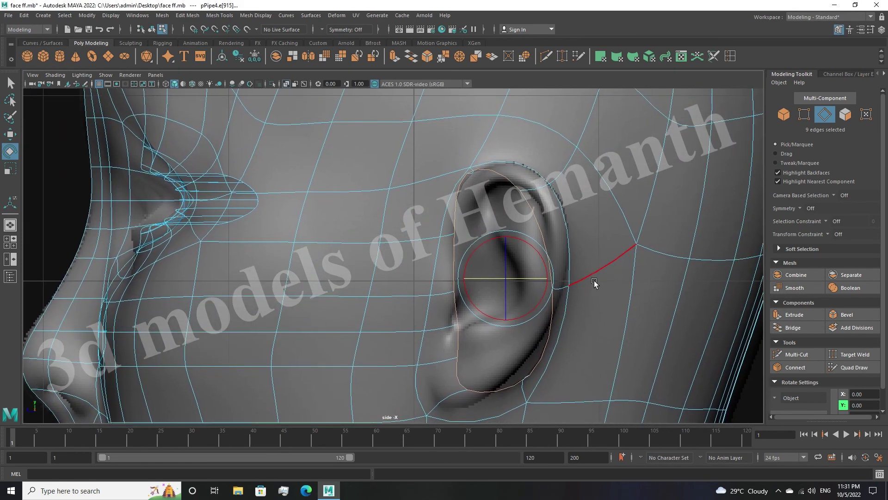
scroll(583, 296, up, 2)
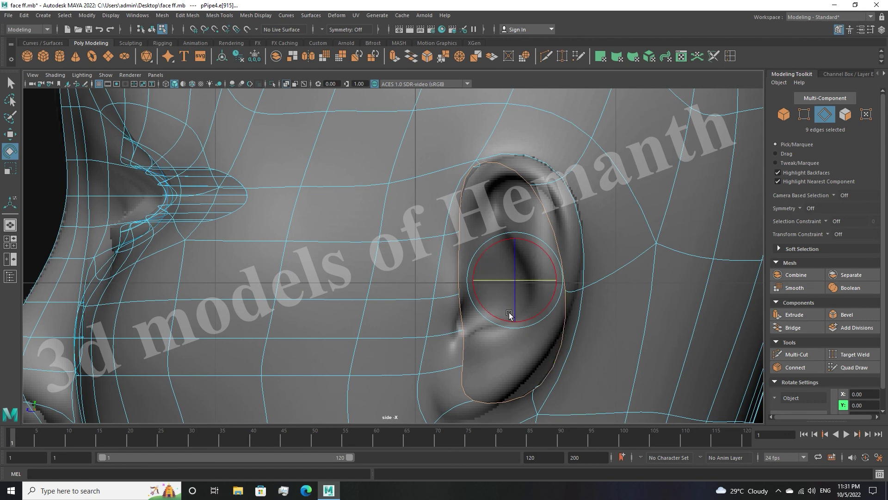
Extrude the ear border loop inward by scaling, and push it into the head
key(r)
drag(515, 284, 491, 285)
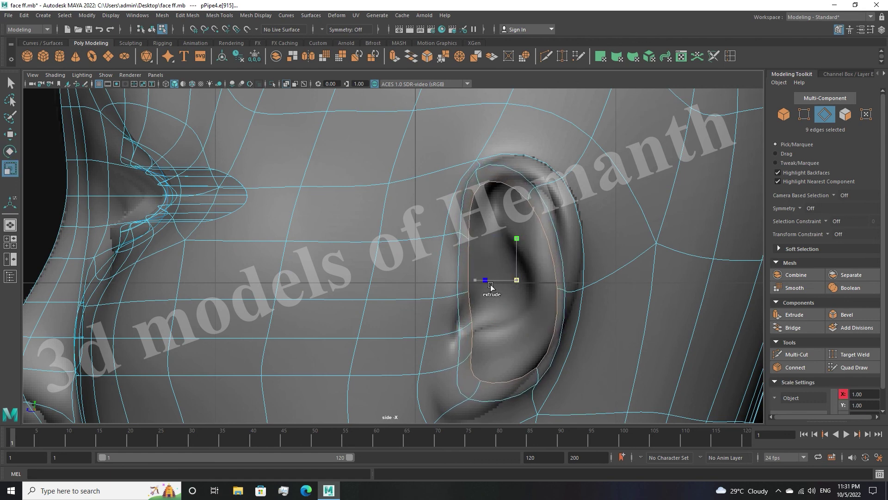
alt+drag(595, 305, 605, 312)
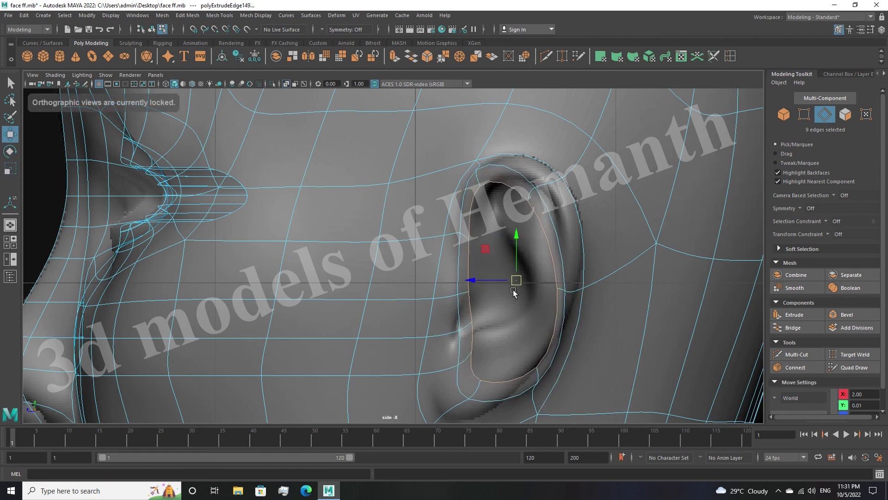
key(space)
drag(320, 333, 304, 332)
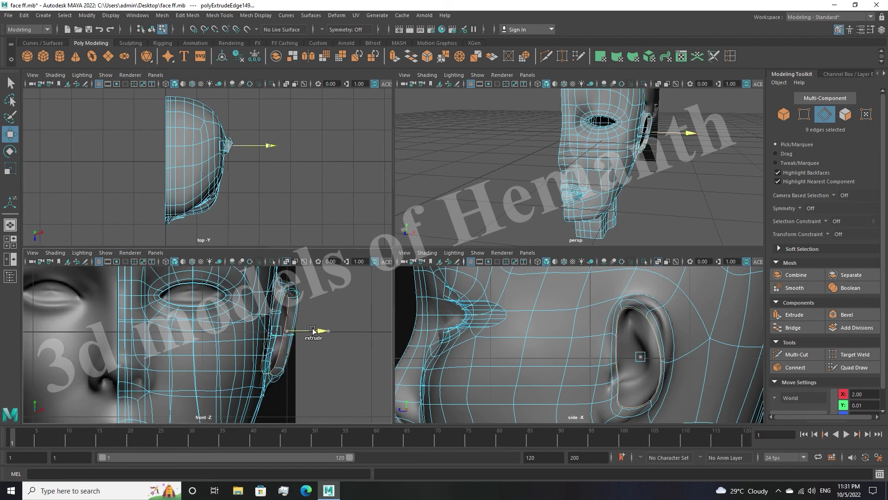
key(space)
mouse_move(615, 246)
alt+mouse_down()
mouse_move(565, 245)
mouse_move(578, 262)
alt+mouse_up()
scroll(543, 257, up, 5)
scroll(573, 255, down, 3)
Shrink the new inner ear-hole loop further inward
click(453, 246)
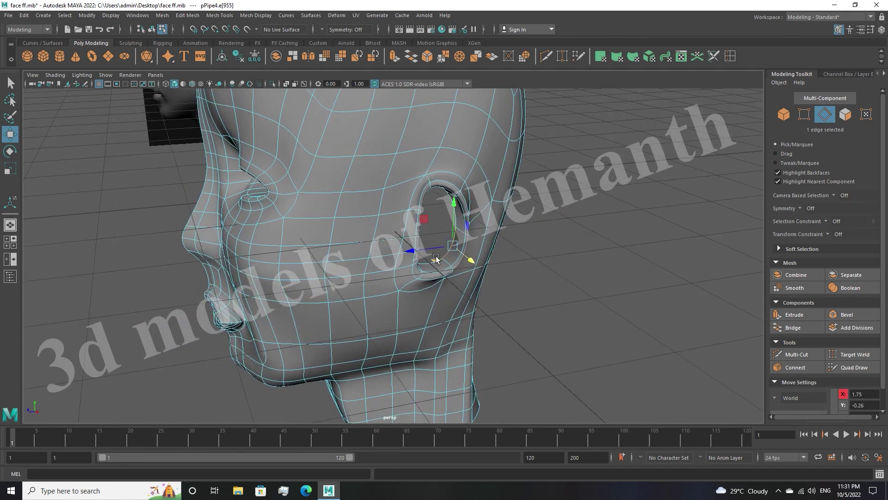
scroll(436, 257, up, 3)
key(d)
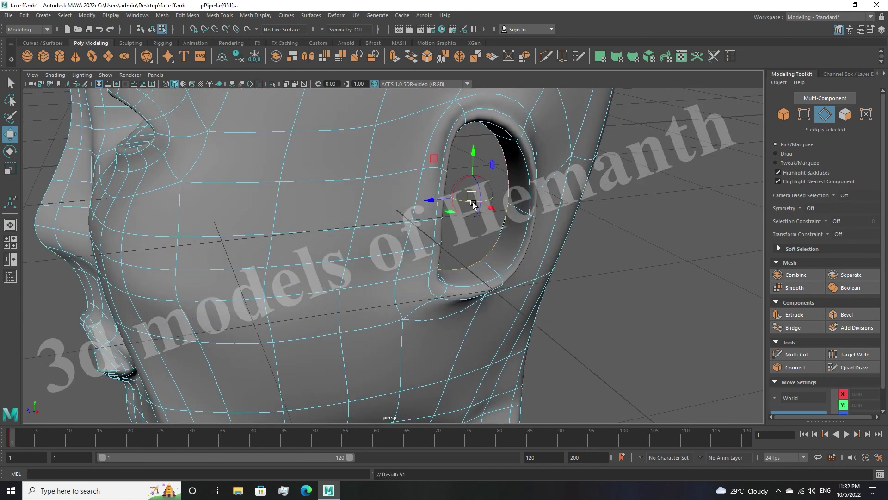
key(r)
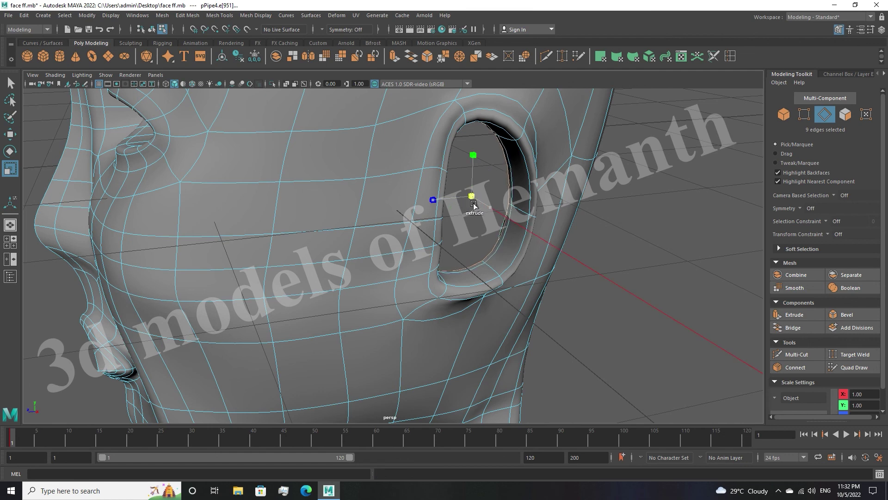
drag(474, 205, 458, 183)
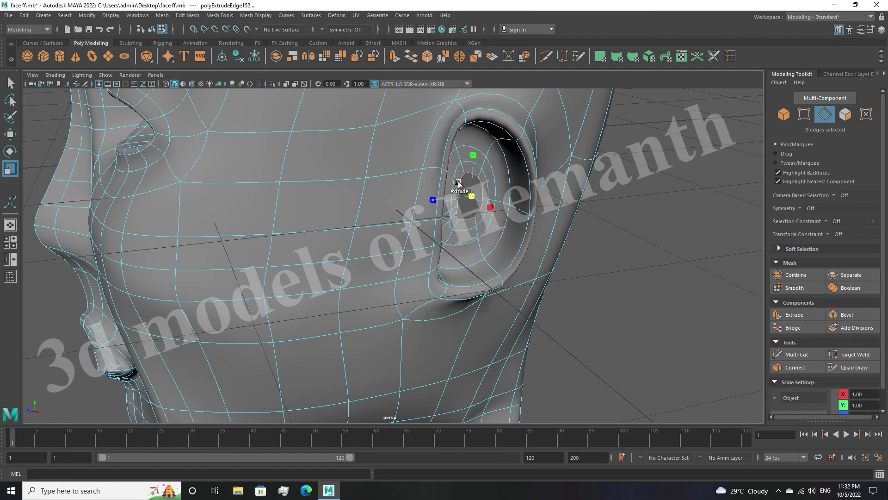
scroll(470, 196, down, 3)
mouse_move(432, 228)
alt+mouse_down()
mouse_move(531, 217)
mouse_move(583, 242)
mouse_move(543, 253)
mouse_move(417, 247)
mouse_move(383, 207)
alt+mouse_up()
key(super)
click(552, 242)
scroll(552, 242, up, 3)
key(ctrl+z)
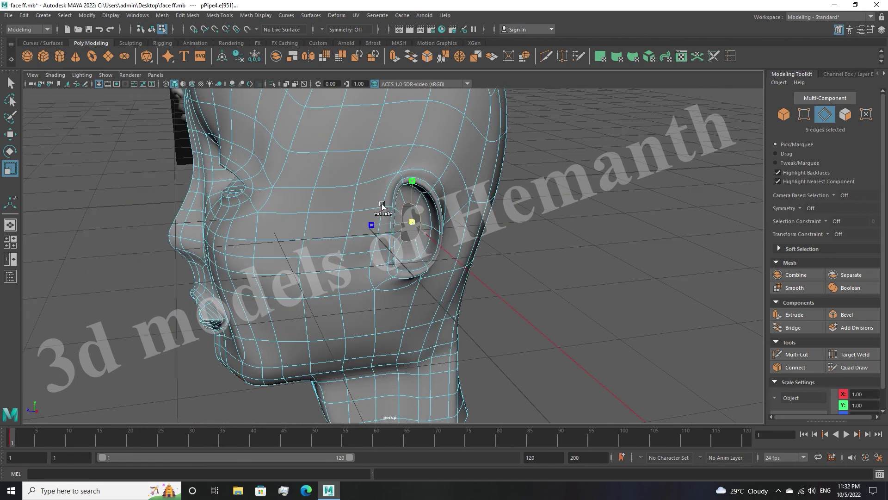
Squash the extruded ear opening vertically
key(w)
scroll(416, 241, up, 2)
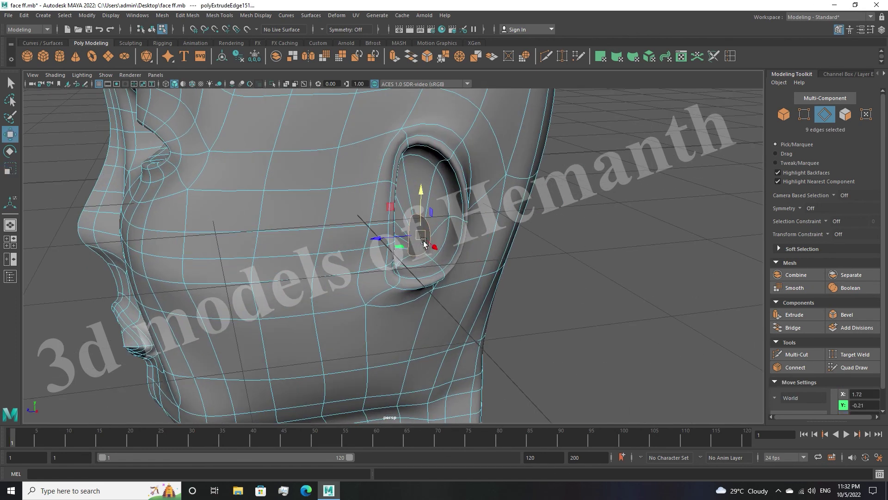
scroll(426, 259, up, 4)
key(r)
drag(447, 172, 448, 222)
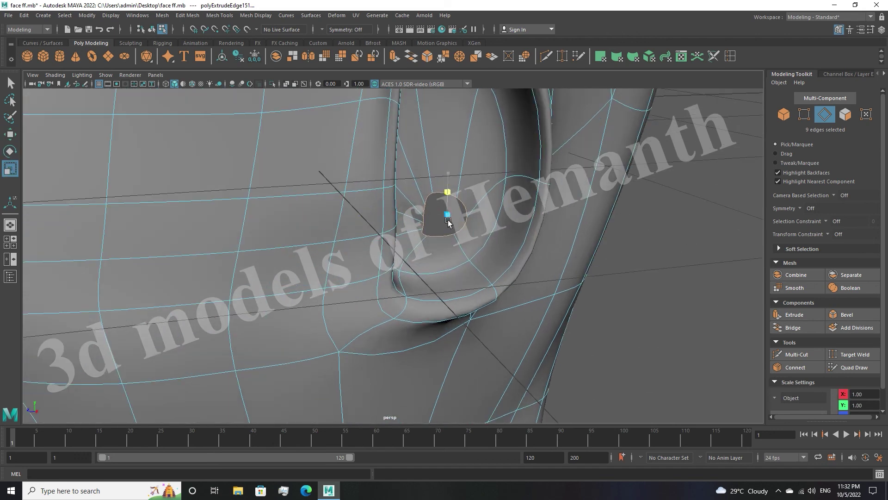
scroll(496, 274, down, 2)
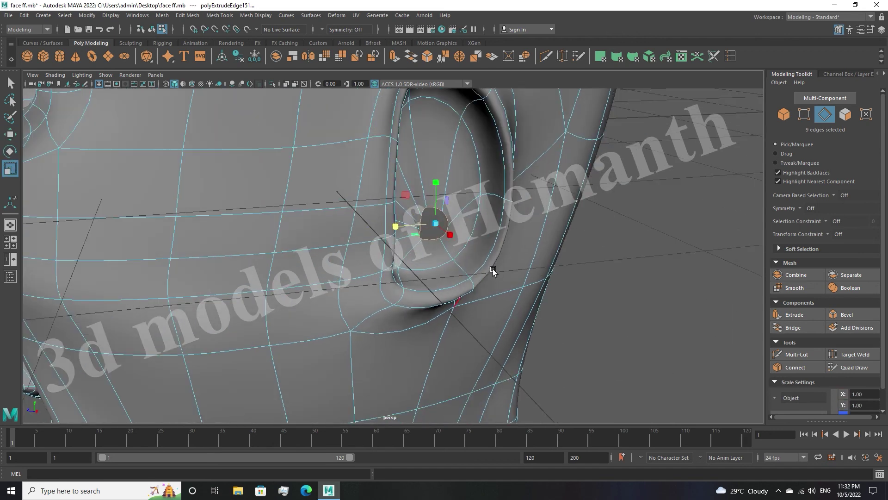
scroll(457, 254, down, 3)
key(super)
click(551, 265)
key(space)
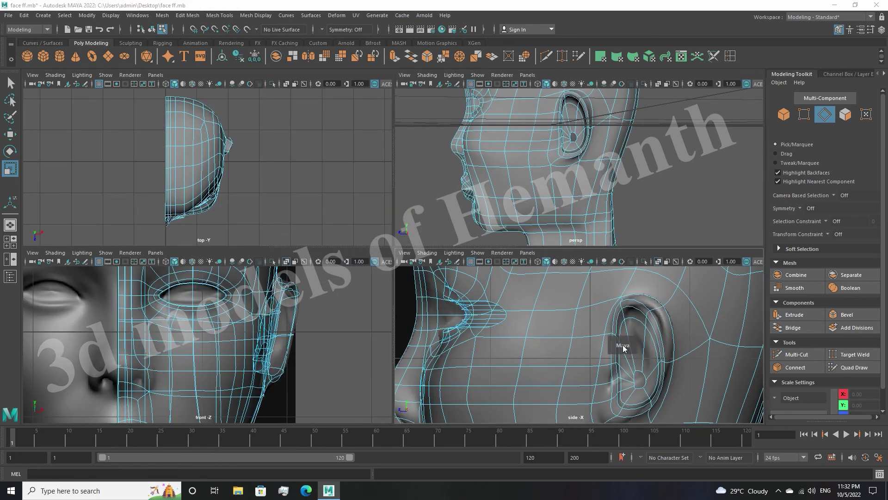
In the side view, move the innermost ear loop up and toward the face
key(space)
key(ctrl+z)
scroll(537, 307, down, 2)
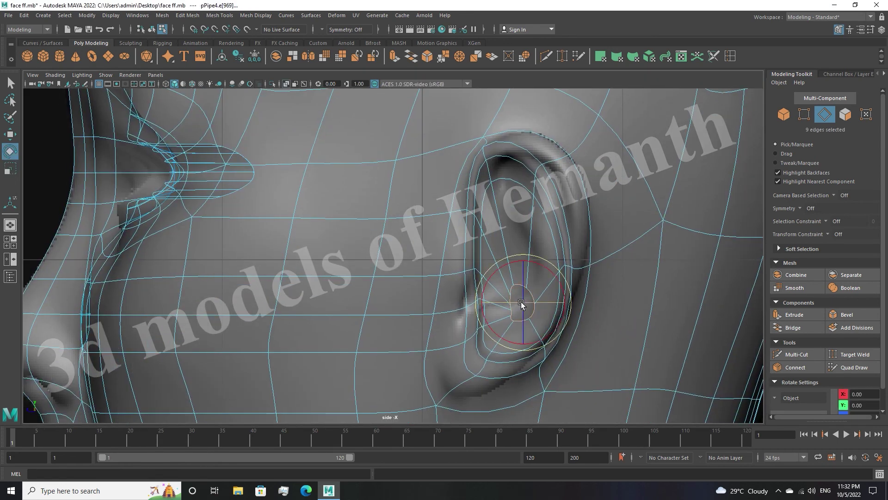
key(w)
drag(518, 302, 495, 292)
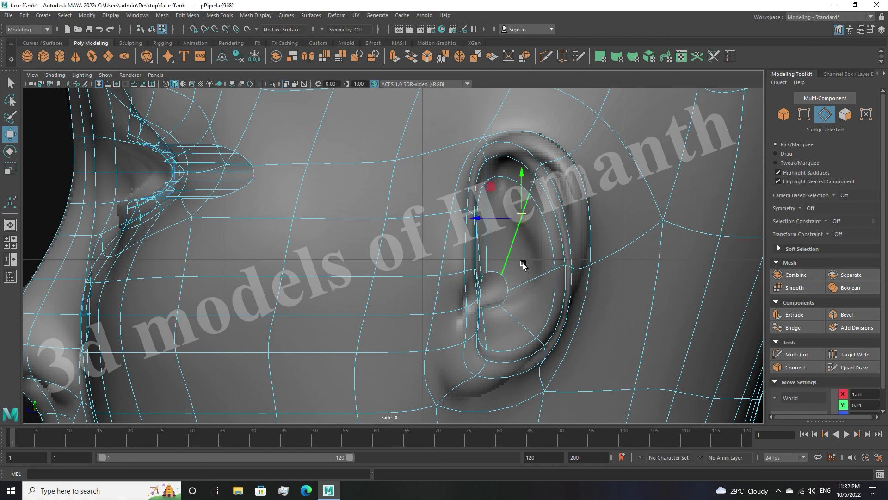
Clear the selection and orbit the perspective view to inspect the head from three-quarter front
key(space)
click(656, 174)
key(space)
mouse_move(574, 238)
alt+mouse_down()
mouse_move(545, 251)
mouse_move(639, 248)
alt+mouse_up()
mouse_move(639, 249)
alt+right_down()
mouse_move(611, 283)
mouse_move(639, 280)
alt+right_up()
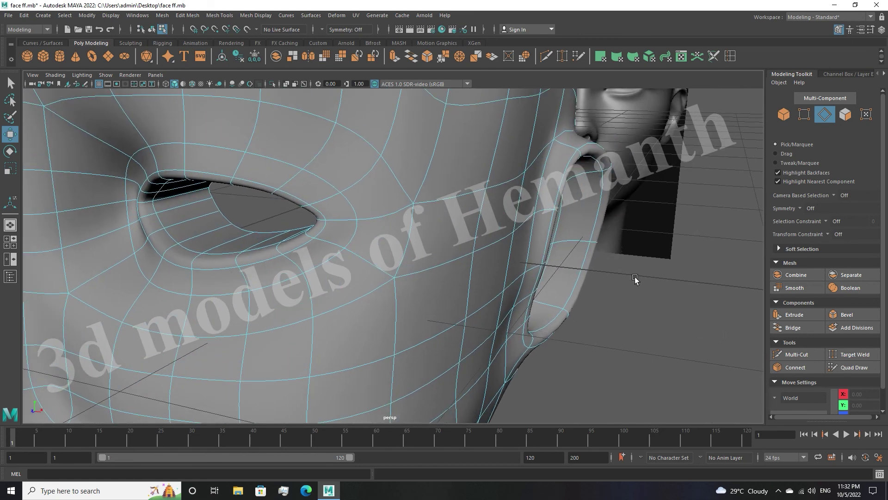
mouse_move(654, 223)
alt+right_down()
mouse_move(651, 229)
mouse_move(625, 208)
mouse_move(648, 234)
mouse_move(637, 161)
mouse_move(618, 207)
alt+right_up()
scroll(619, 208, down, 2)
key(space)
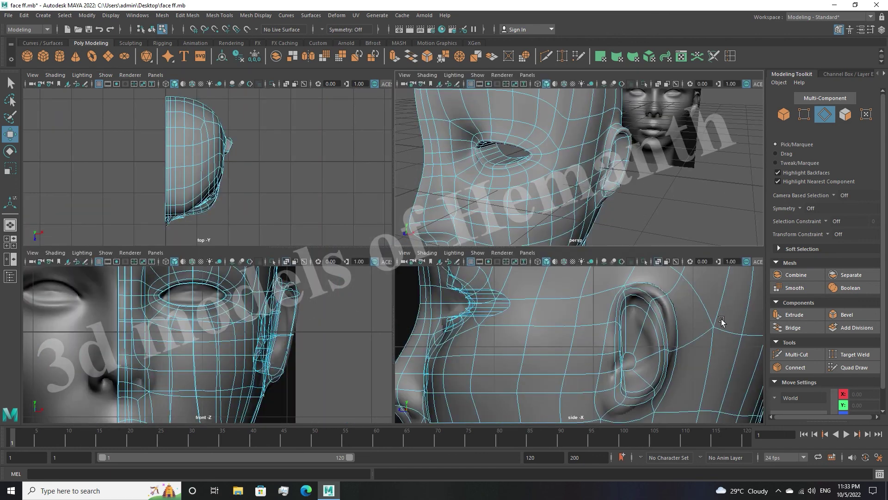
scroll(694, 324, up, 3)
Select two vertices on the ear rim and raise them slightly
click(650, 332)
click(638, 314)
drag(640, 315, 669, 298)
alt+middle_drag(670, 298, 665, 243)
key(space)
scroll(620, 267, up, 3)
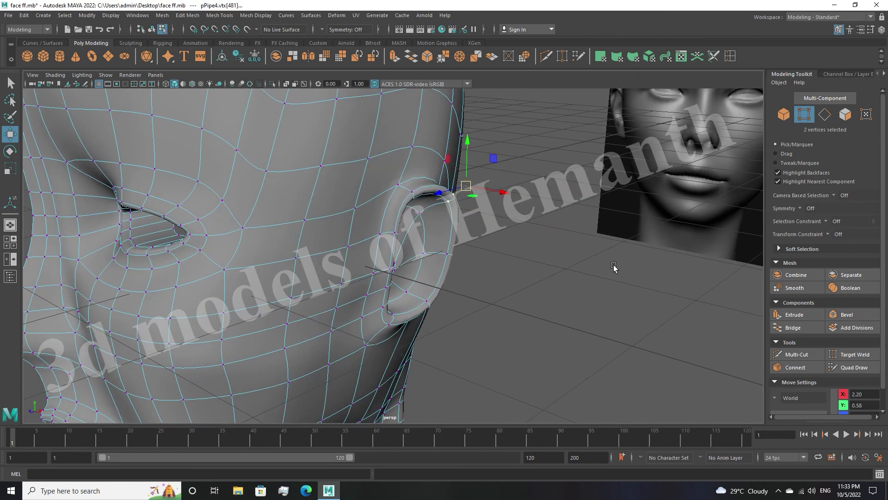